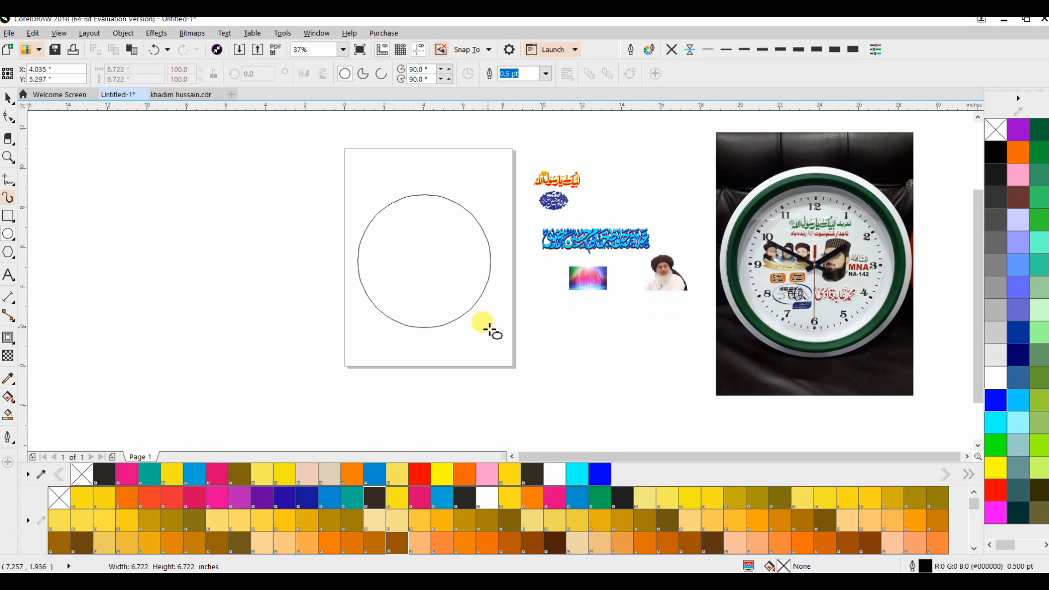
Center the drawn circle on the page and add scaled concentric circles inside and outside it, making four circles in all
left_click(6, 101)
key("p")
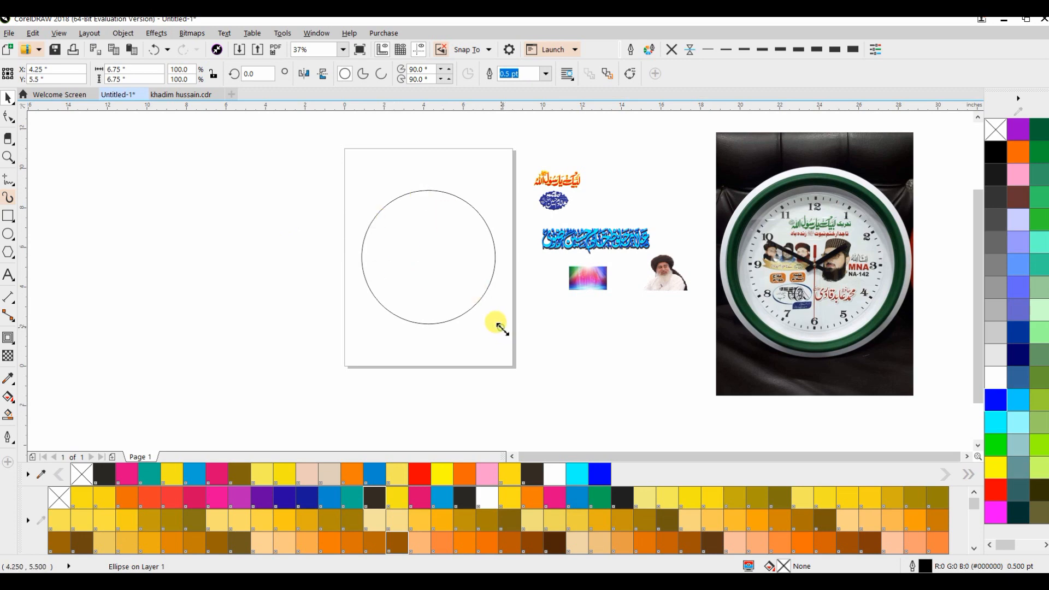
mouse_move(502, 329)
left_mouse_down()
mouse_move(512, 343)
mouse_move(493, 330)
left_mouse_up()
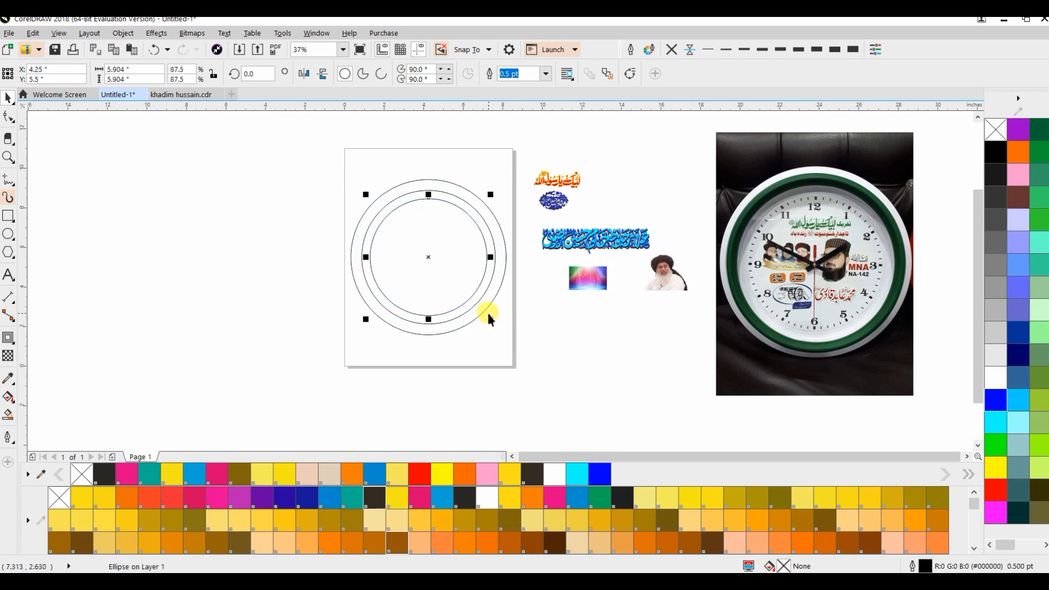
left_click(484, 308)
left_click_drag(510, 339, 506, 336)
left_click(481, 334)
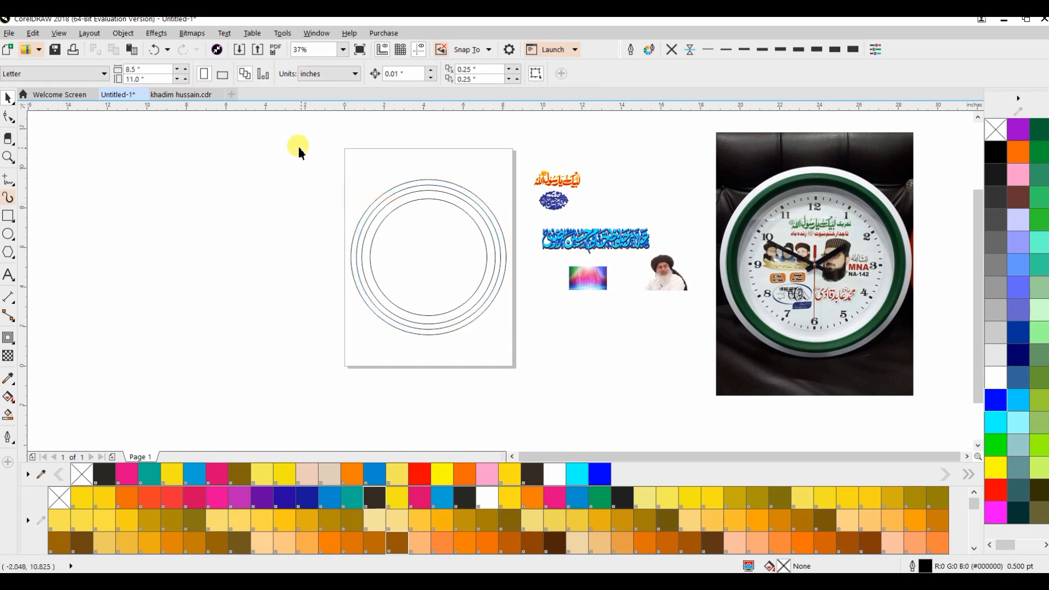
left_click_drag(523, 353, 524, 353)
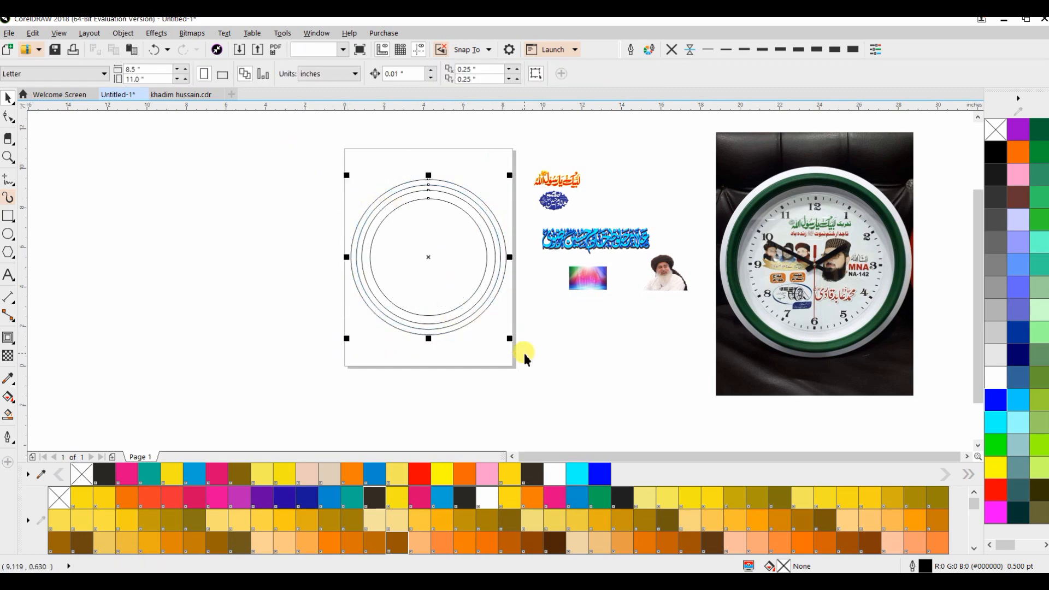
left_click(478, 348)
Combine the two outermost circles into one ring and fill it with PANTONE 100 C
scroll(443, 263, "up", 2)
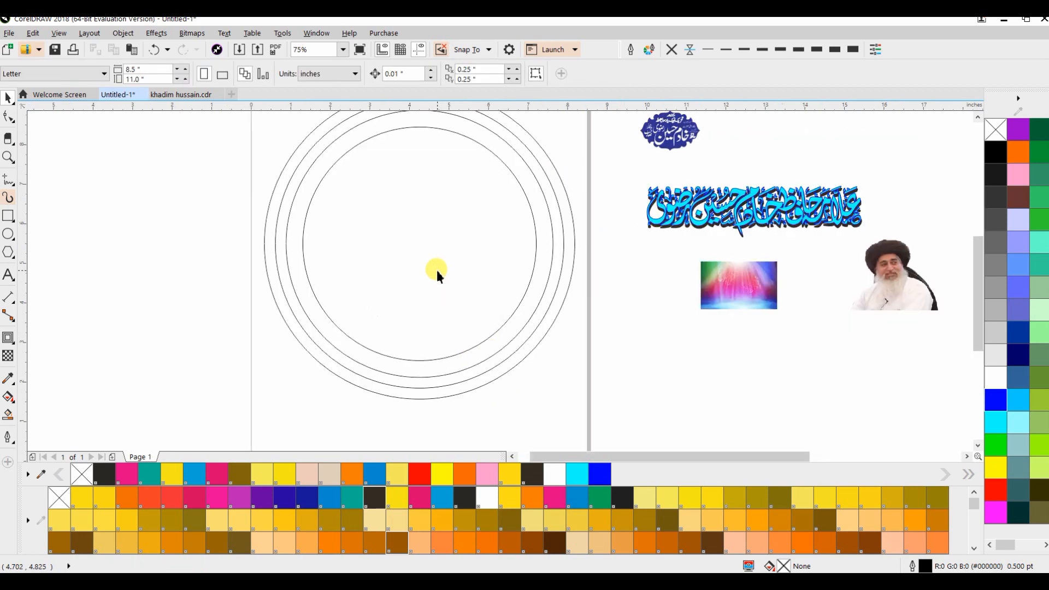
left_click(569, 254)
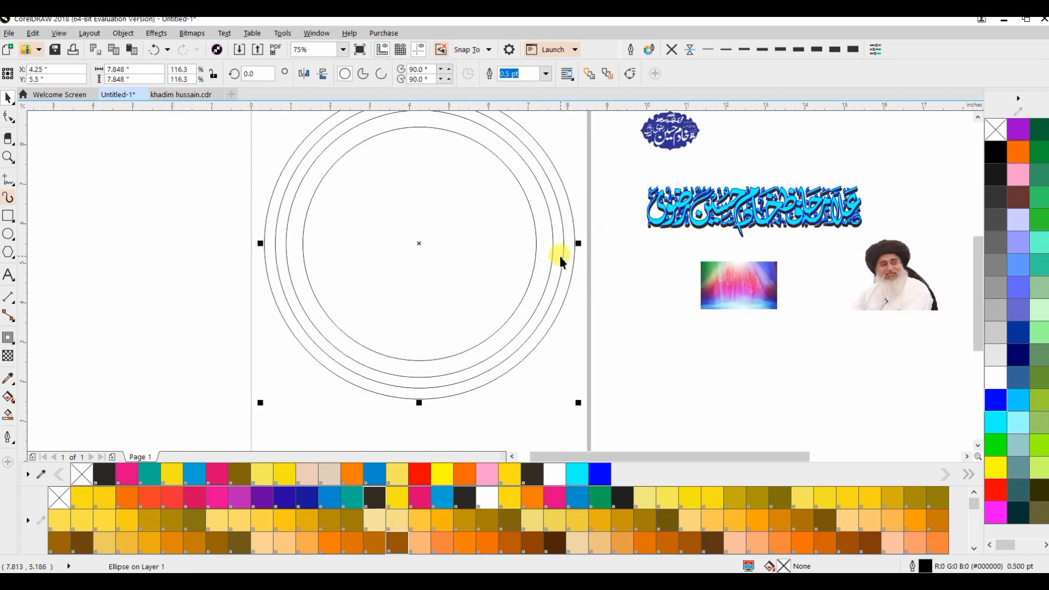
left_click(559, 255, "shift")
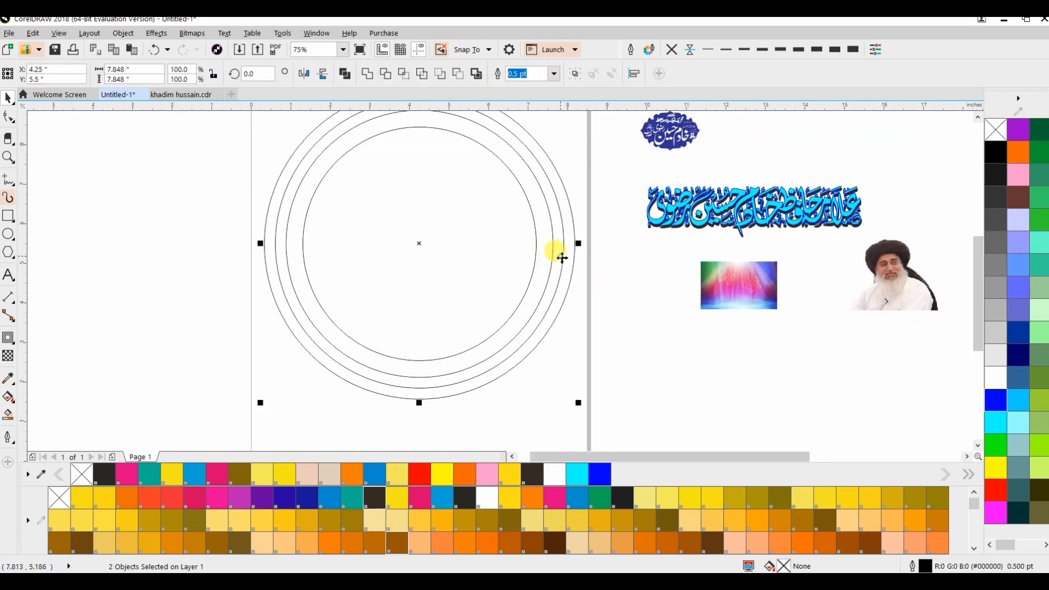
left_click(346, 76)
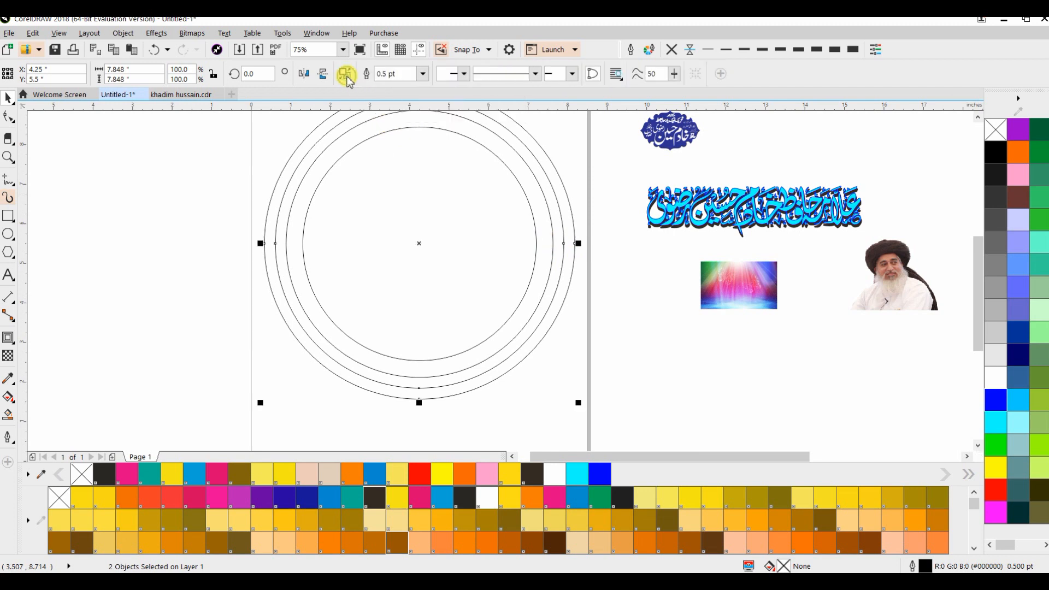
left_click(645, 499)
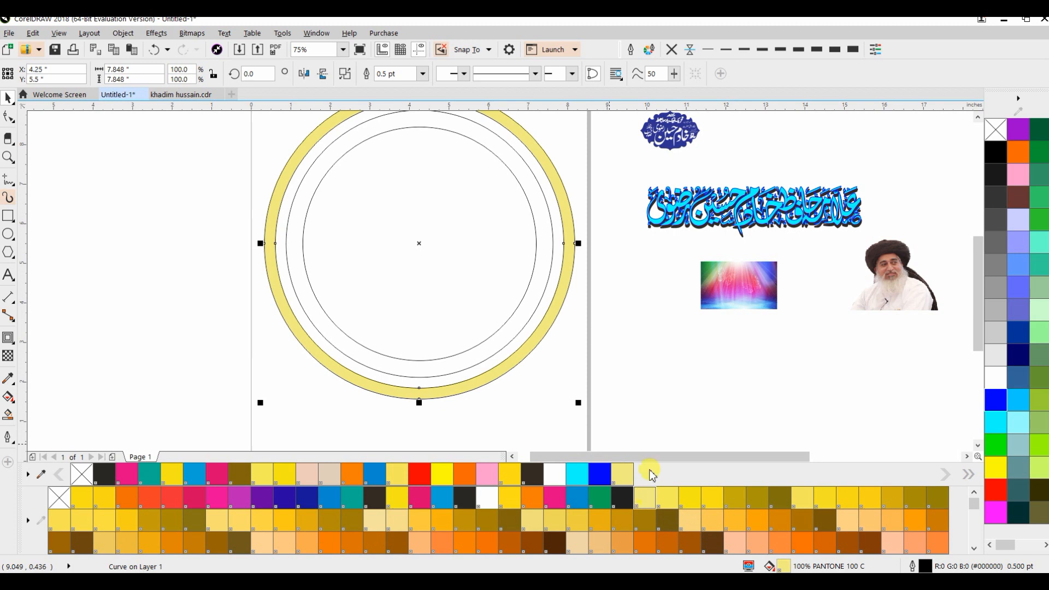
Enlarge the innermost circle slightly and resize the circle around it to about 6.79 inches wide, keeping both concentric
left_click(553, 280)
left_click(550, 279)
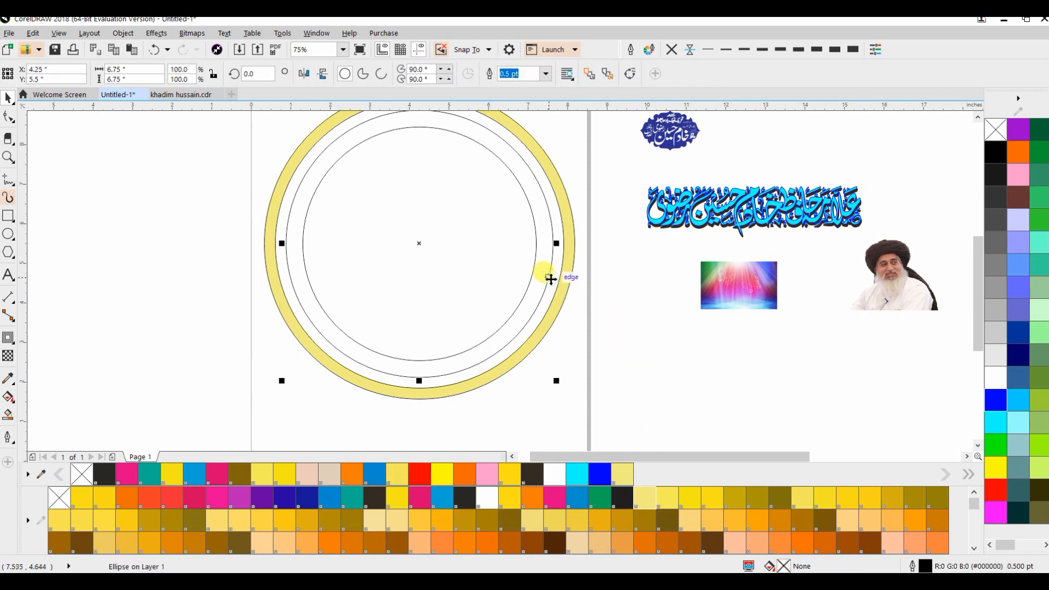
mouse_move(556, 381)
left_mouse_down()
mouse_move(540, 364)
mouse_move(549, 374)
left_mouse_up()
left_click(533, 315)
left_click(532, 318)
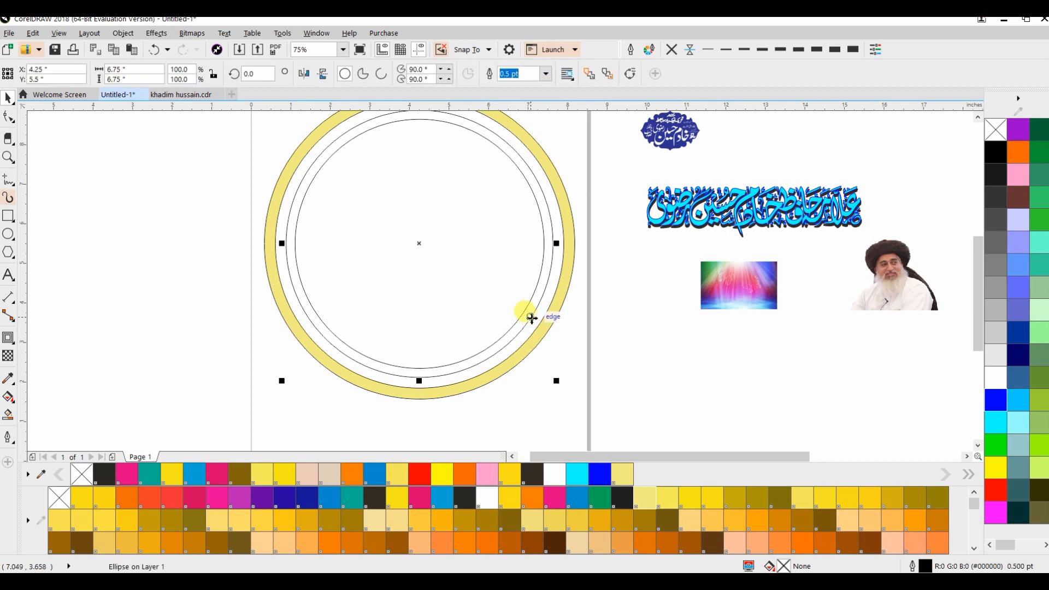
left_click_drag(555, 378, 562, 387)
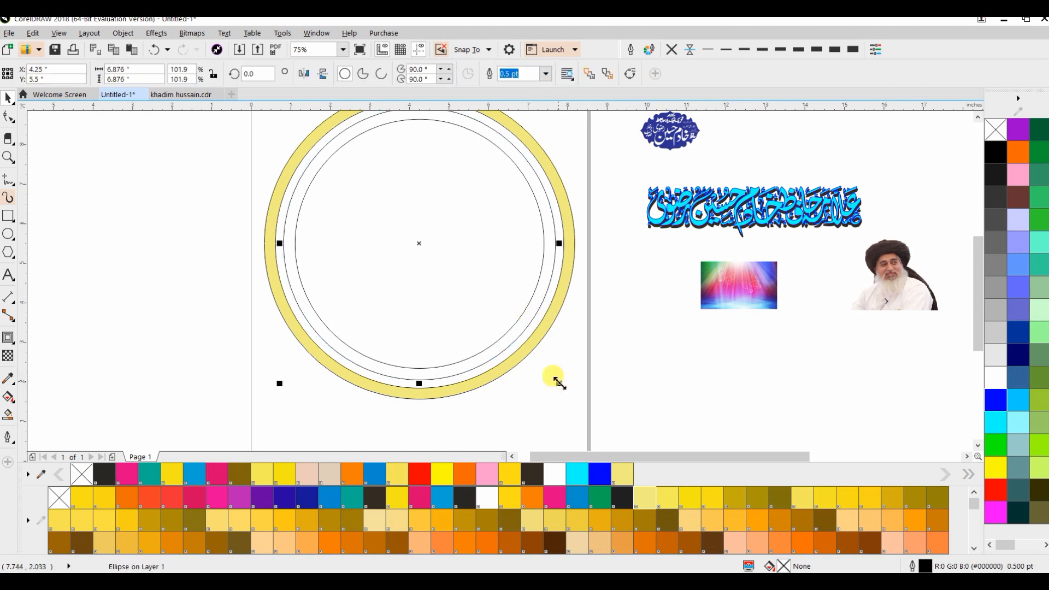
left_click_drag(560, 383, 557, 379)
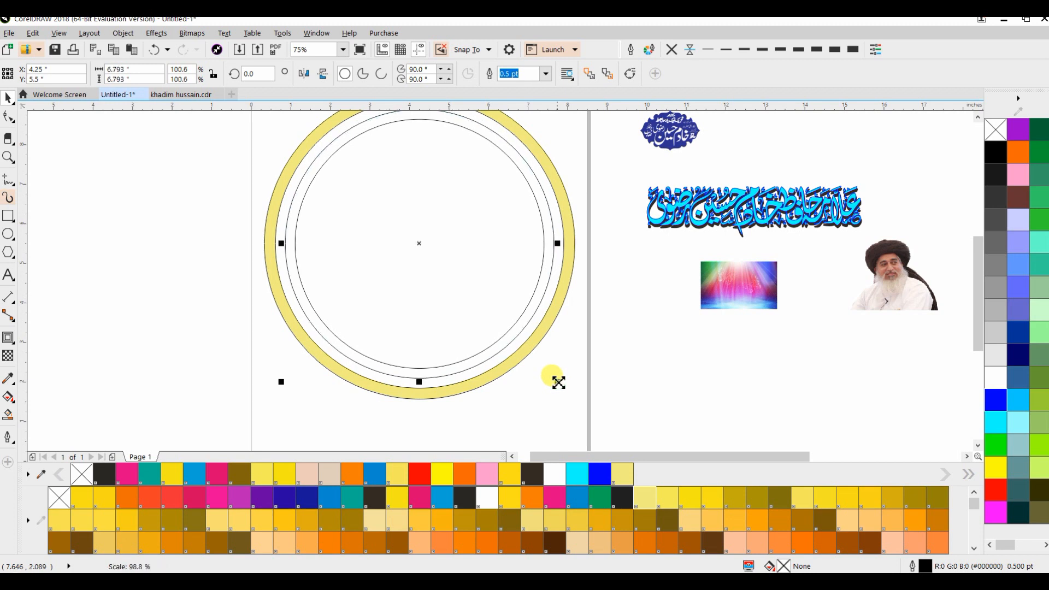
Combine the two inner circles into a second ring and fill it with PANTONE 127 C
left_click(506, 304, "shift")
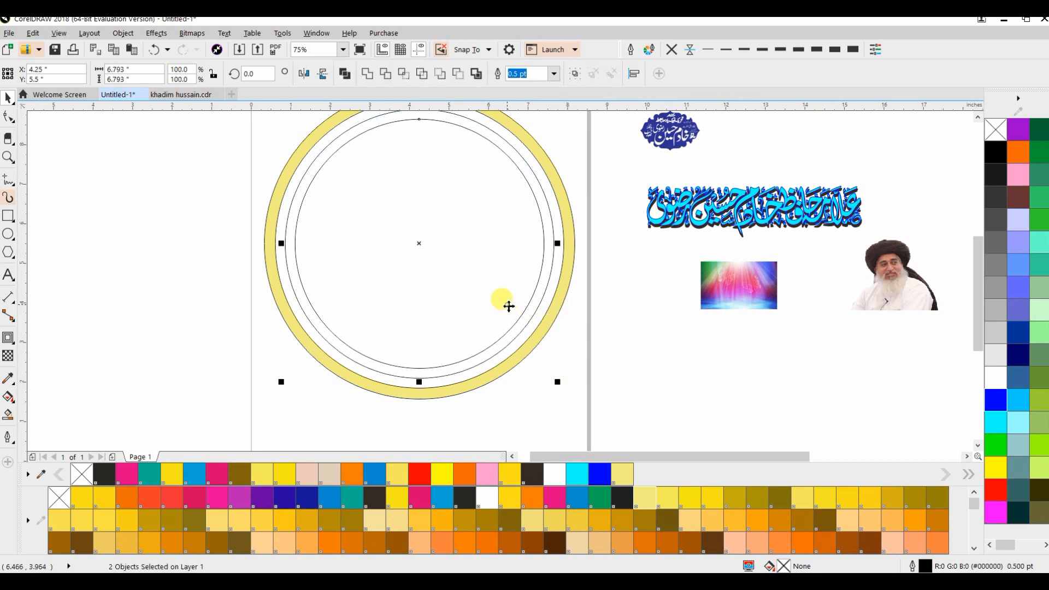
left_click(343, 76)
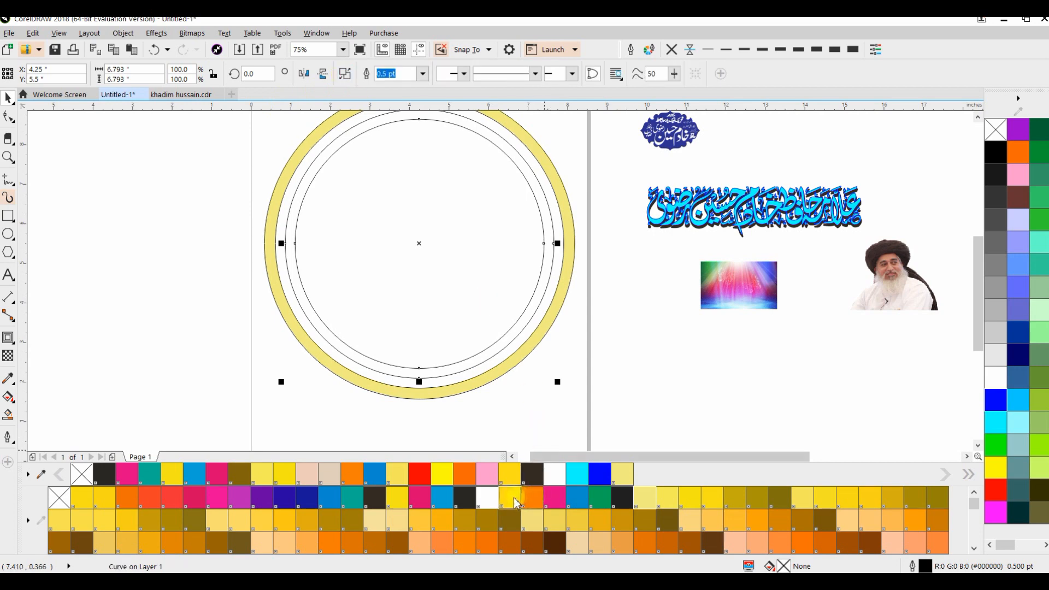
left_click(536, 524)
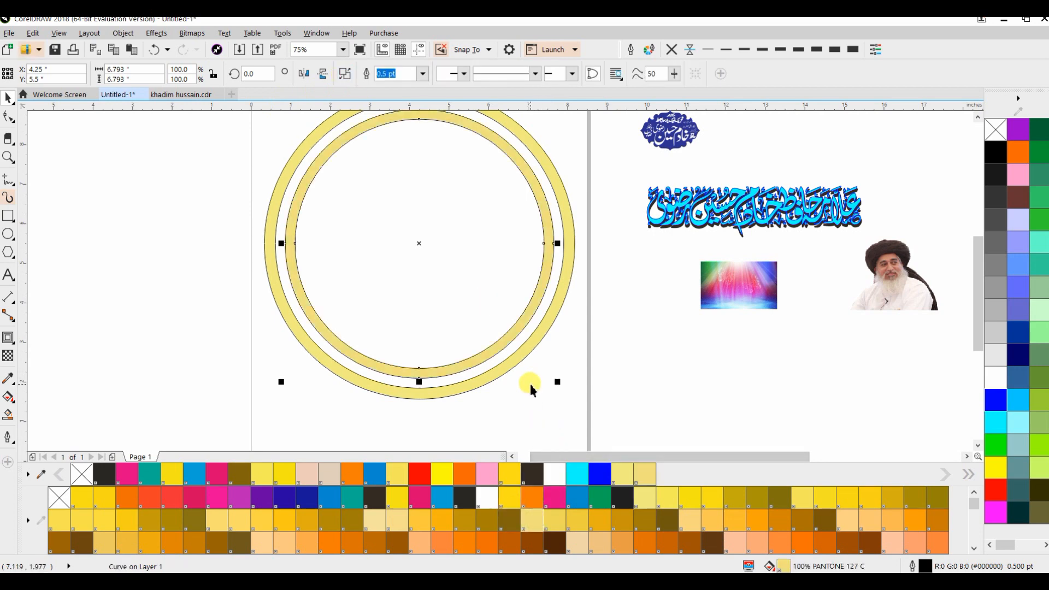
left_click(530, 384)
scroll(526, 347, "down", 2)
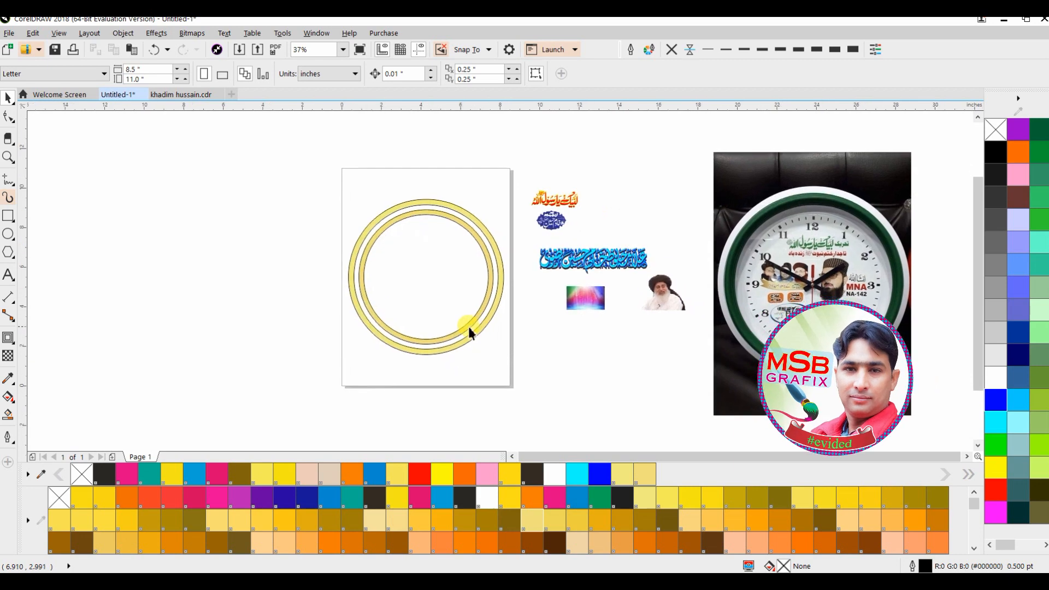
Duplicate the inner ring at a larger concentric size and scale the copy until it meets the outer ring's inner edge
scroll(487, 299, "up", 2)
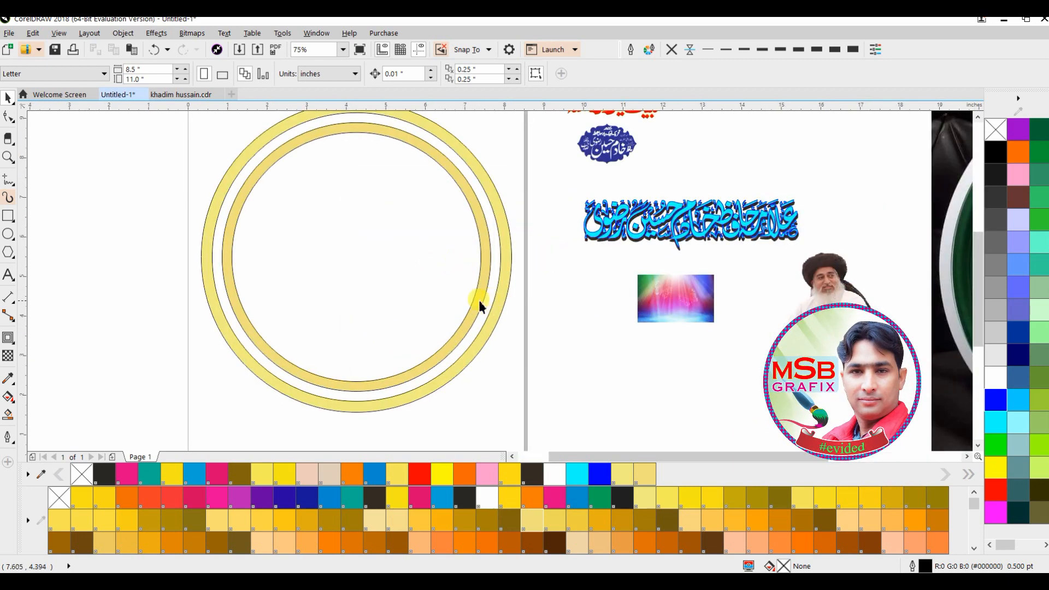
left_click(474, 300)
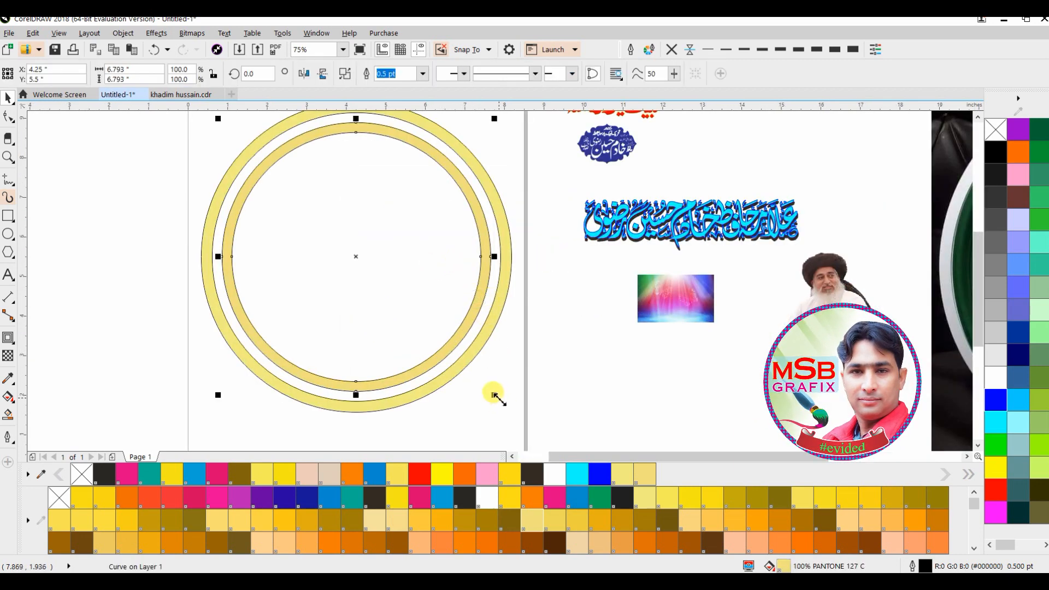
left_click_drag(499, 399, 503, 407)
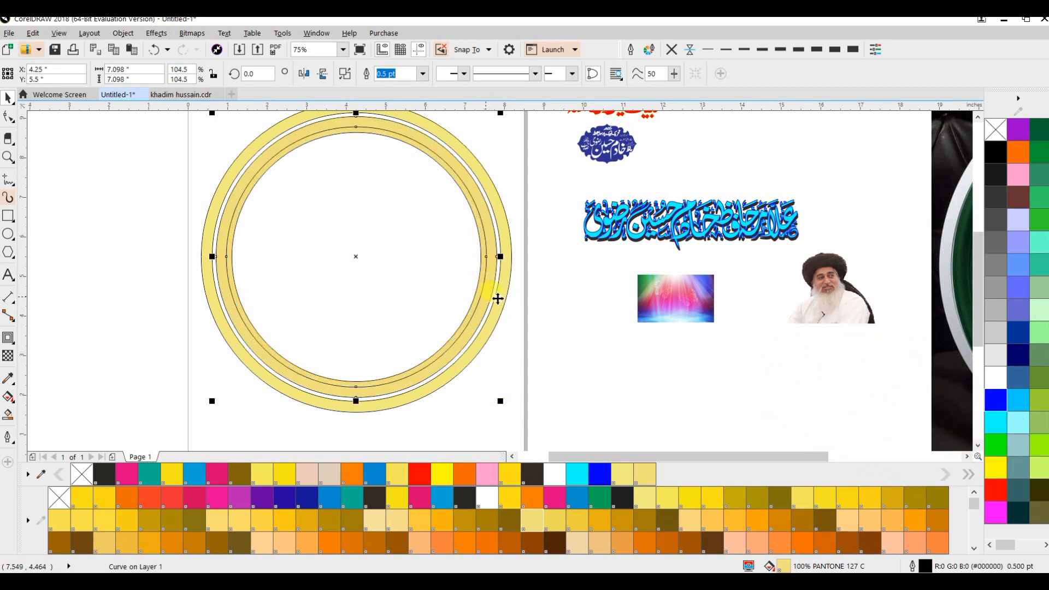
left_click(507, 338)
left_click(483, 304)
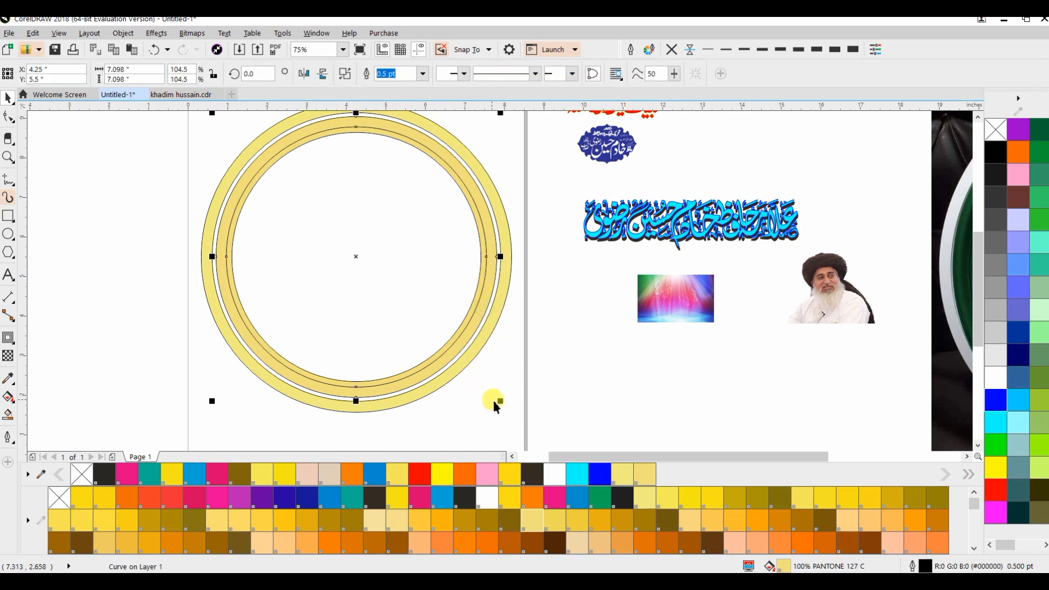
scroll(491, 403, "up", 4)
left_click_drag(497, 384, 515, 405)
left_click(528, 314)
scroll(528, 313, "down", 2)
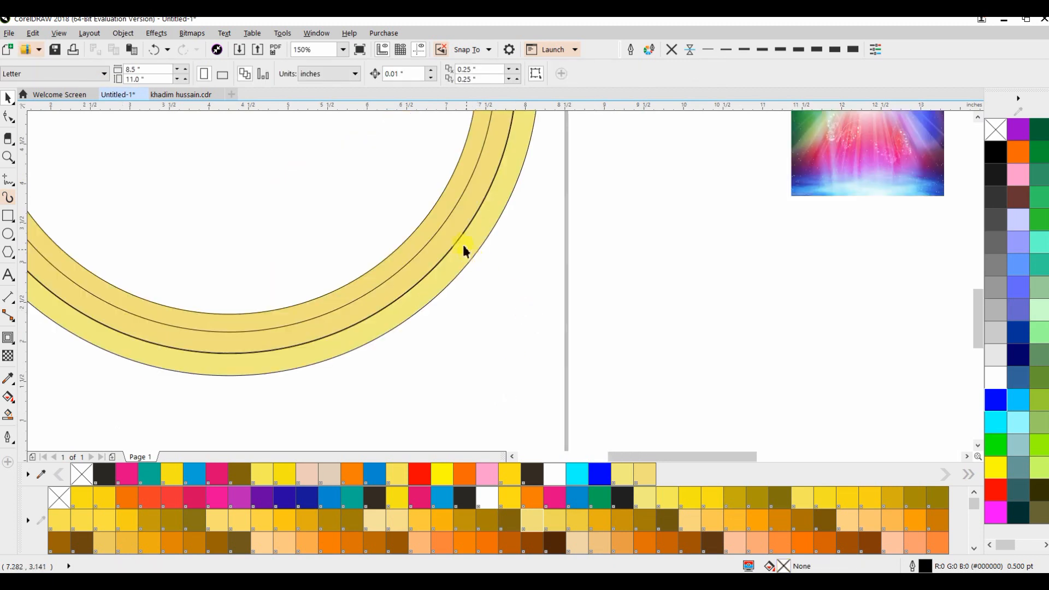
Scale the innermost ring down to about 6.74 inches wide around its center
left_click(437, 221)
left_click_drag(506, 343, 504, 343)
scroll(496, 306, "down", 2)
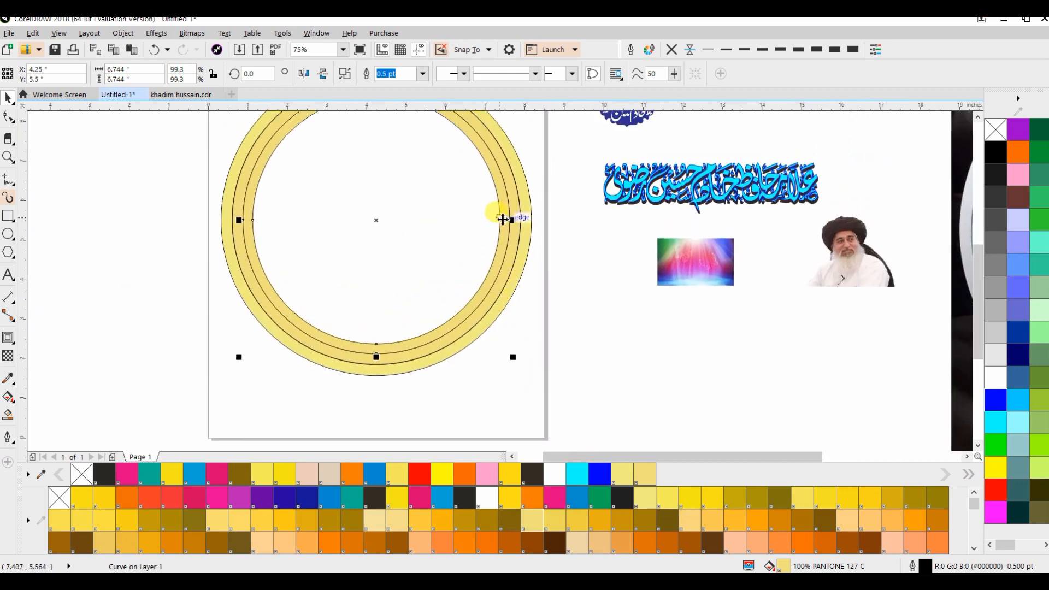
left_click(529, 284)
Move the wall clock reference photo to the empty area just left of the page
scroll(530, 283, "down", 1)
left_click_drag(835, 279, 253, 273)
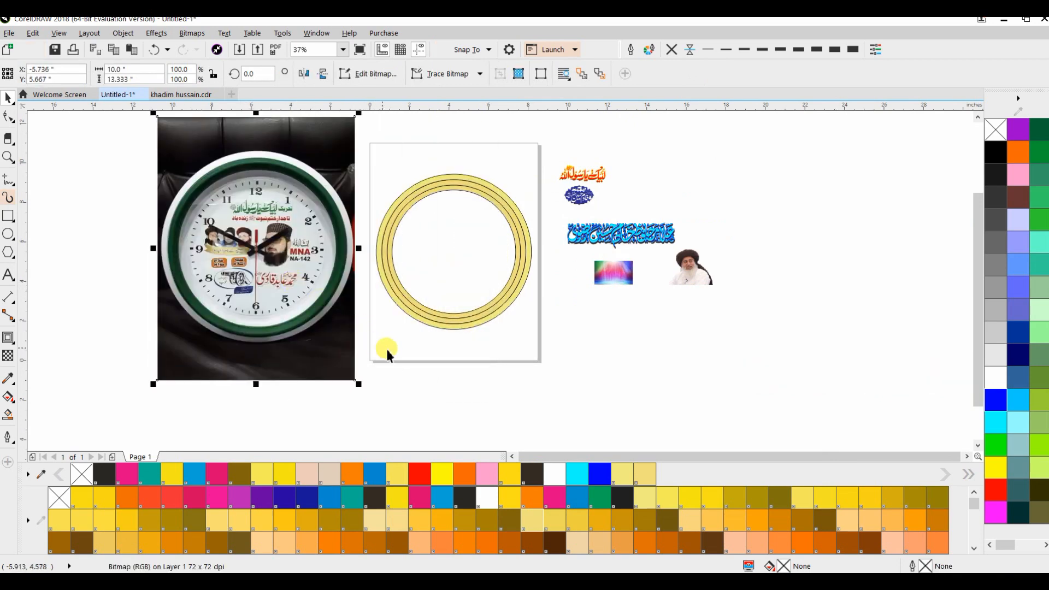
left_click(387, 352)
scroll(418, 273, "up", 1)
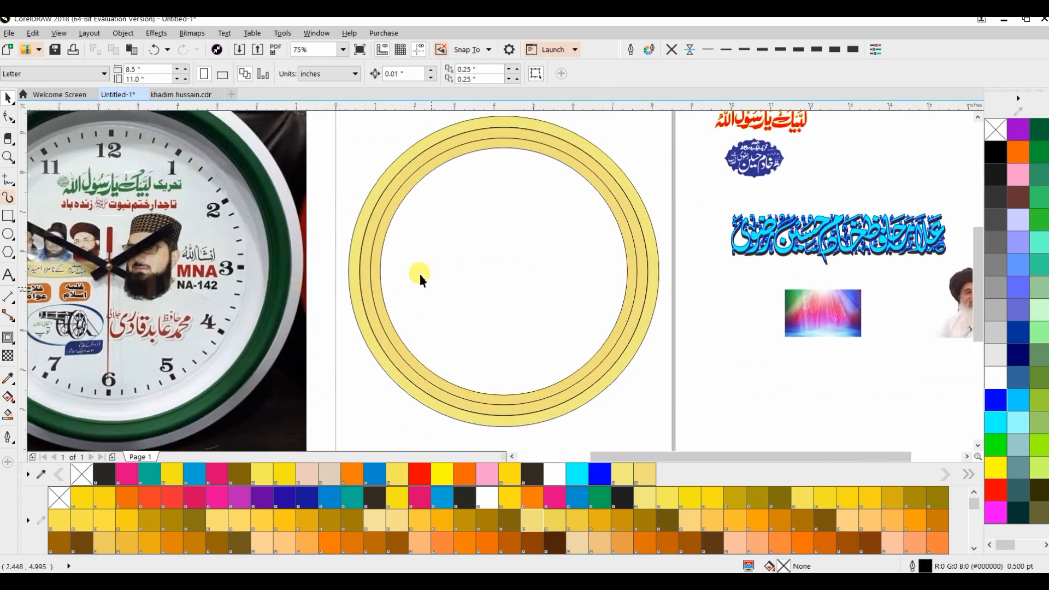
Apply a linear fountain fill running down the outer ring, from light grey at its top to a paler grey at its bottom
left_click(369, 208)
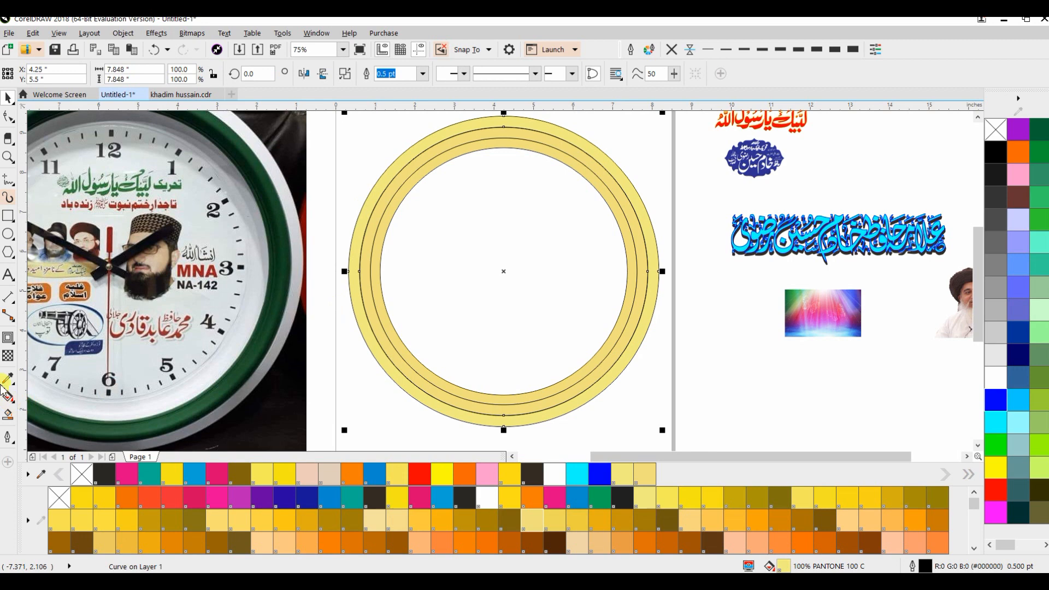
left_click(8, 397)
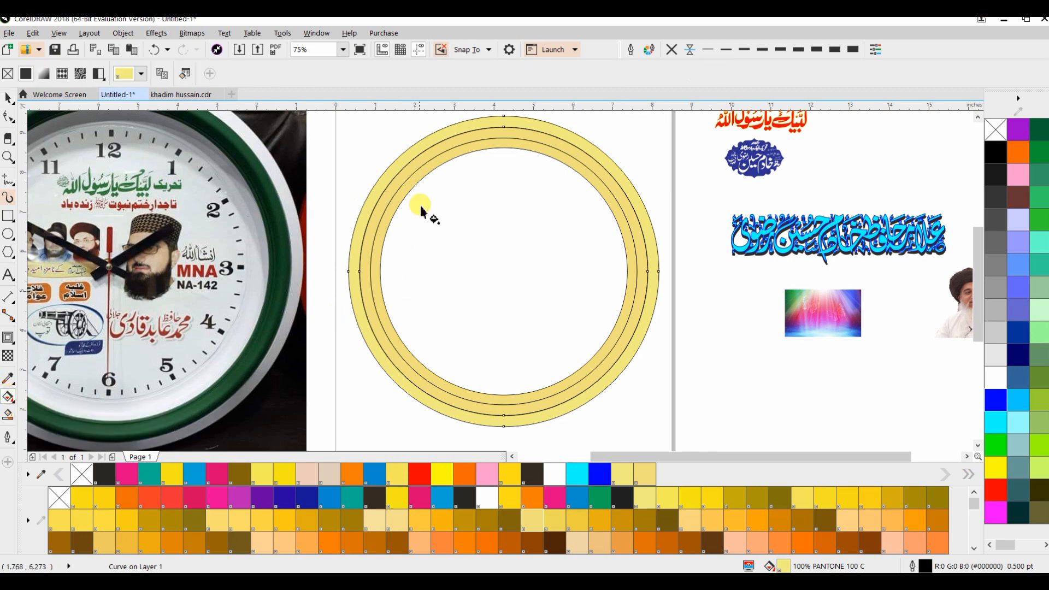
left_click_drag(476, 119, 494, 435)
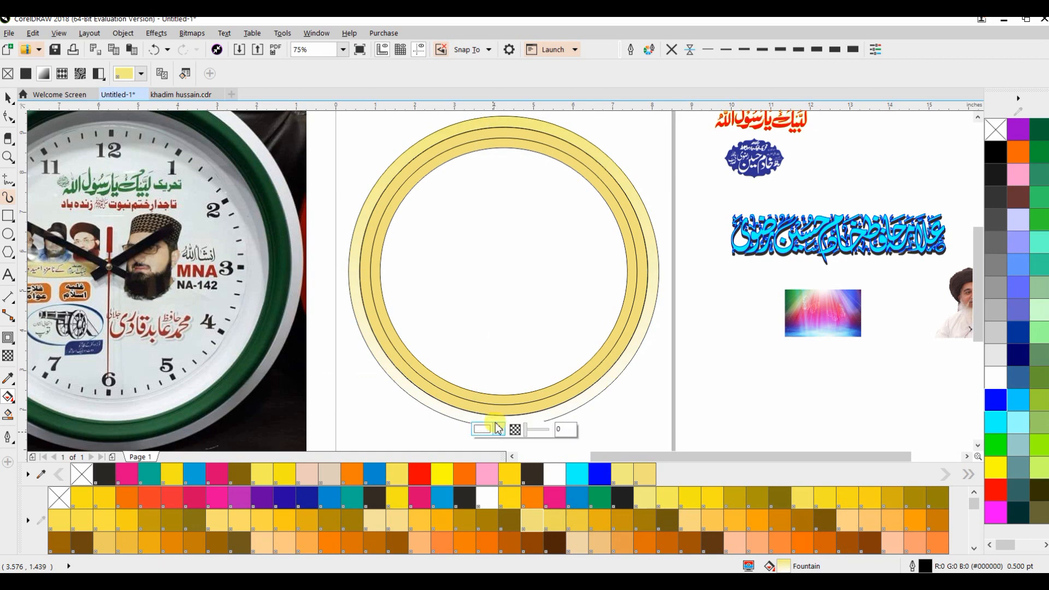
left_click(989, 362)
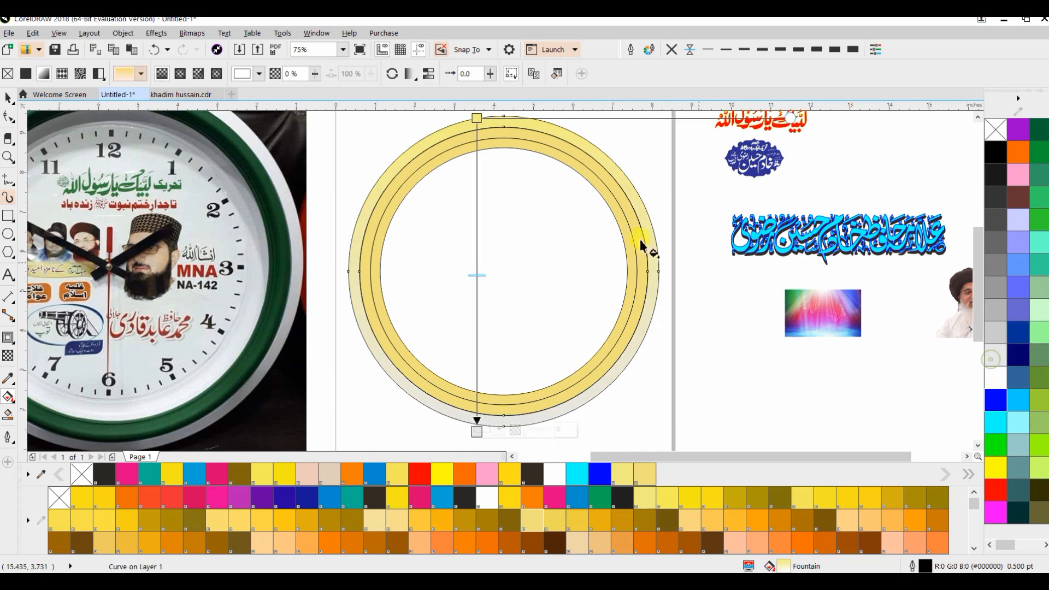
scroll(581, 213, "up", 1)
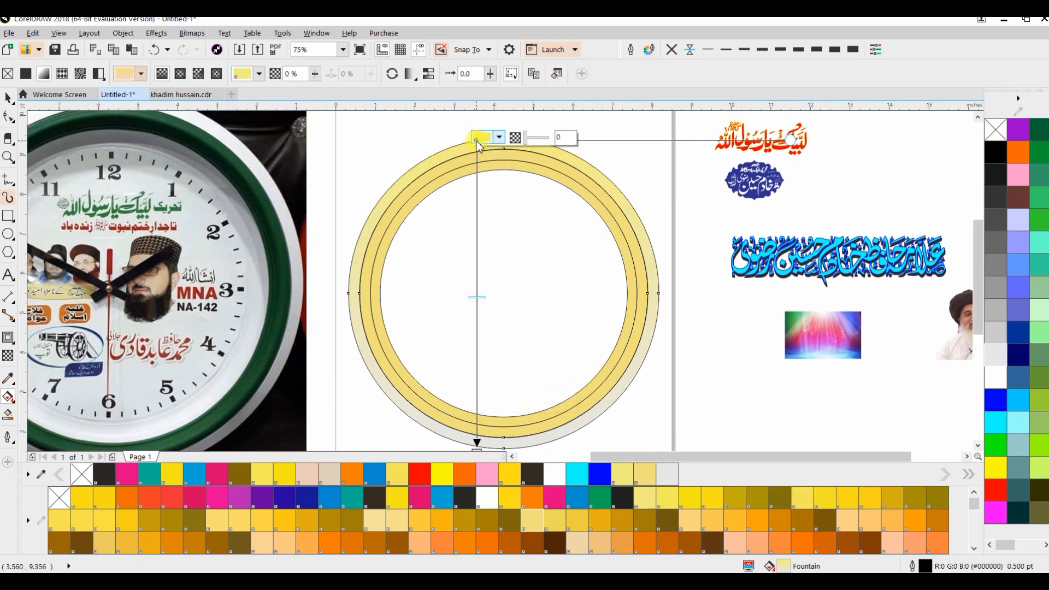
left_click(986, 332)
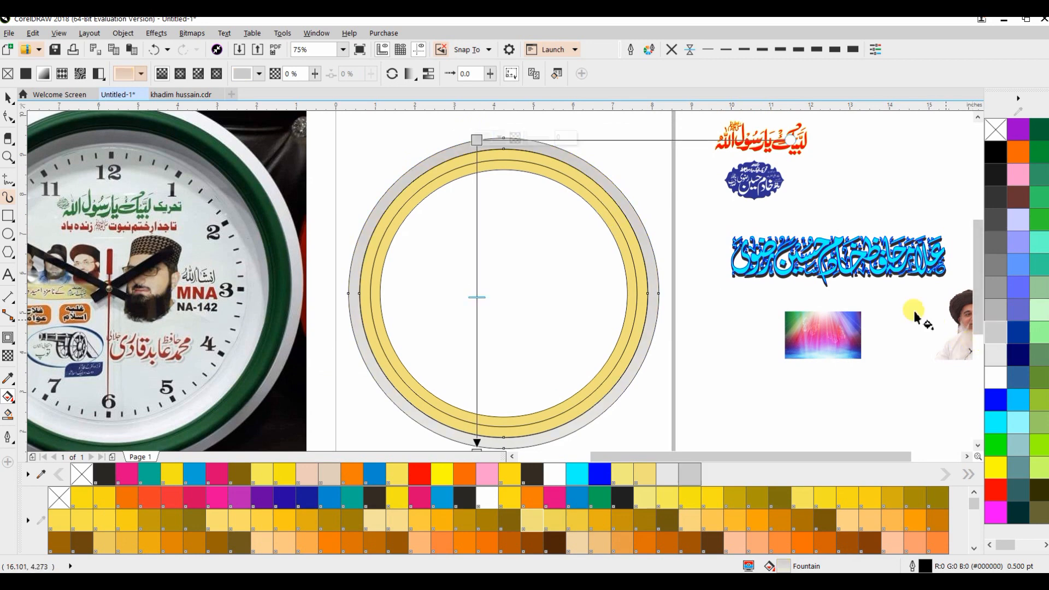
scroll(481, 219, "down", 1)
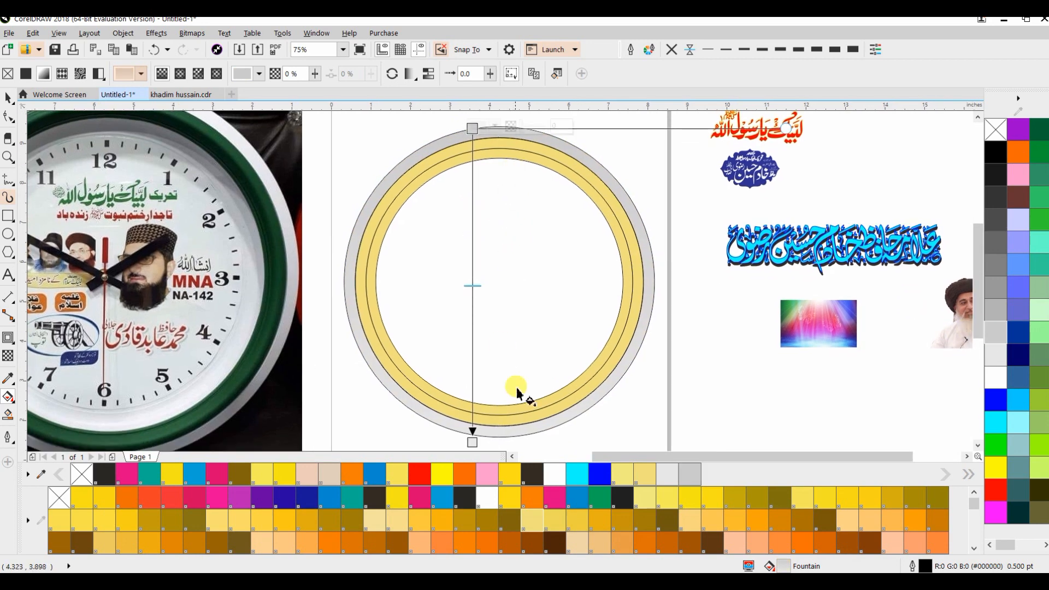
Reverse the outer ring's linear fountain fill so it runs from bottom to top, and set its bottom end to a darker mid grey
left_click_drag(515, 440, 506, 123)
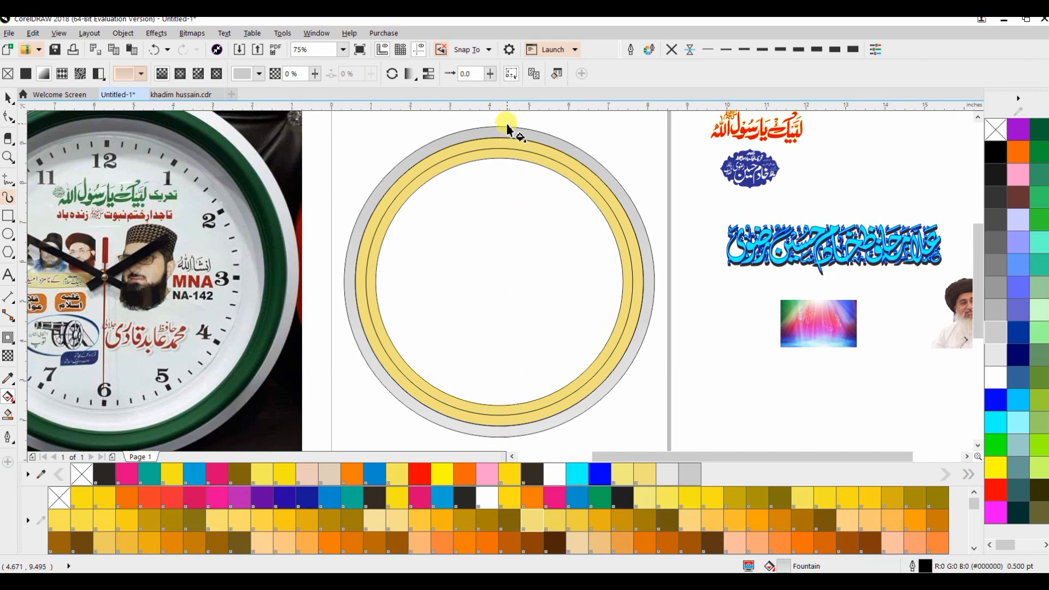
scroll(510, 264, "down", 1)
scroll(499, 260, "up", 1)
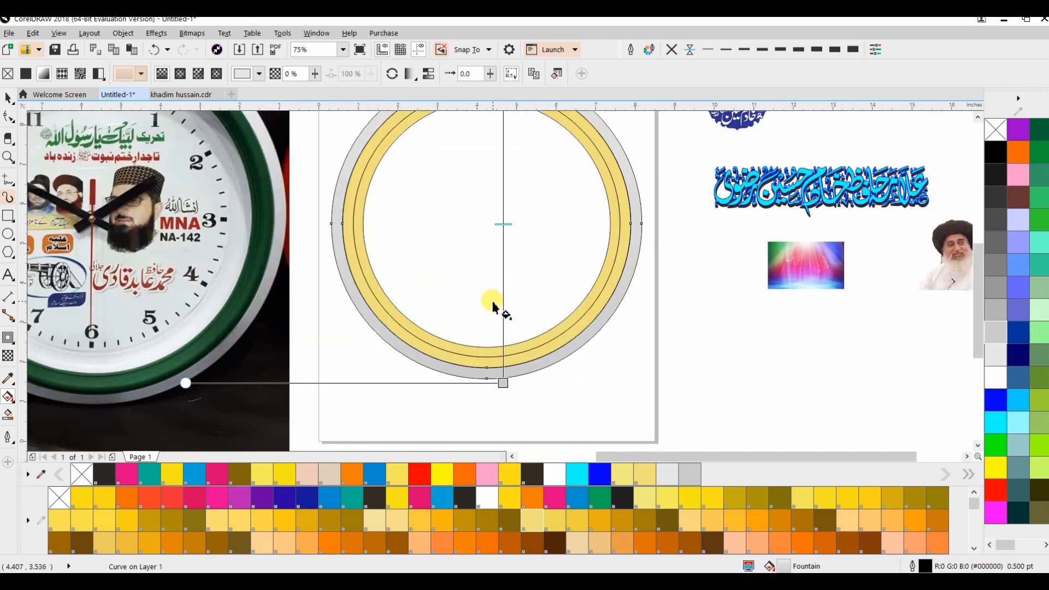
left_click(503, 383)
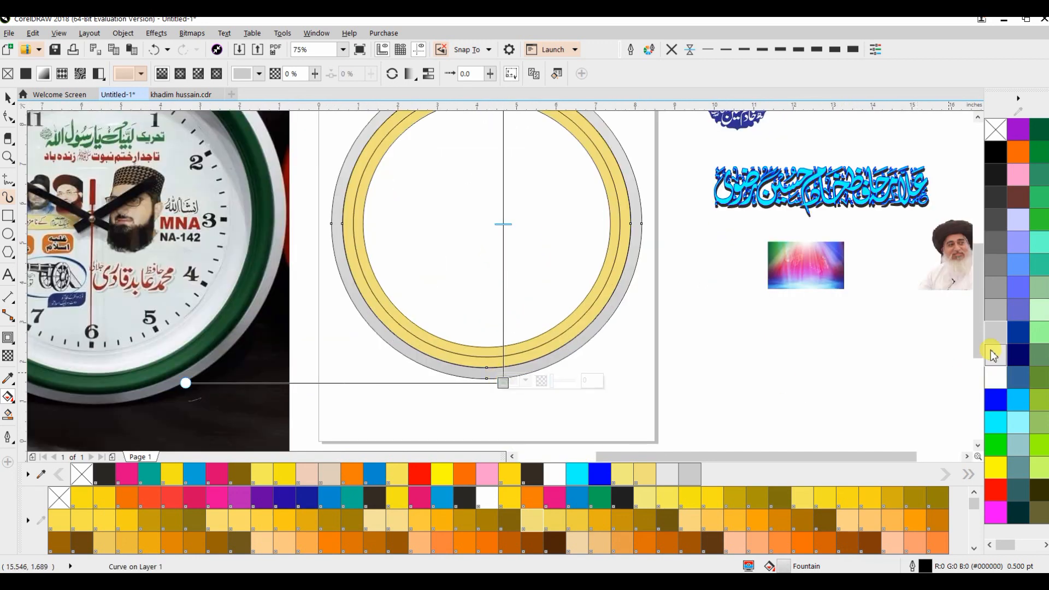
left_click(996, 310)
left_click_drag(553, 250, 563, 273)
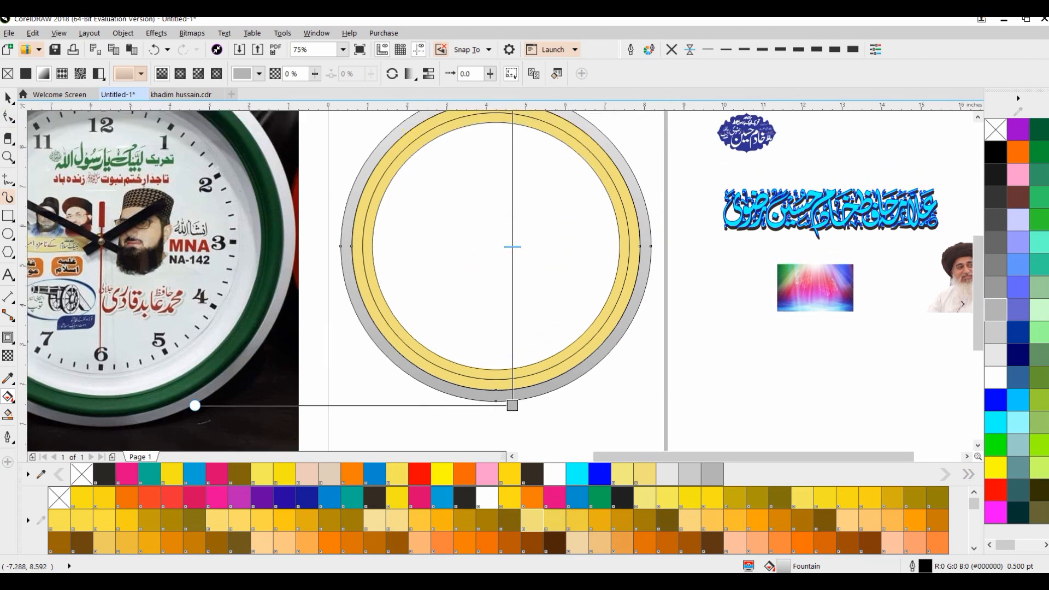
left_click(7, 99)
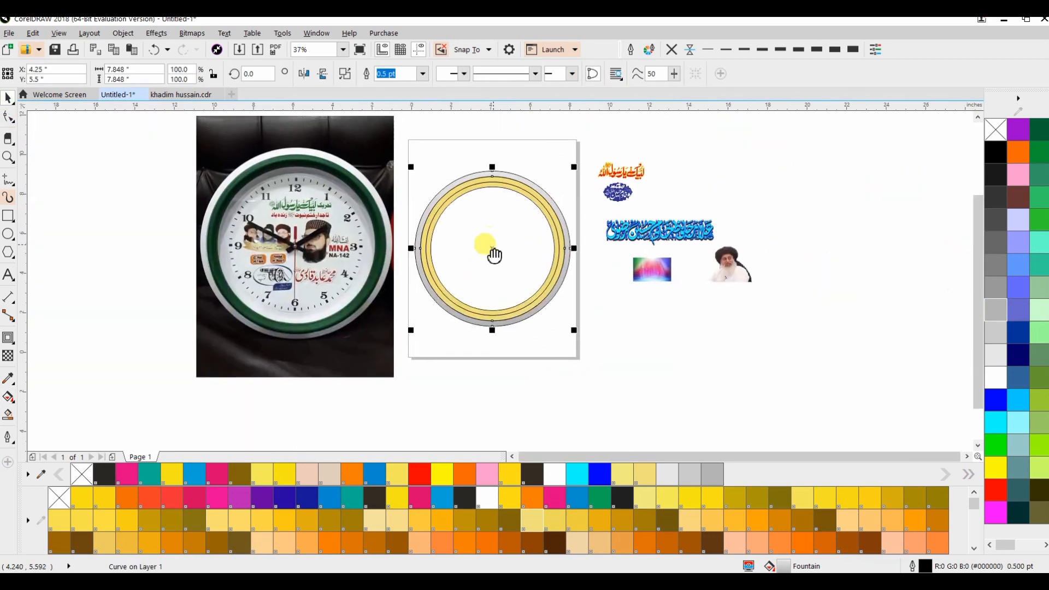
Fill the middle ring, just inside the grey outer ring, with the green PANTONE 362 C
scroll(492, 249, "down", 1)
left_click(527, 310)
left_click(522, 302)
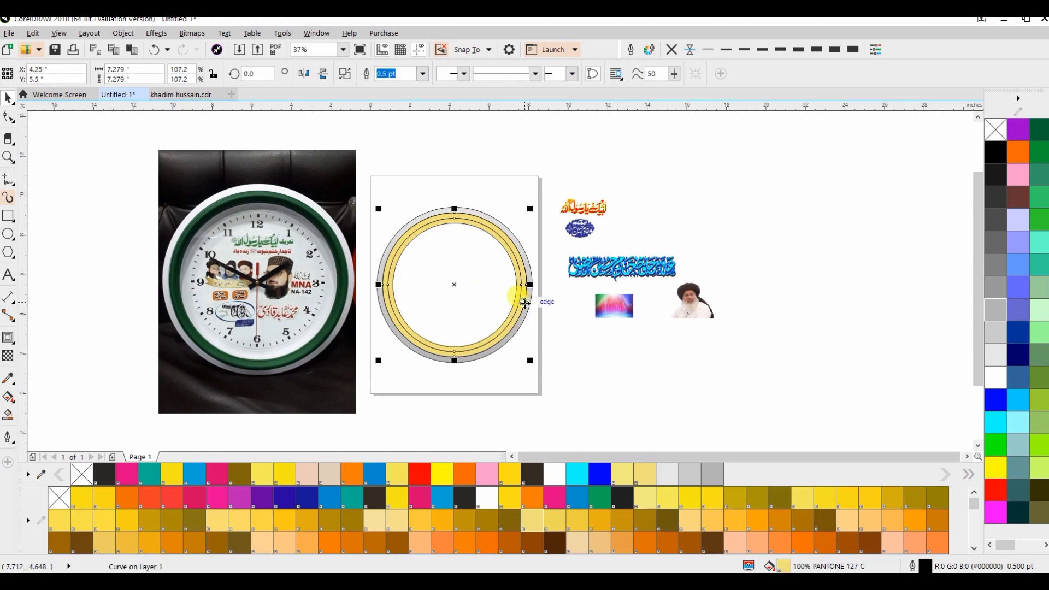
scroll(750, 507, "down", 4)
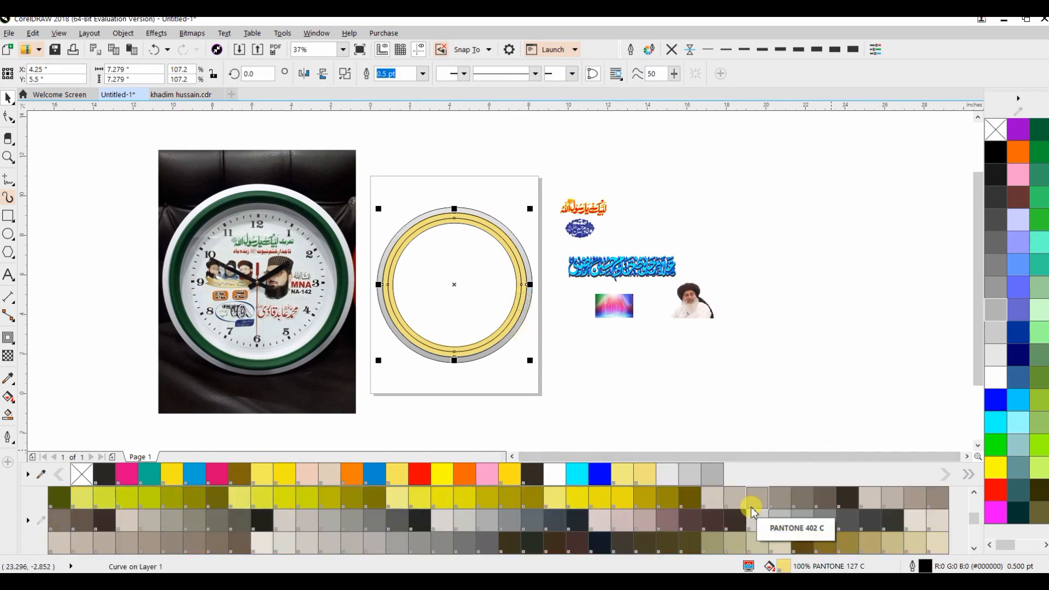
scroll(751, 508, "up", 4)
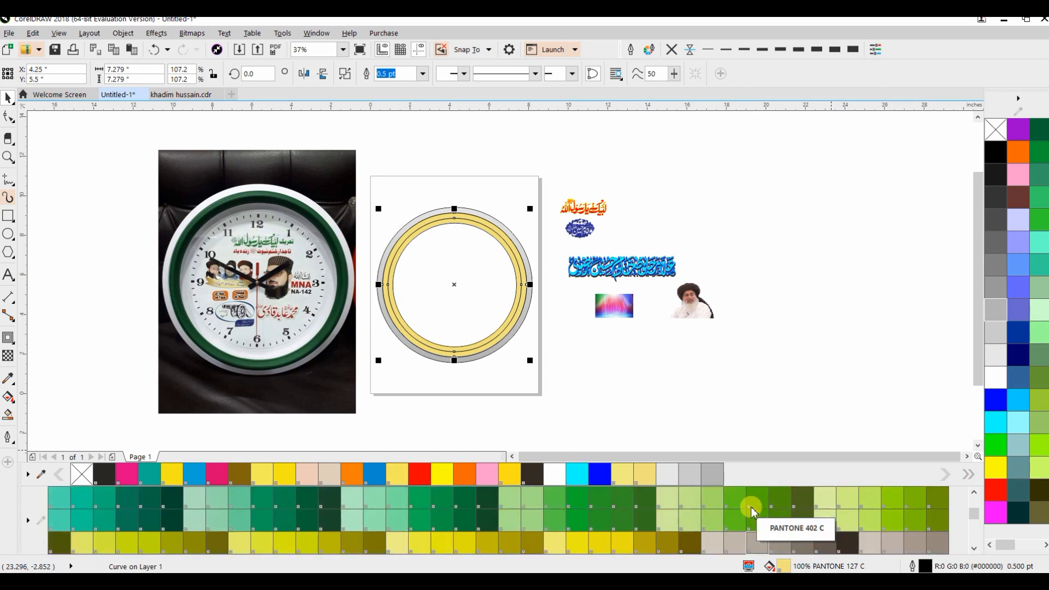
scroll(751, 508, "down", 2)
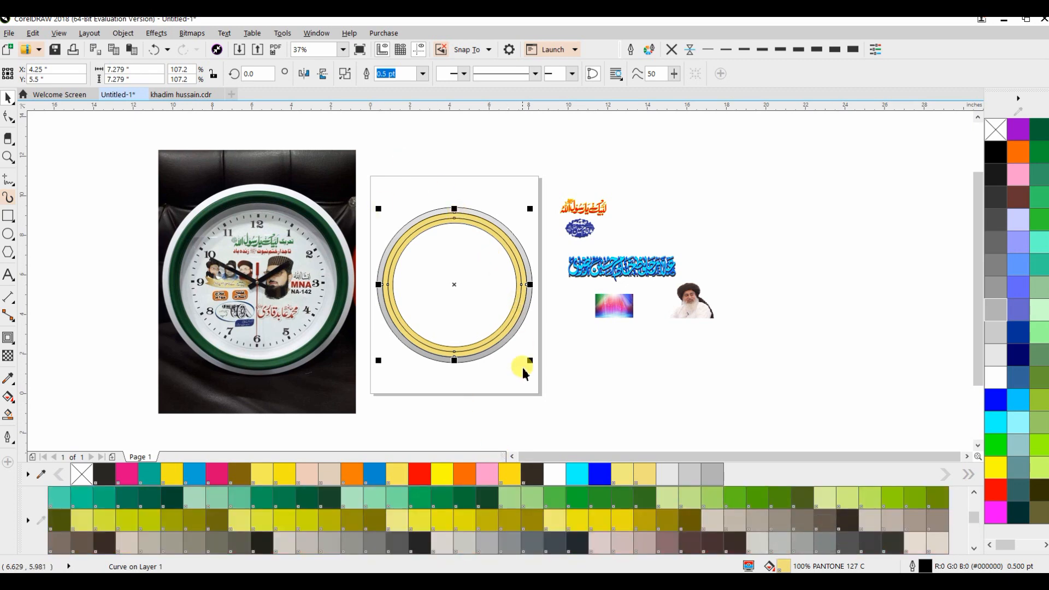
left_click(604, 486)
scroll(492, 283, "up", 2)
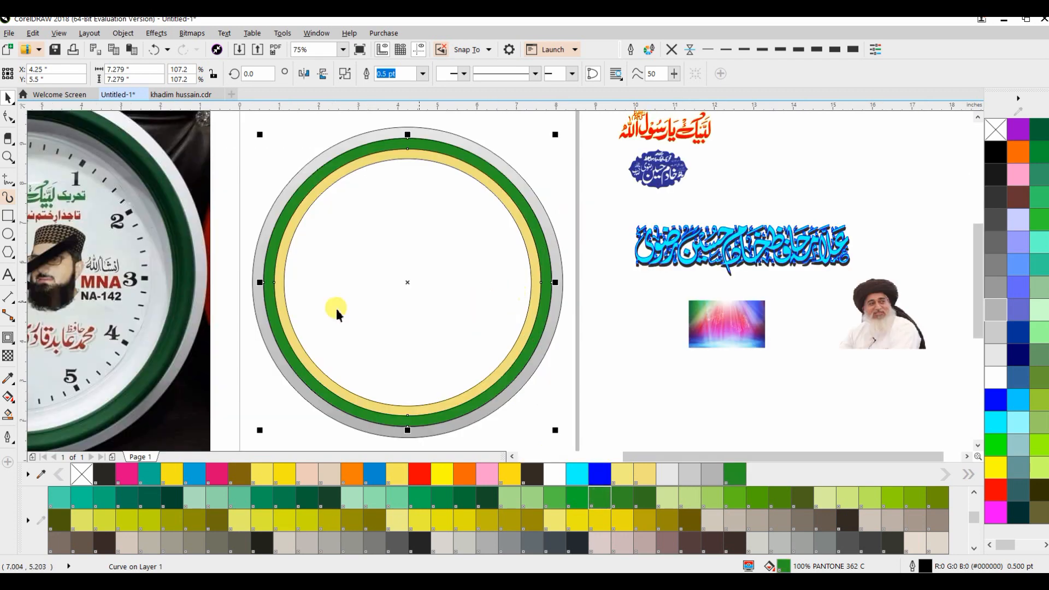
Apply a linear fountain fill running down the middle ring, from dark green at its top to white at its bottom
left_click(8, 397)
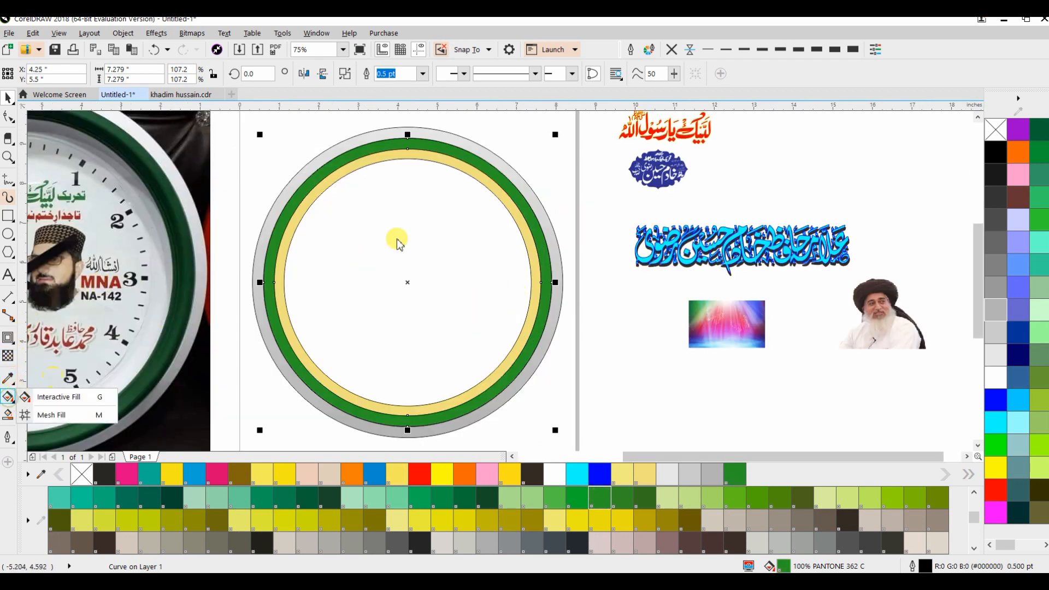
left_click(77, 398)
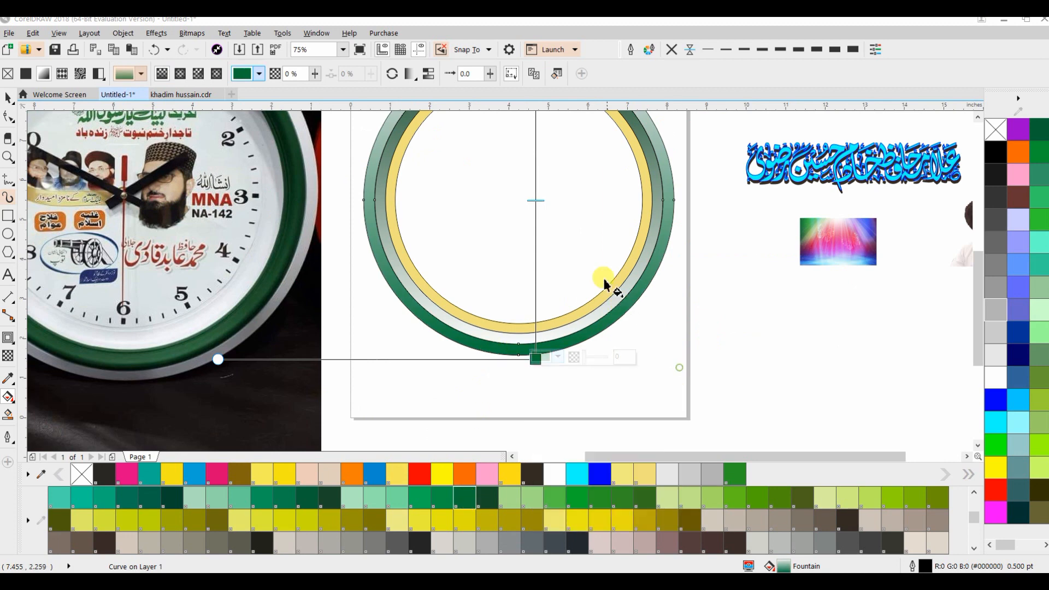
scroll(626, 303, "down", 2)
scroll(588, 267, "up", 2)
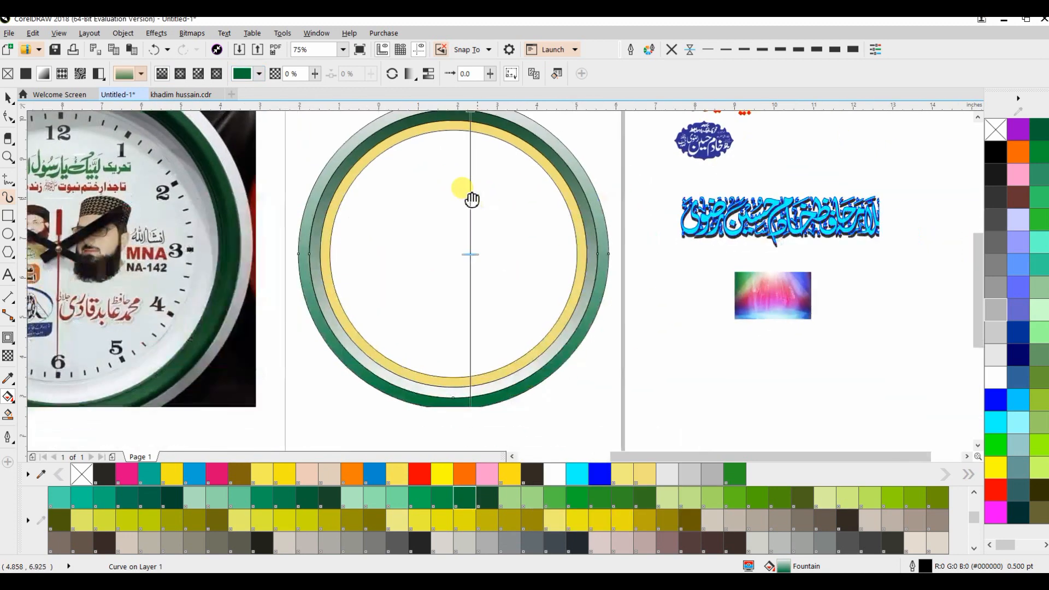
left_click(8, 97)
left_click(268, 191)
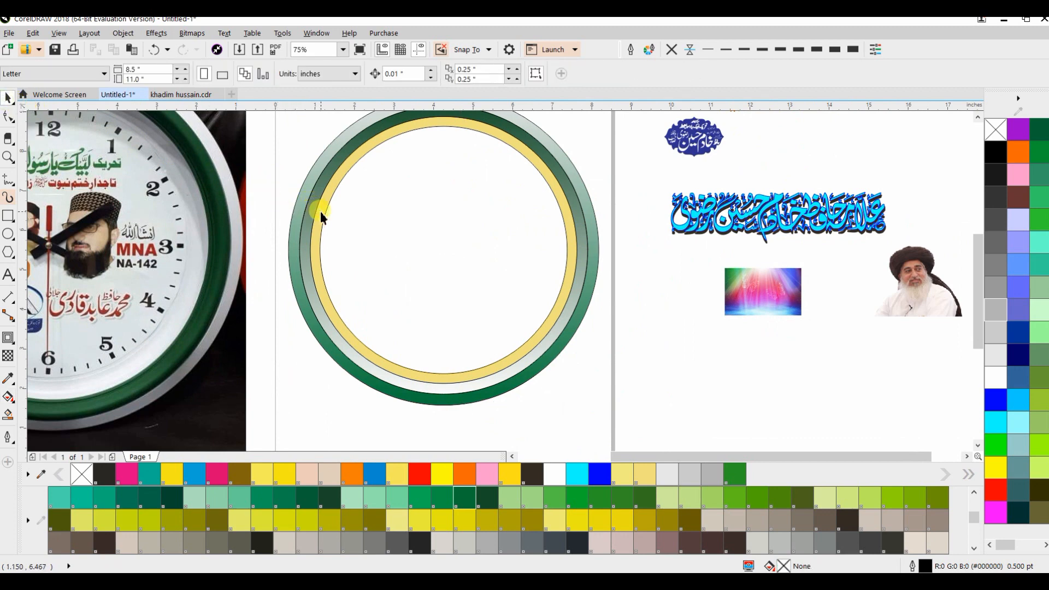
Undo the green colour applied to the bottom end of the outer ring's fountain fill
left_click(321, 212)
left_click_drag(344, 250, 346, 271)
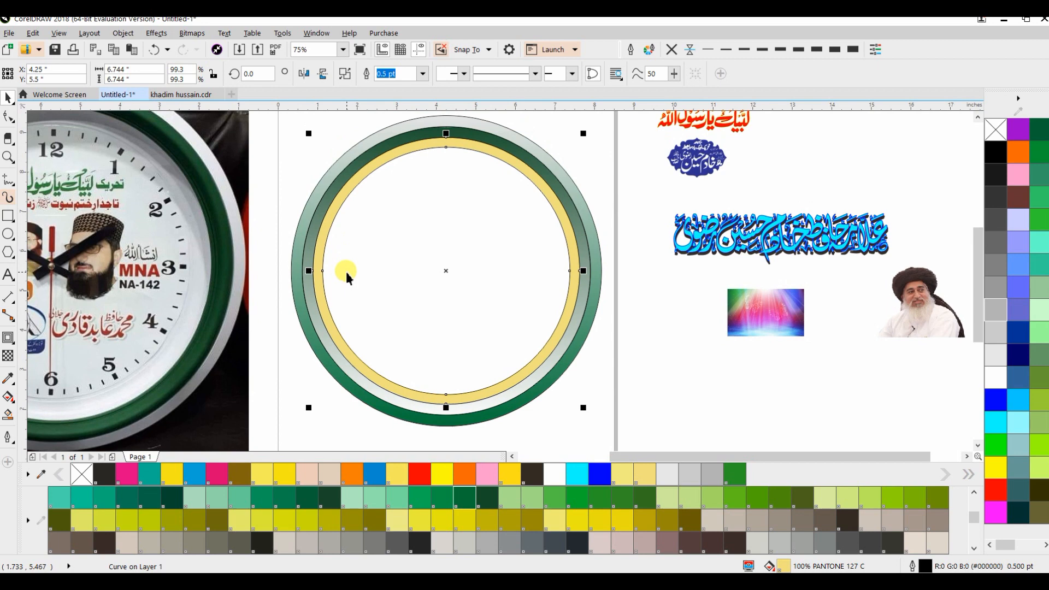
key("ctrl+z")
left_click(631, 377)
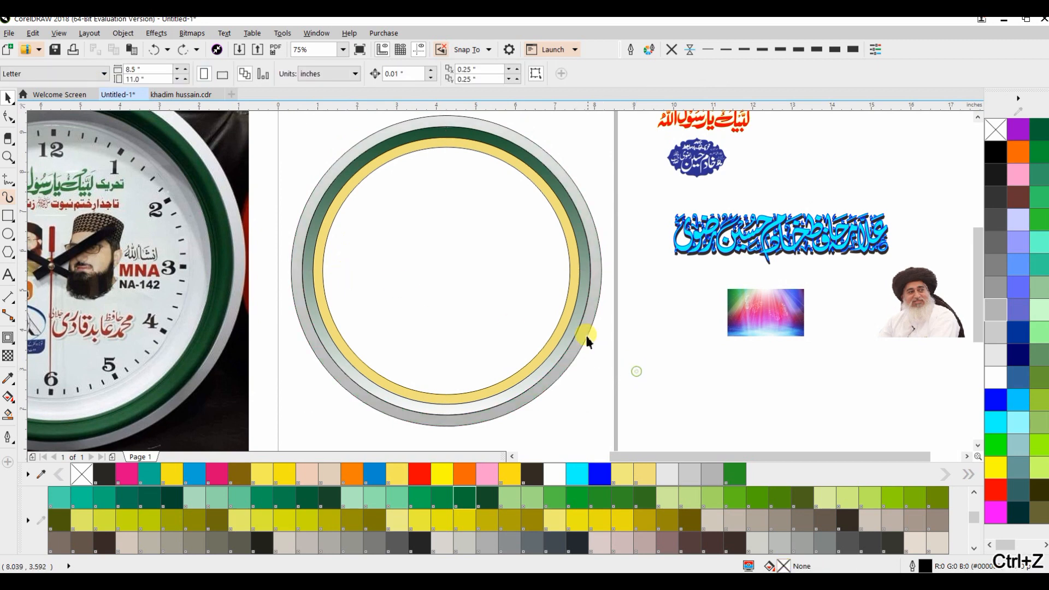
Set the bottom end of the middle ring's fountain fill to the dark Pantone green with values C95 M28 Y100 K18
left_click(573, 326)
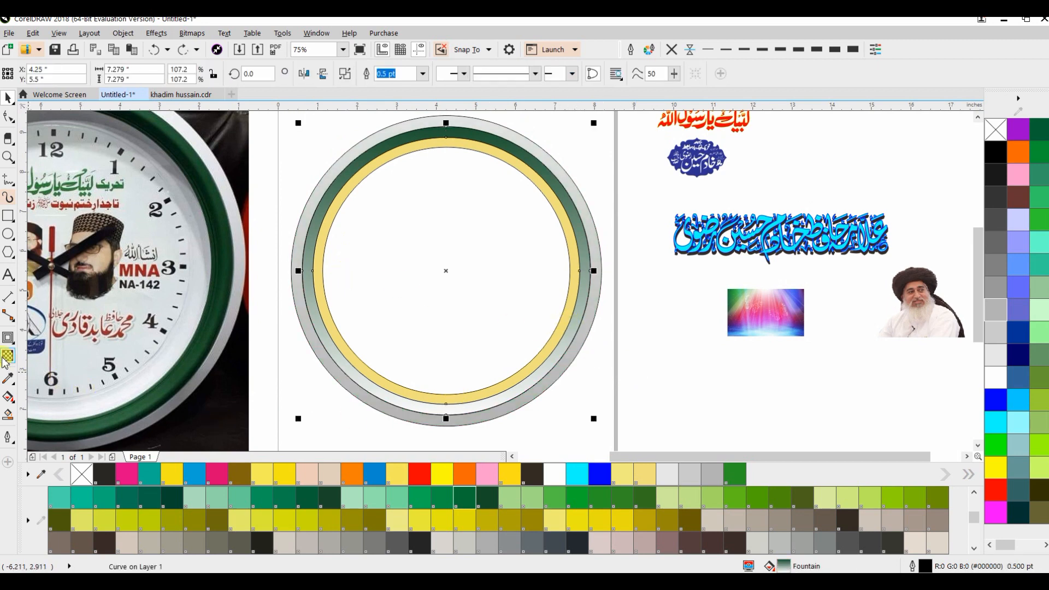
left_click(8, 398)
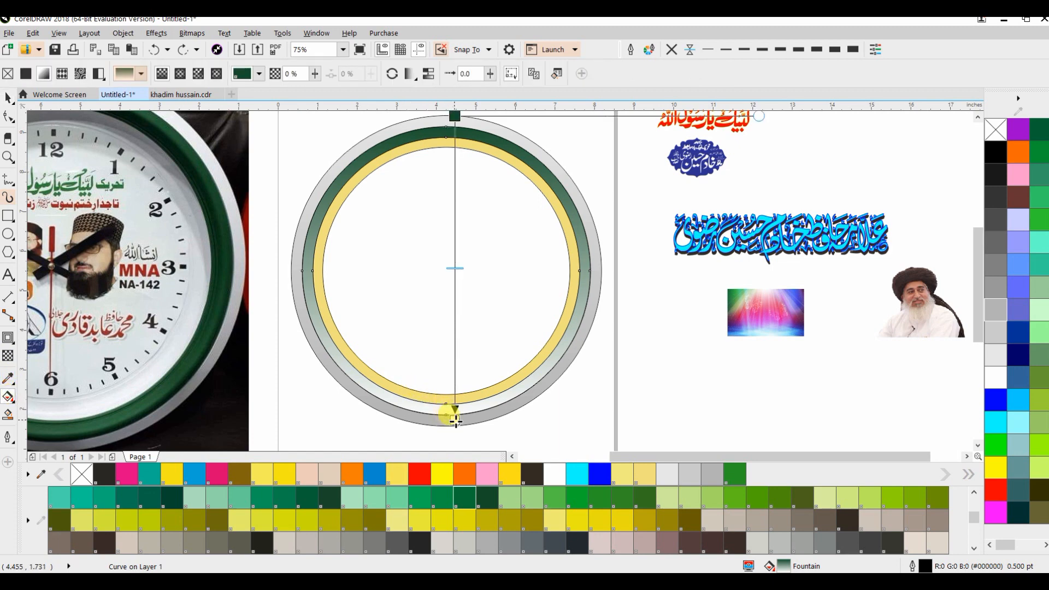
left_click(455, 419)
left_click(477, 418)
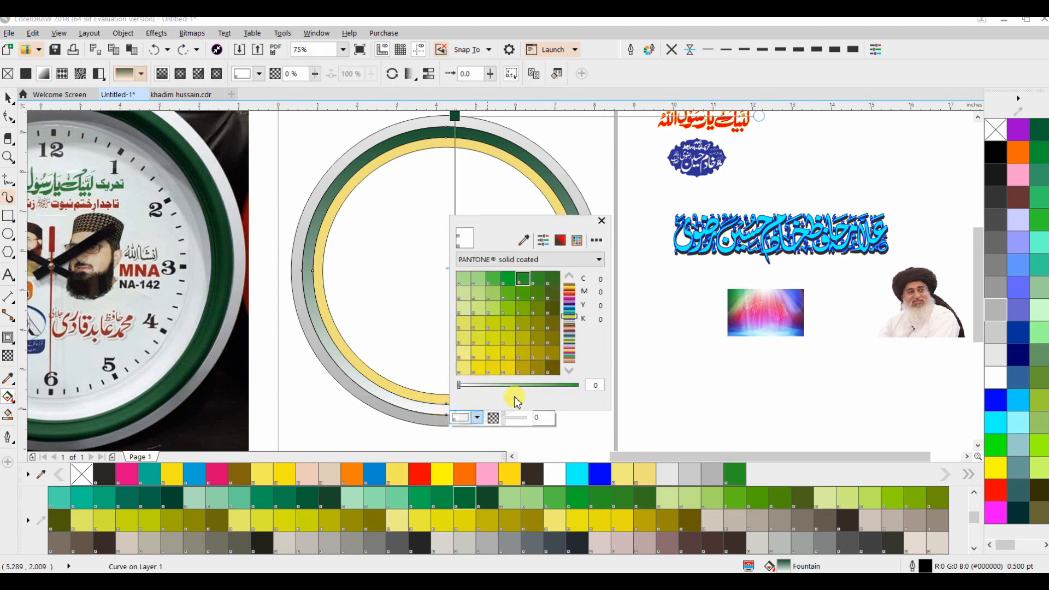
left_click(525, 243)
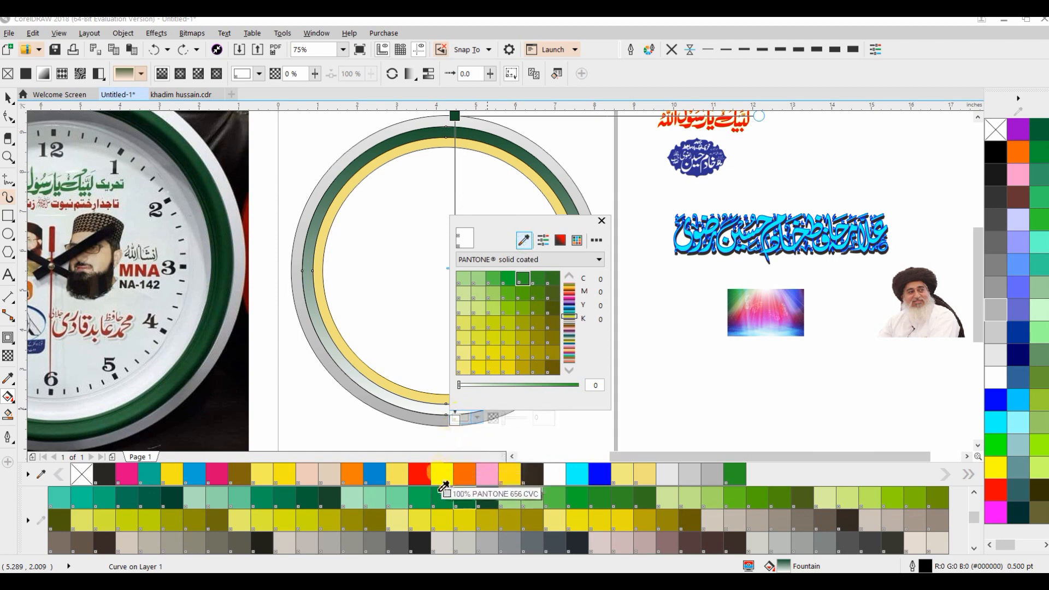
left_click(474, 498)
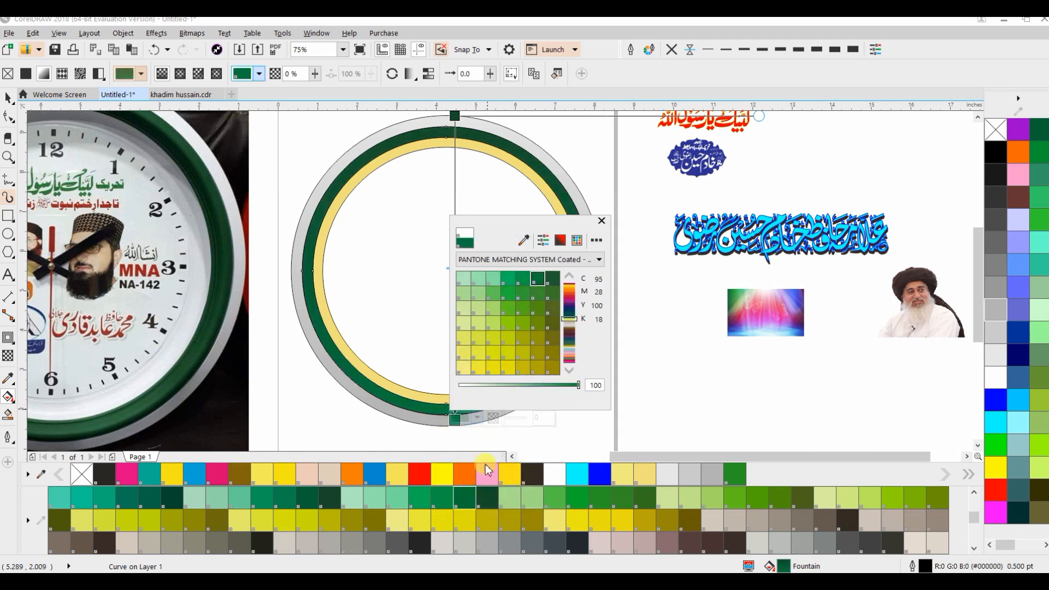
left_click(8, 100)
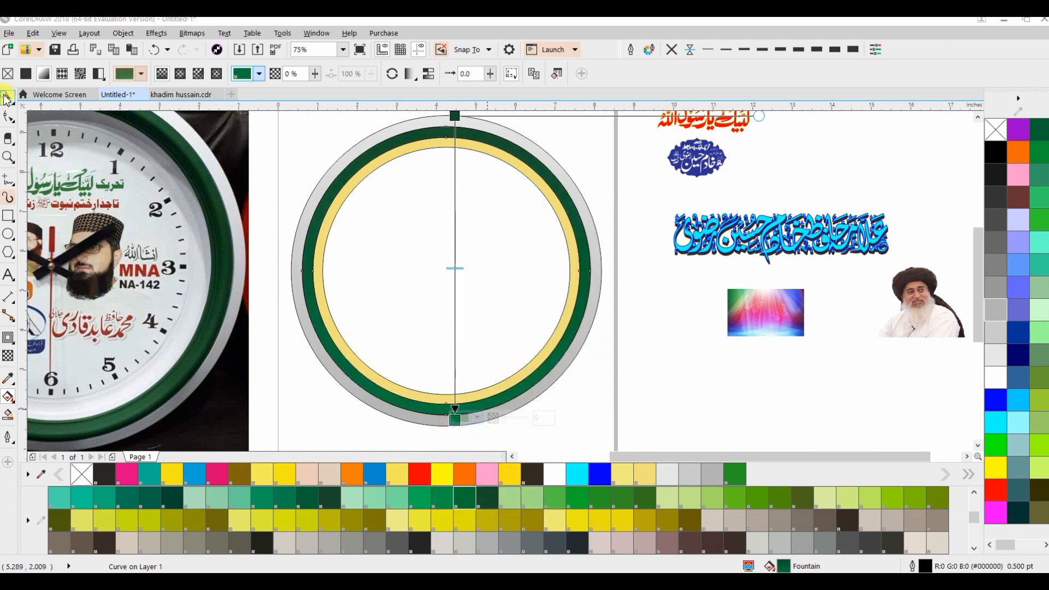
left_click(6, 100)
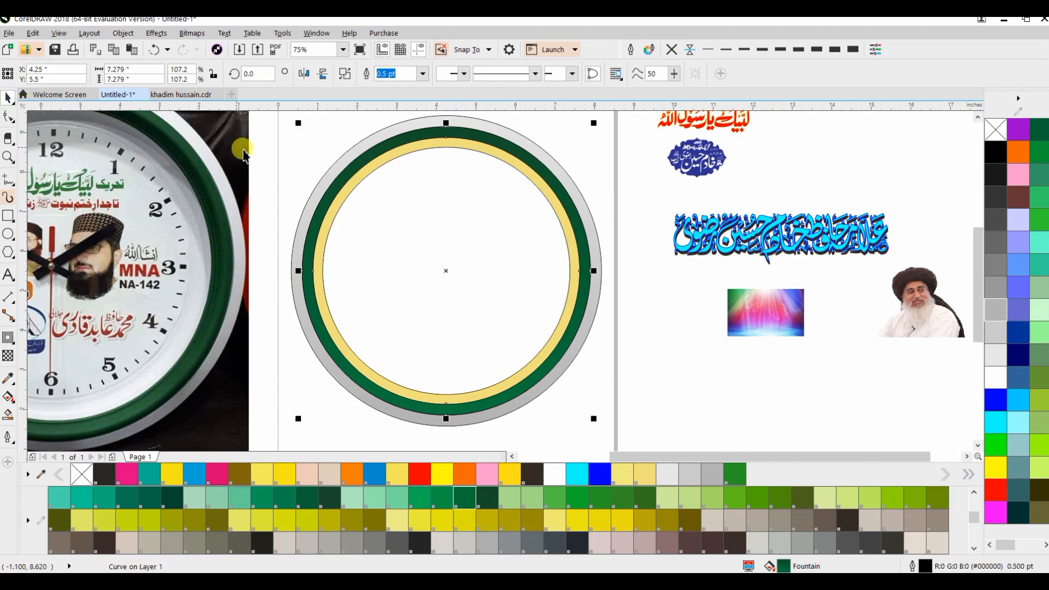
Fill the innermost ring with PANTONE 355 C green and remove the outlines from all three rings
left_click(358, 173)
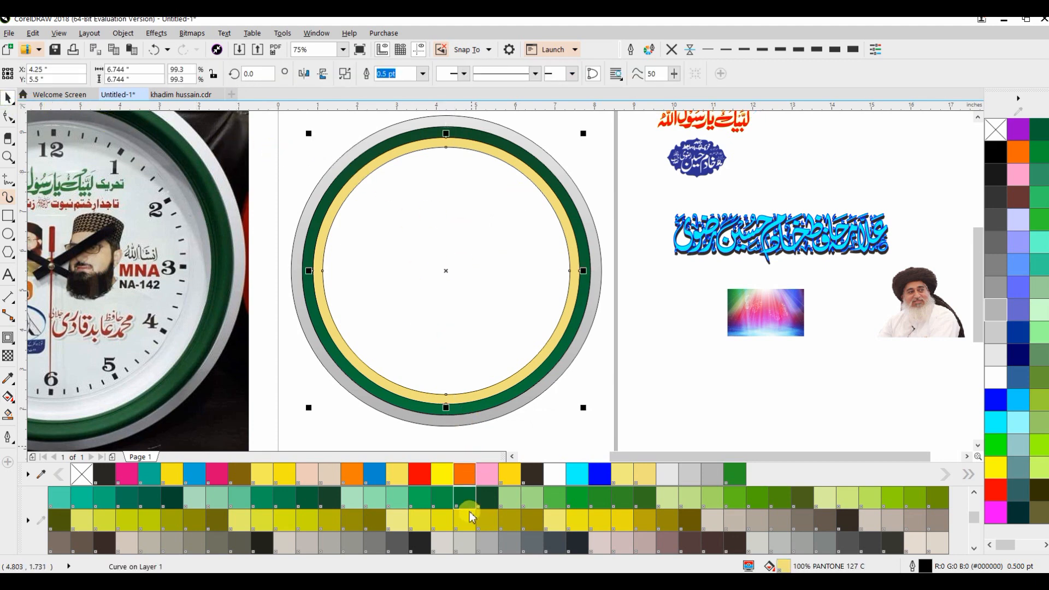
left_click(444, 499)
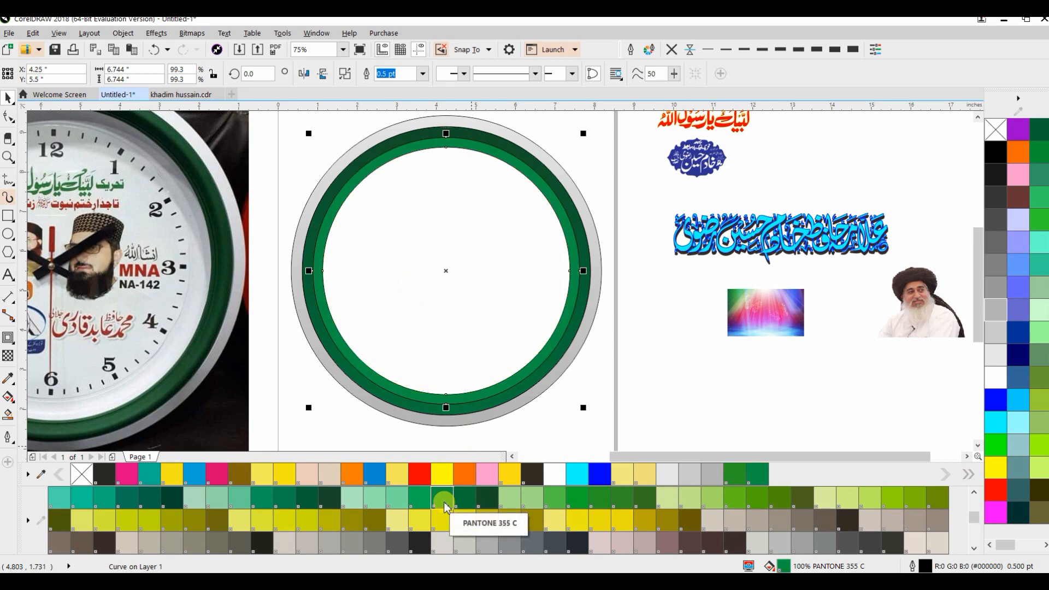
scroll(581, 365, "down", 1)
left_click_drag(568, 403, 384, 229)
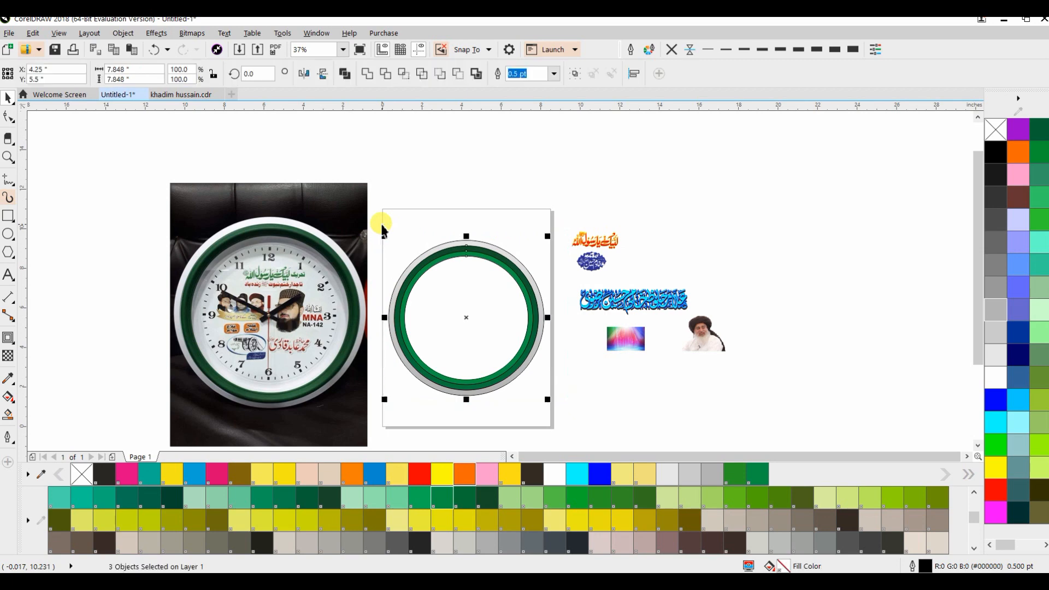
left_click(676, 48)
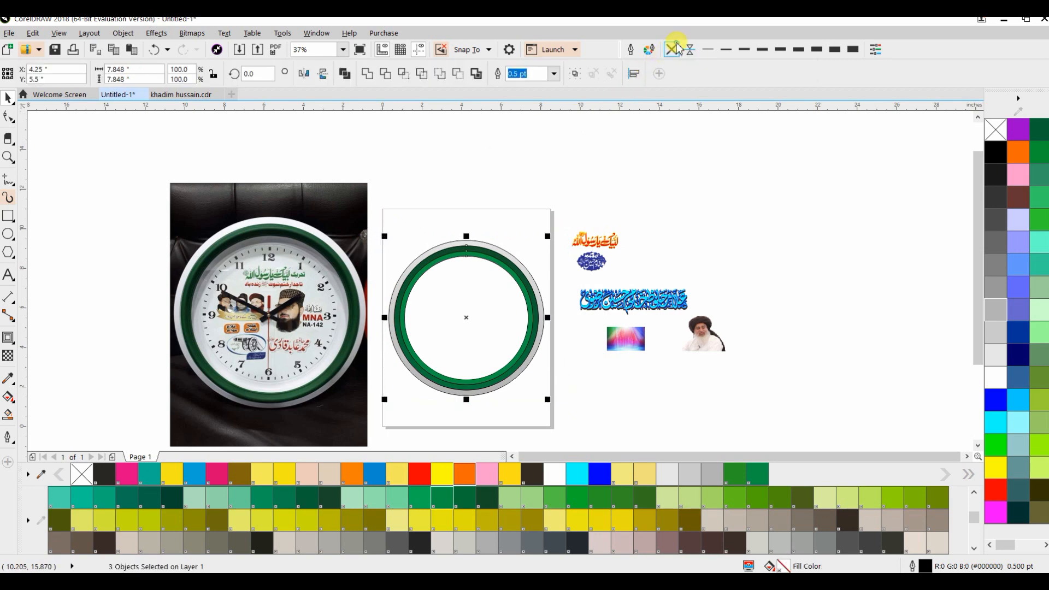
left_click(697, 157)
Place a horizontal guideline through the centre of the clock at Y 5.5 inches
scroll(497, 366, "up", 3)
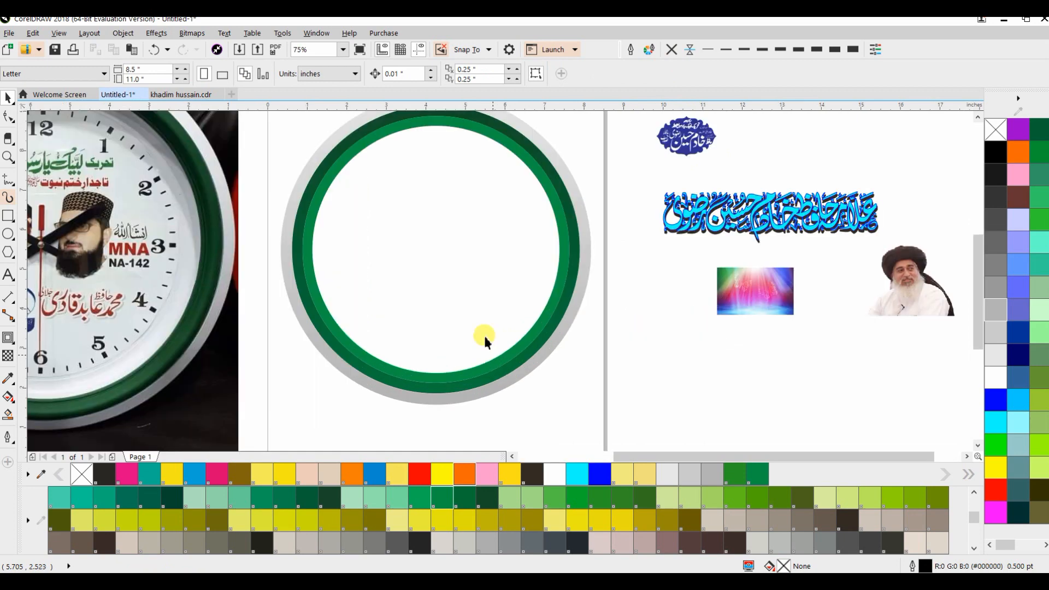
scroll(480, 360, "up", 1)
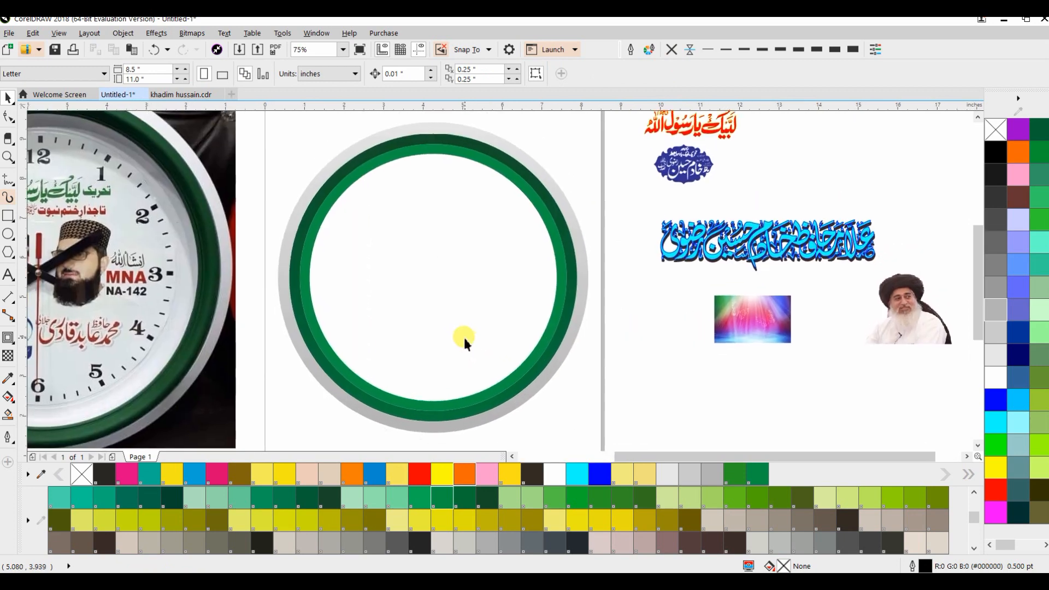
scroll(463, 335, "down", 3)
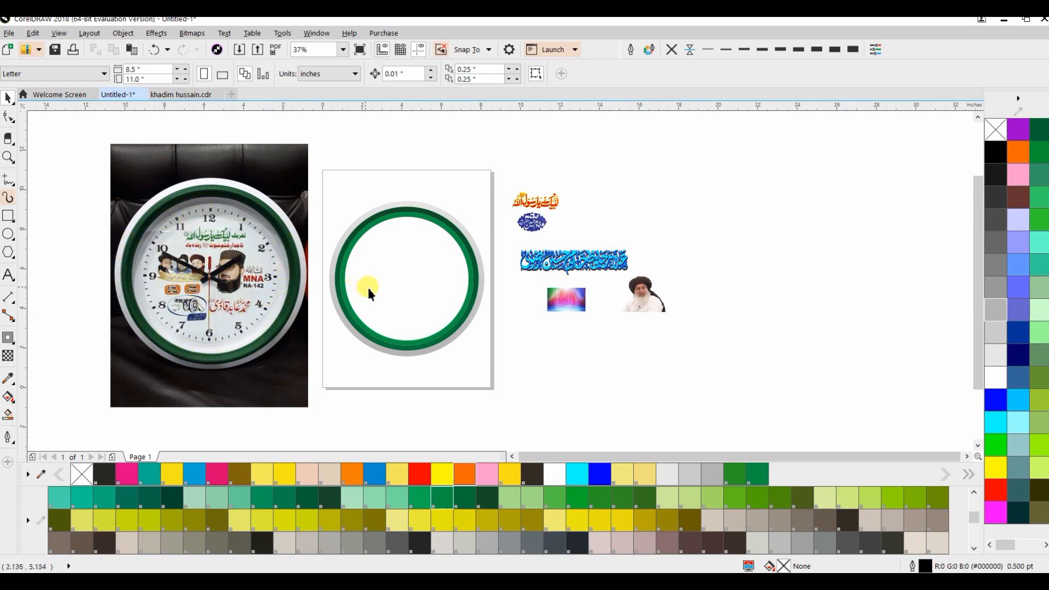
scroll(407, 298, "up", 3)
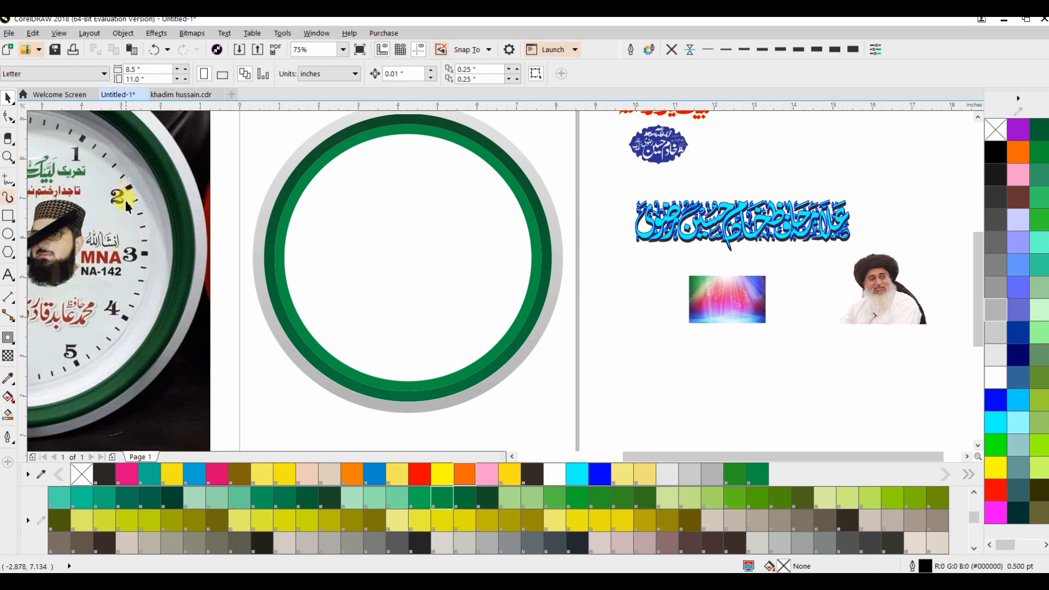
left_click_drag(338, 266, 338, 279)
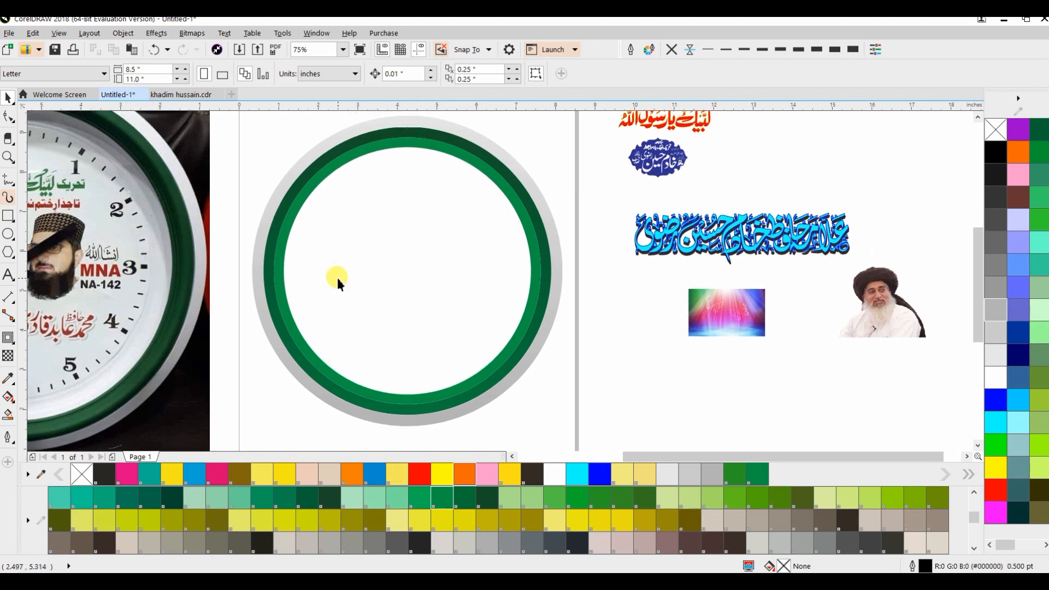
left_click_drag(391, 180, 382, 204)
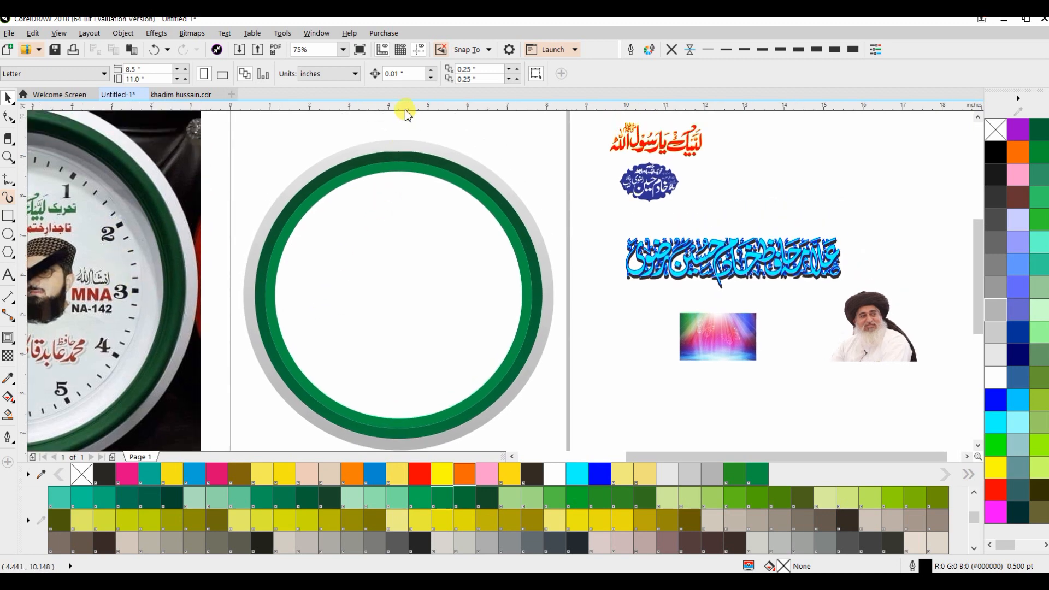
left_click_drag(404, 107, 396, 241)
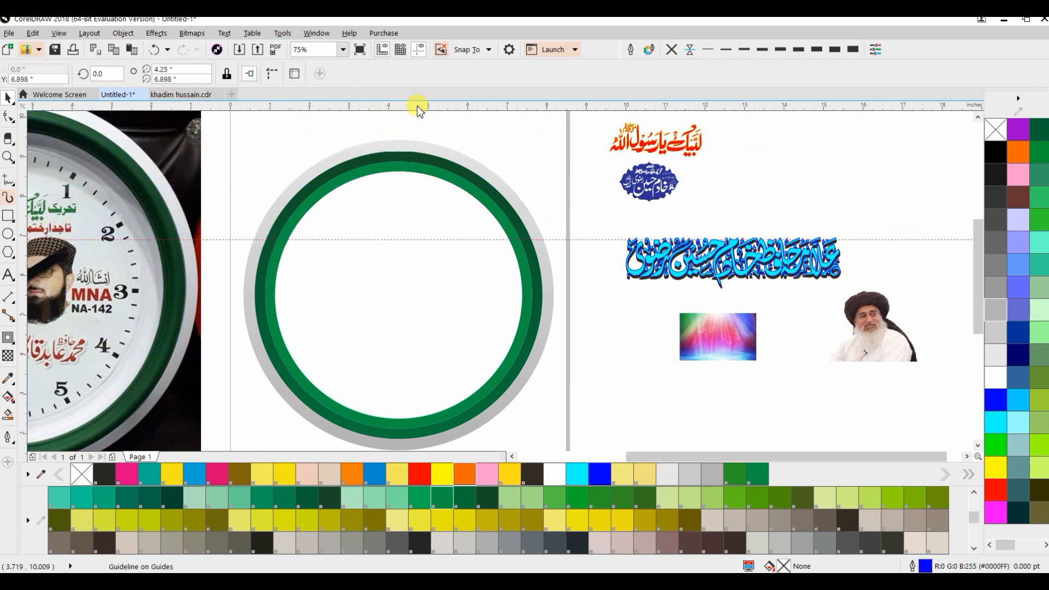
left_click_drag(464, 108, 427, 293)
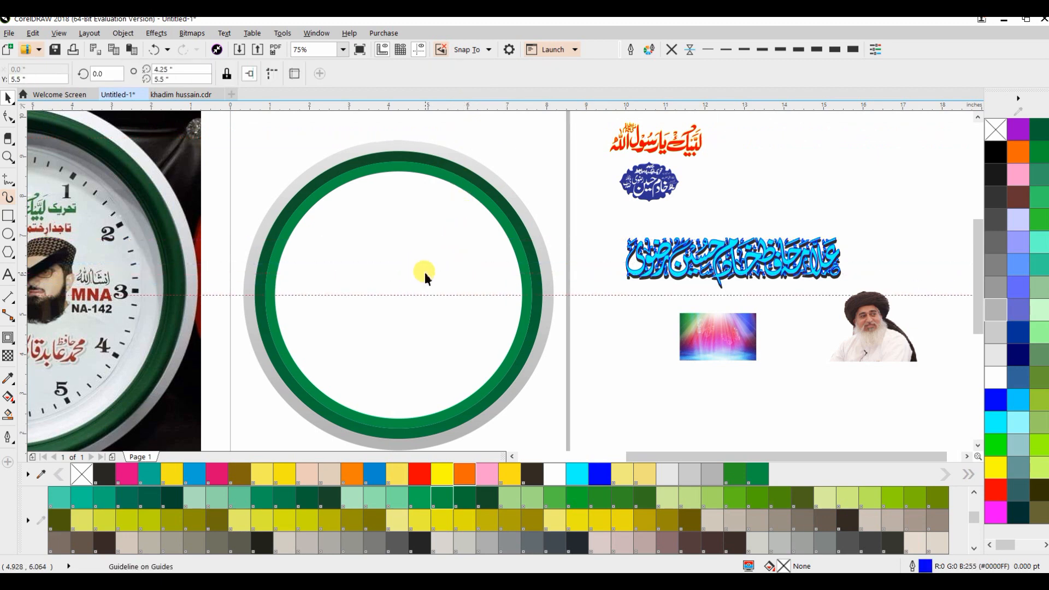
Add a vertical guideline through the clock's centre and move the reference photo farther away from the page
left_click_drag(109, 222, 130, 136)
scroll(349, 228, "down", 3)
scroll(349, 227, "left", 2)
left_click(257, 304)
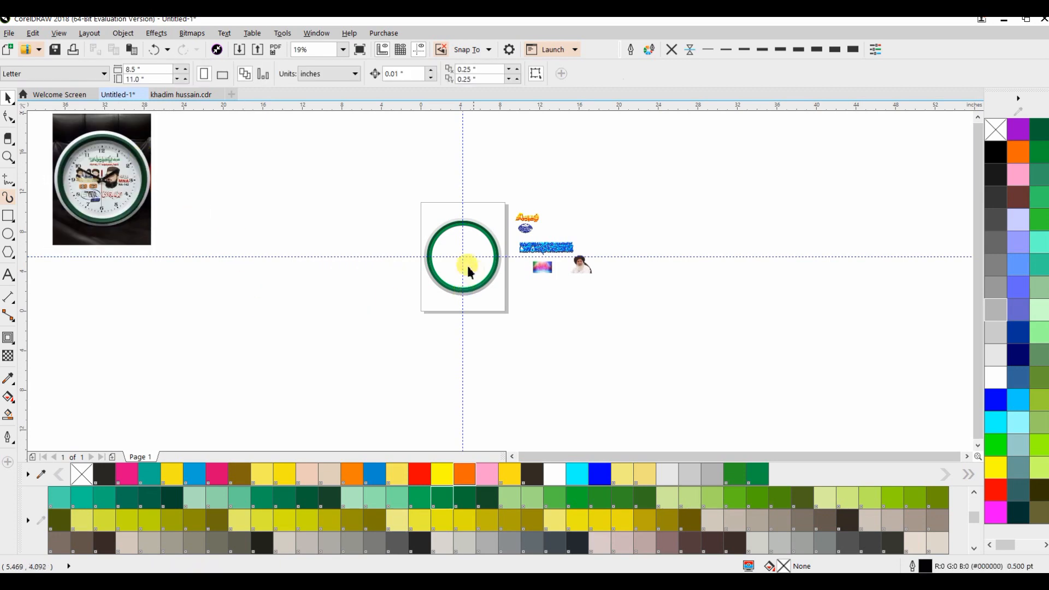
Move the calligraphy, logos, gradient picture and portrait together farther right of the page, to about X 25.08 and Y 7.44 inches
scroll(475, 276, "up", 5)
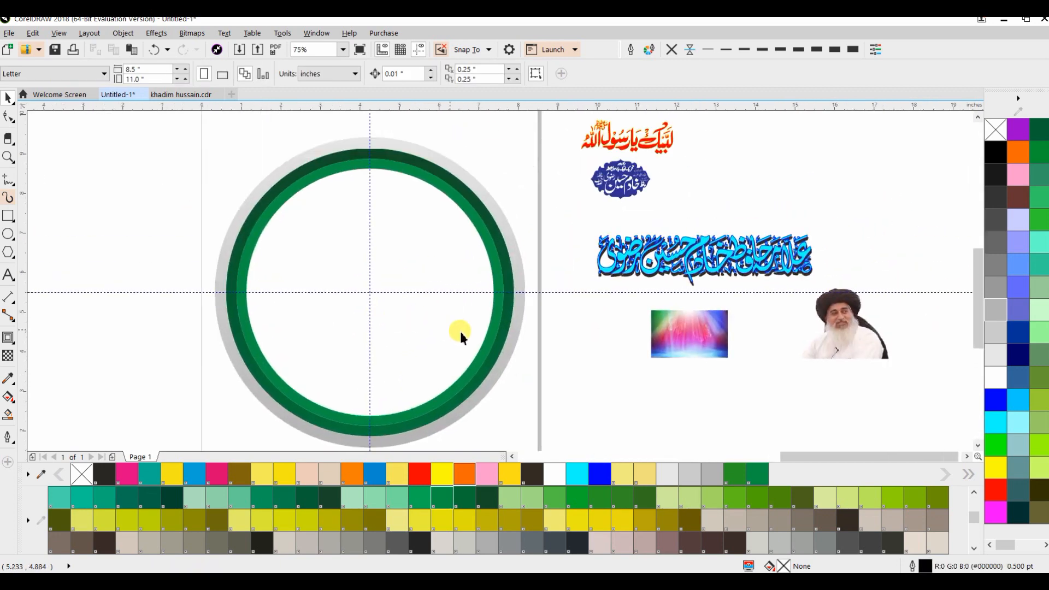
scroll(481, 283, "down", 2)
left_click_drag(713, 338, 713, 339)
left_click_drag(598, 280, 829, 268)
scroll(454, 322, "up", 2)
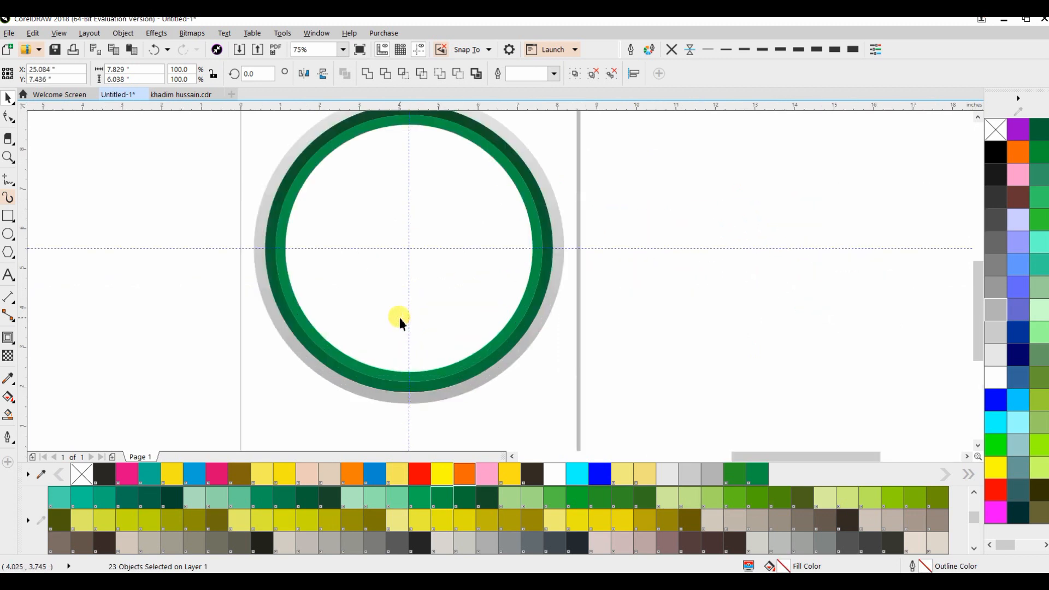
left_click(639, 362)
left_click_drag(624, 356, 630, 360)
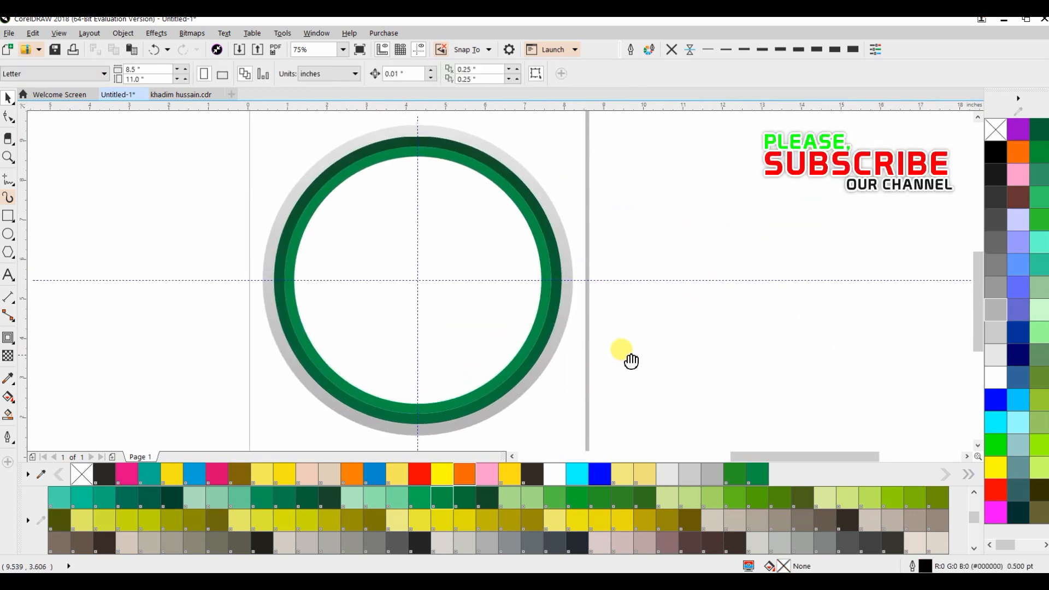
Draw a narrow upright rectangle about 0.125 by 0.458 inches in the empty area right of the page
left_click(8, 217)
left_click_drag(656, 196, 651, 176)
left_click(8, 98)
scroll(656, 190, "up", 4)
scroll(656, 190, "up", 4)
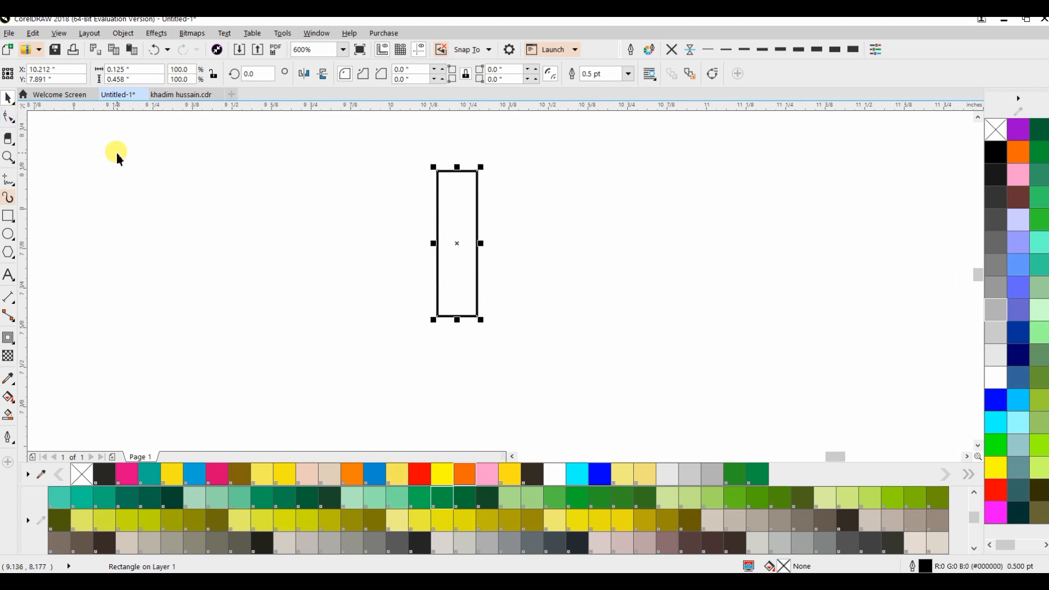
Convert the rectangle to curves and taper it by moving each of its two top corner nodes 0.02 inches outward
key("ctrl+q")
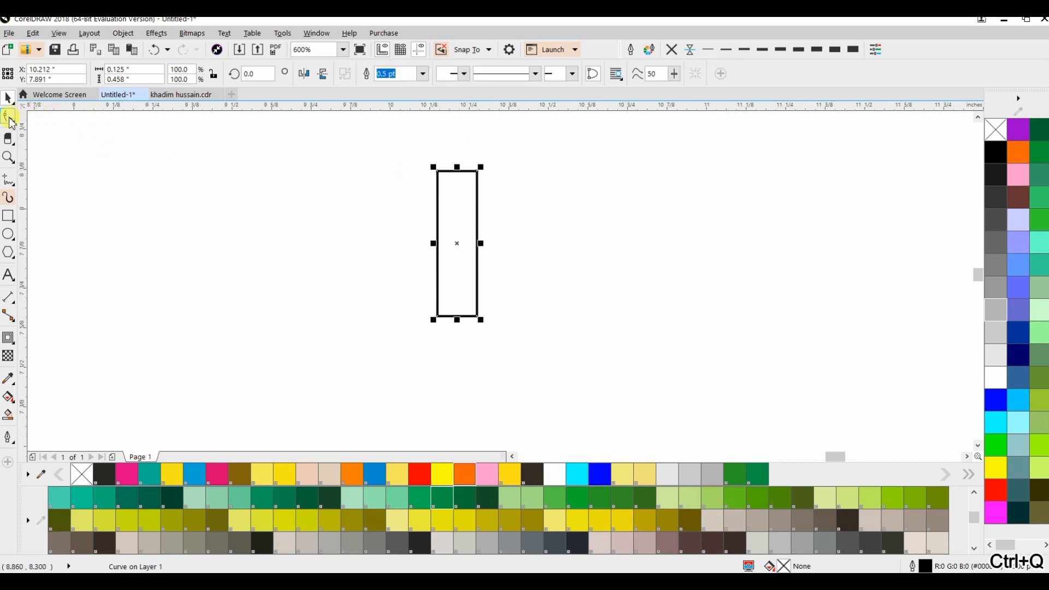
left_click(8, 118)
left_click(44, 116)
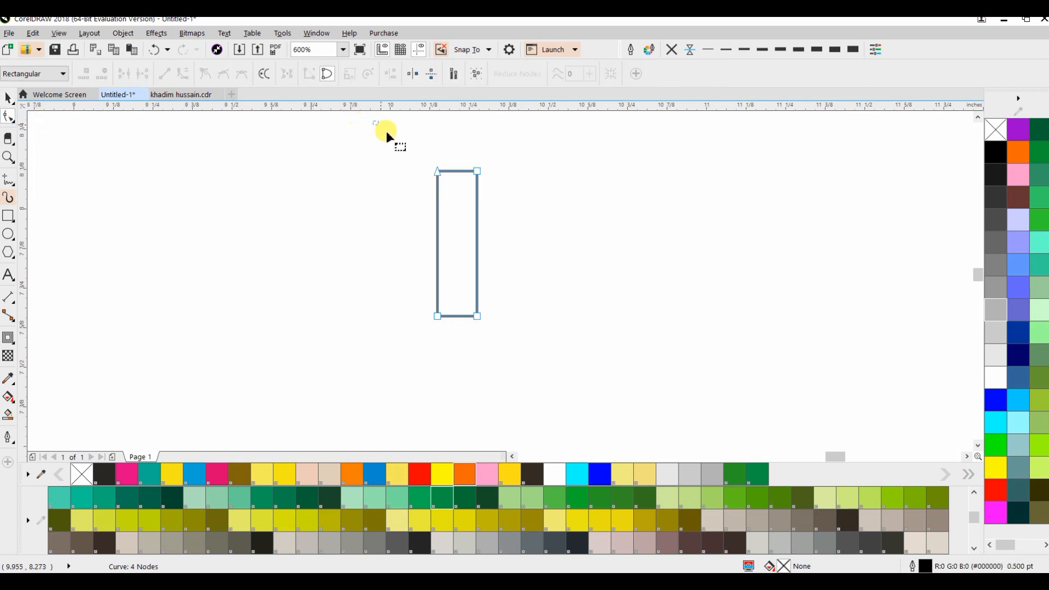
left_click_drag(444, 182, 446, 183)
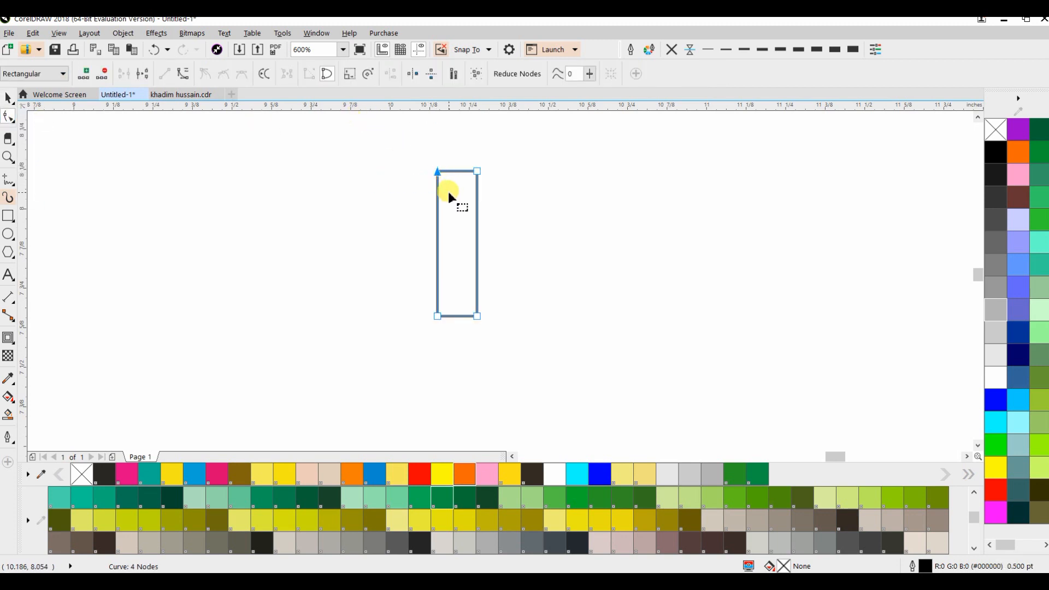
key("Left")
key("Left")
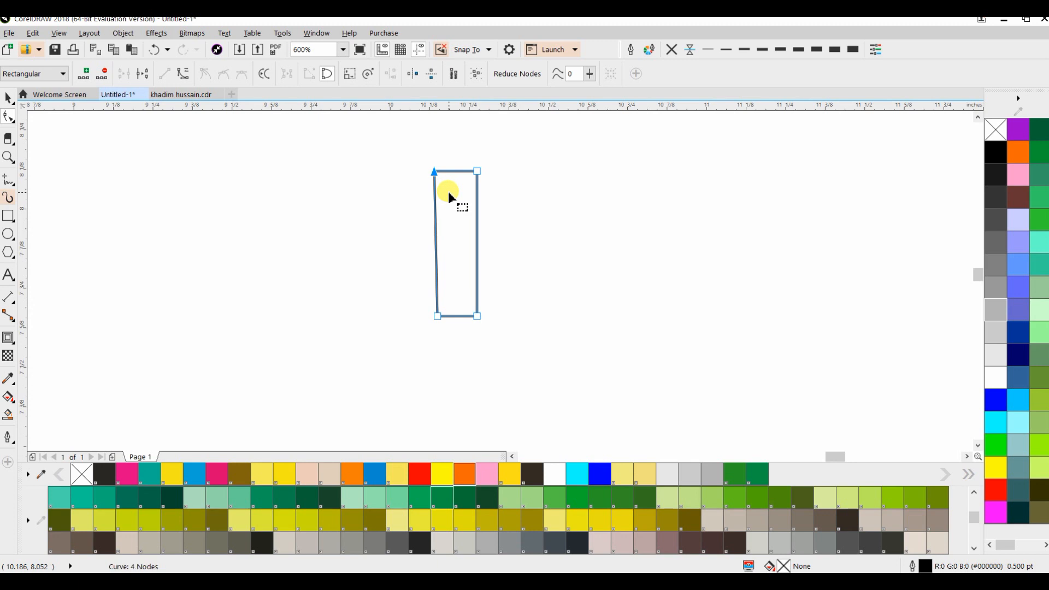
left_click_drag(490, 155, 466, 184)
key("Right")
key("Right")
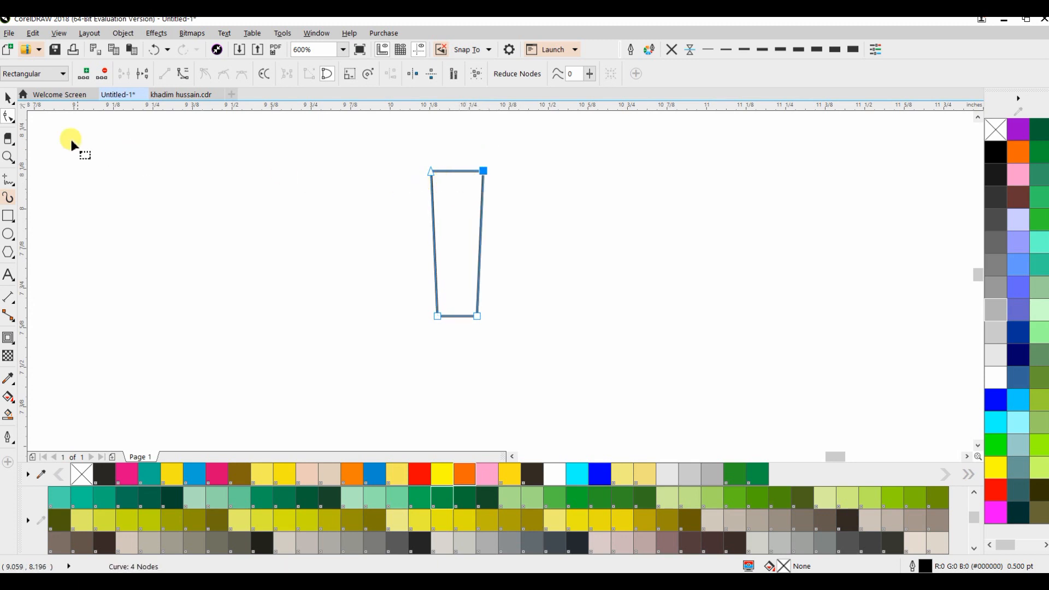
left_click(7, 100)
Draw a circle about 5.99 inches in diameter centred on the guideline intersection, just inside the innermost green ring
scroll(381, 237, "down", 2)
left_click_drag(358, 260, 532, 231)
scroll(529, 266, "down", 1)
left_click(588, 288)
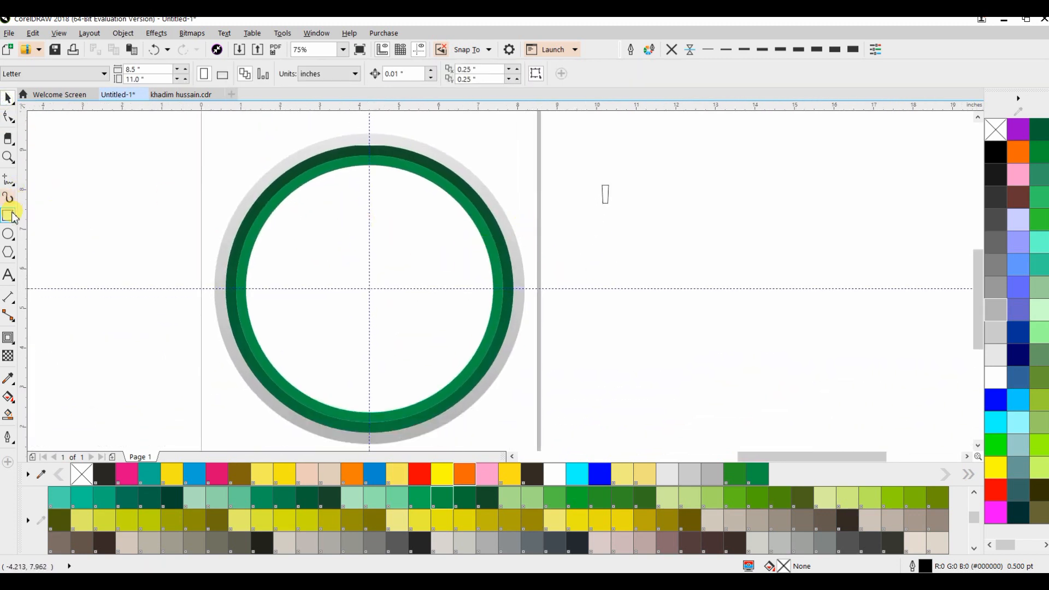
left_click(9, 233)
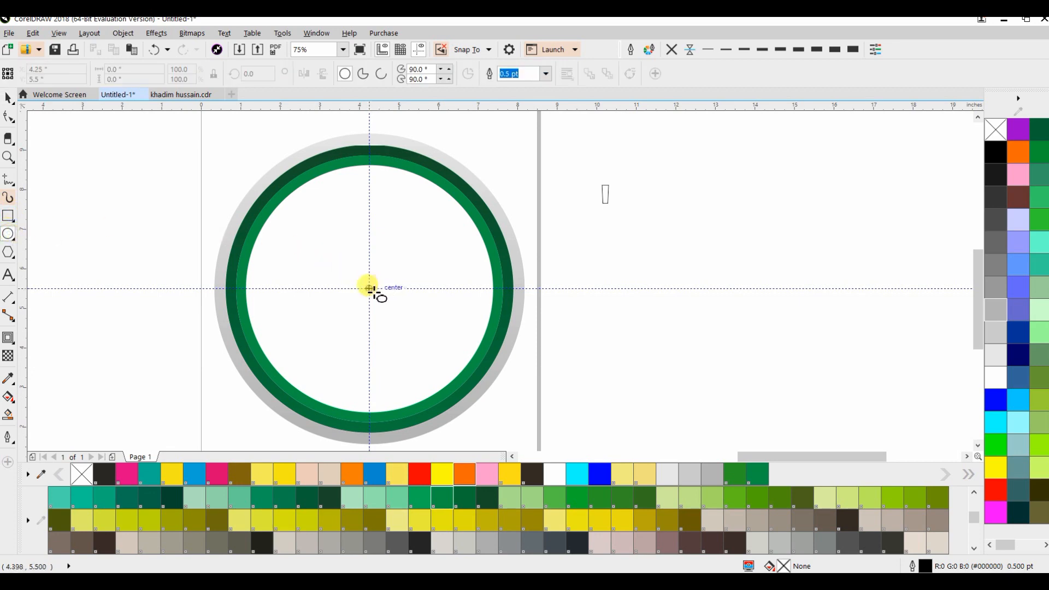
left_click_drag(370, 289, 487, 410)
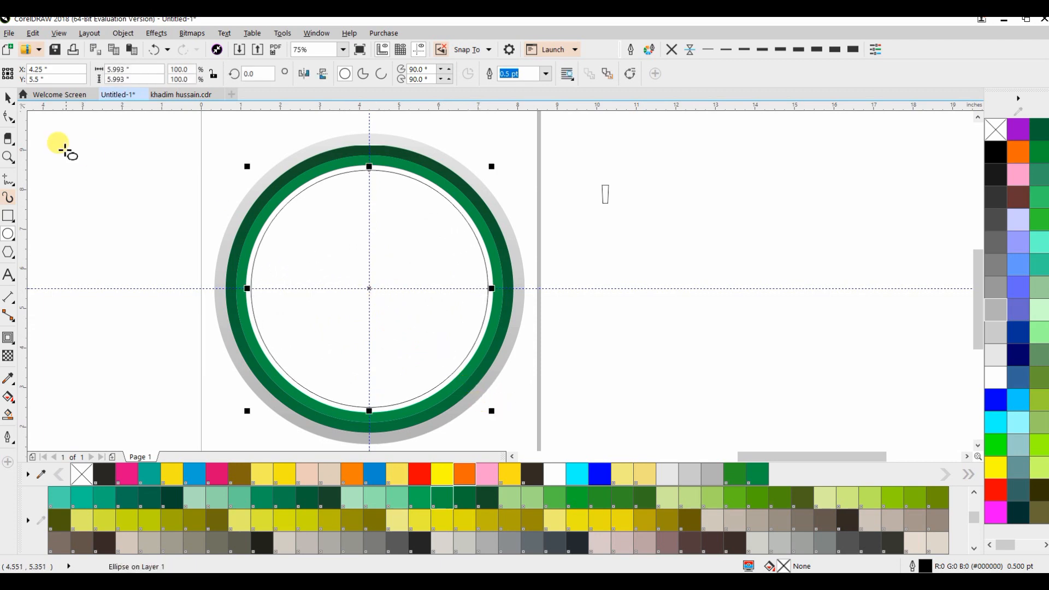
left_click(7, 101)
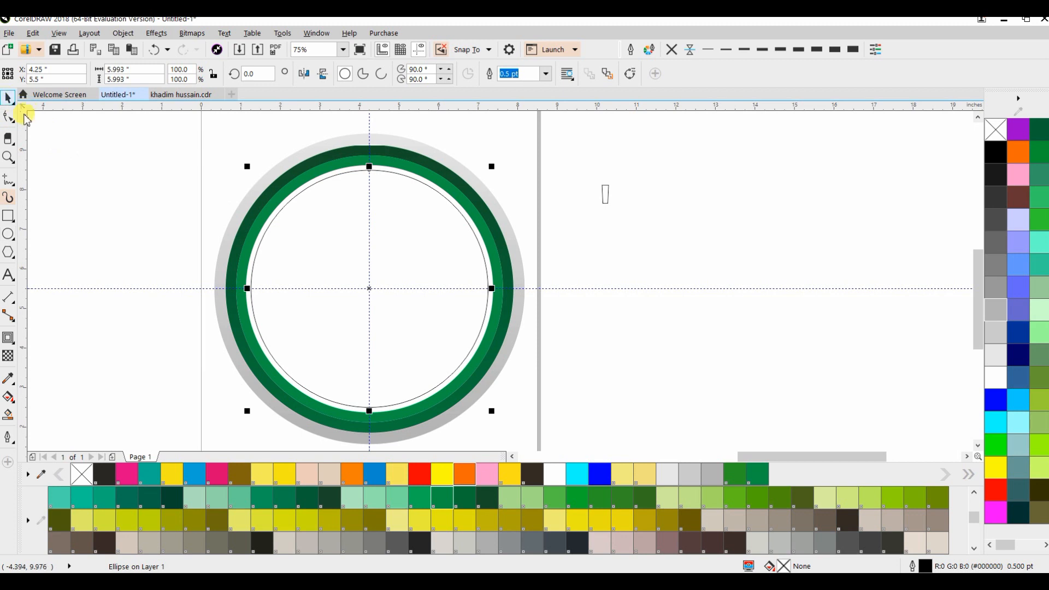
left_click(89, 157)
Give the new inner circle a 10 pt outline and enlarge it about its centre to 6.195 inches in diameter
scroll(429, 185, "up", 2)
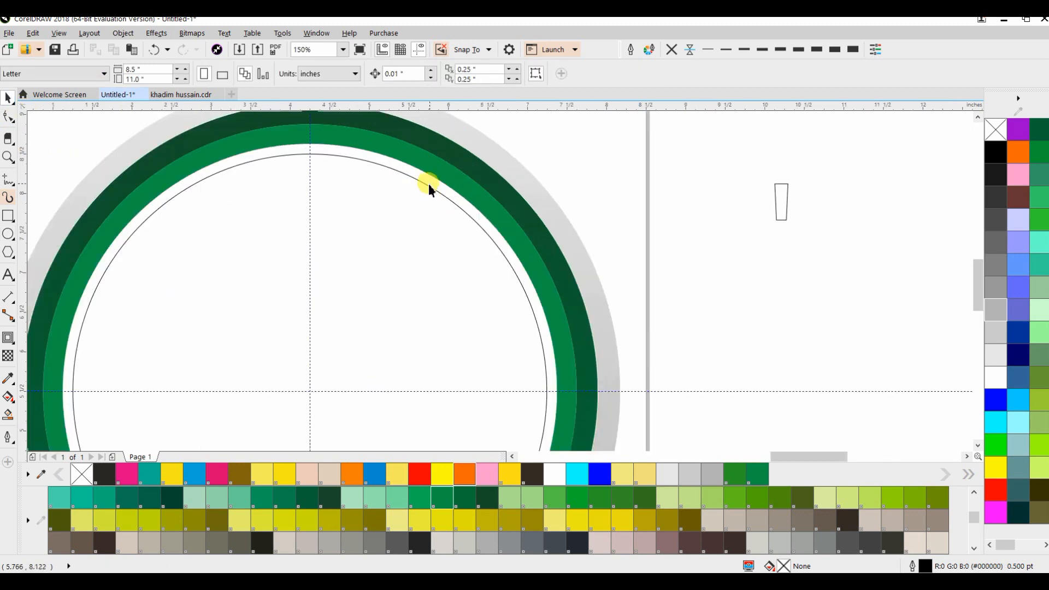
left_click(429, 184)
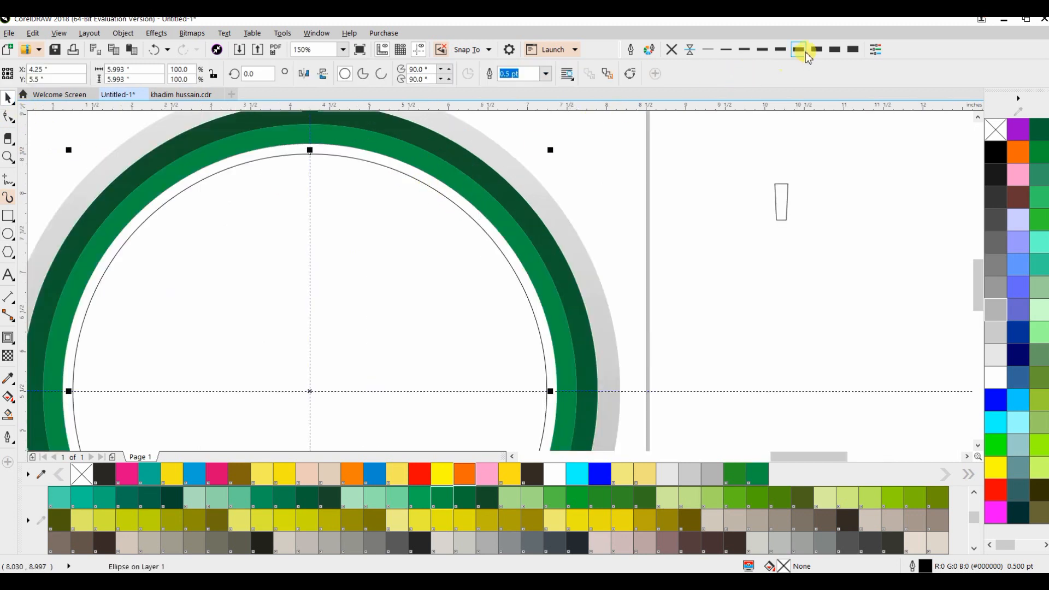
left_click(852, 50)
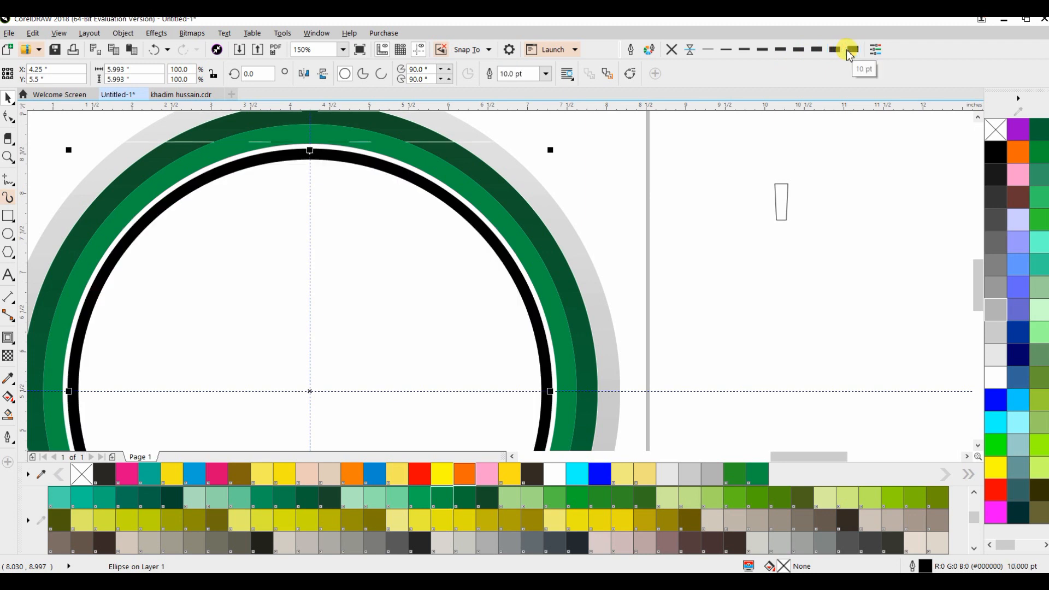
left_click_drag(551, 149, 565, 141)
scroll(561, 145, "up", 2)
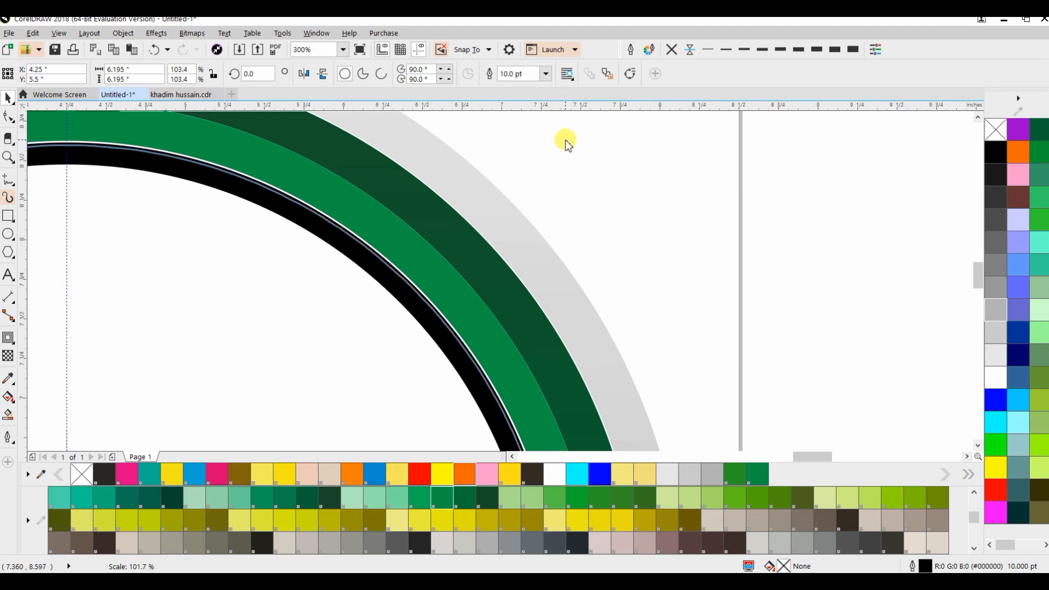
scroll(566, 143, "down", 6)
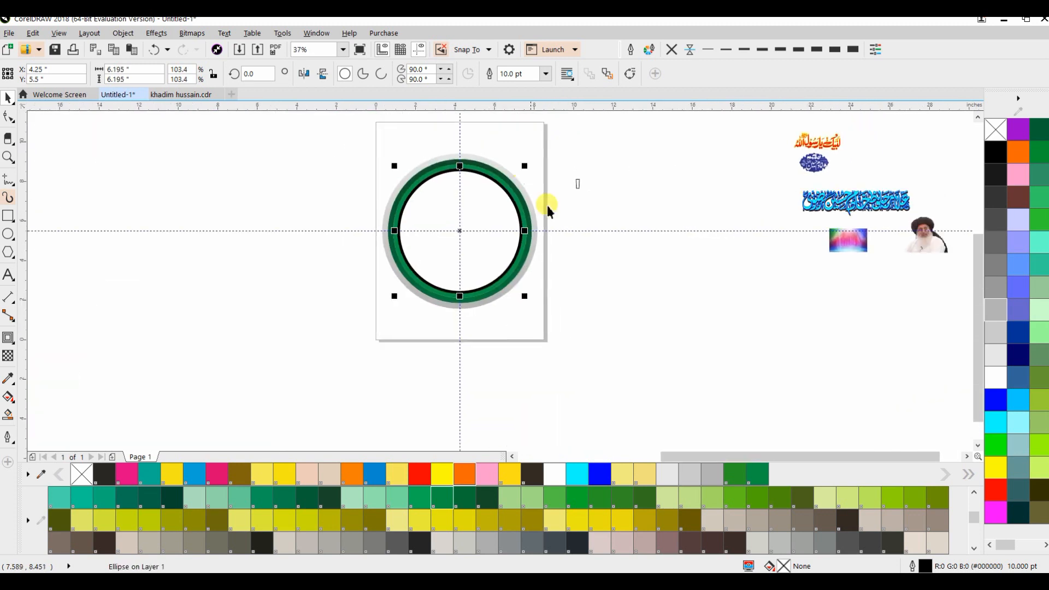
left_click(469, 202)
Fill the tapered shape solid black without an outline and place it on the vertical guideline at X 4.25, Y 8.313 inches
scroll(463, 189, "up", 4)
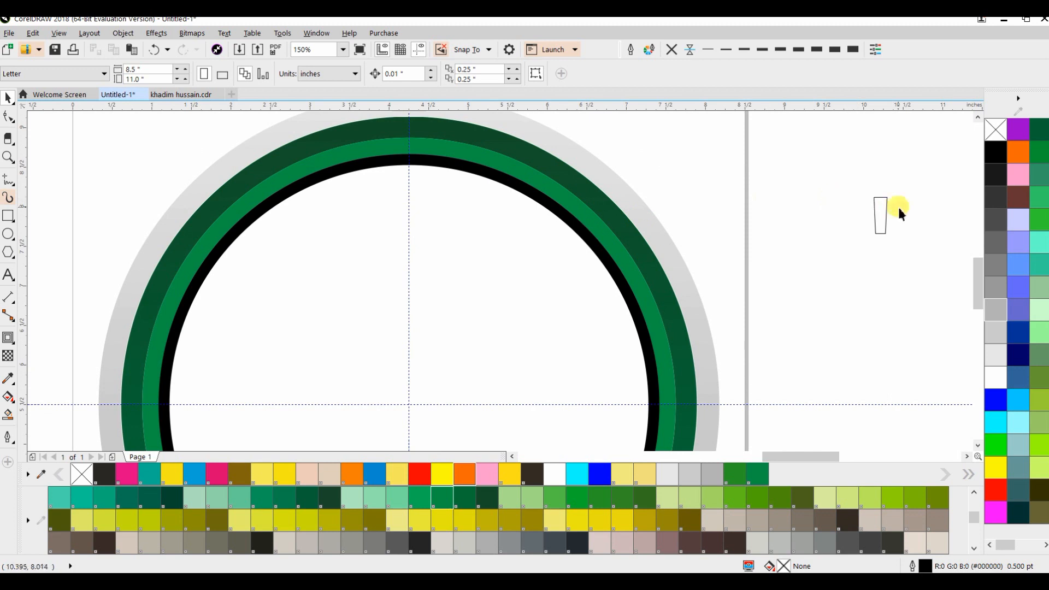
left_click(883, 213)
left_click(995, 153)
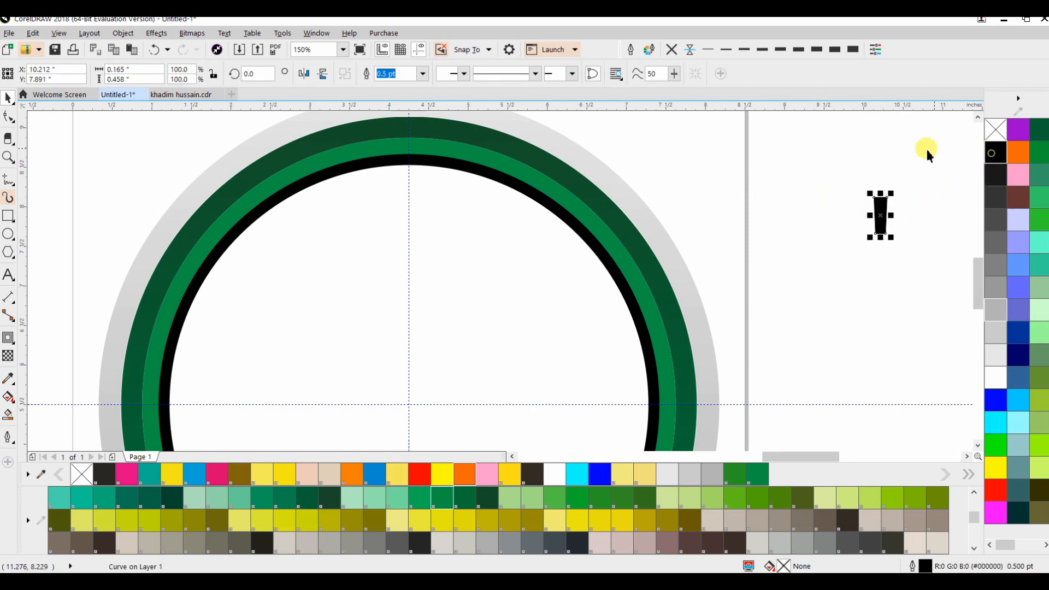
left_click(671, 49)
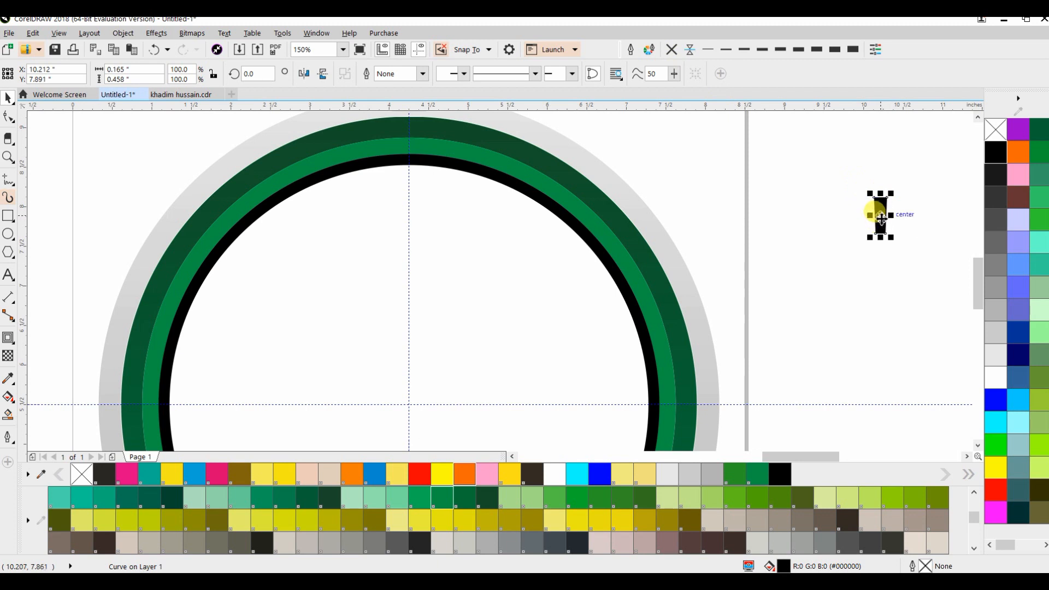
left_click_drag(881, 216, 410, 185)
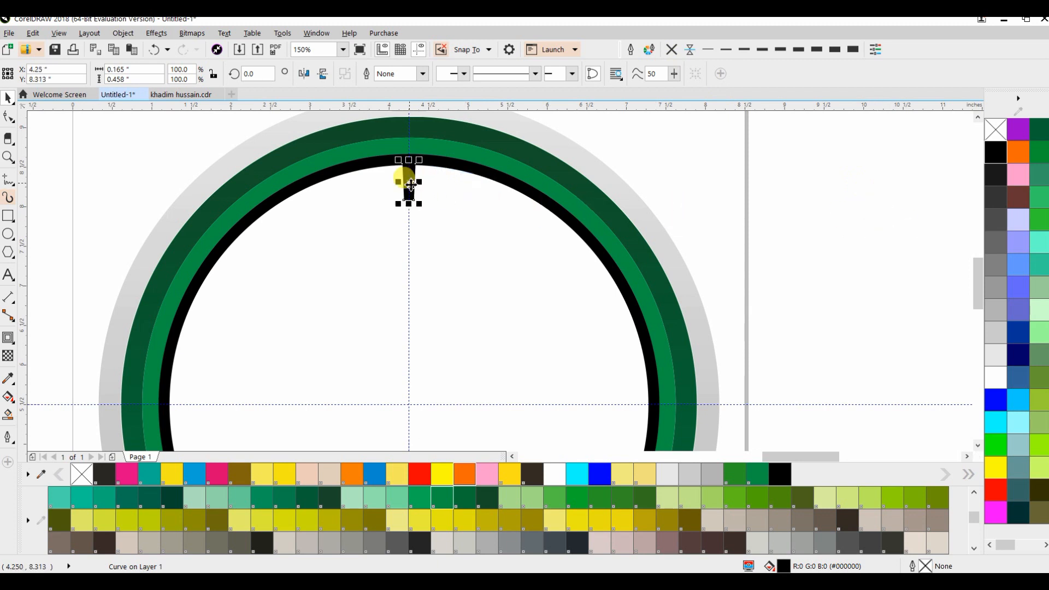
Turn off snapping to guidelines and move the black marker freely to just right of the vertical guideline
left_click(480, 49)
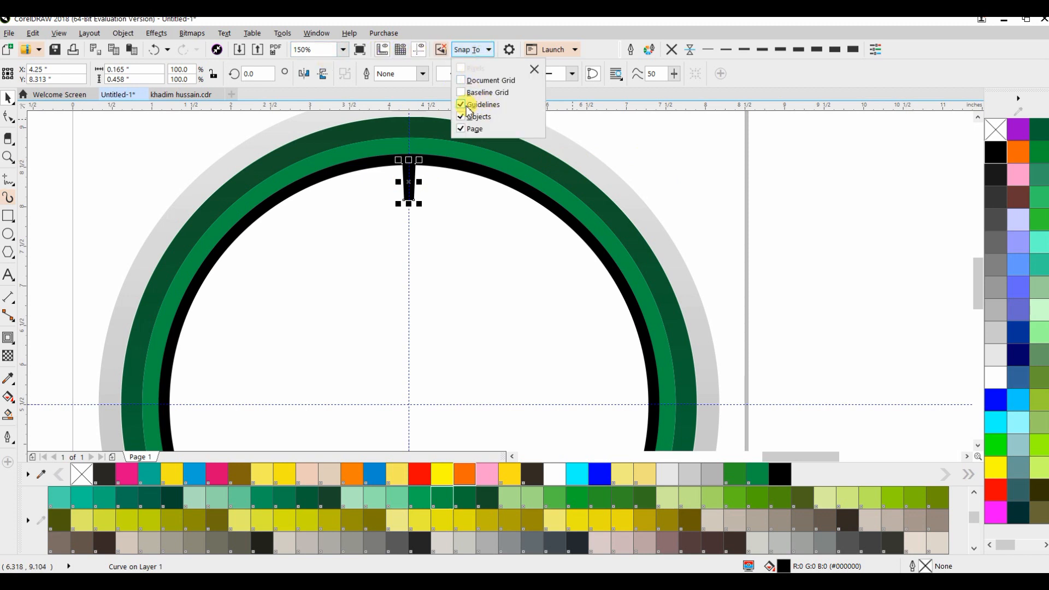
left_click_drag(411, 182, 472, 202)
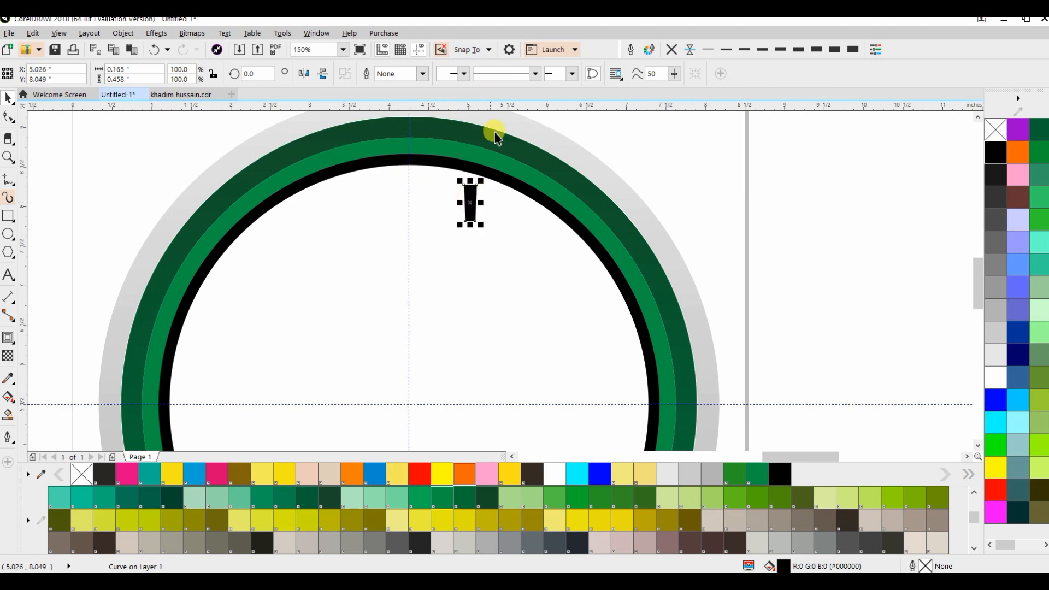
left_click(464, 51)
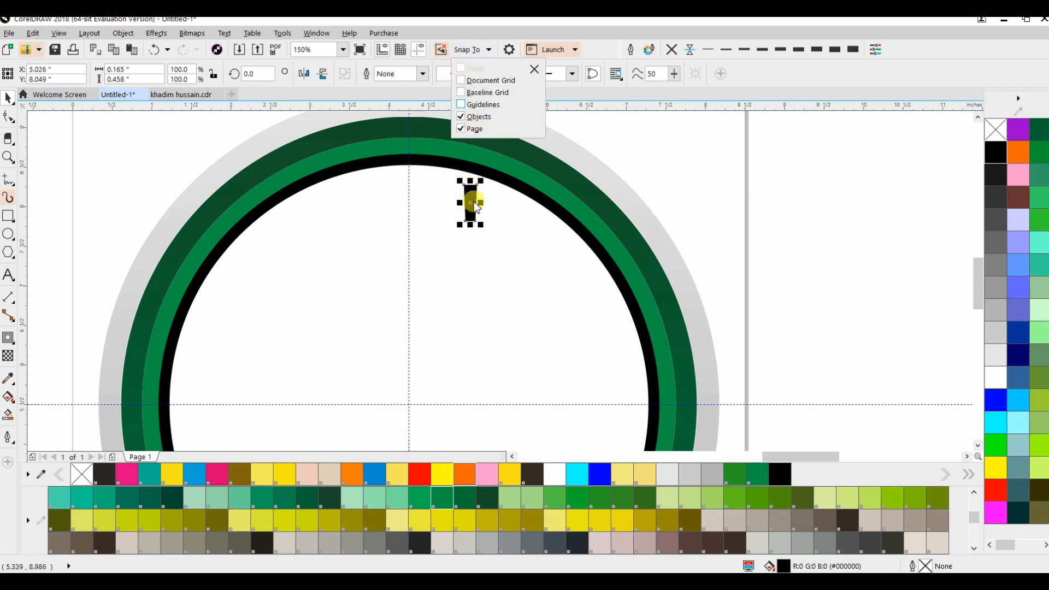
left_click(706, 162)
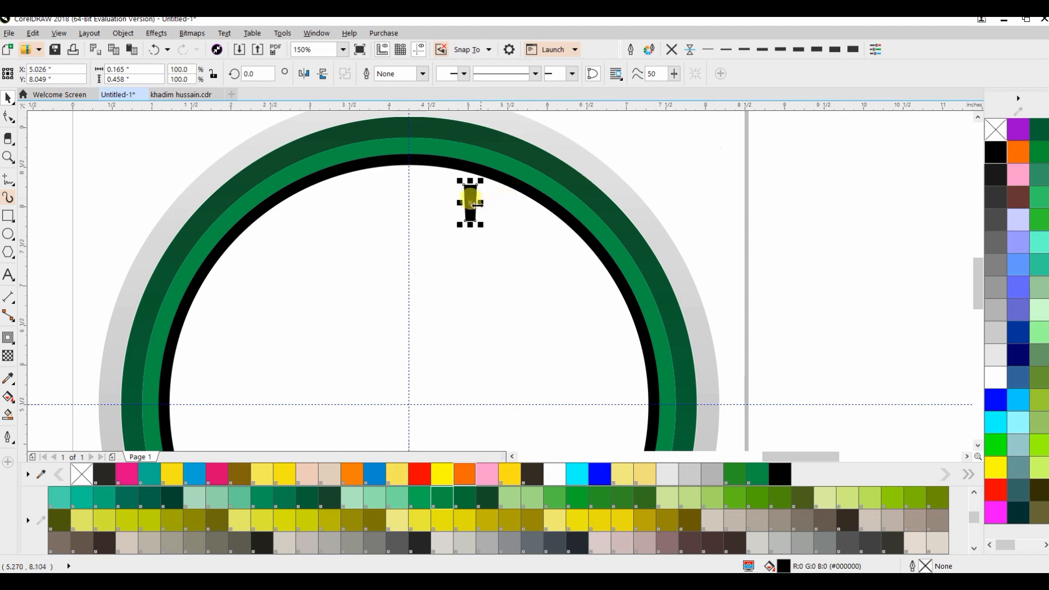
left_click_drag(468, 204, 420, 192)
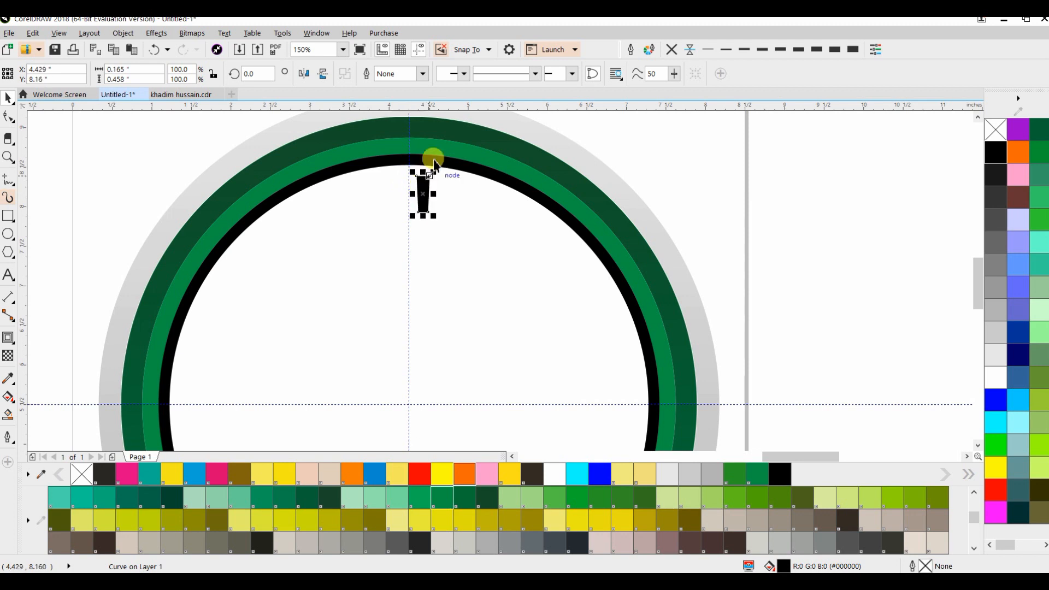
Turn snapping to guidelines back on and centre the black marker on the vertical guideline at X 4.25, Y 8.285 inches
left_click(459, 50)
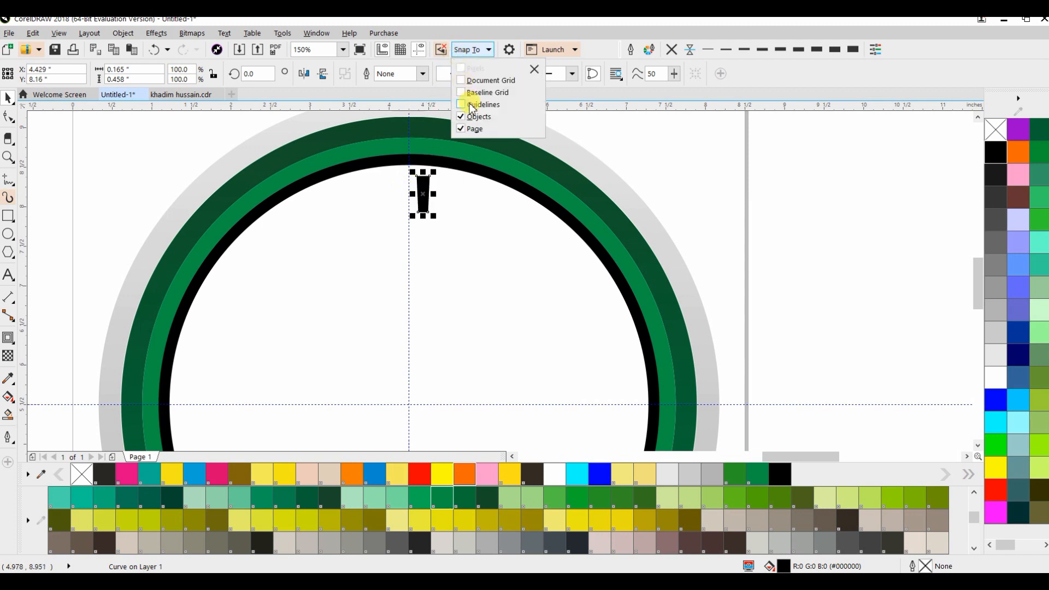
left_click(422, 192)
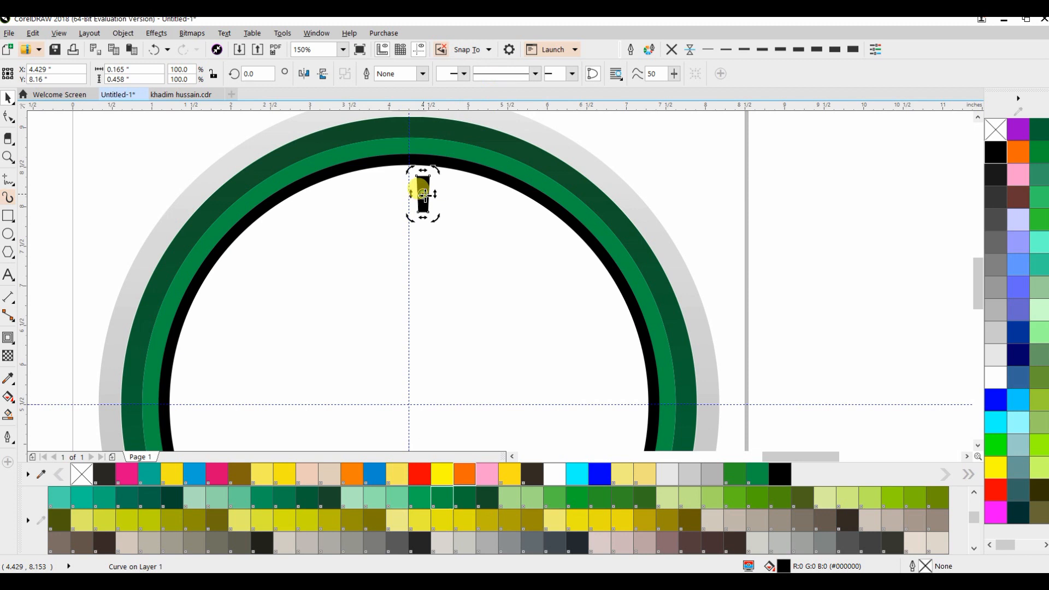
double_click(424, 197)
left_click(408, 166)
left_click(8, 98)
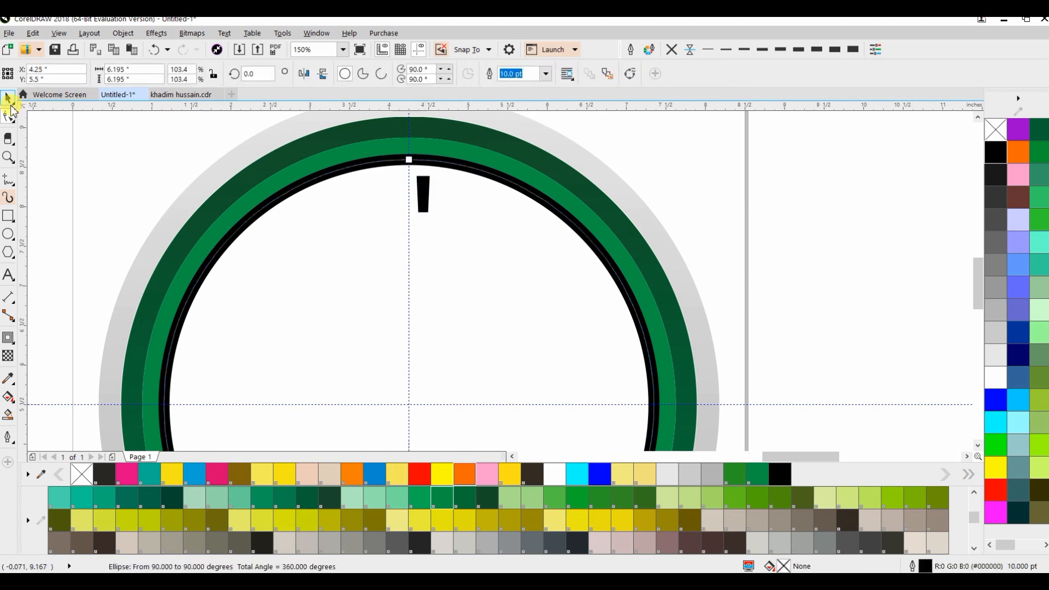
left_click(422, 192)
left_click(422, 193)
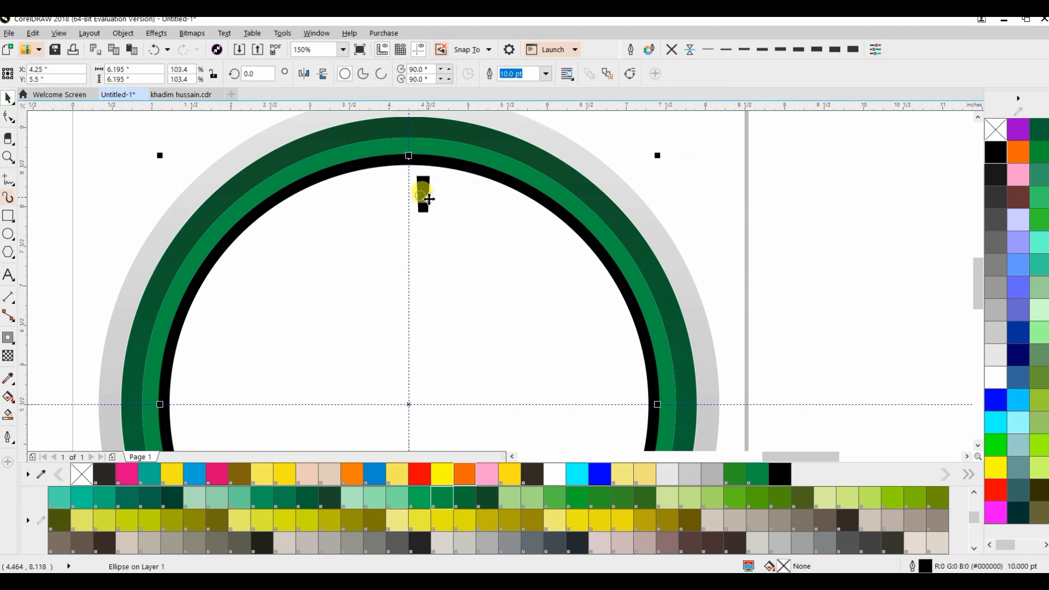
scroll(513, 161, "up", 1)
left_click_drag(549, 119, 378, 271)
left_click_drag(407, 234, 392, 225)
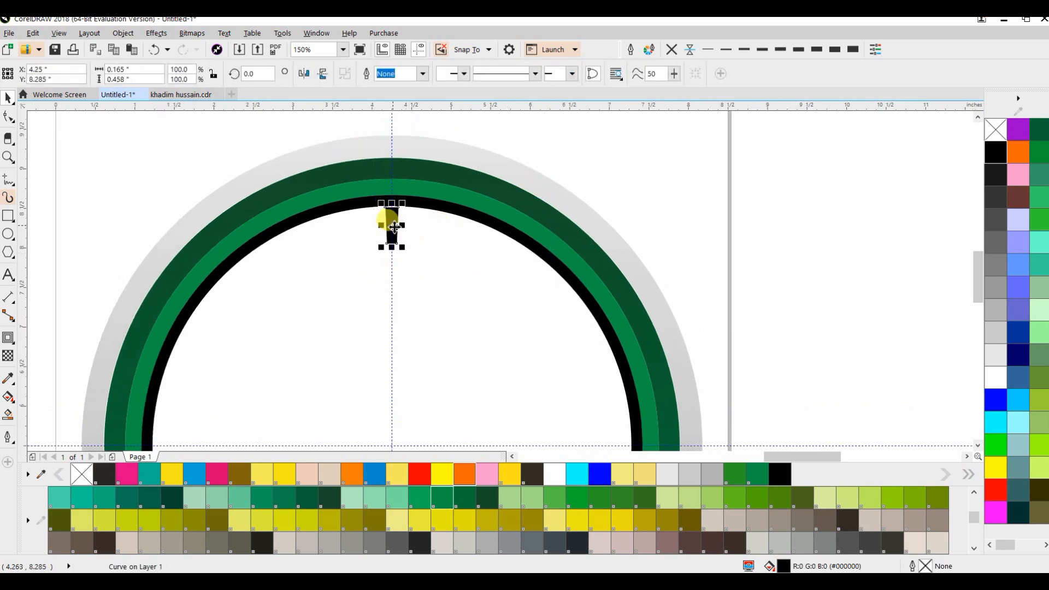
Scale the black marker down about its centre to 0.125 by 0.347 inches
scroll(392, 225, "up", 3)
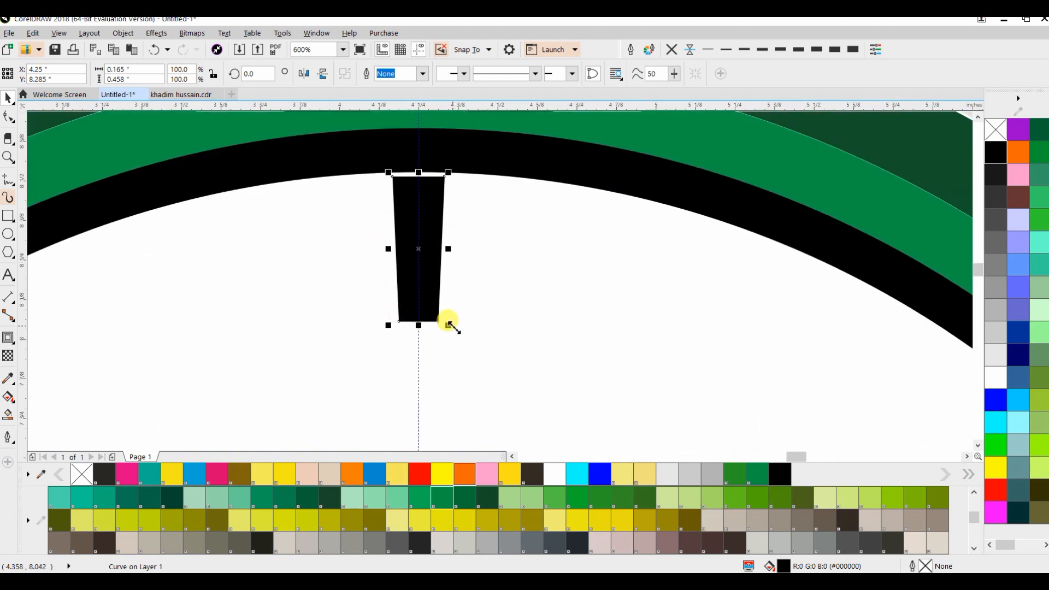
left_click_drag(454, 327, 441, 319)
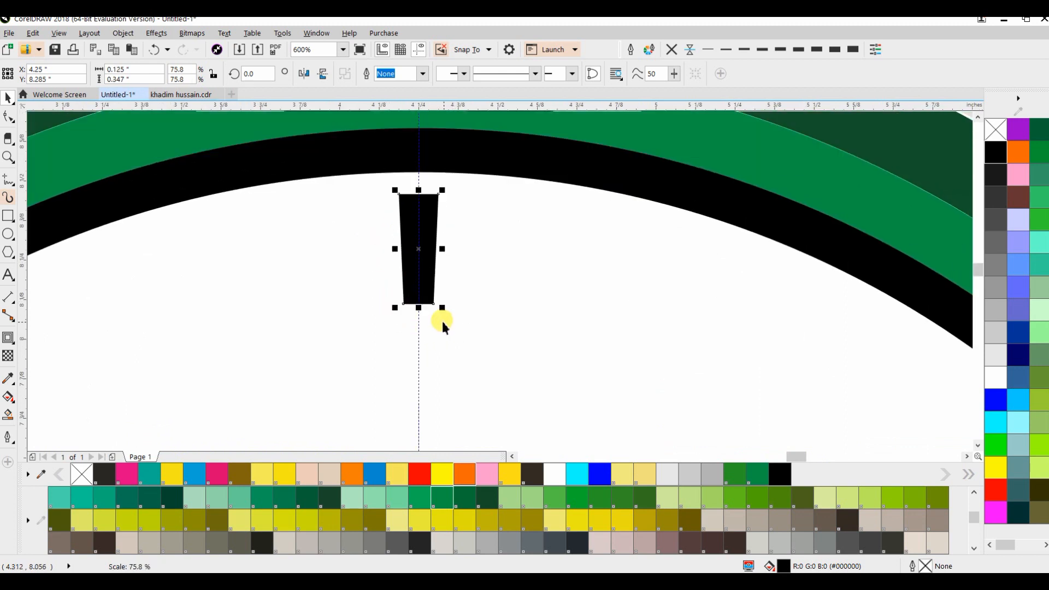
Move the black marker up along the vertical guideline to X 4.25, Y 8.359 inches, joining it to the black ring
left_click_drag(413, 242, 420, 229)
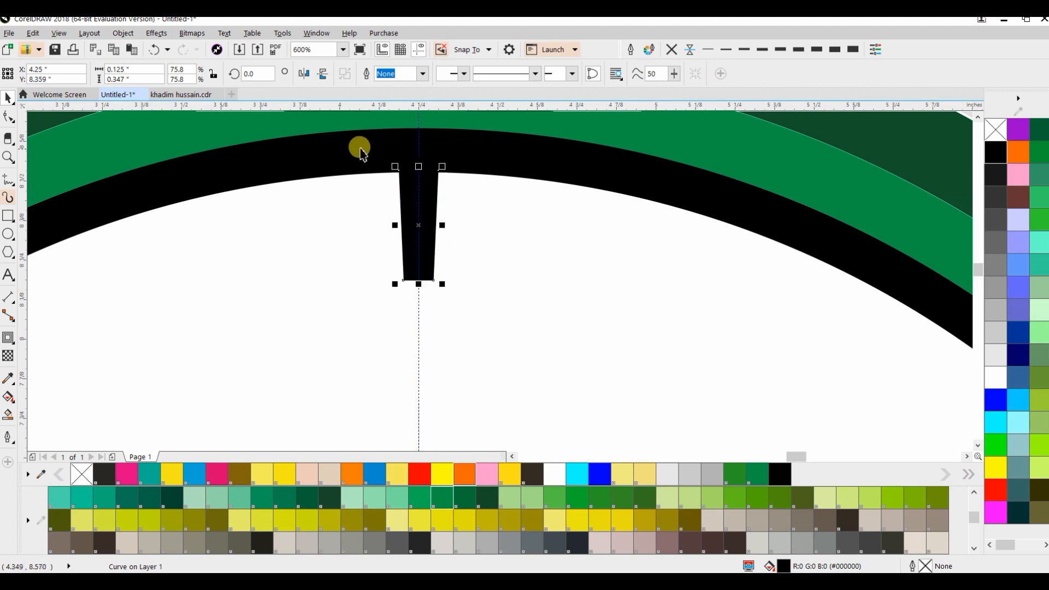
scroll(419, 164, "down", 1)
scroll(418, 167, "down", 3)
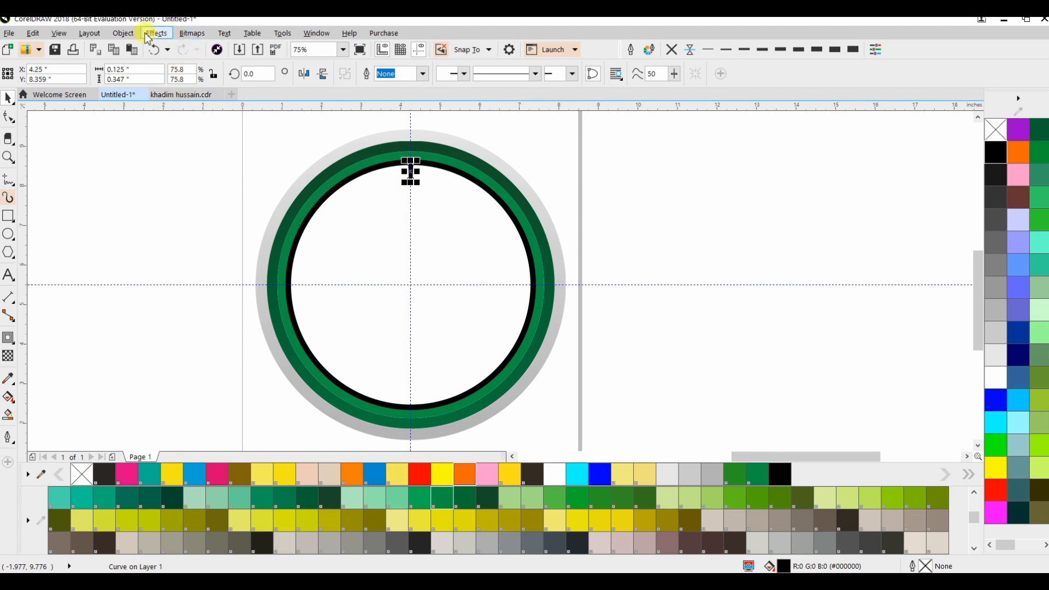
Try 11 rotated copies of the marker at 30° about its own centre, and undo them
left_click(123, 33)
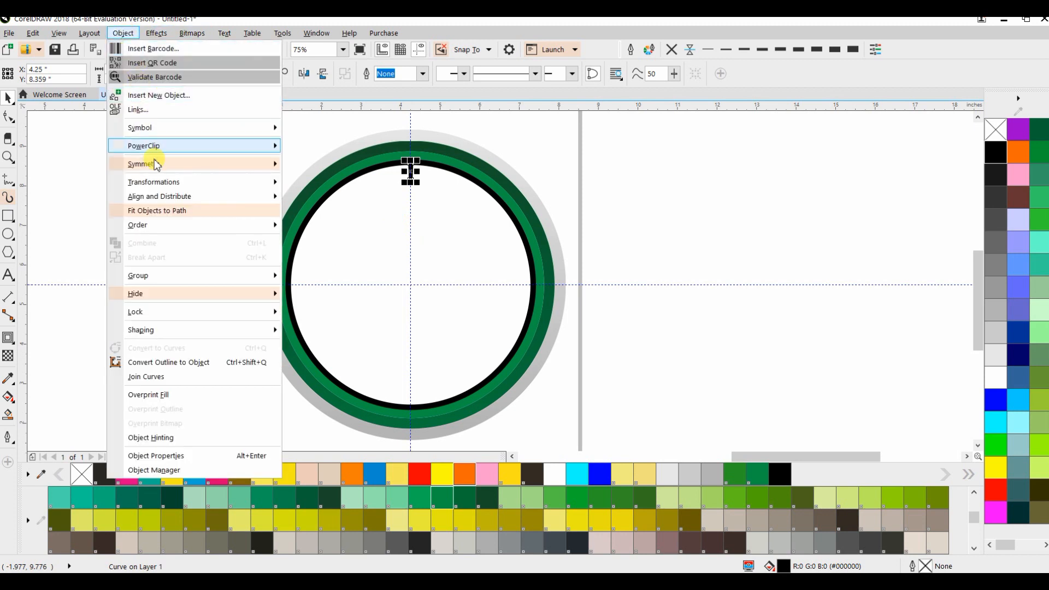
mouse_move(155, 182)
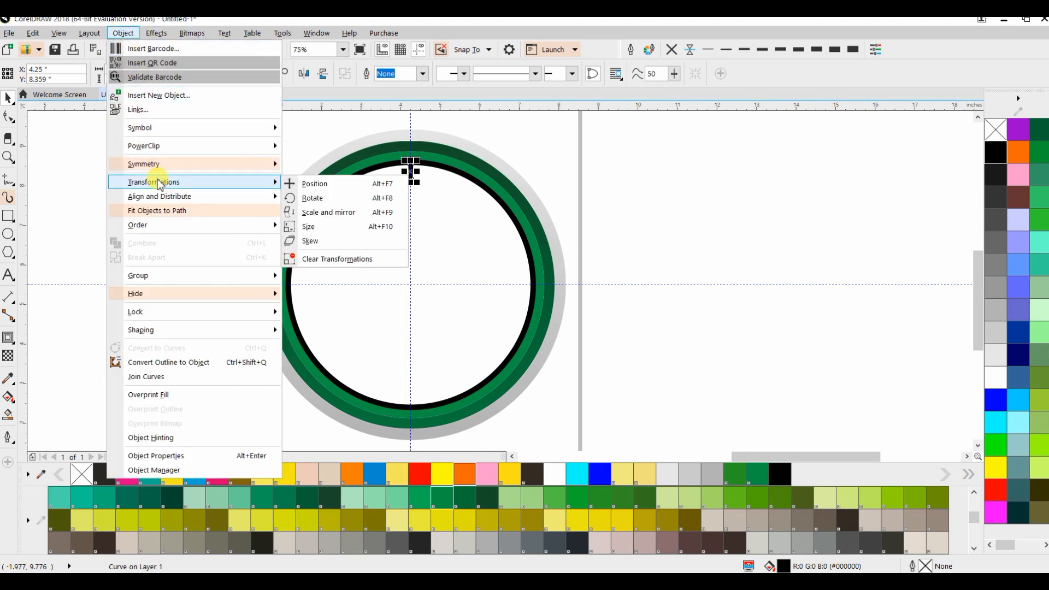
left_click(312, 198)
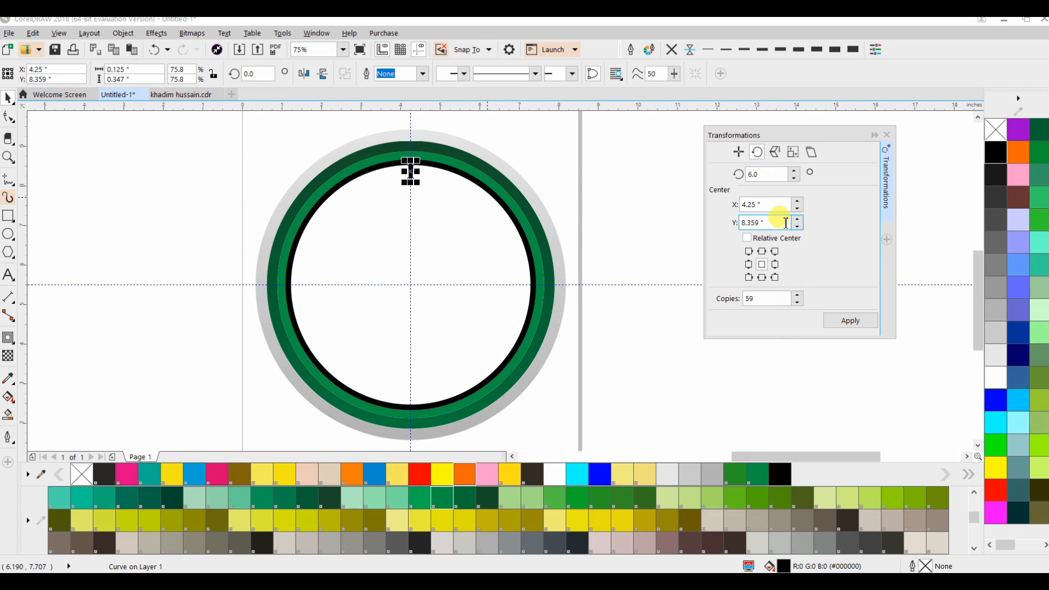
left_click(768, 175)
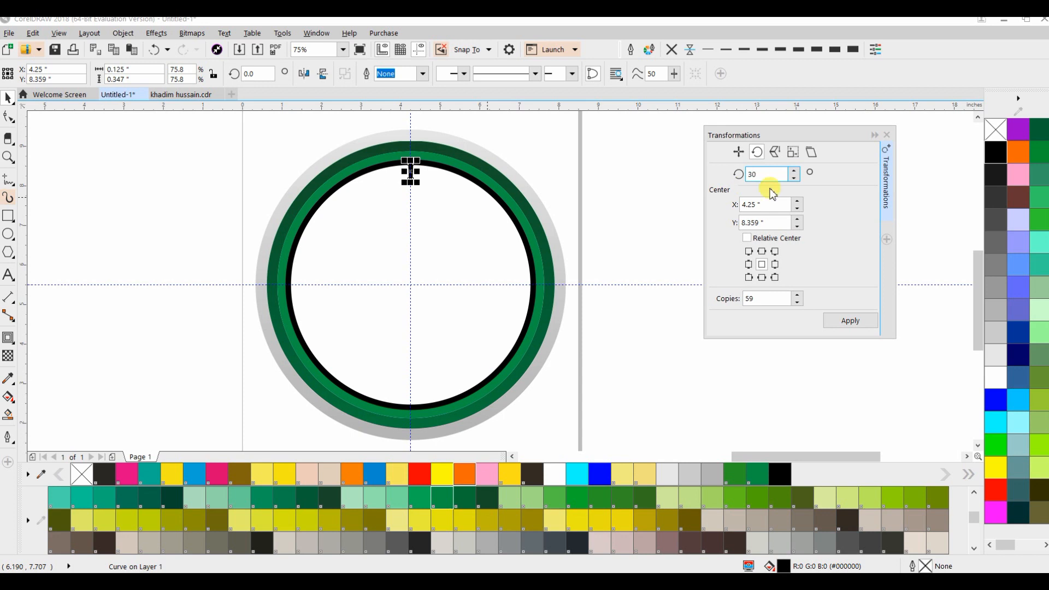
left_click_drag(765, 299, 743, 302)
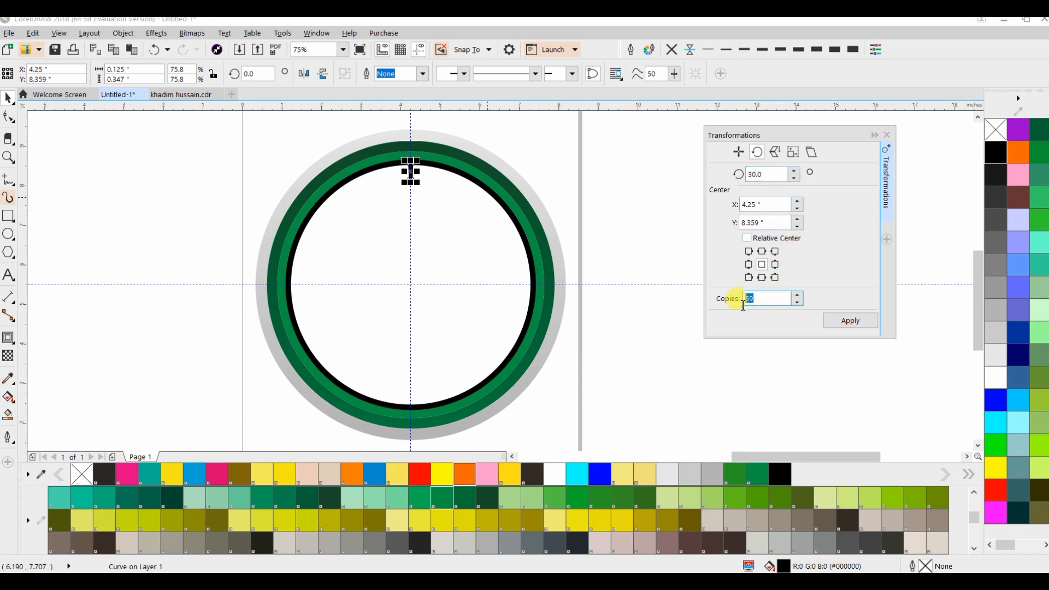
type("11")
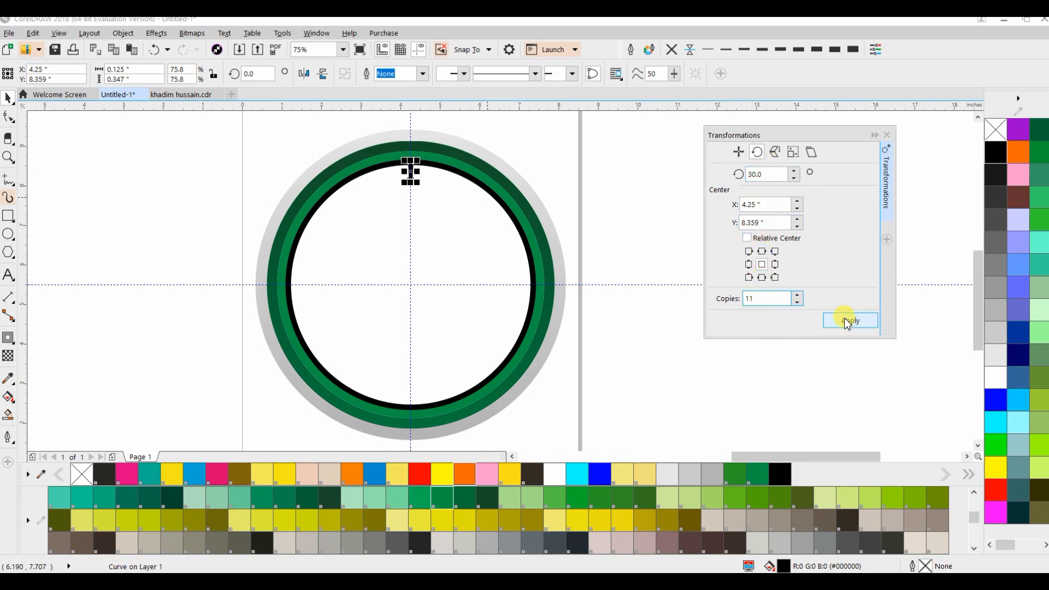
left_click(847, 322)
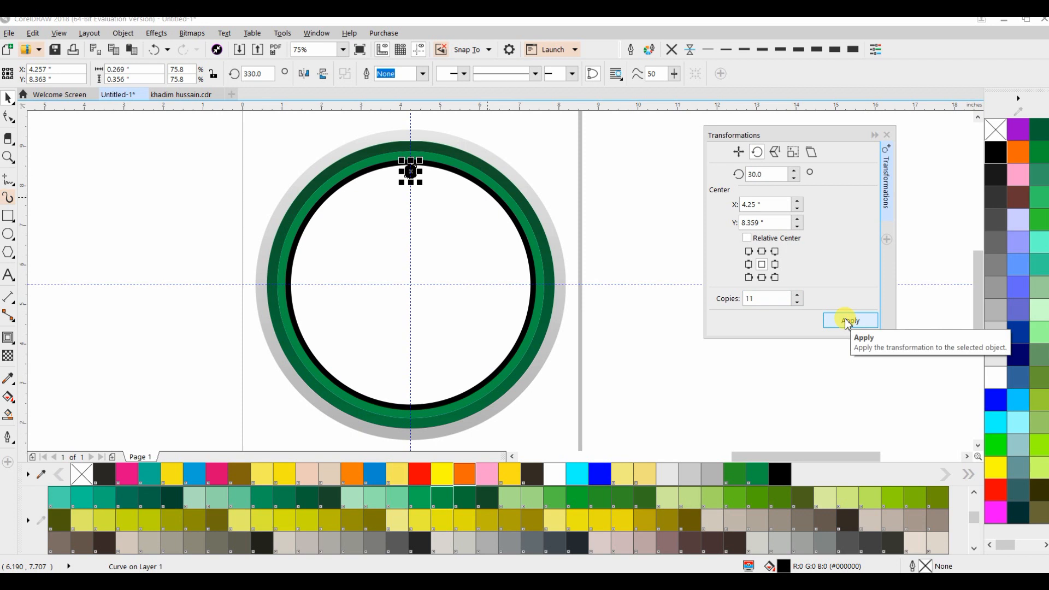
left_click(886, 135)
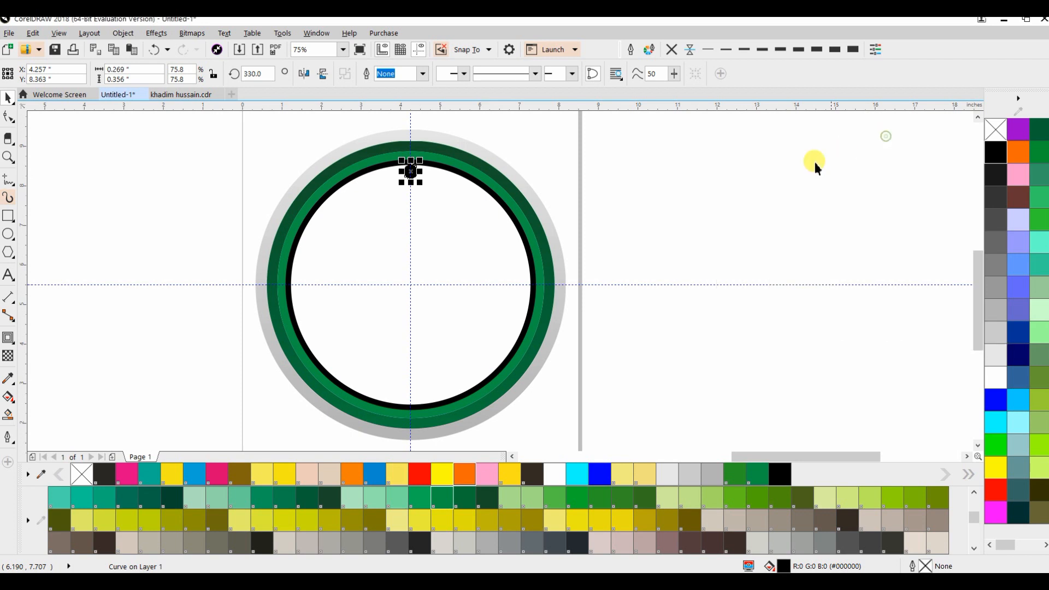
key("ctrl+z")
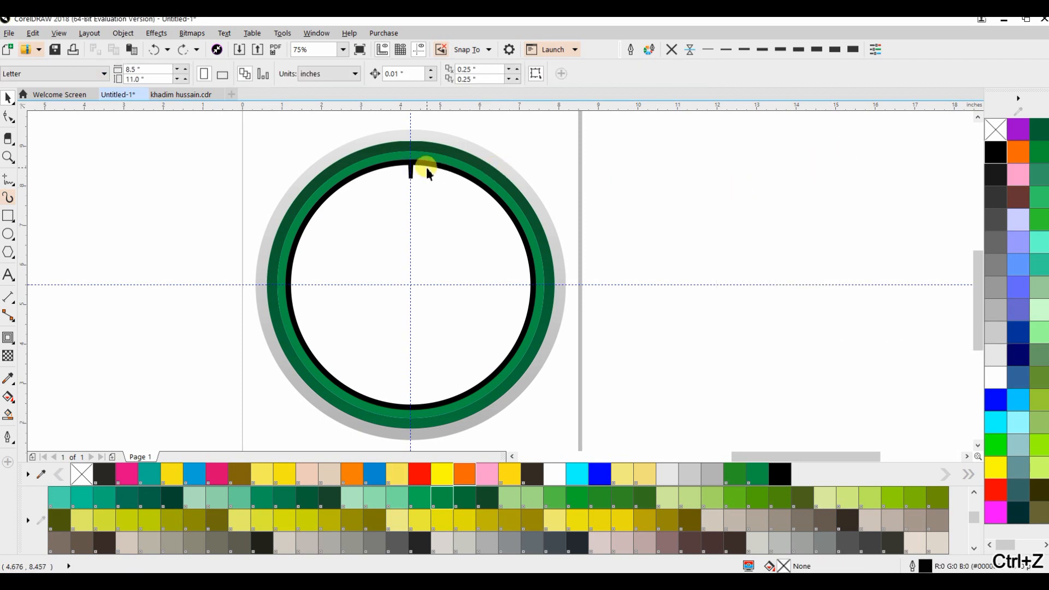
Move the black marker's rotation centre to the guideline intersection at the clock's centre
left_click(413, 170)
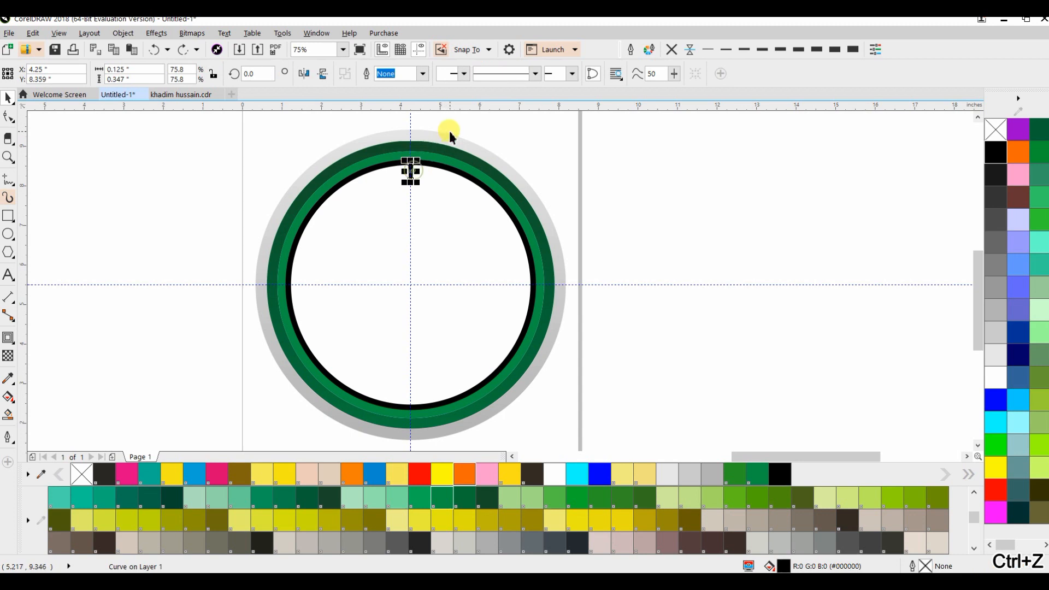
left_click(411, 174)
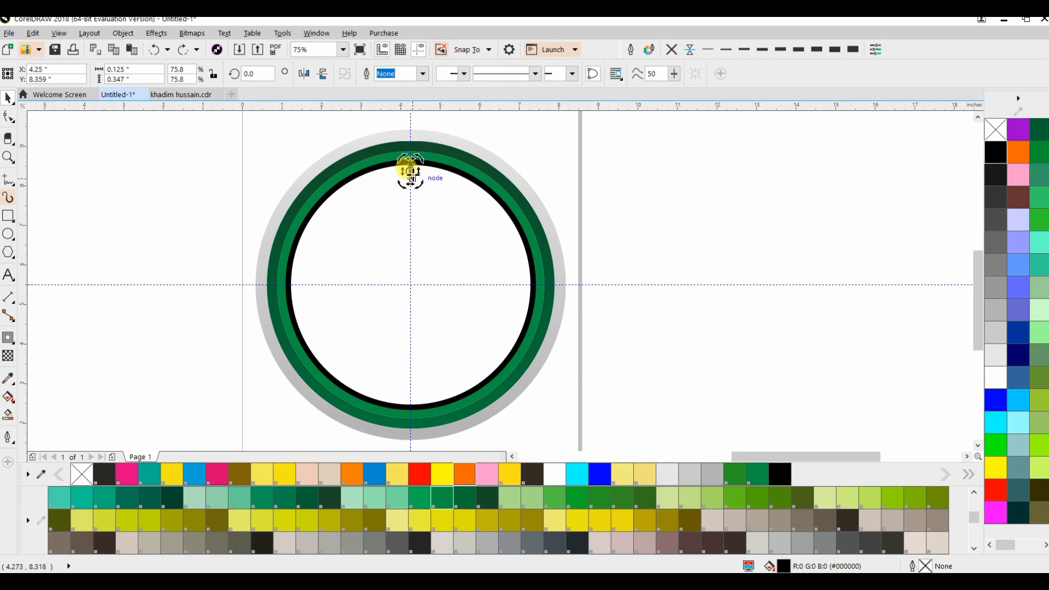
left_click_drag(410, 172, 412, 284)
scroll(411, 282, "up", 3)
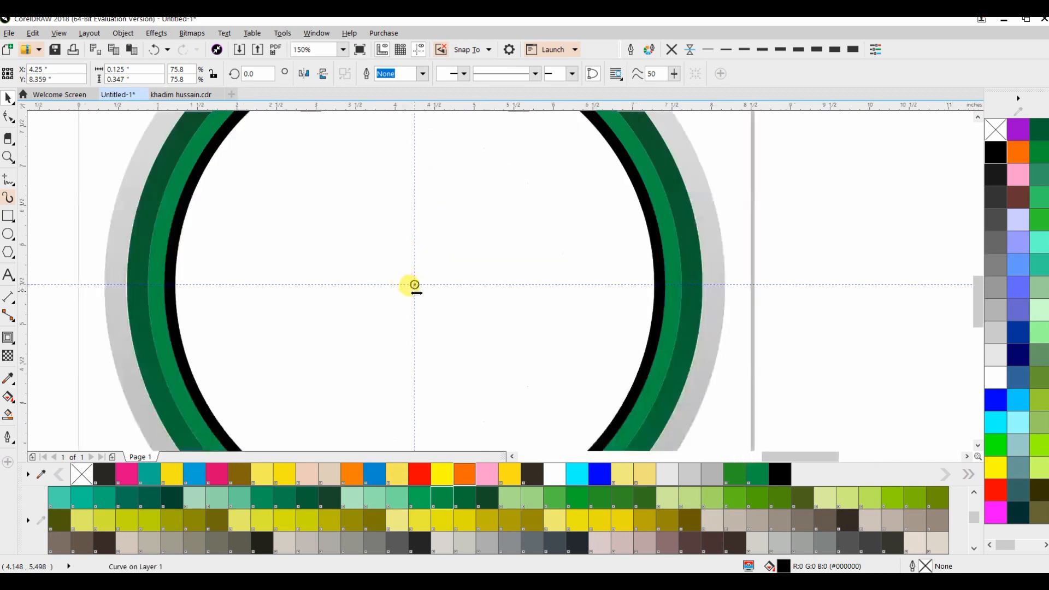
scroll(410, 279, "down", 5)
scroll(411, 279, "up", 2)
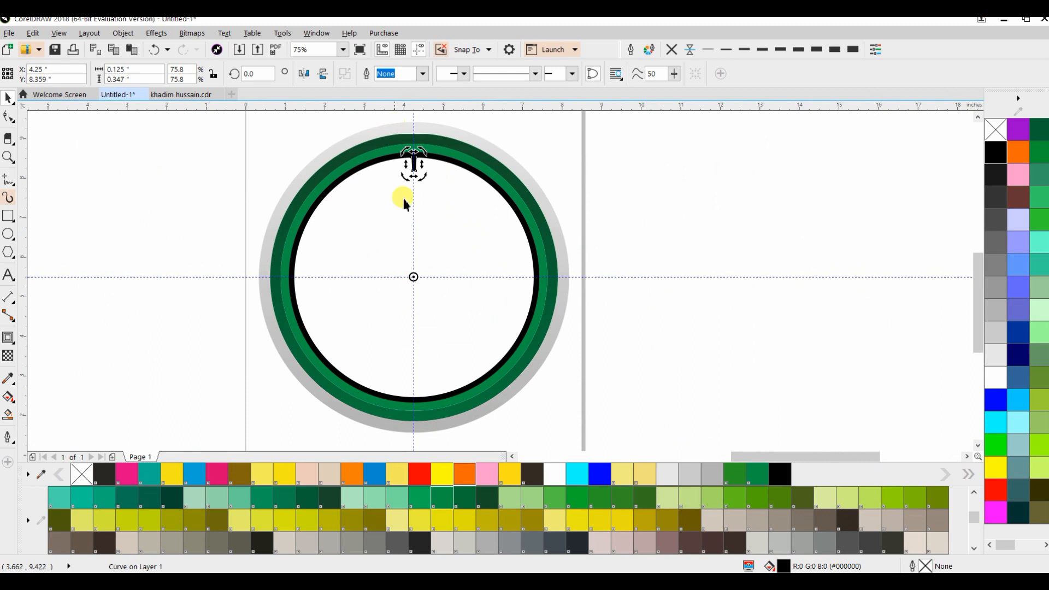
Make 11 copies of the black marker rotated in 30° increments about the clock centre at X 4.25, Y 5.5 inches
left_click(157, 34)
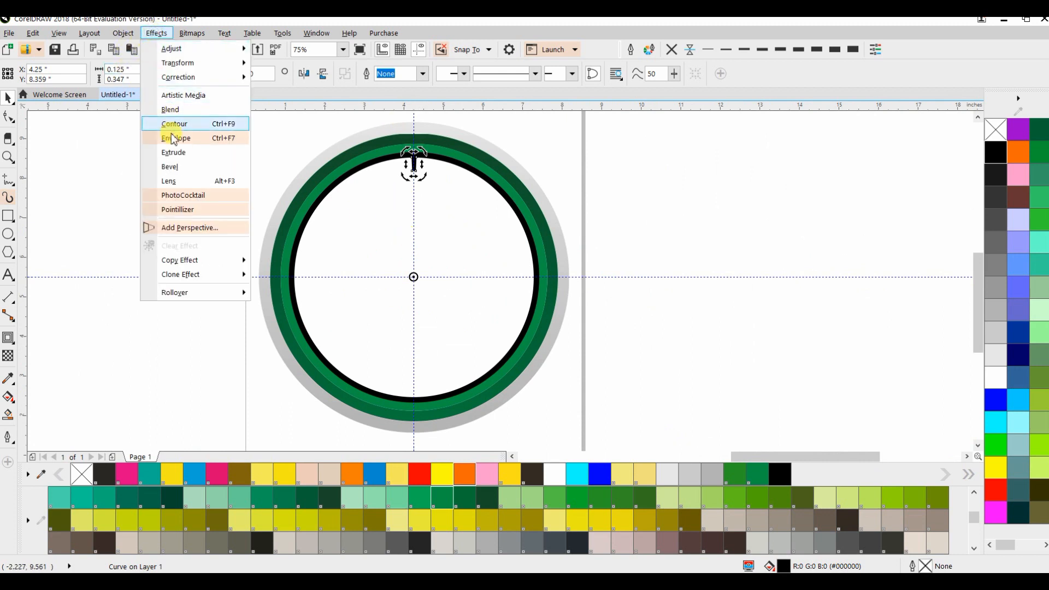
left_click(122, 34)
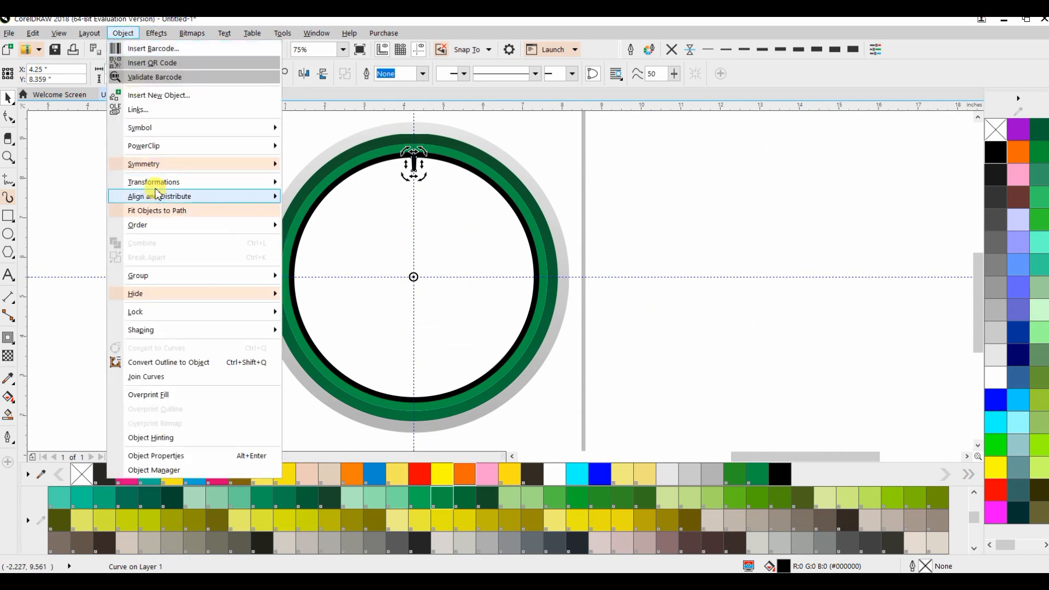
mouse_move(166, 180)
left_click(317, 203)
type("30")
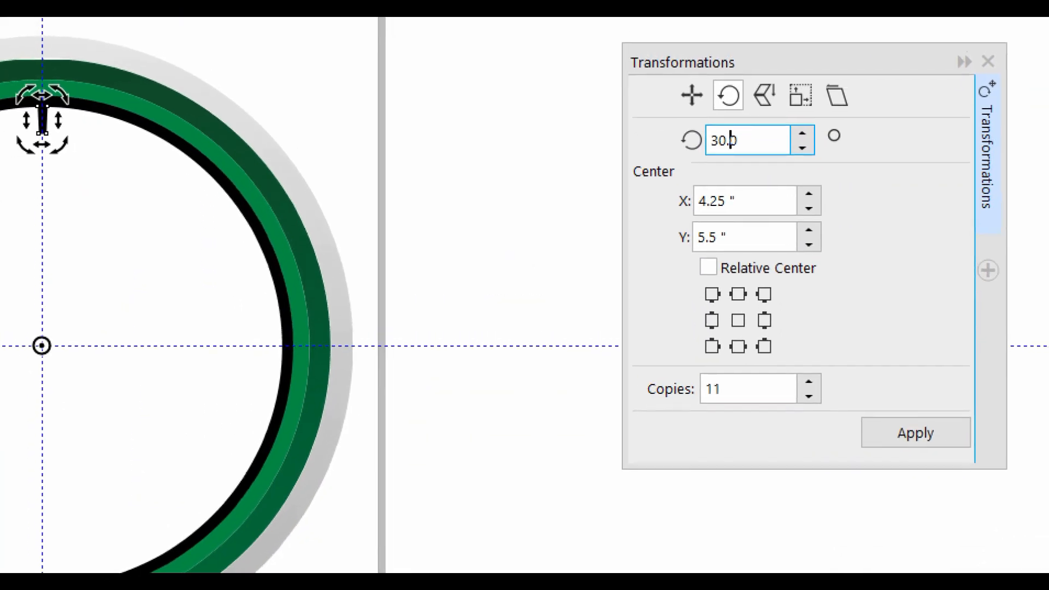
mouse_move(841, 151)
left_mouse_down()
mouse_move(646, 150)
mouse_move(640, 185)
mouse_move(656, 194)
left_mouse_up()
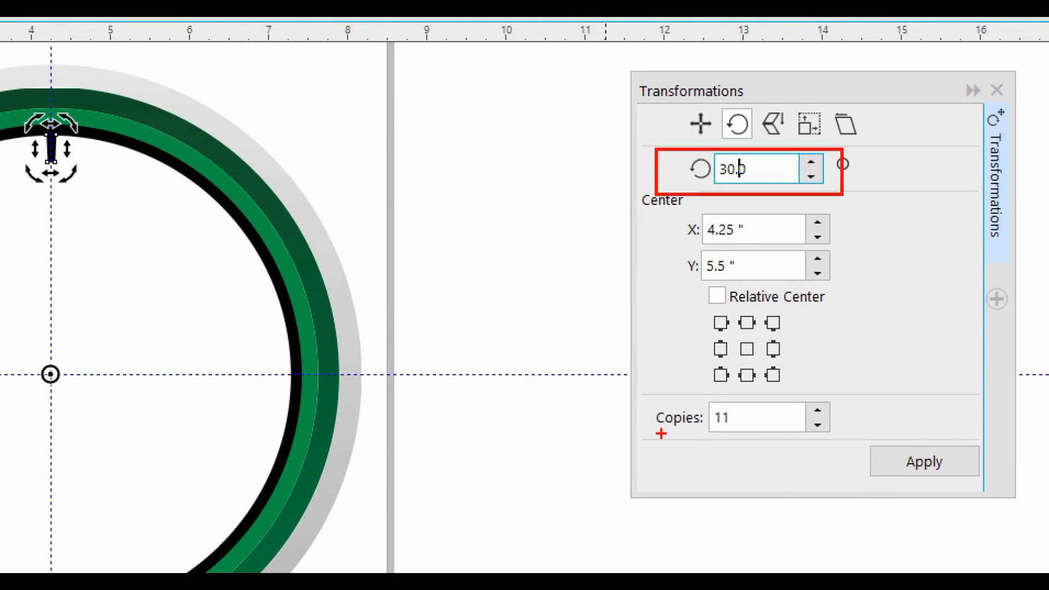
left_click_drag(690, 389, 873, 454)
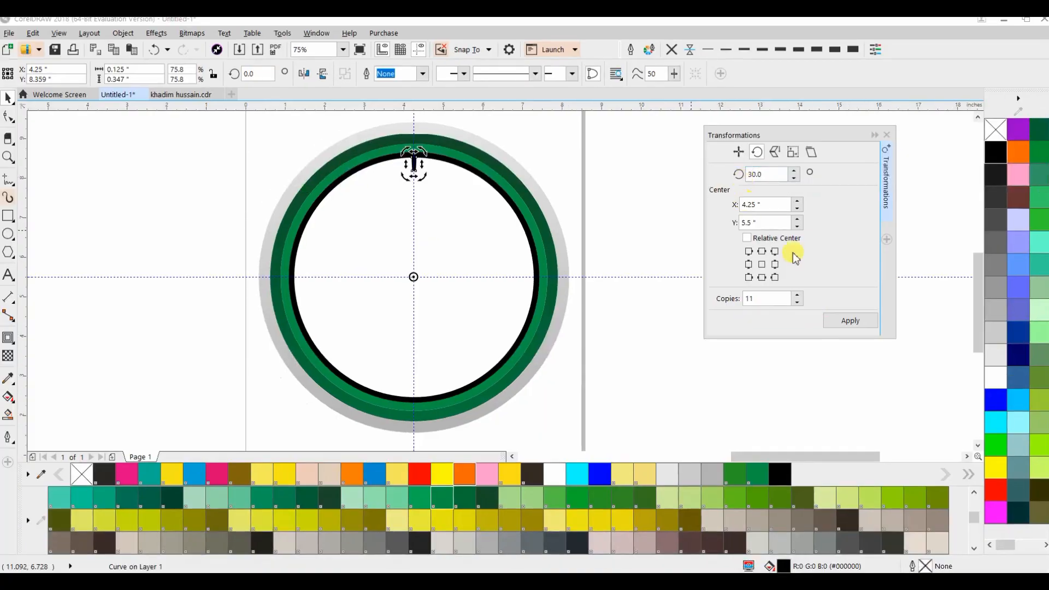
left_click(845, 320)
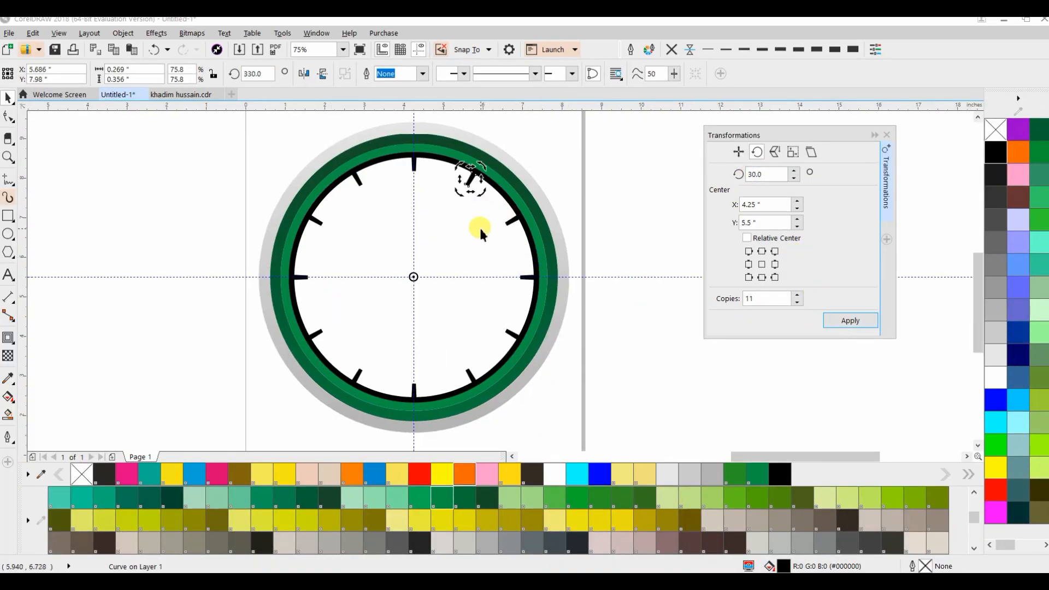
left_click(569, 162)
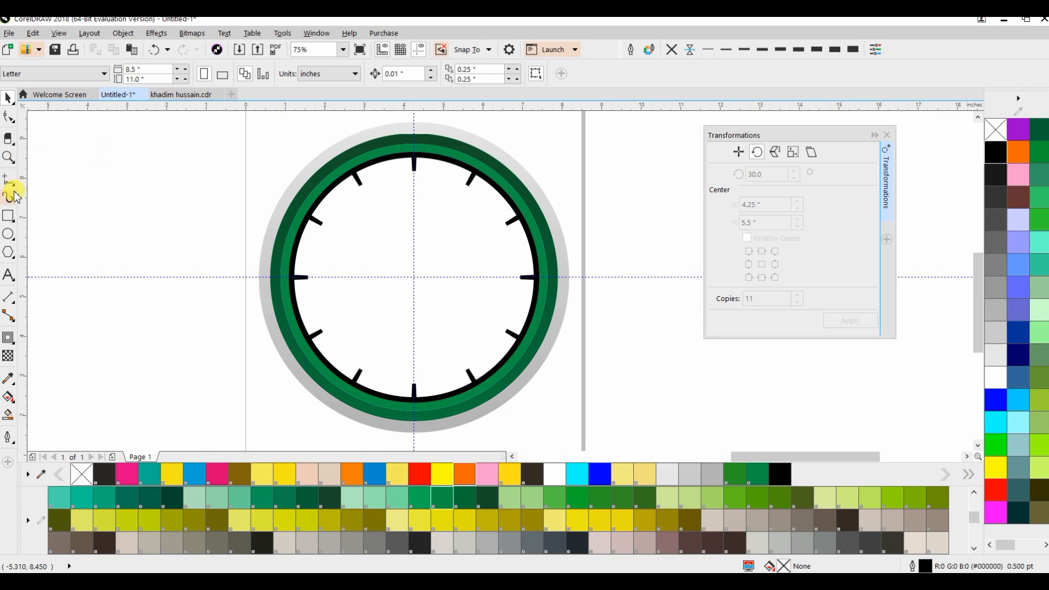
Draw a square about 0.167 inches wide outside the clock's upper-right edge
left_click(8, 215)
left_click_drag(537, 136, 543, 143)
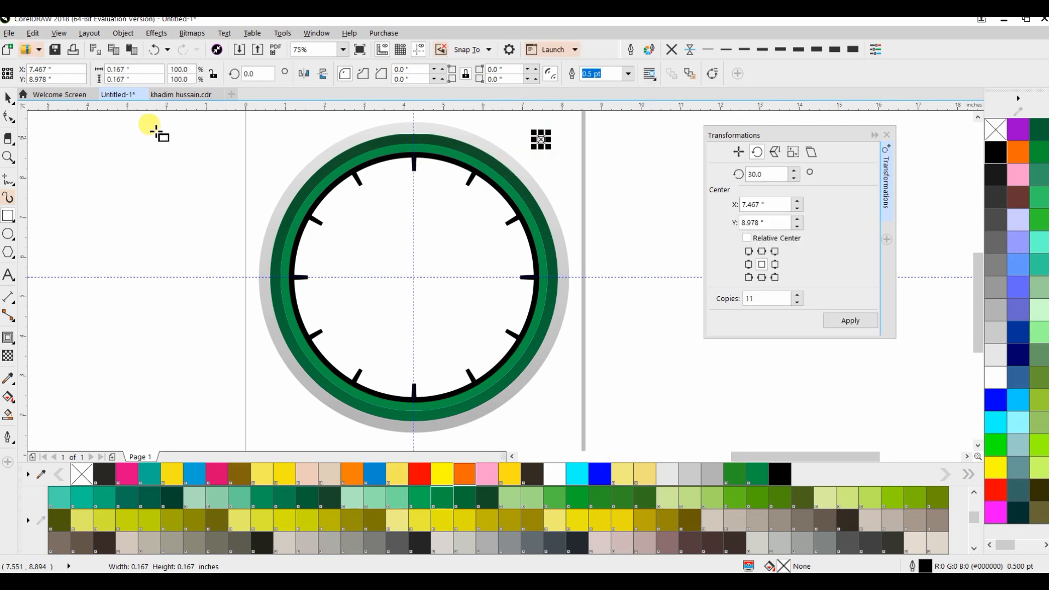
left_click(6, 100)
left_click(129, 172)
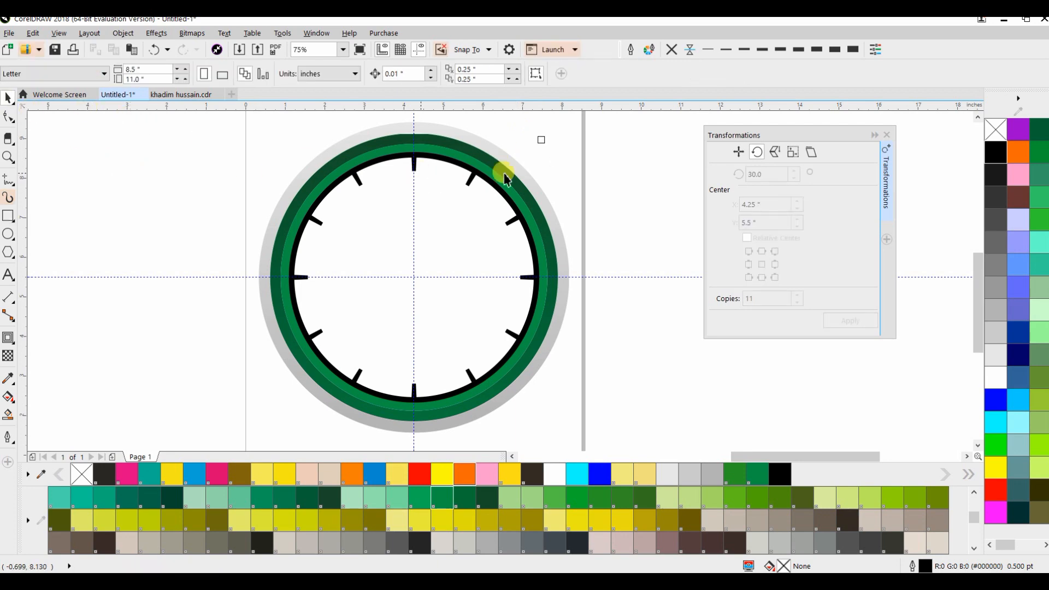
Fill the small square orange (#FF6600) and remove its outline
scroll(552, 151, "up", 2)
left_click(518, 168)
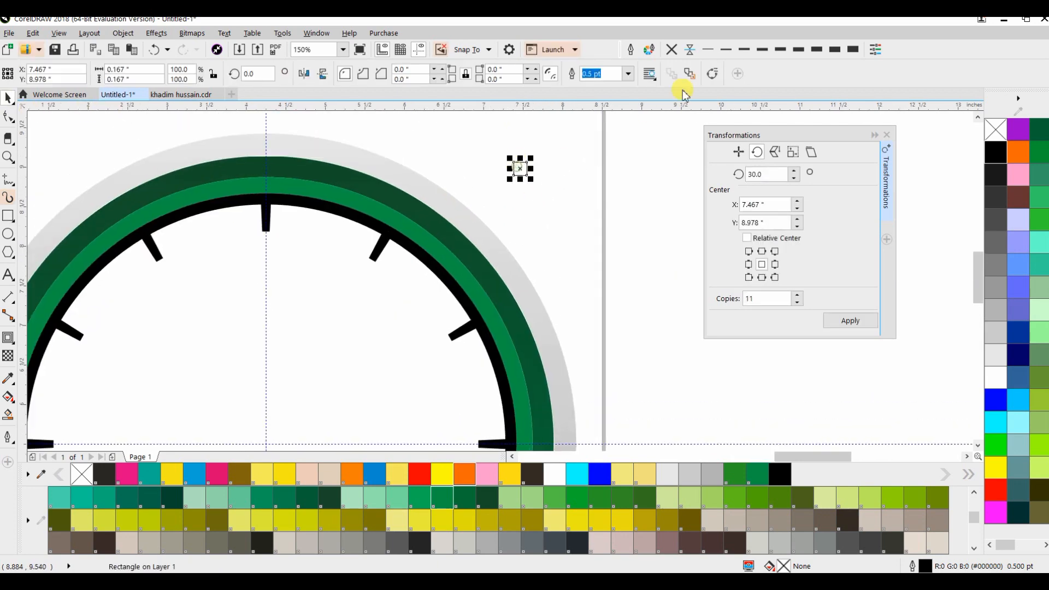
left_click(1019, 153)
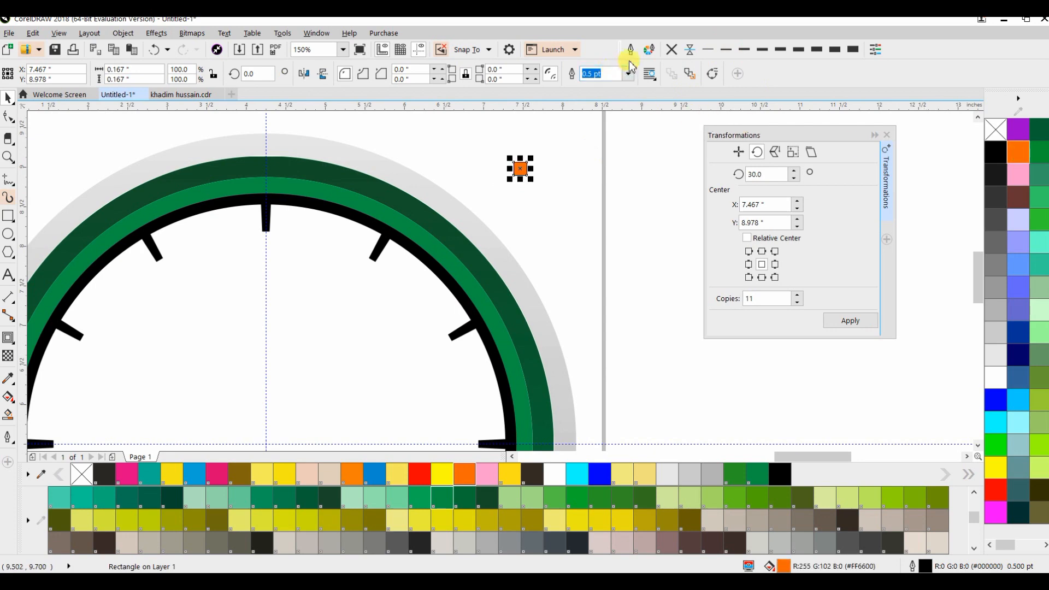
left_click(670, 50)
left_click(581, 133)
Move the orange square onto the twelve o'clock marker, centred on the vertical guideline at X 4.25, Y 8.464 inches
left_click(523, 172)
left_click_drag(523, 171, 266, 202)
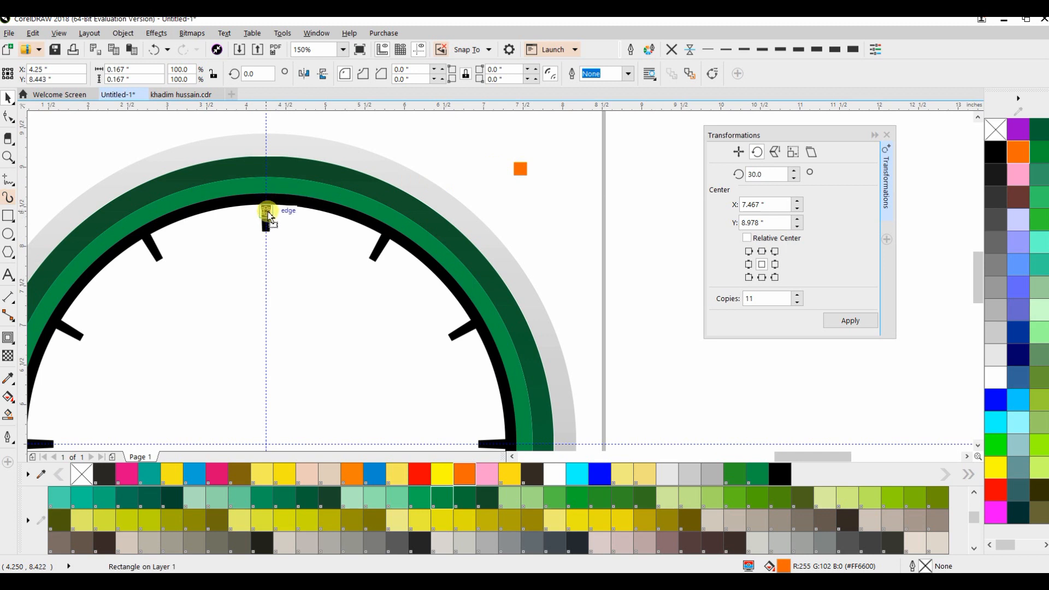
left_click_drag(268, 211, 267, 211)
scroll(257, 200, "up", 4)
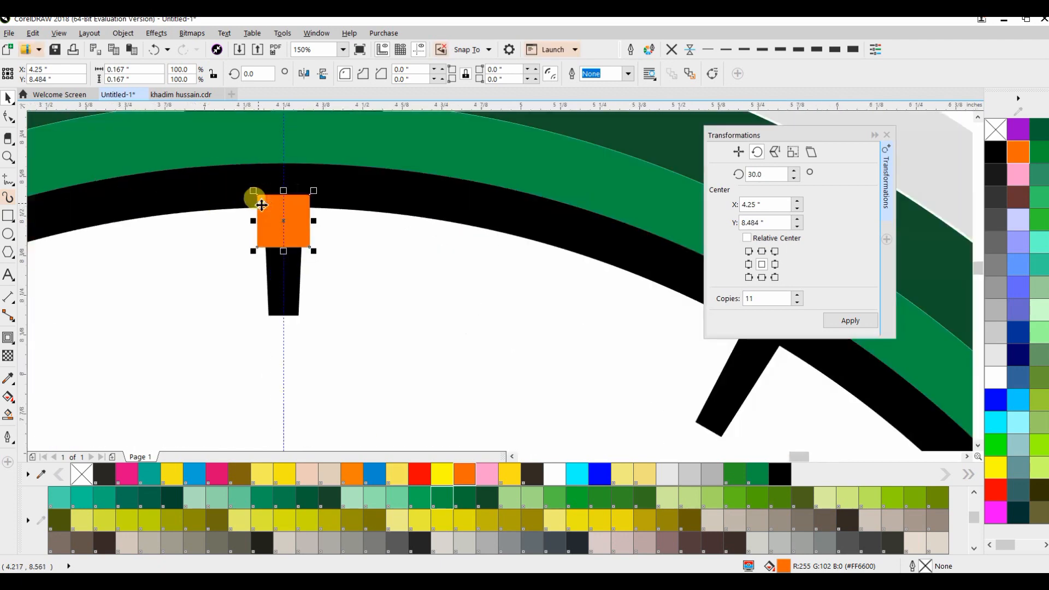
mouse_move(310, 233)
left_mouse_down()
mouse_move(312, 254)
mouse_move(303, 244)
left_mouse_up()
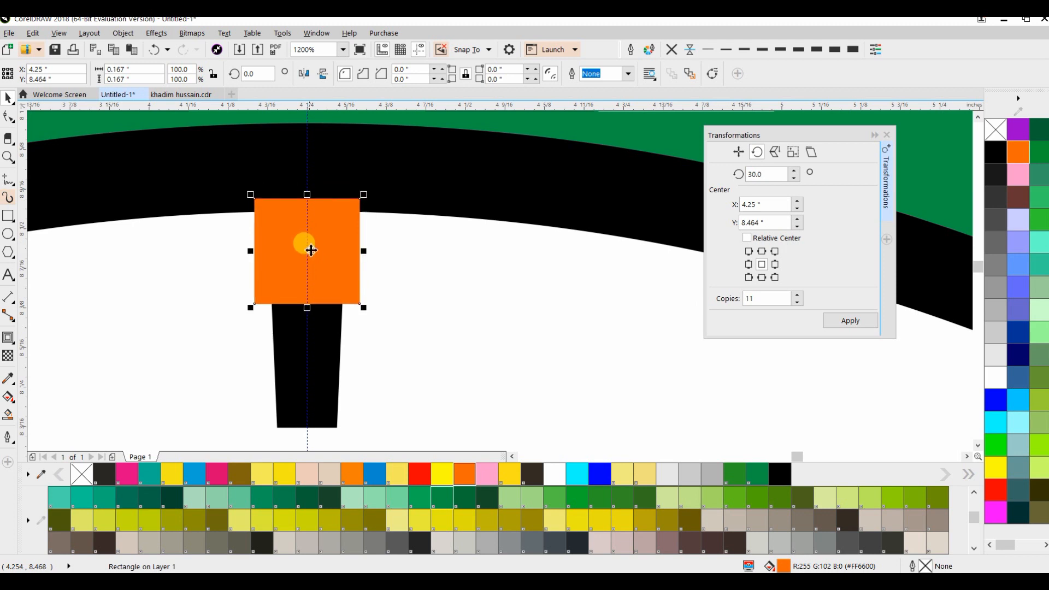
Recolour the square dark grey (#666666) and scale it about its centre to 0.098 by 0.098 inches
left_click(996, 242)
scroll(464, 203, "down", 6)
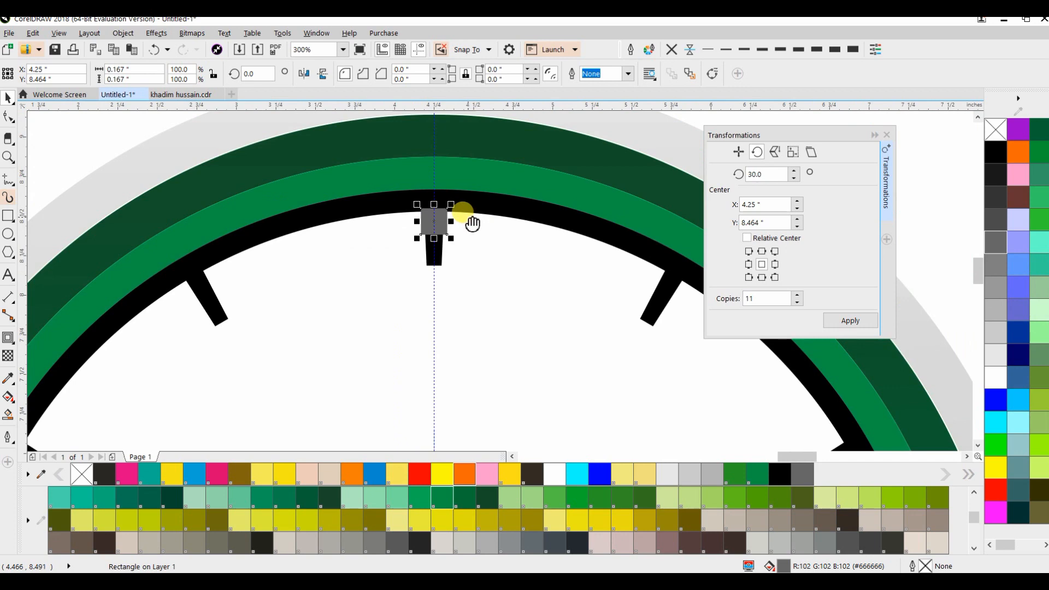
scroll(426, 172, "up", 4)
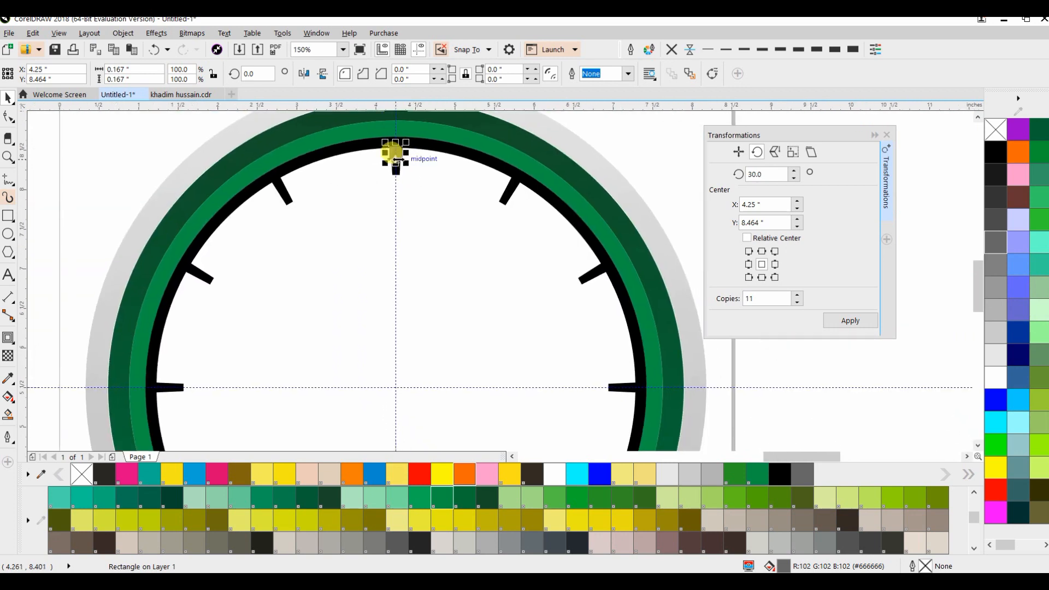
left_click_drag(436, 262, 434, 258)
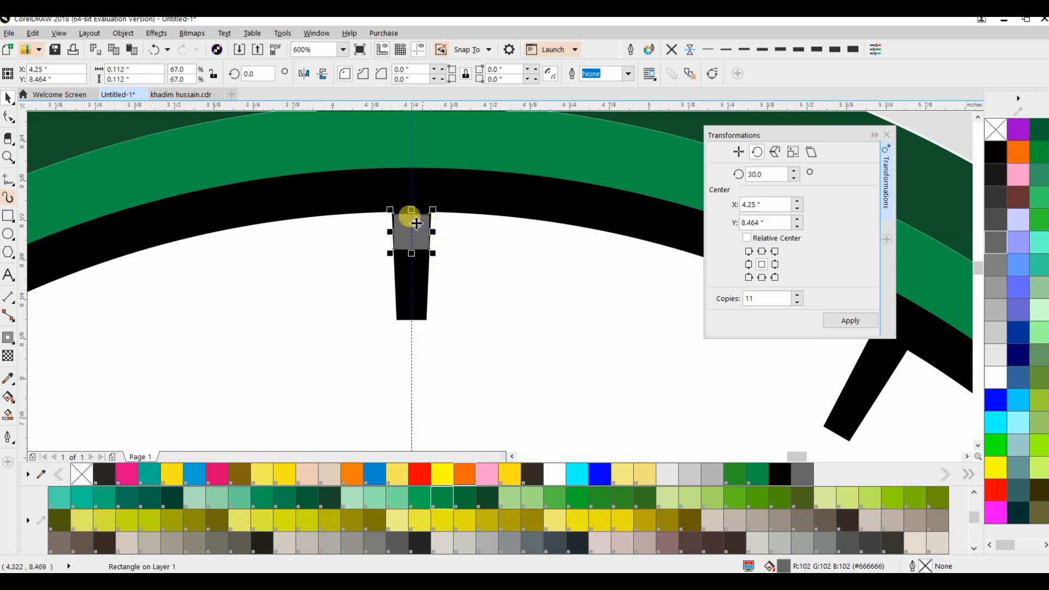
scroll(405, 219, "up", 2)
left_click_drag(460, 283, 452, 277)
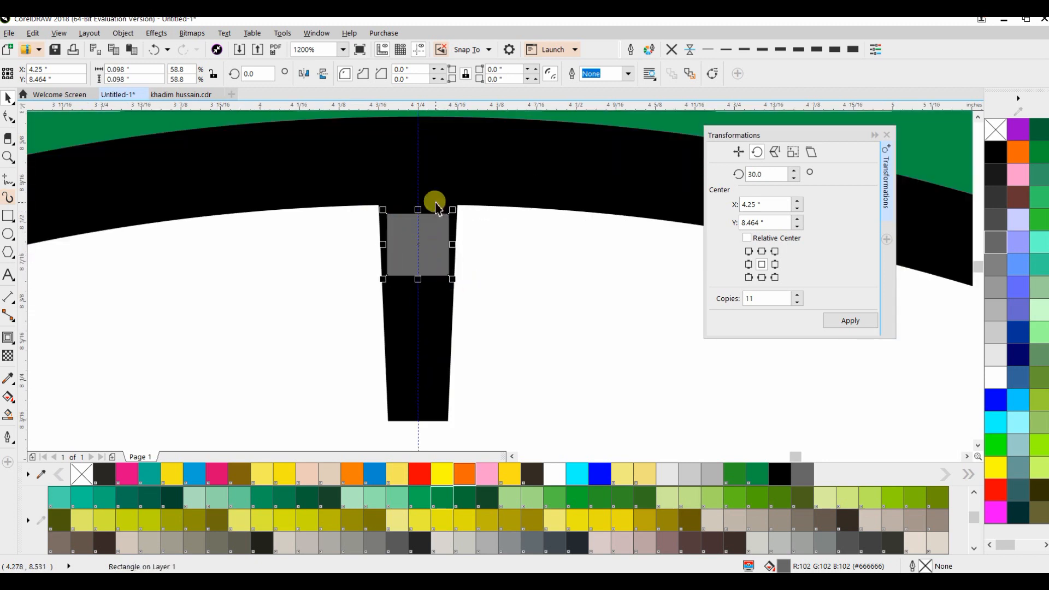
scroll(435, 205, "down", 2)
scroll(435, 202, "down", 2)
left_click_drag(466, 223, 384, 172)
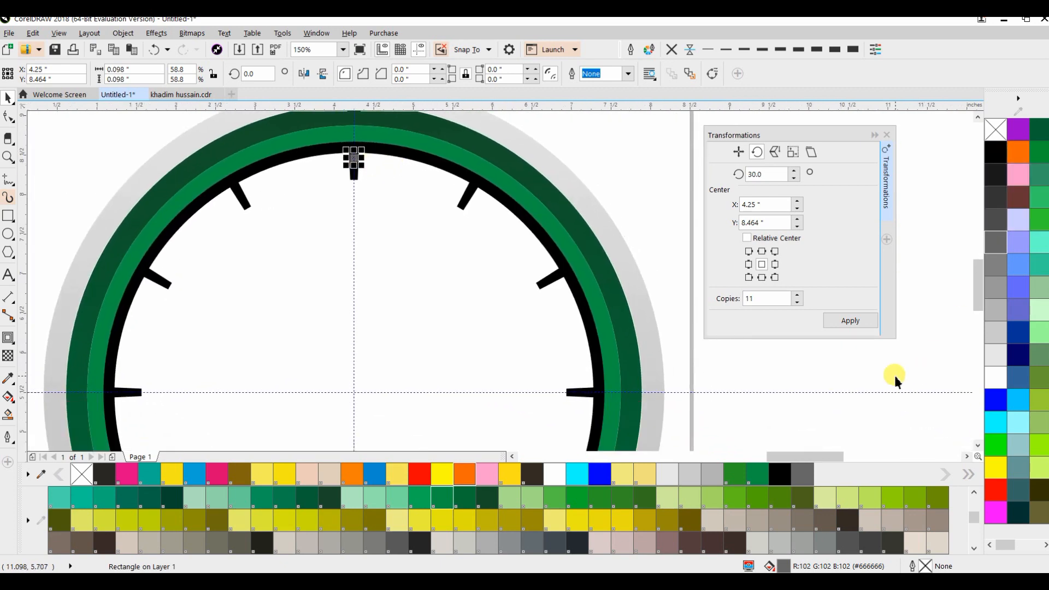
scroll(675, 277, "down", 1)
left_click_drag(663, 269, 575, 207)
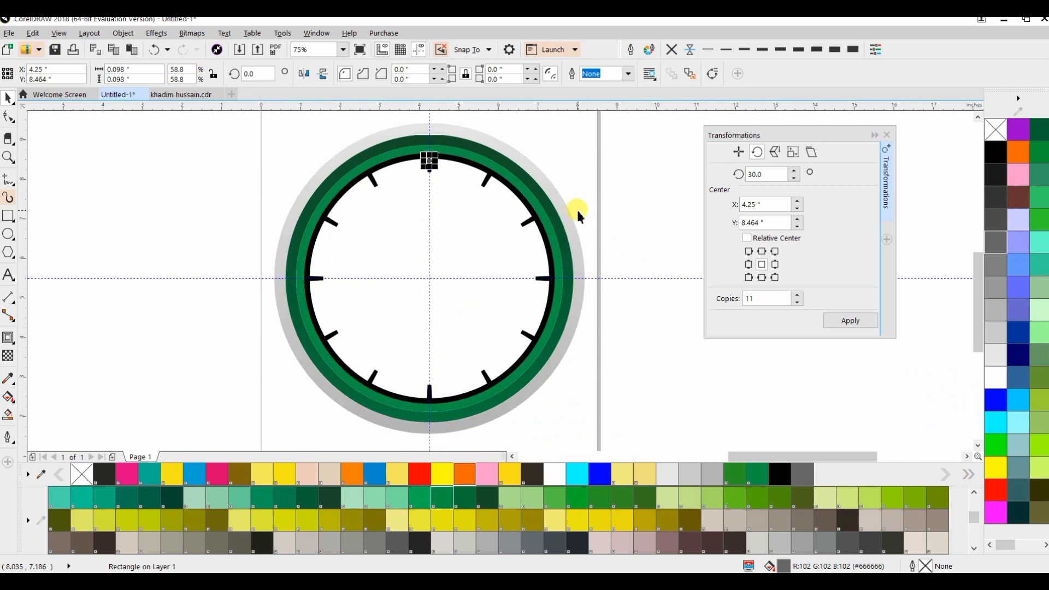
Create 59 copies of the dark grey square at 6-degree rotation intervals around the clock's centre, X 4.25, Y 5.5 inches
double_click(776, 173)
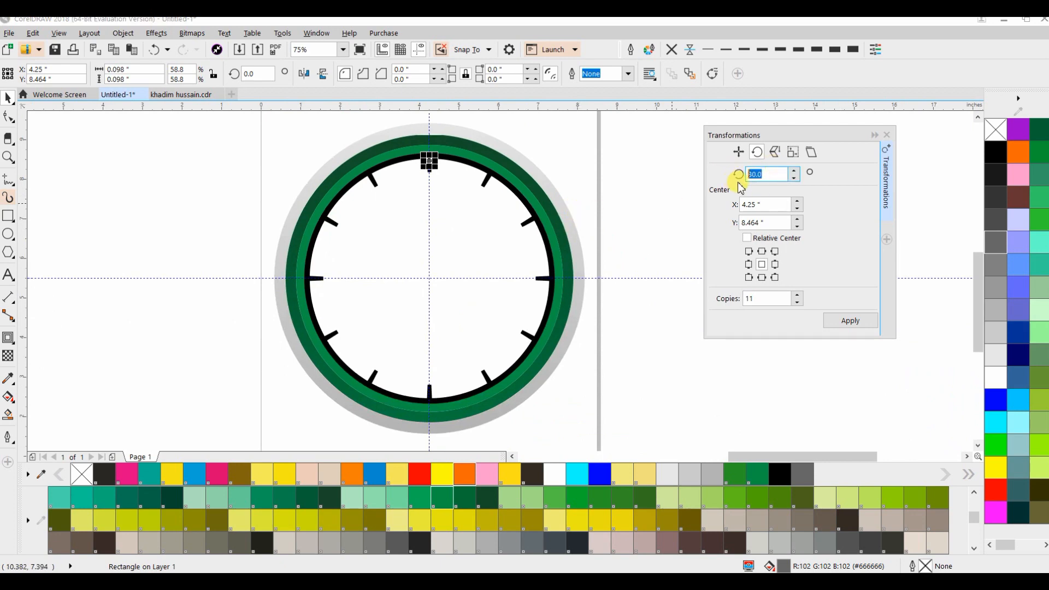
type("6")
left_click(755, 300)
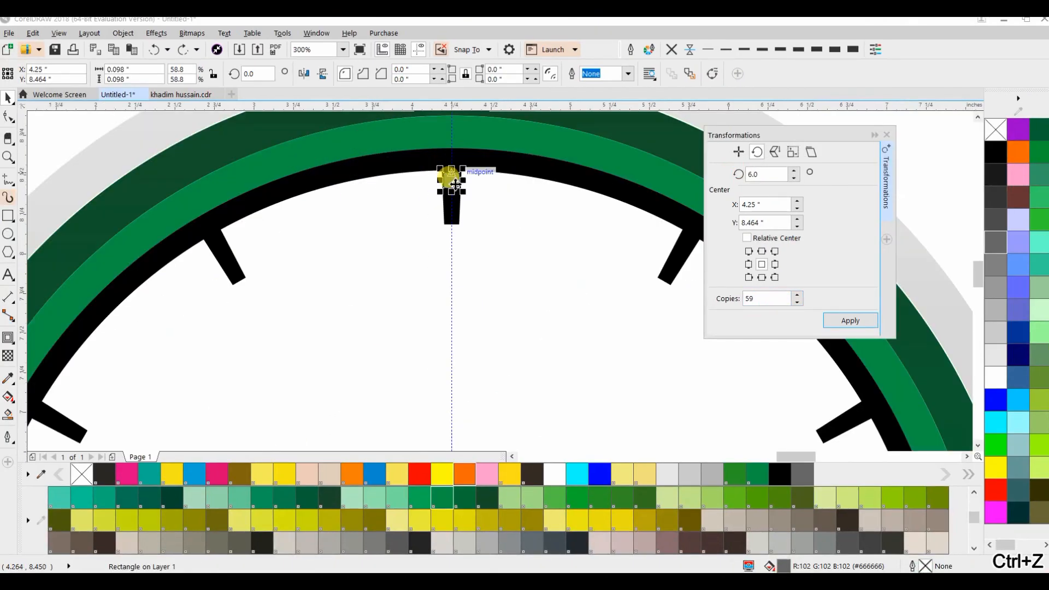
left_click(455, 185)
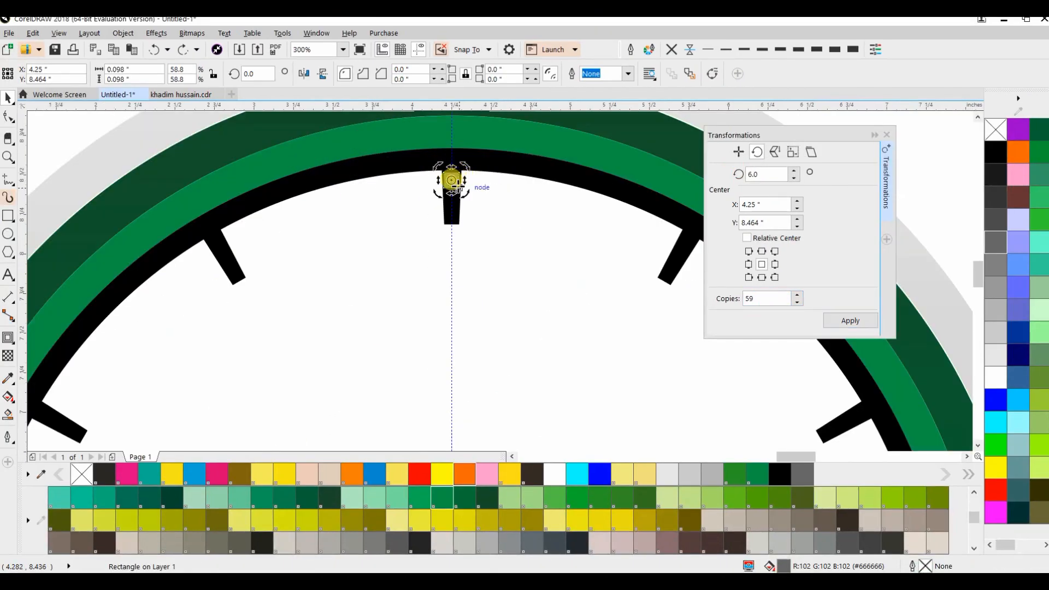
mouse_move(453, 182)
left_mouse_down()
mouse_move(473, 351)
mouse_move(437, 167)
mouse_move(414, 315)
left_mouse_up()
scroll(508, 359, "down", 1)
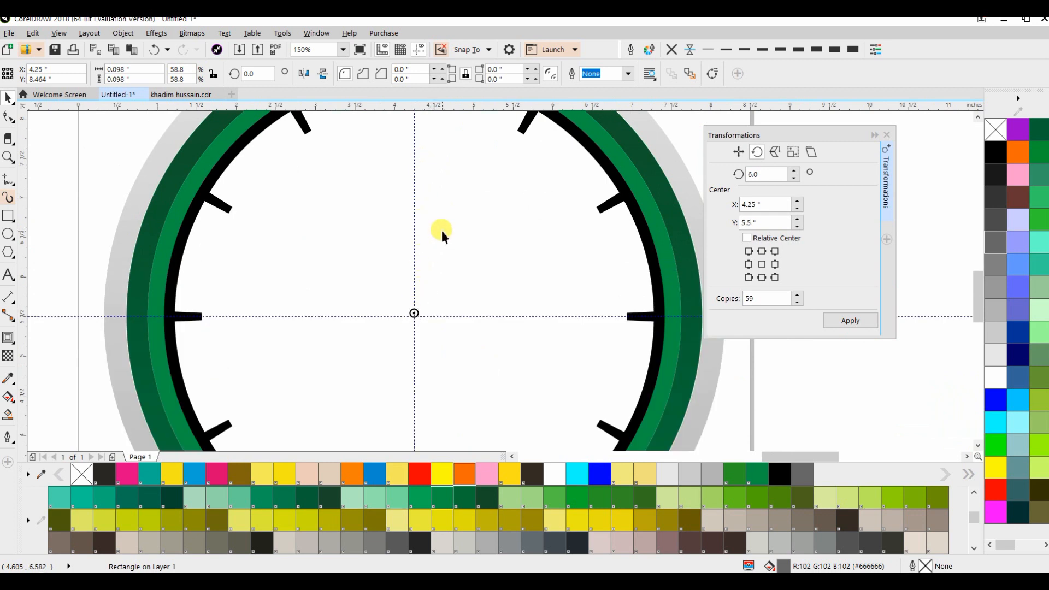
scroll(441, 231, "down", 1)
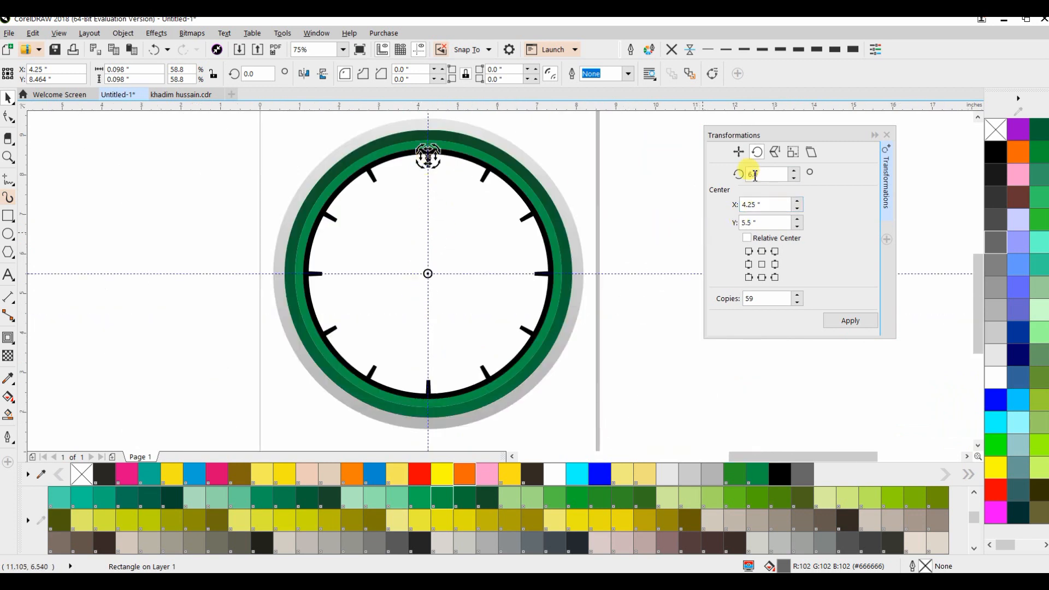
left_click(849, 317)
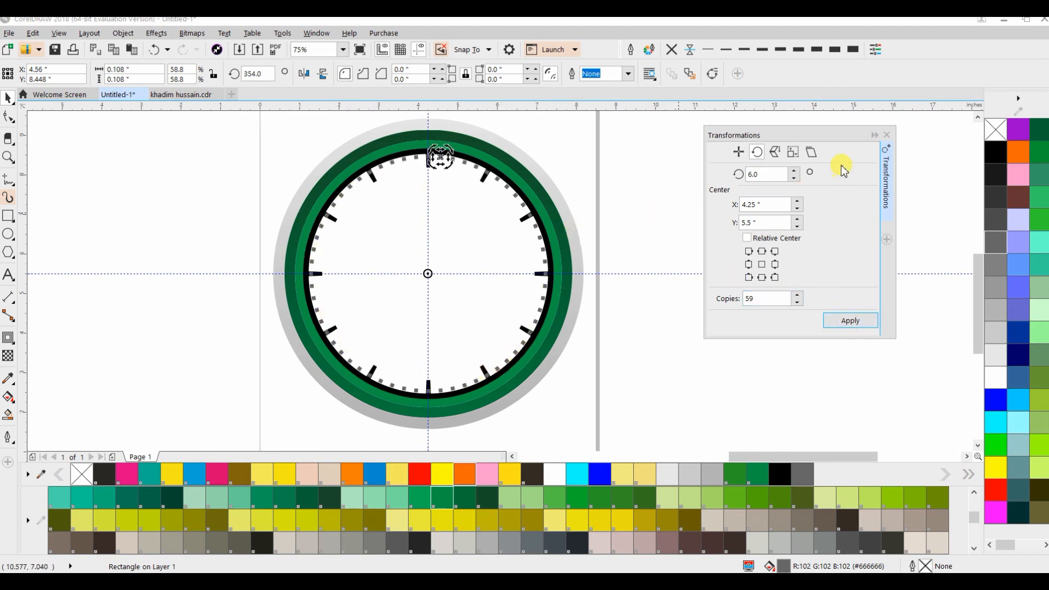
left_click(885, 136)
left_click(658, 149)
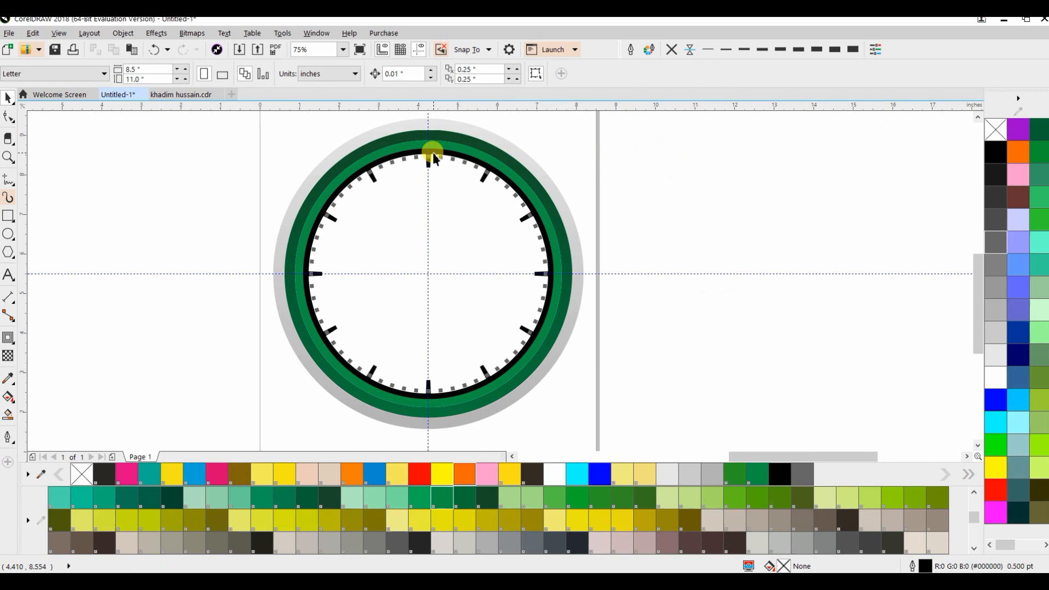
Delete the grey squares lying on the twelve, one, eleven and two o'clock markers
scroll(421, 162, "up", 3)
left_click(455, 140)
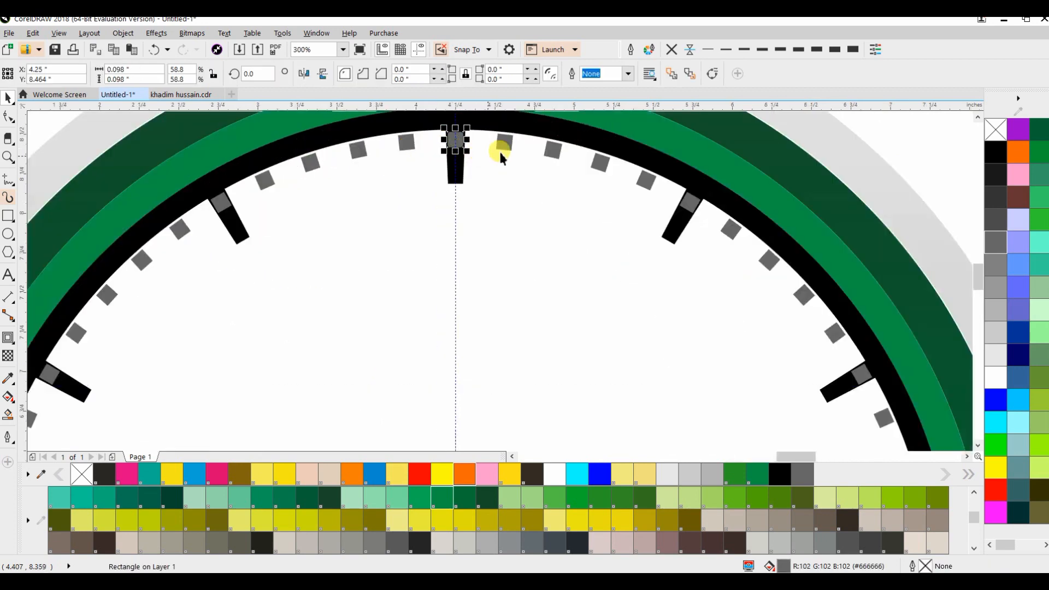
key("Delete")
left_click(689, 201)
key("Delete")
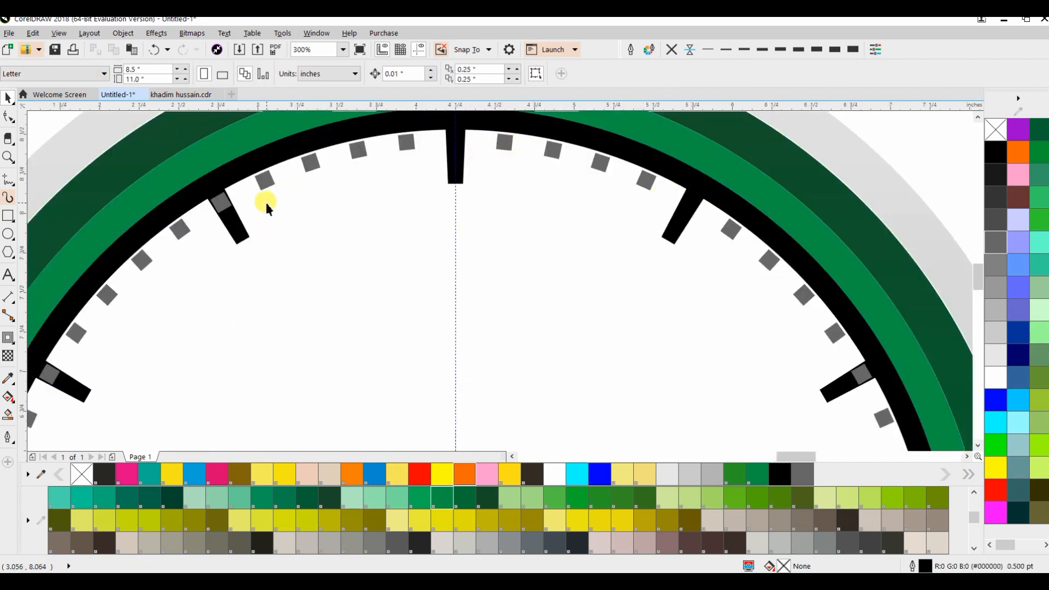
left_click(228, 204)
key("Delete")
left_click(847, 359)
key("Delete")
Delete the grey squares lying on the three, four, five and six o'clock markers
scroll(585, 218, "down", 4)
scroll(644, 305, "up", 3)
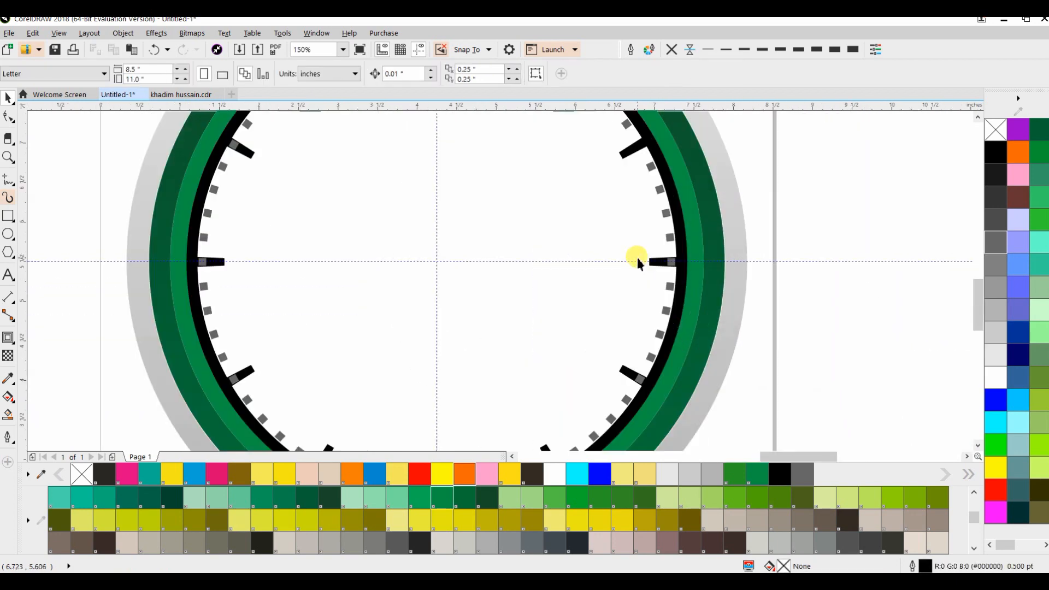
left_click(672, 262)
key("Delete")
left_click(636, 381)
key("Delete")
scroll(625, 351, "down", 3)
left_click(591, 274)
key("Delete")
left_click(481, 310)
key("Delete")
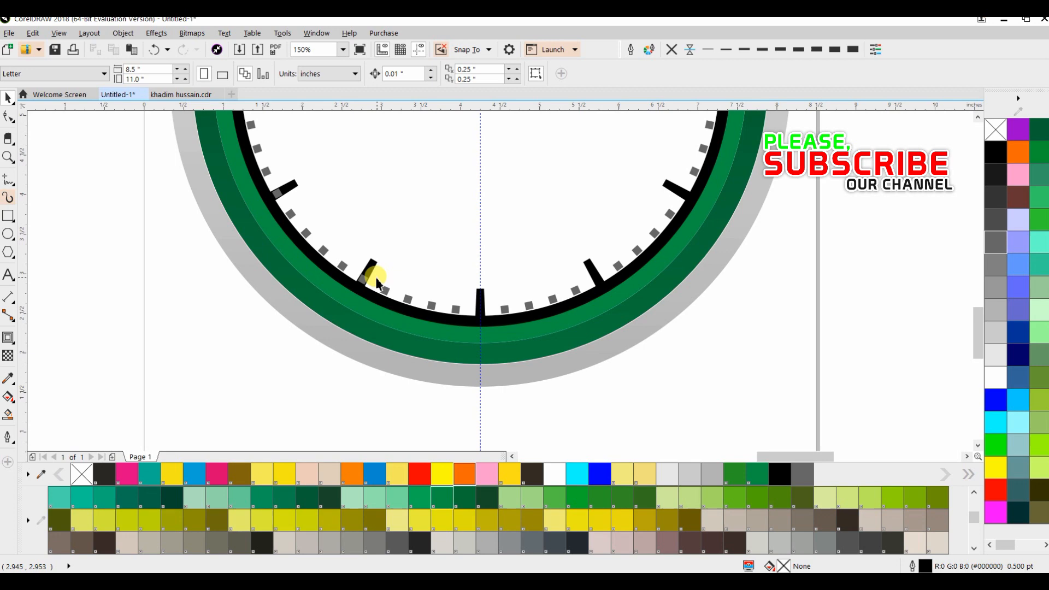
Delete the grey squares lying on the seven, eight, nine and ten o'clock markers
left_click(362, 279)
key("Delete")
scroll(377, 284, "up", 3)
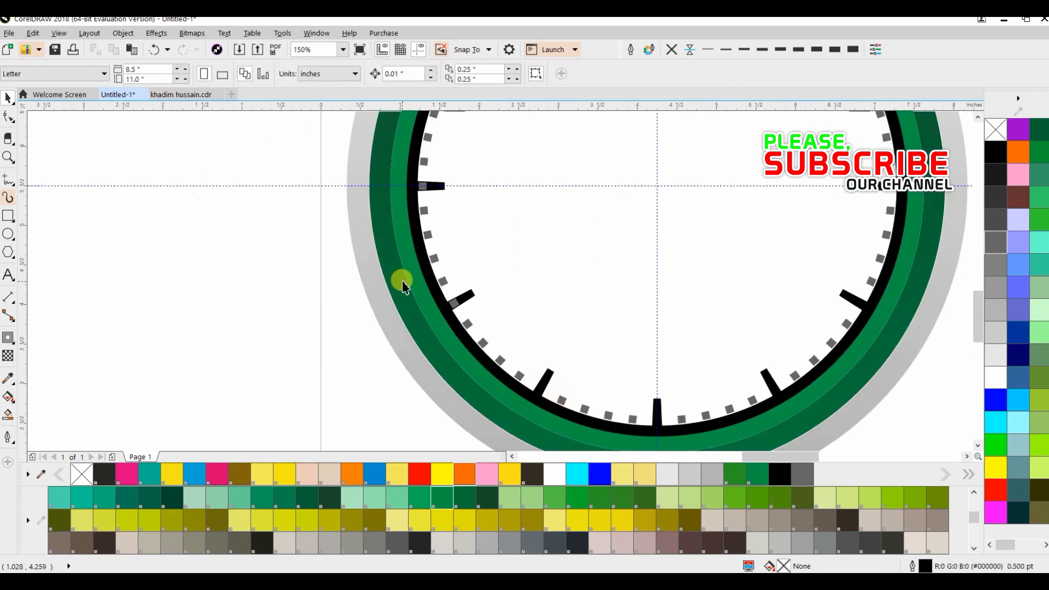
left_click(454, 302)
key("Delete")
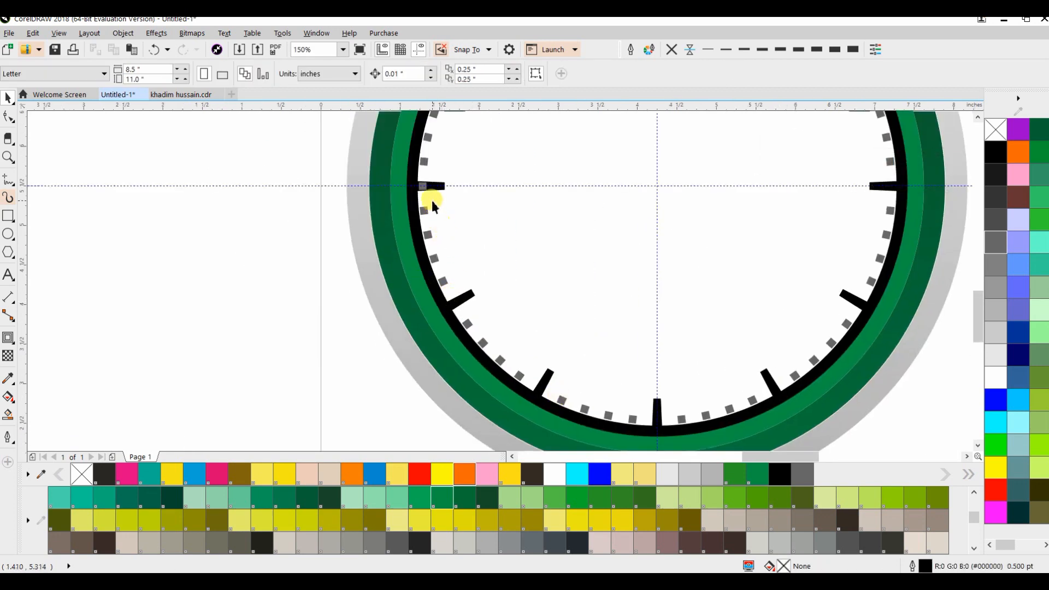
left_click(424, 188)
key("Delete")
scroll(436, 263, "up", 3)
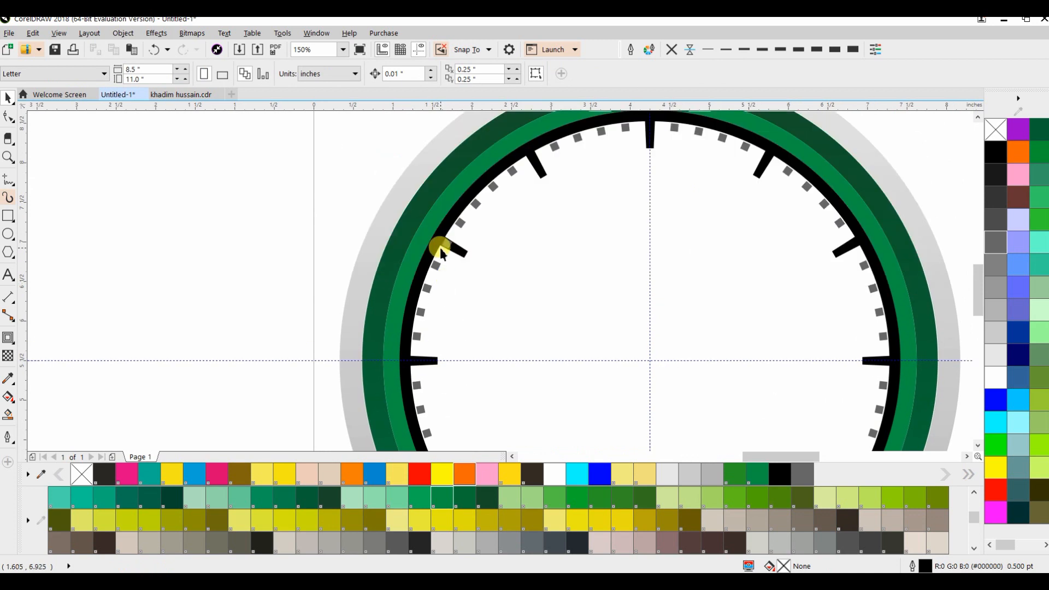
left_click(445, 245)
key("Delete")
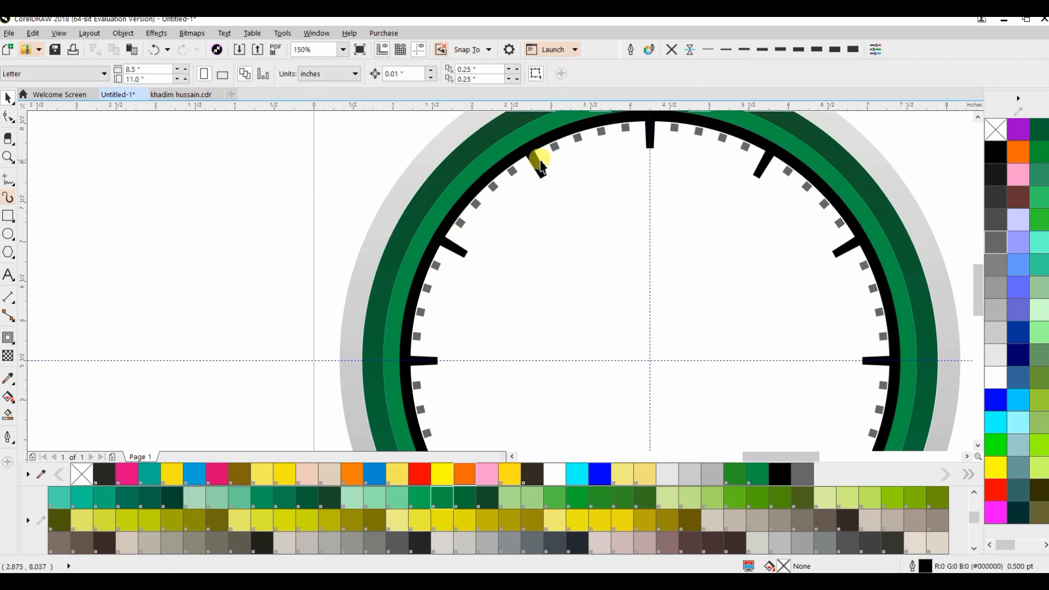
scroll(486, 183, "down", 1)
left_click_drag(486, 184, 423, 229)
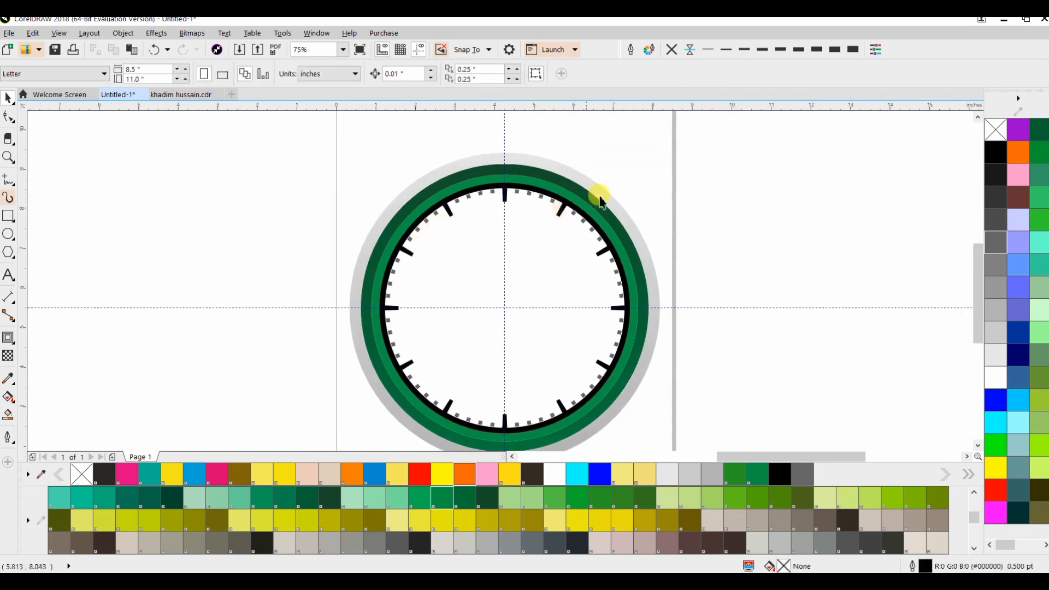
left_click_drag(633, 166, 604, 163)
scroll(467, 146, "up", 1)
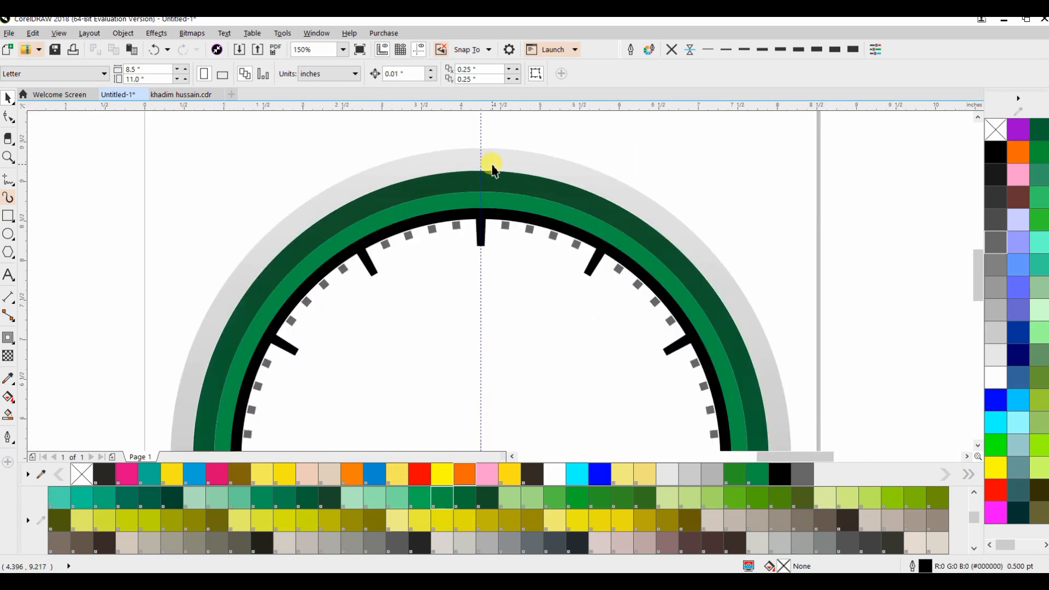
scroll(491, 162, "down", 1)
left_click_drag(586, 235, 532, 205)
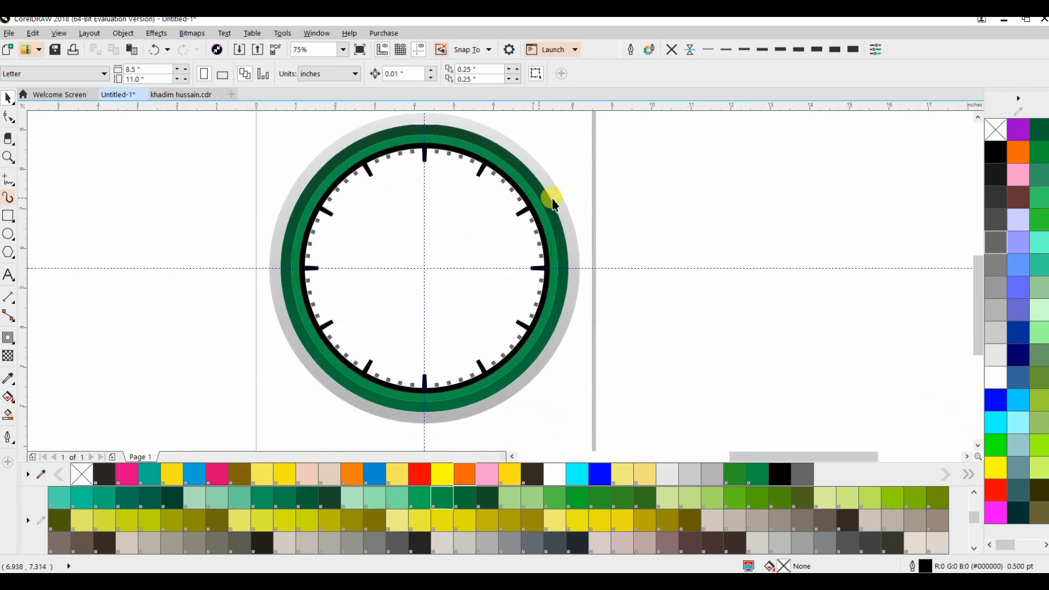
left_click_drag(703, 212, 748, 231)
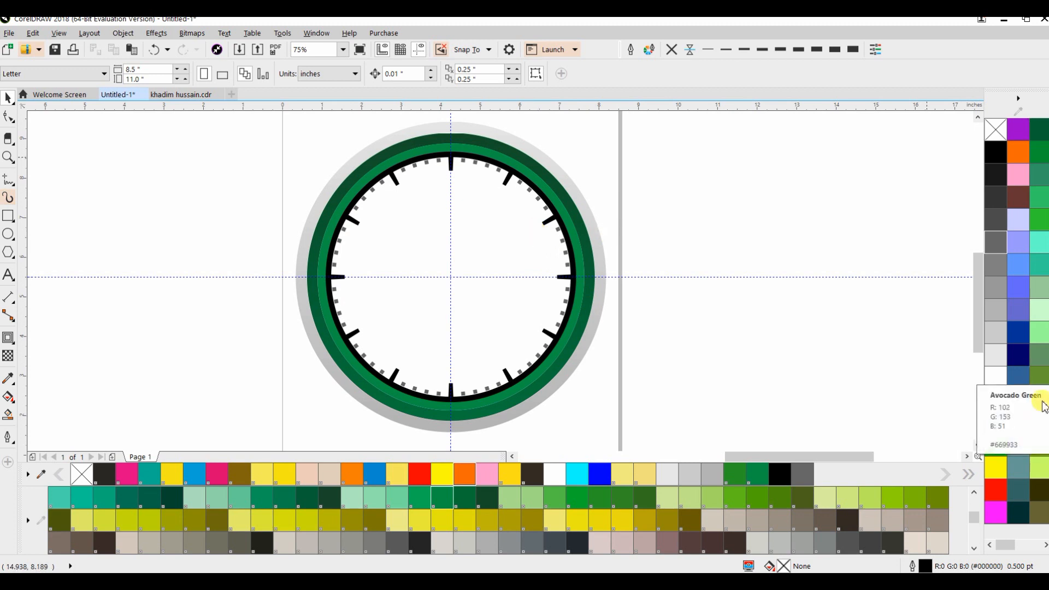
Group all the objects of the clock, including its rings, hour markers and grey squares
scroll(680, 288, "down", 3)
left_click_drag(679, 295, 506, 290)
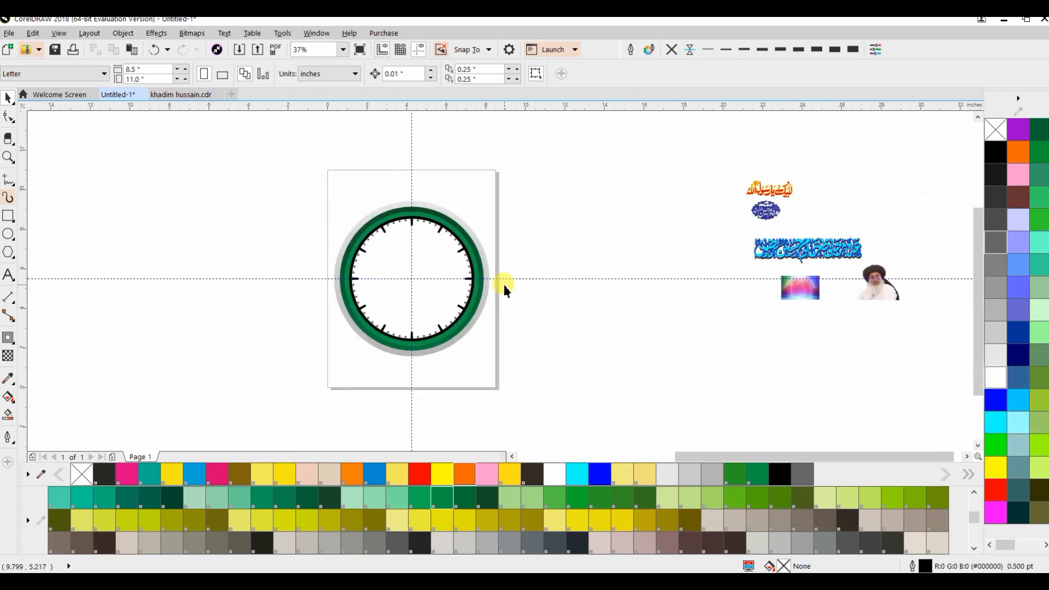
left_click_drag(405, 283, 433, 290)
left_click_drag(304, 161, 542, 372)
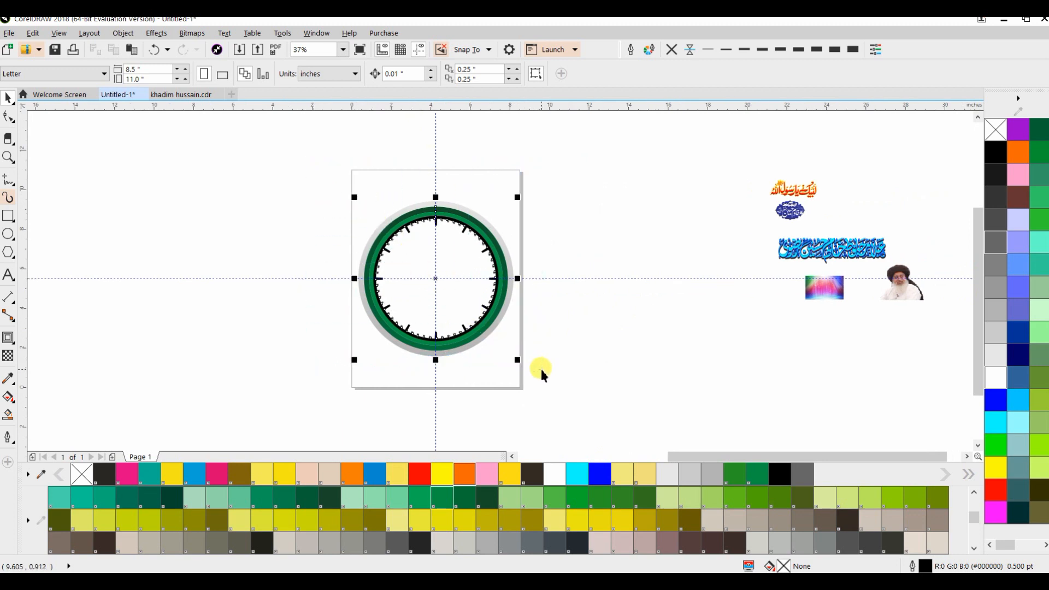
key("ctrl+g")
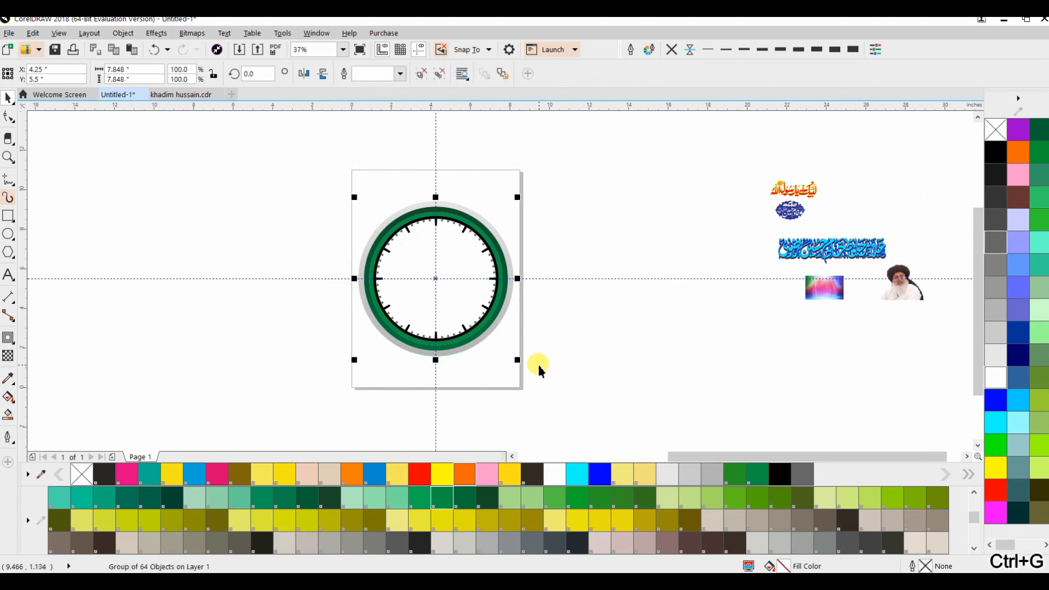
Move the clock group partly off the page and centre it back on the page
left_click(563, 221)
left_click_drag(477, 225, 550, 198)
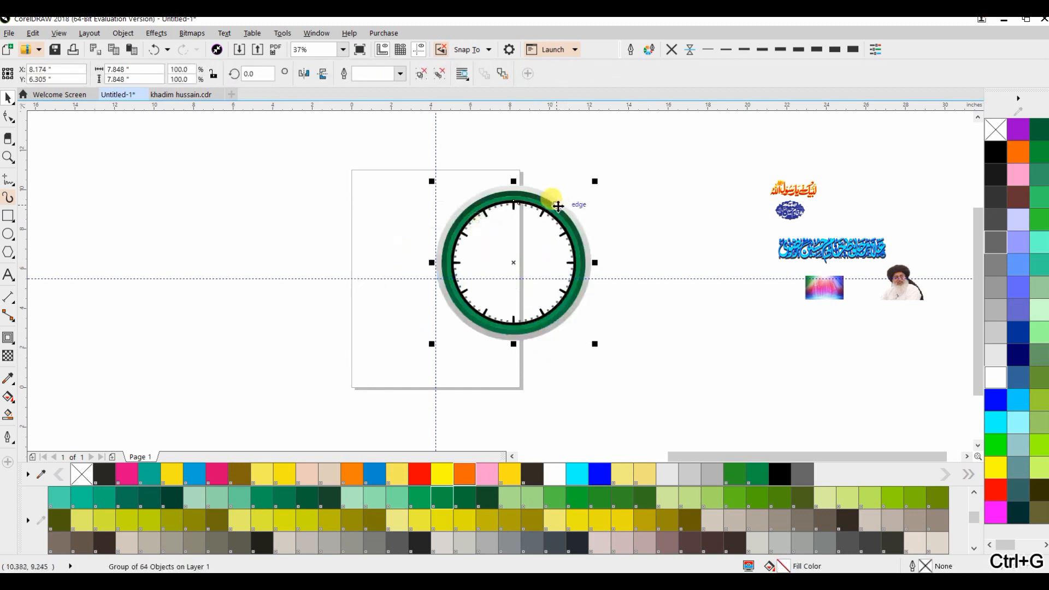
key("p")
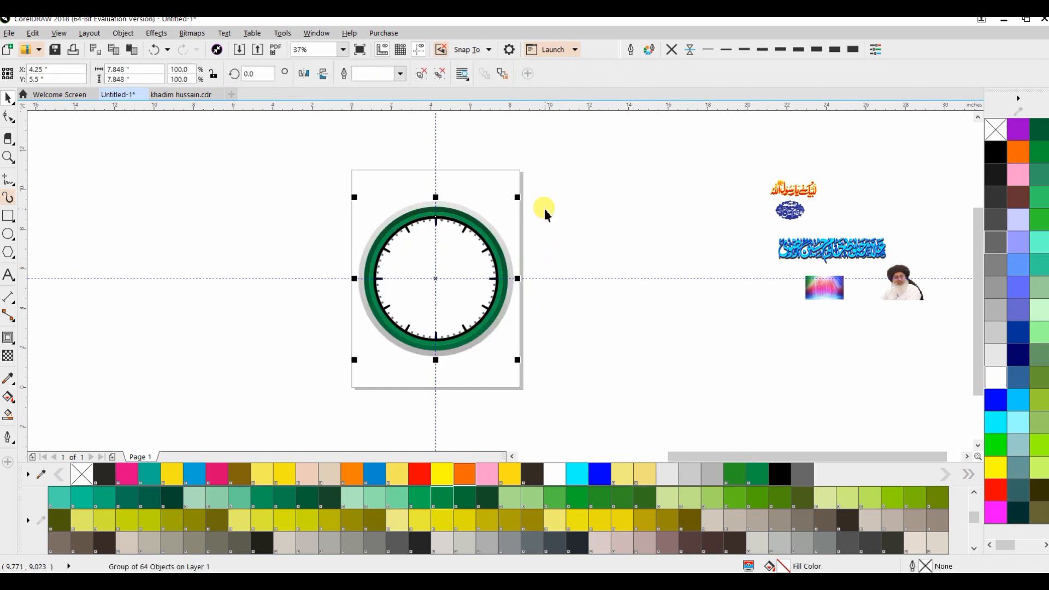
left_click(524, 208)
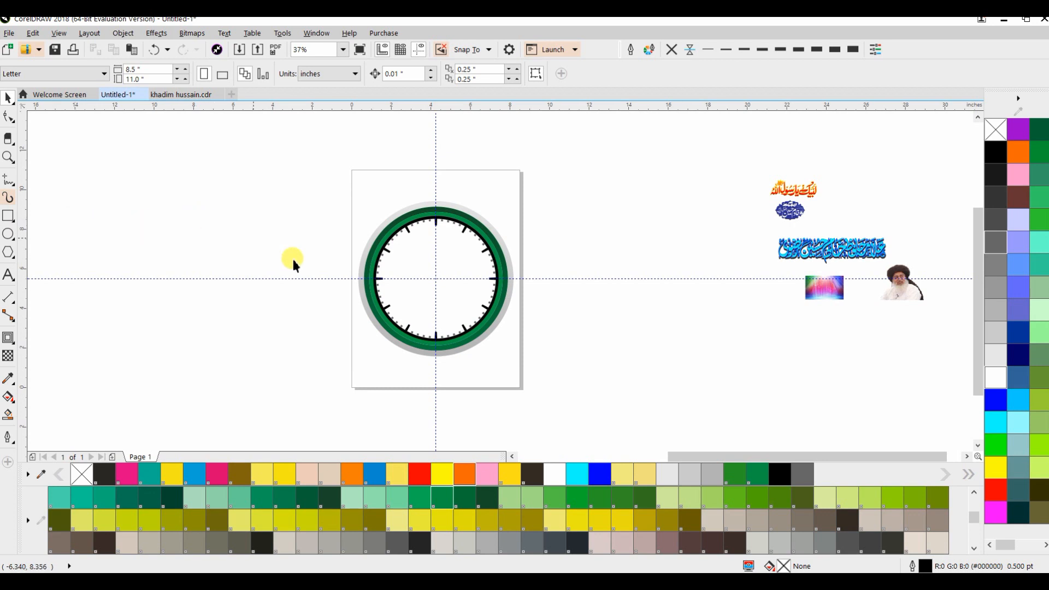
scroll(426, 299, "up", 2)
scroll(429, 296, "down", 2)
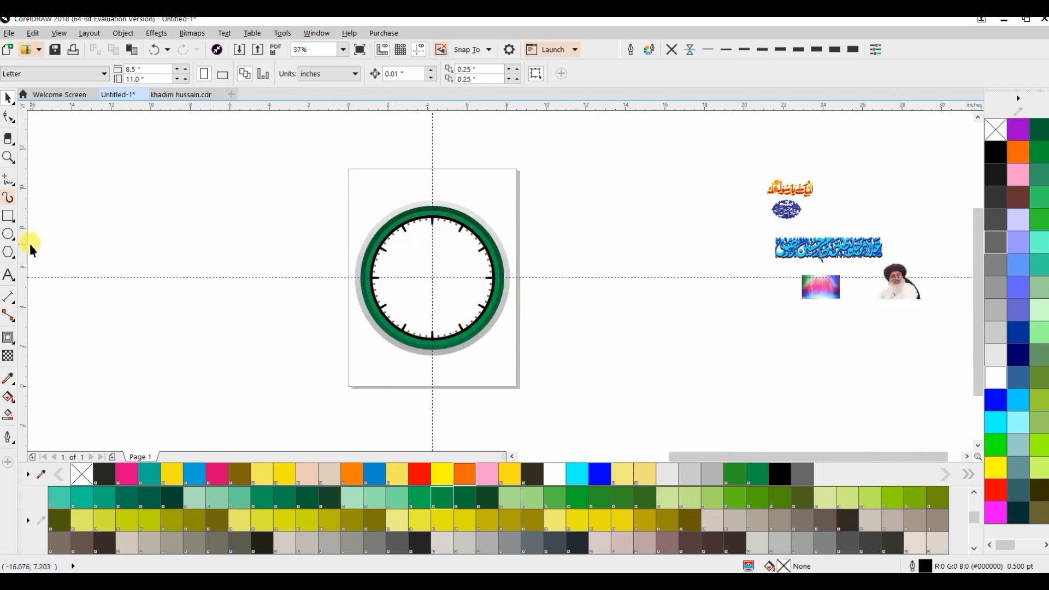
left_click(8, 235)
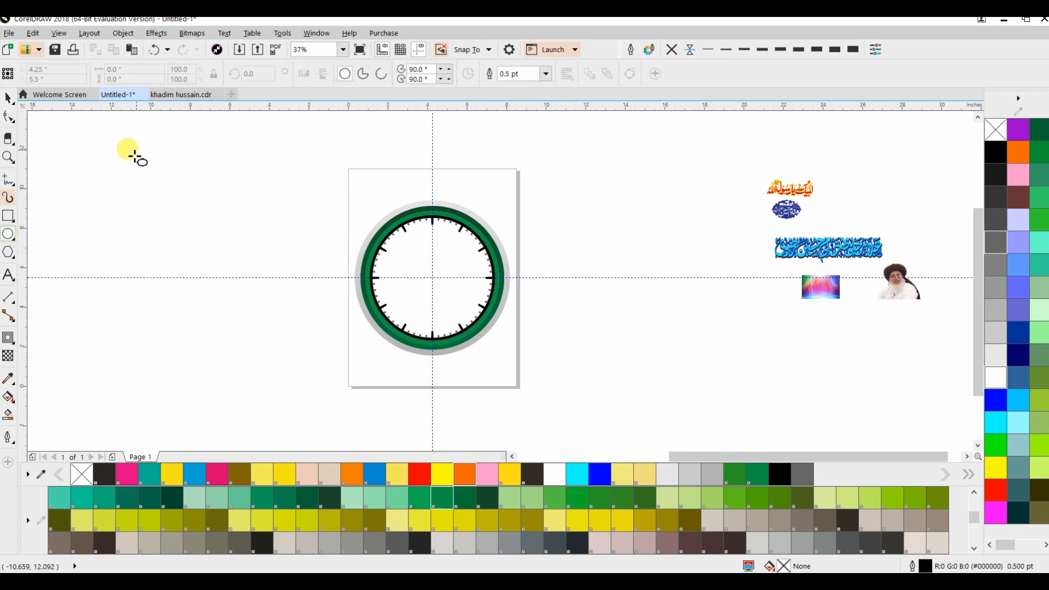
left_click(8, 101)
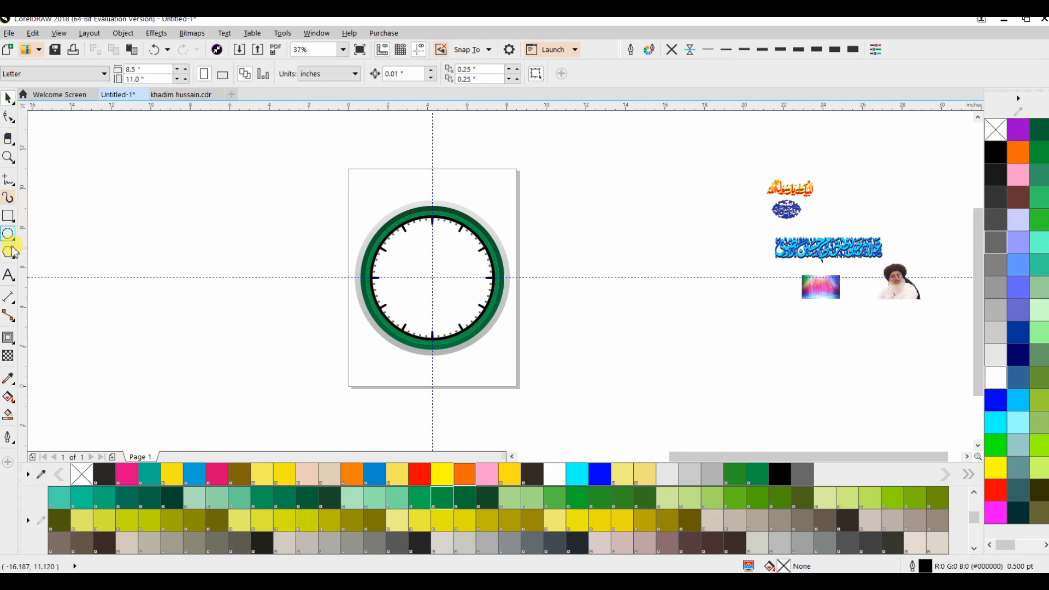
Add the hour numerals from 1 to 12 as one unspaced run of 24 pt Arial artistic text beside the page
left_click(8, 275)
left_click(558, 205)
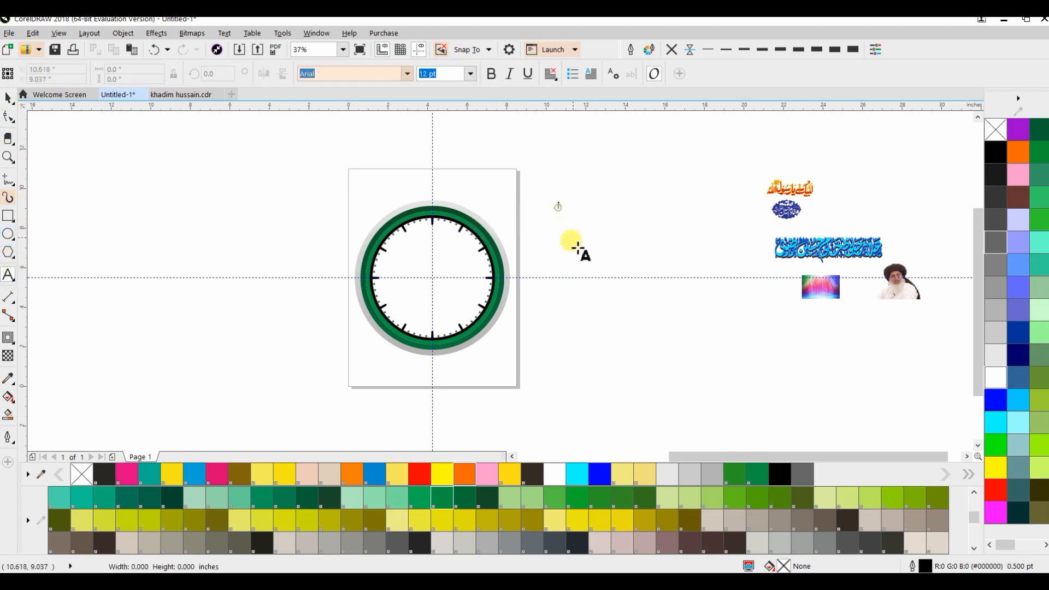
type("1233456789")
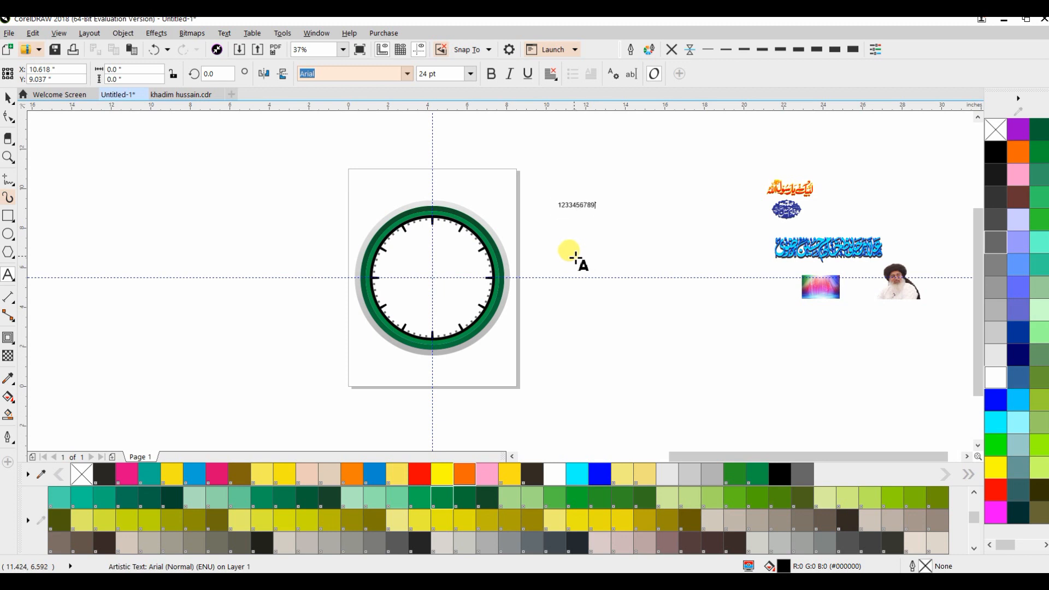
key("Escape")
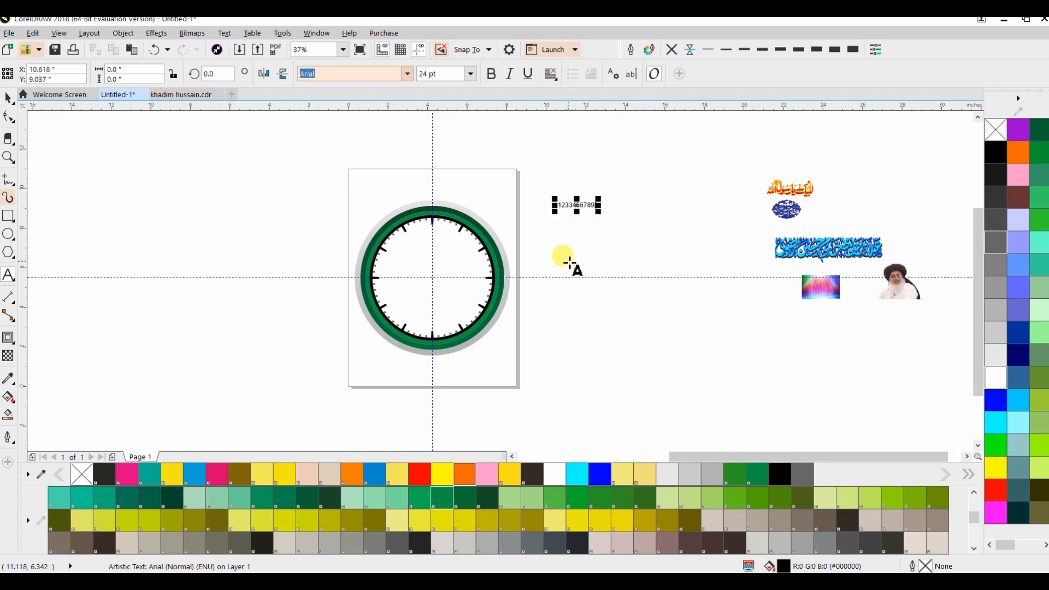
type("10")
key("Escape")
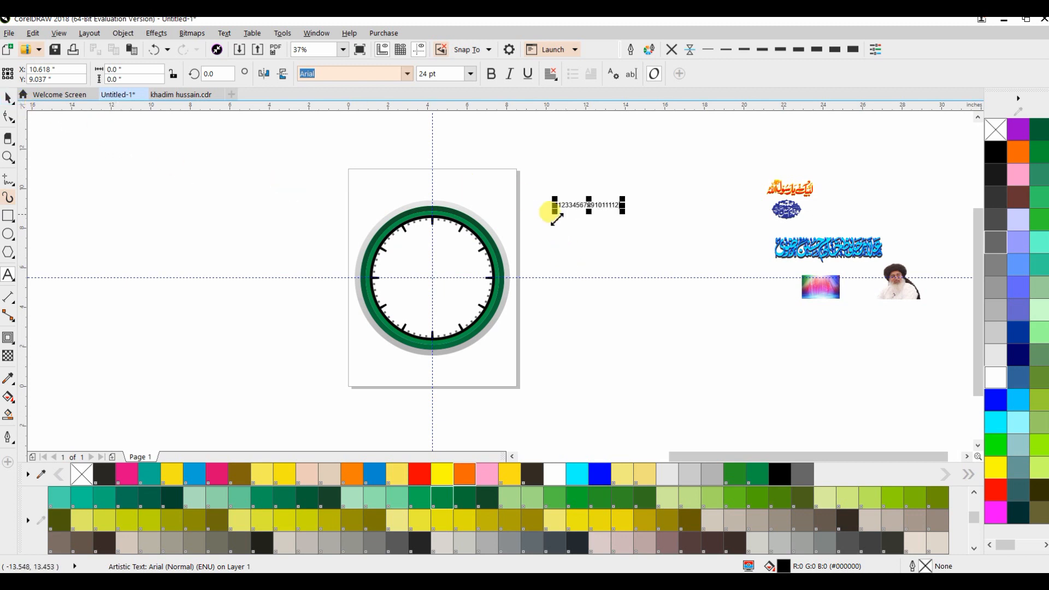
Break the run of numerals so that 1, 2, 3 and 4 each stand on their own line, removing the duplicate 3
scroll(579, 201, "up", 2)
scroll(546, 208, "up", 5)
left_click(578, 216)
key("Return")
left_click(580, 263)
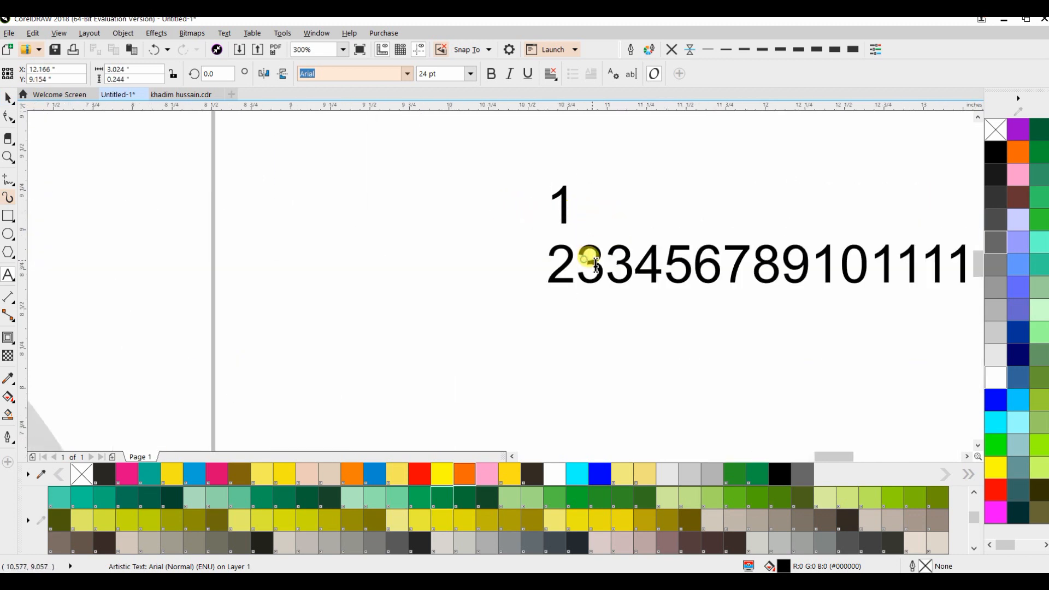
key("Return")
left_click(581, 323)
left_click(565, 324)
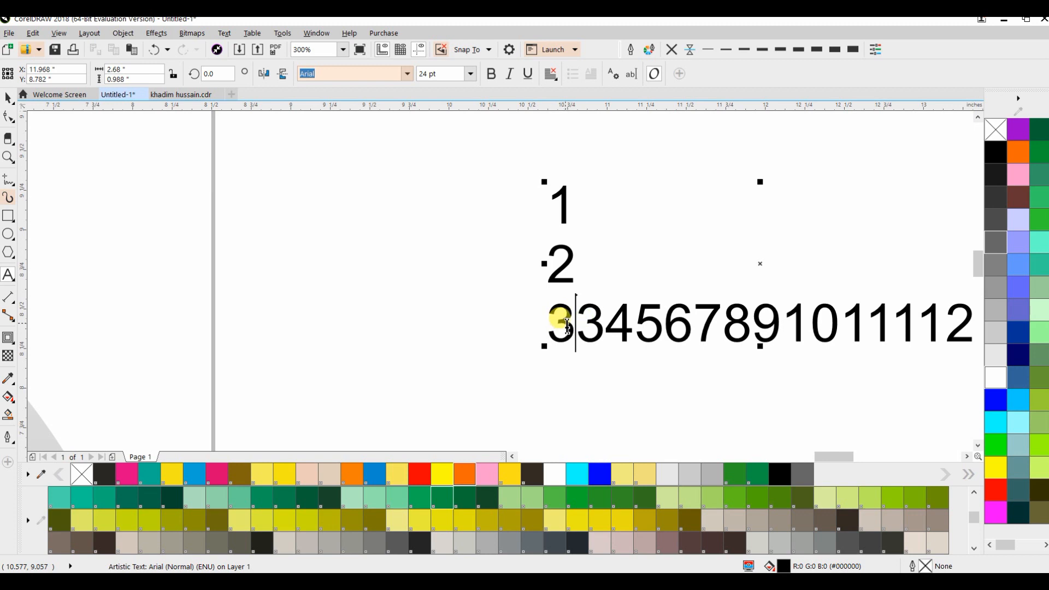
key("Return")
key("Delete")
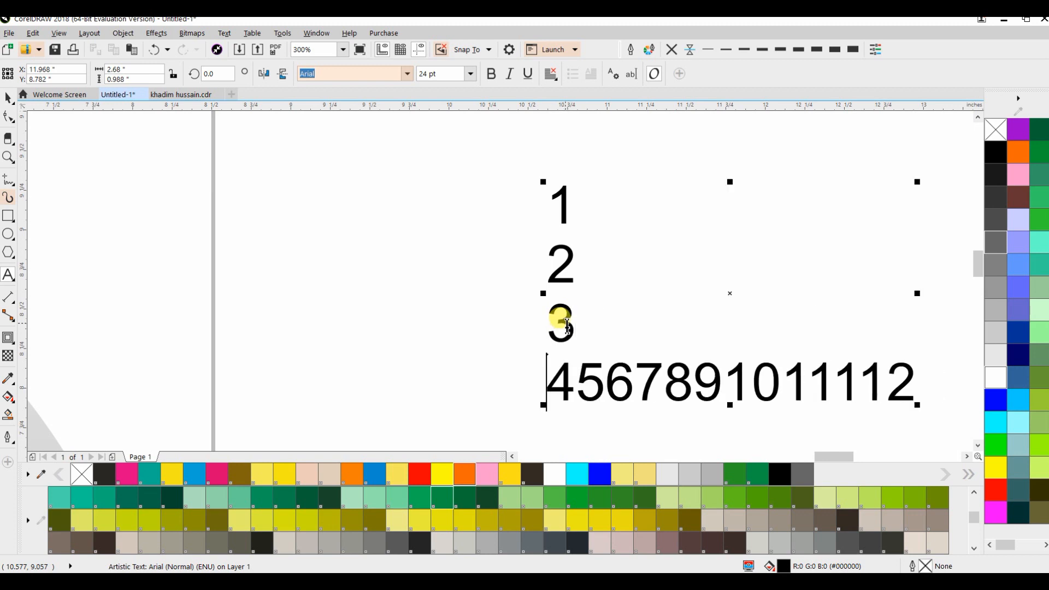
left_click(587, 376)
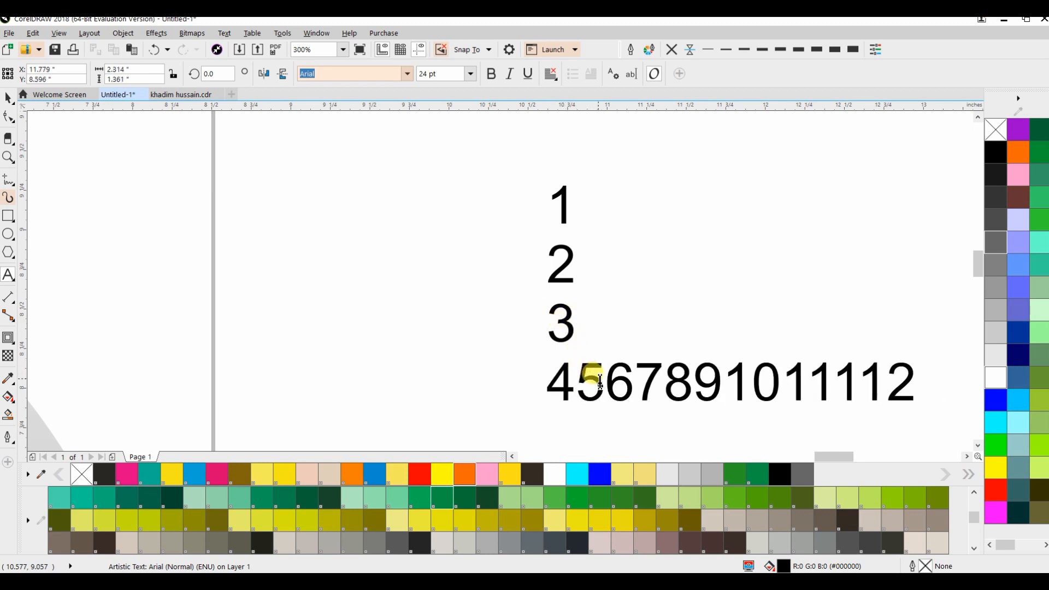
key("Return")
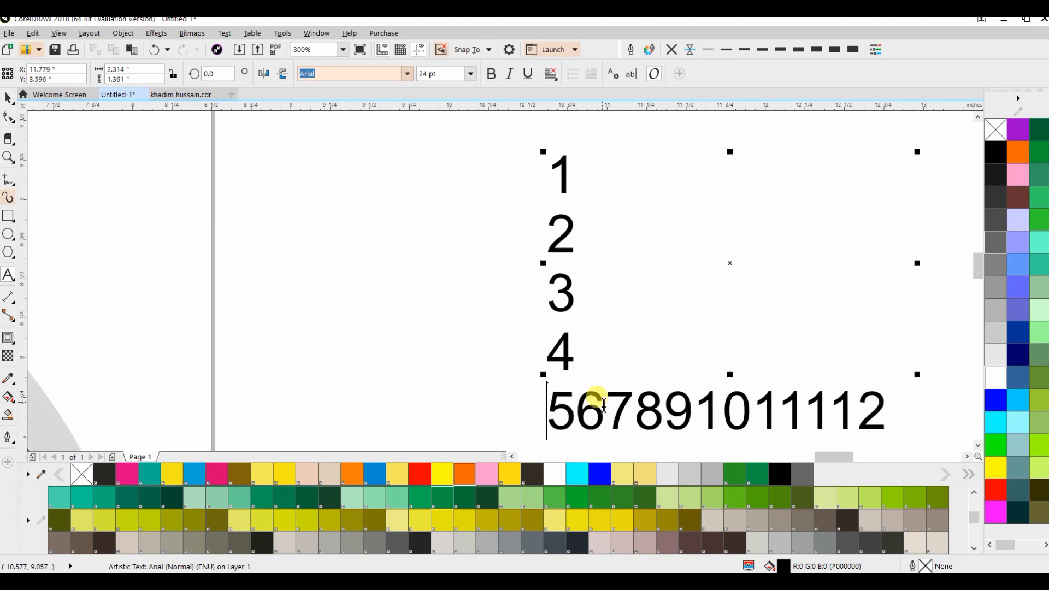
Split the remaining numerals 5 to 12 onto separate lines, removing the extra 1 before the 12
left_click(595, 405)
key("Return")
left_click(580, 404)
key("Return")
left_click(576, 405)
key("Return")
left_click(574, 408)
key("Return")
left_click(604, 411)
key("Return")
left_click(606, 410)
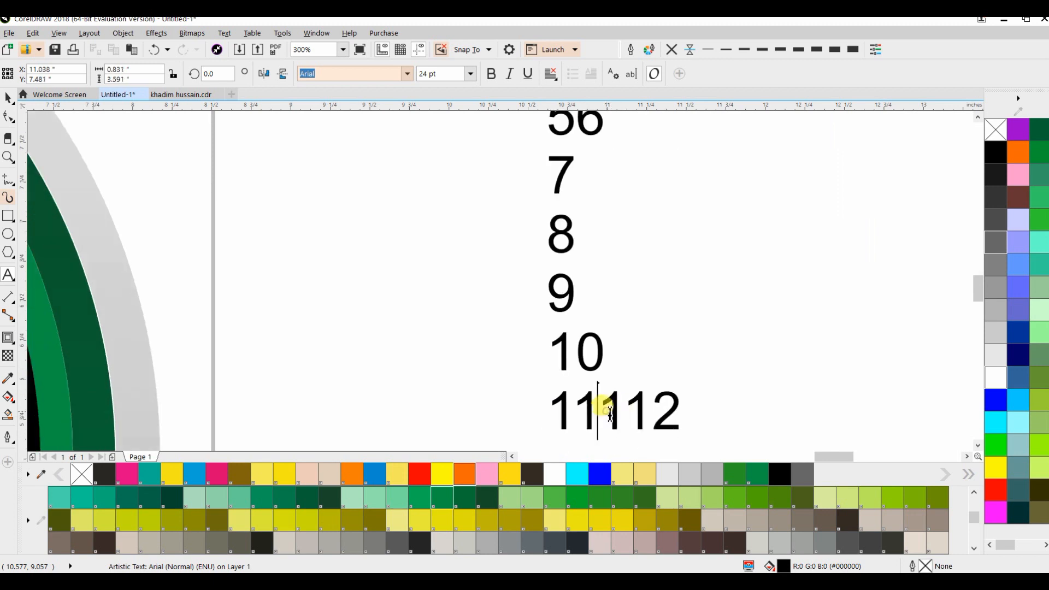
key("Return")
key("Delete")
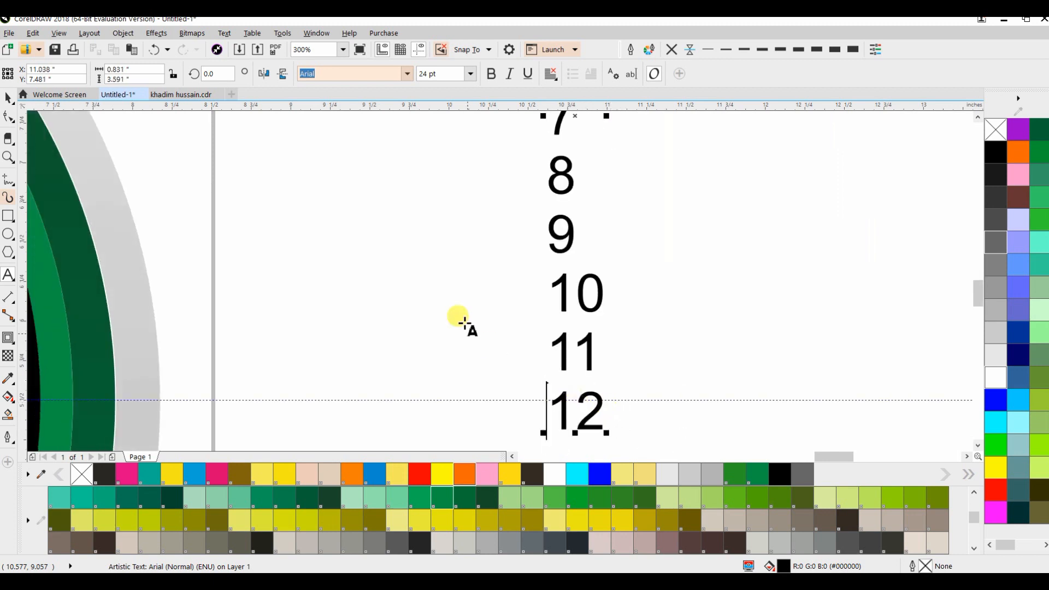
scroll(457, 317, "down", 3)
left_click(488, 242)
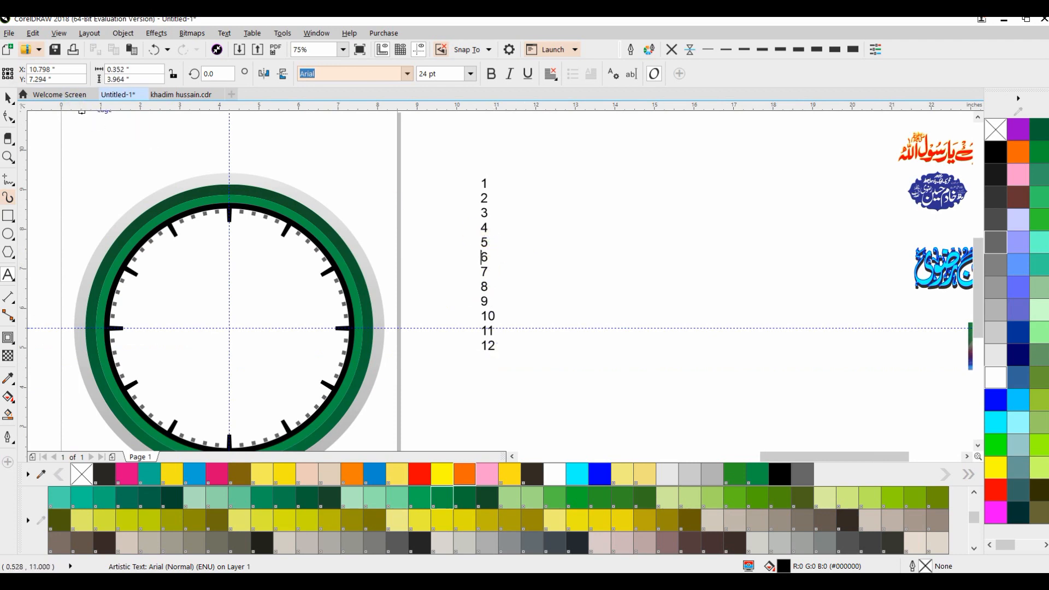
Move the numeral column farther from the page and style it bold with the Bodoni Bd BT font
left_click_drag(486, 275, 550, 264)
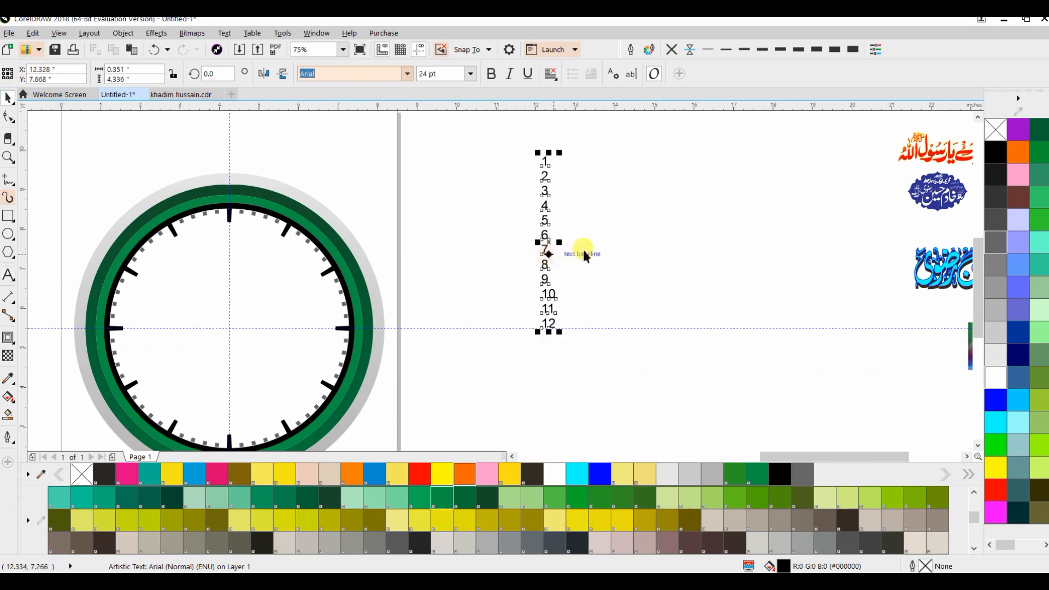
left_click(490, 76)
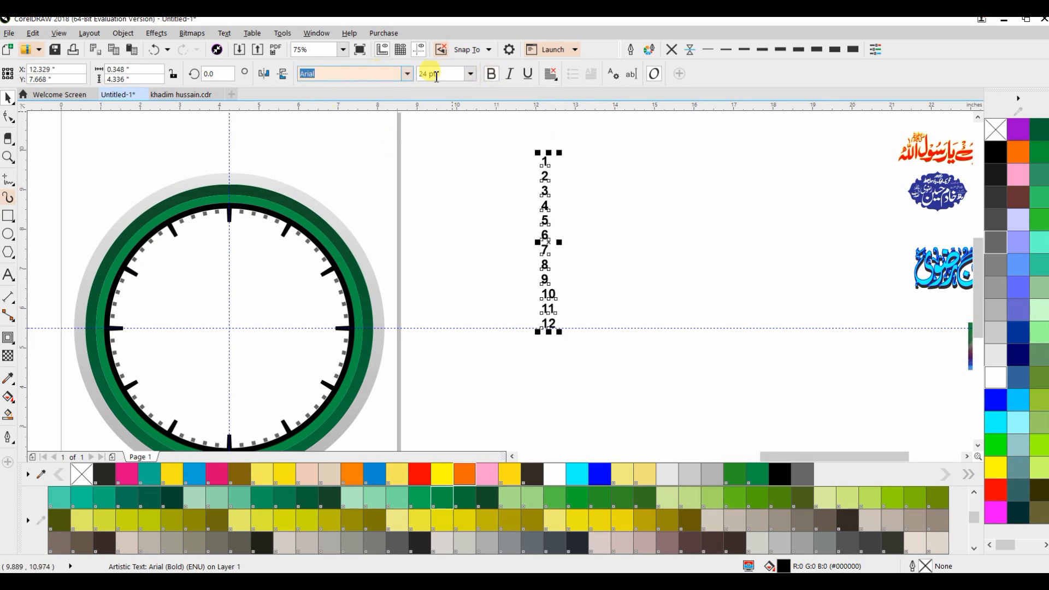
left_click(407, 74)
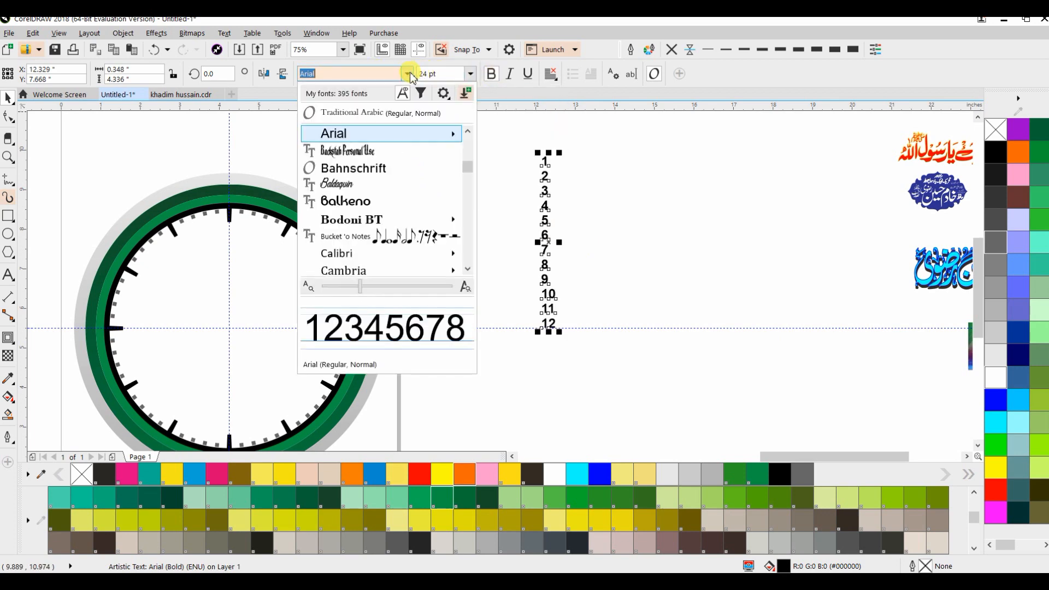
left_click(373, 219)
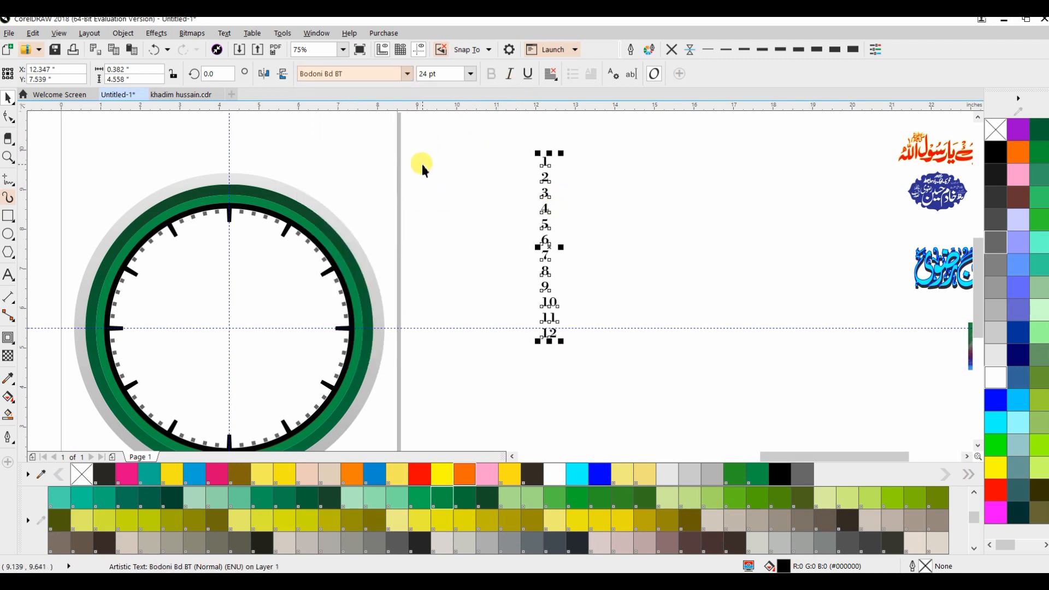
Break the column apart into twelve separate numerals and move them all onto the clock face
key("ctrl+k")
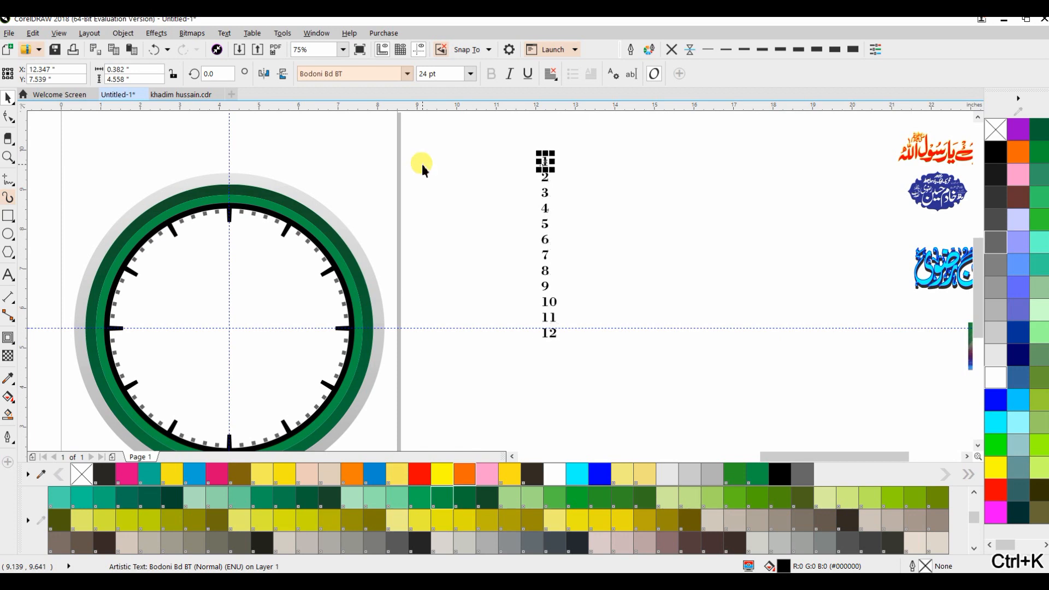
left_click(422, 164)
left_click_drag(539, 159, 529, 172)
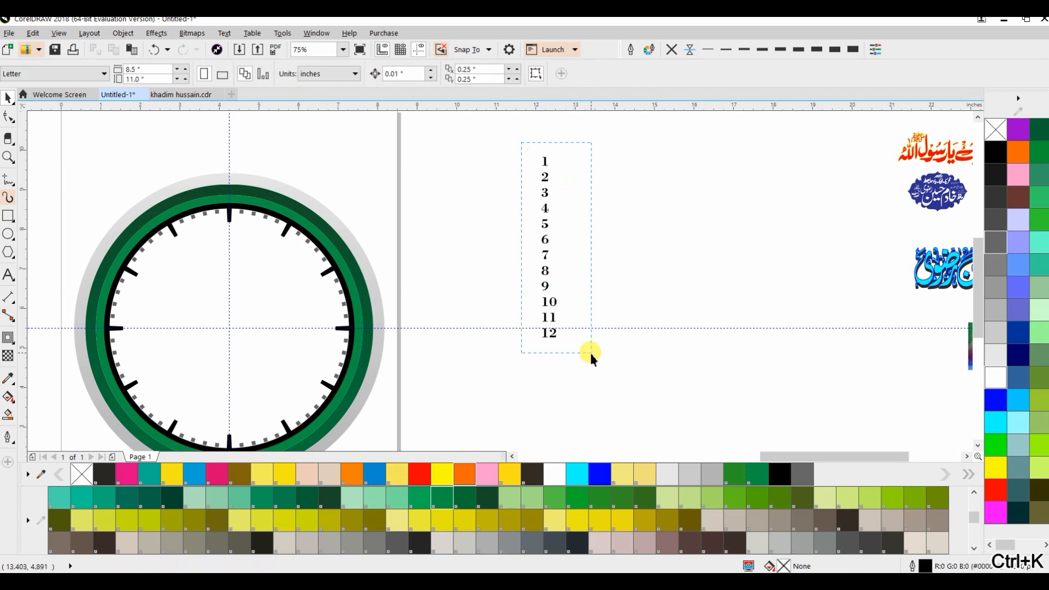
left_click_drag(589, 351, 589, 351)
left_click_drag(547, 206, 219, 282)
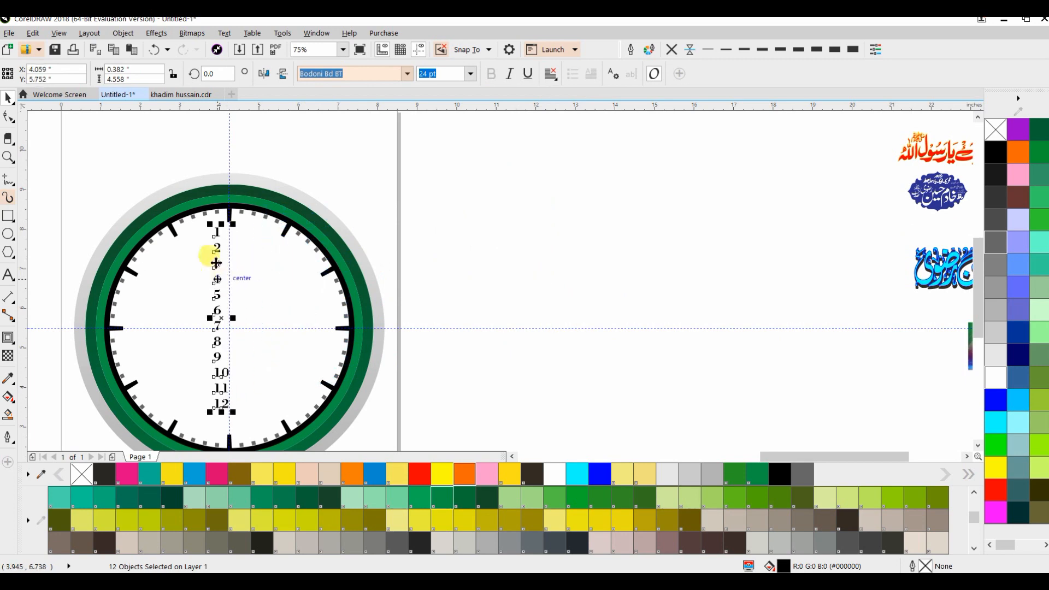
Set the font size of all twelve numerals to 36 pt
left_click(469, 74)
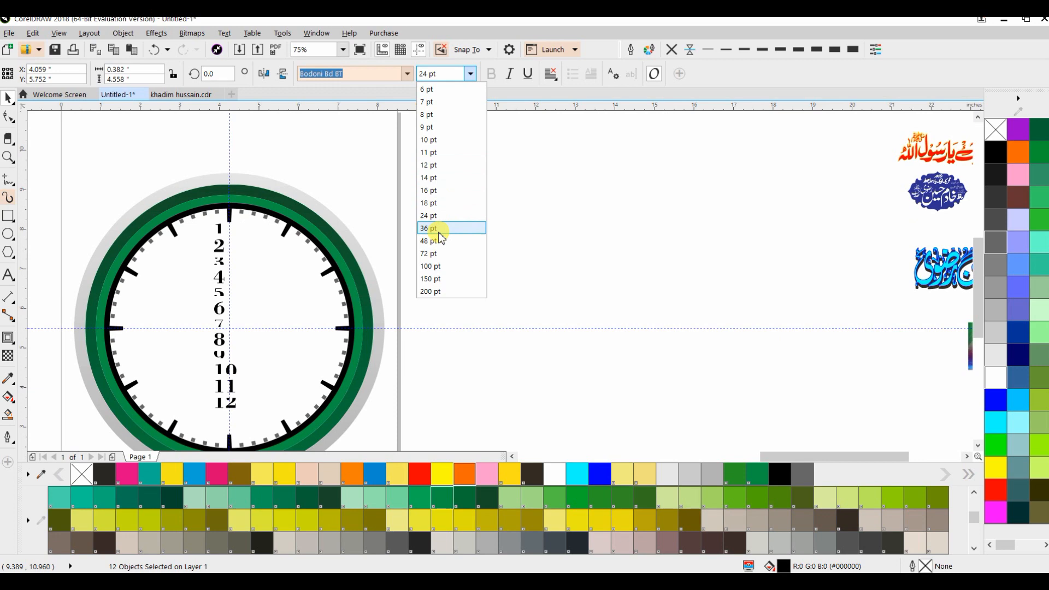
left_click(584, 231)
left_click(584, 231)
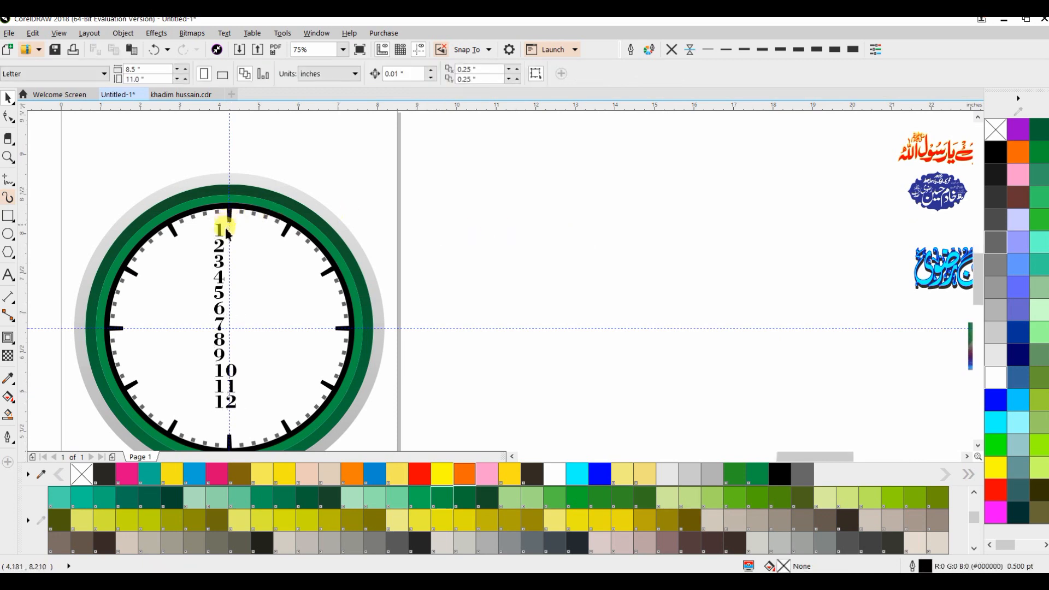
Place the numerals 1, 2 and 3 just inside their matching hour markers on the clock face
scroll(225, 228, "up", 3)
left_click_drag(202, 246, 437, 296)
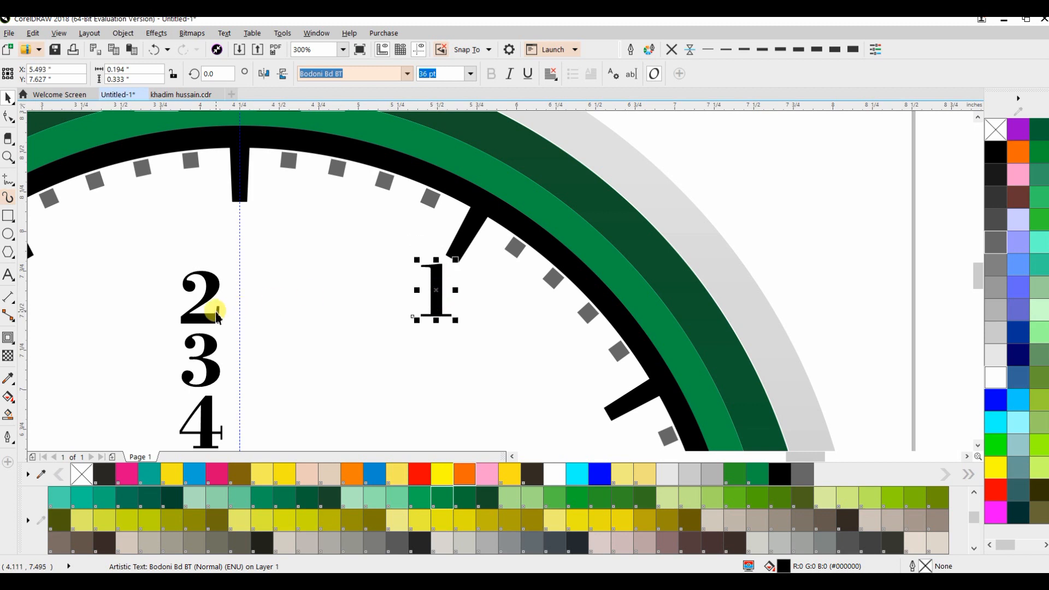
left_click_drag(208, 318, 498, 259)
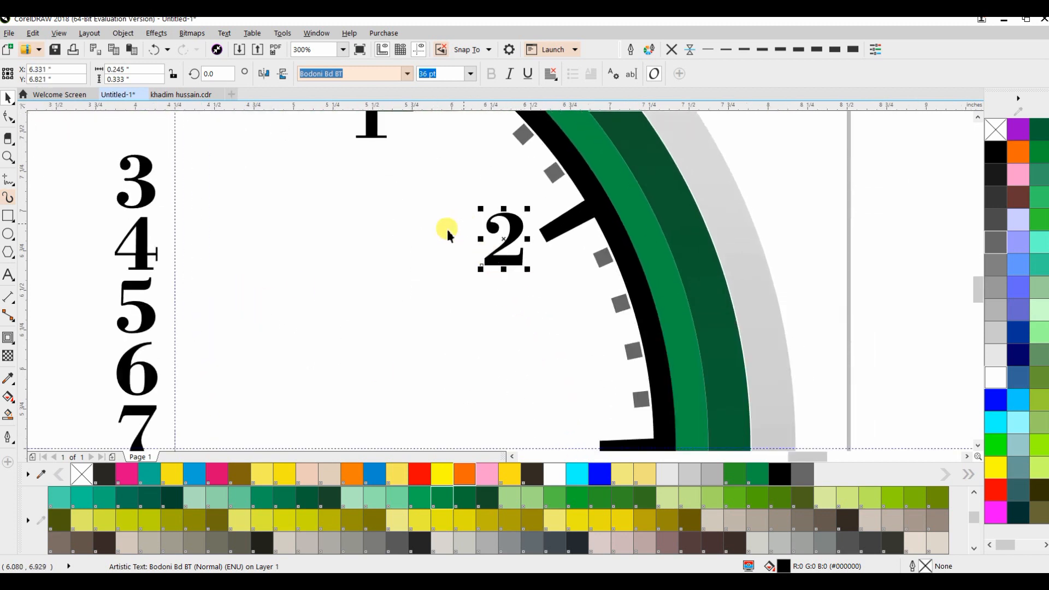
left_click_drag(148, 163, 513, 234)
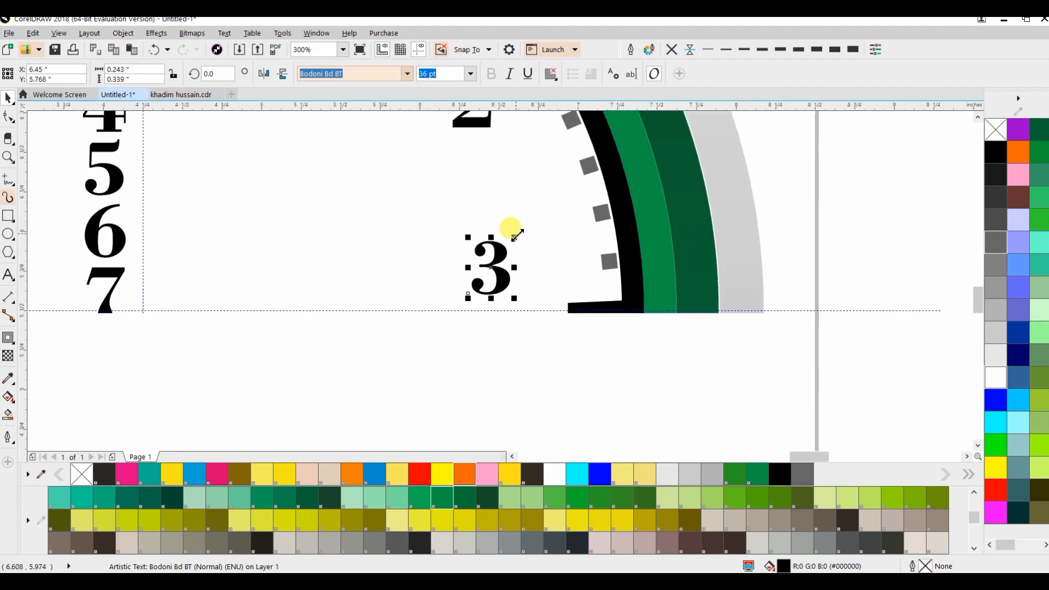
left_click_drag(507, 277, 546, 325)
scroll(480, 258, "up", 3)
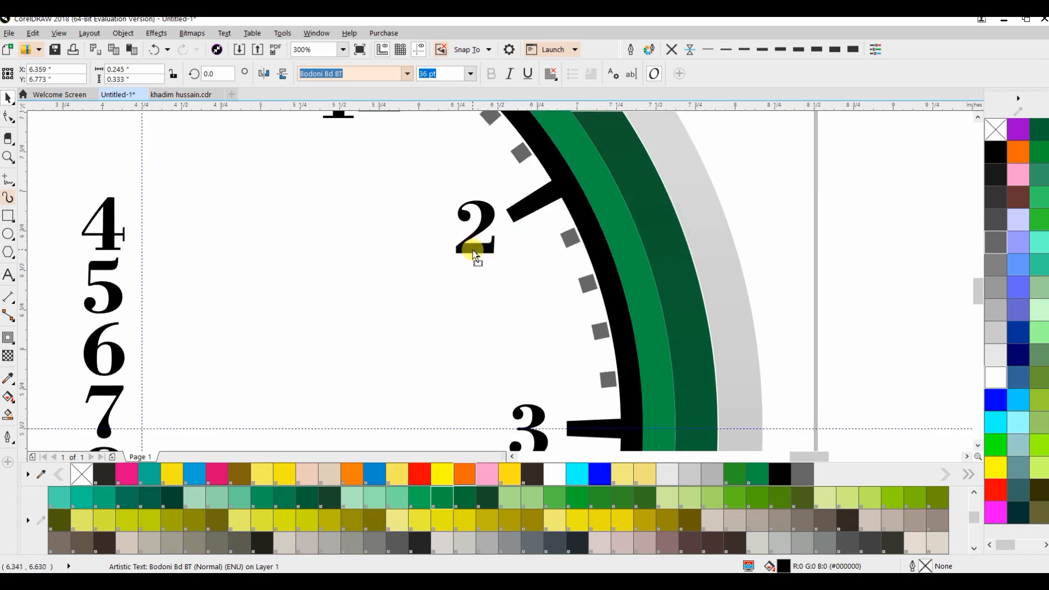
scroll(536, 251, "down", 3)
left_click_drag(536, 251, 525, 221)
left_click(721, 271)
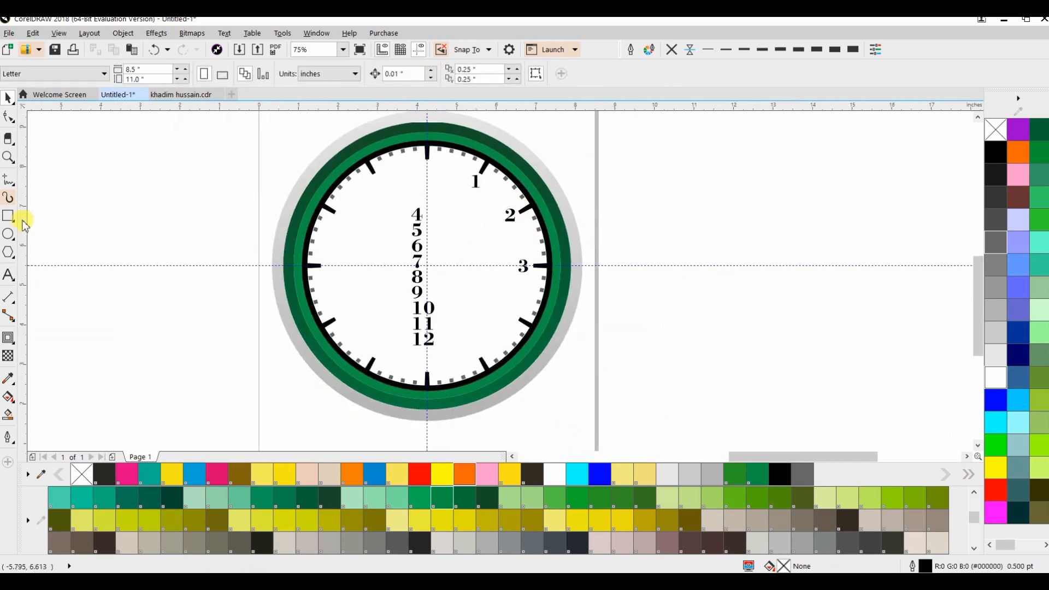
Draw a guide circle about 5.3 inches in diameter, centred on the clock, just inside the hour markers
left_click(8, 234)
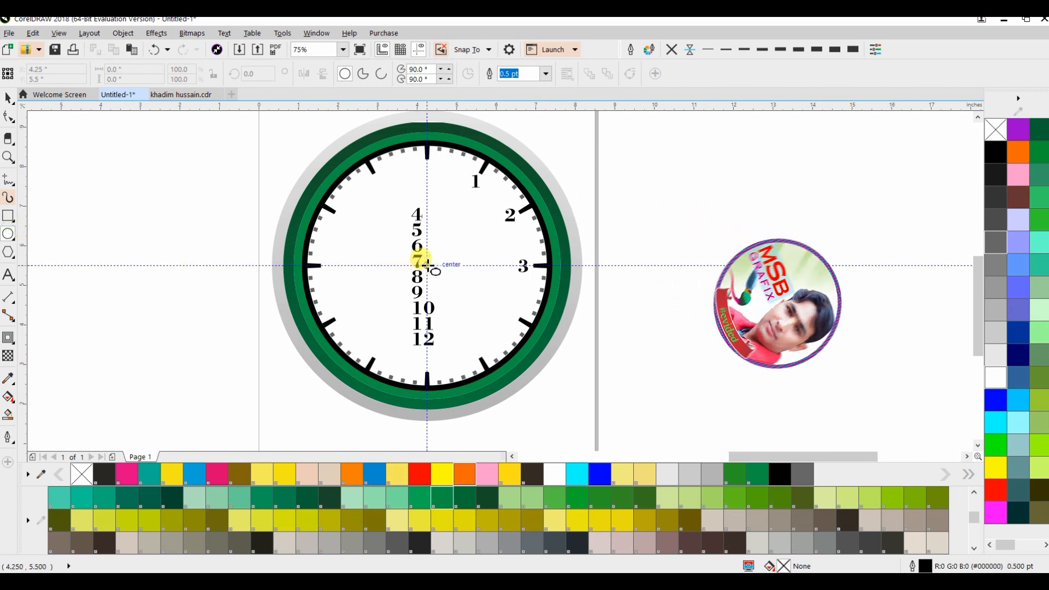
left_click_drag(427, 266, 532, 218)
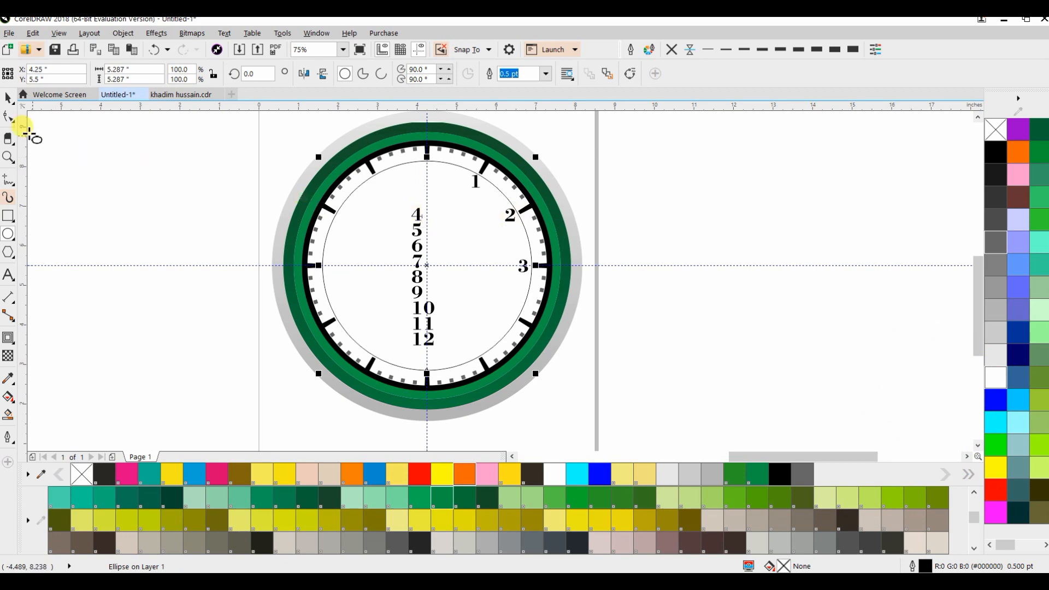
left_click(128, 169)
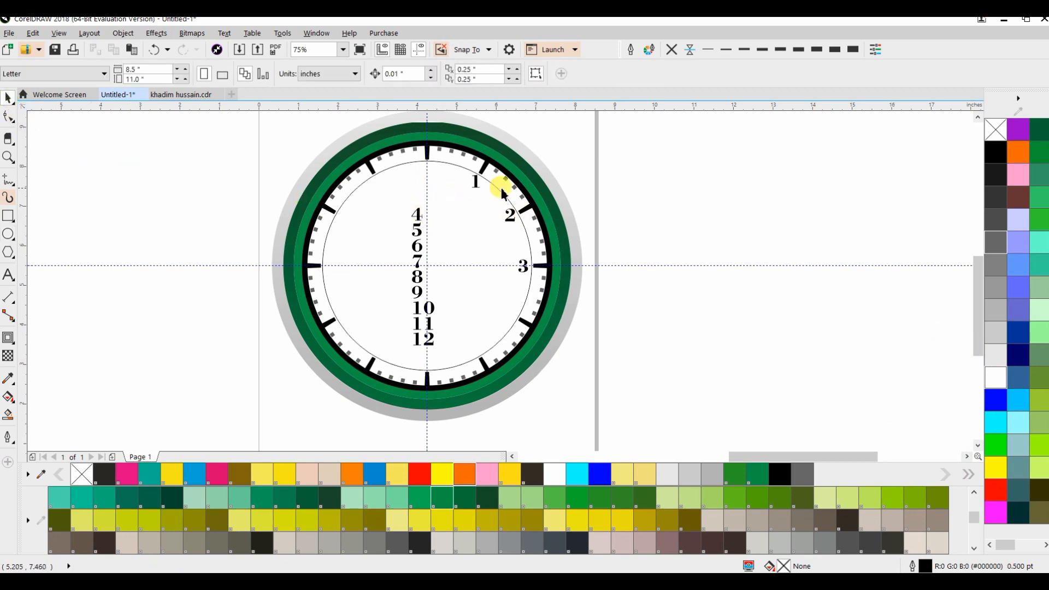
Add a smaller concentric copy of the guide circle, about 4.5 inches in diameter, inside the numerals
scroll(498, 180, "up", 3)
scroll(462, 218, "down", 3)
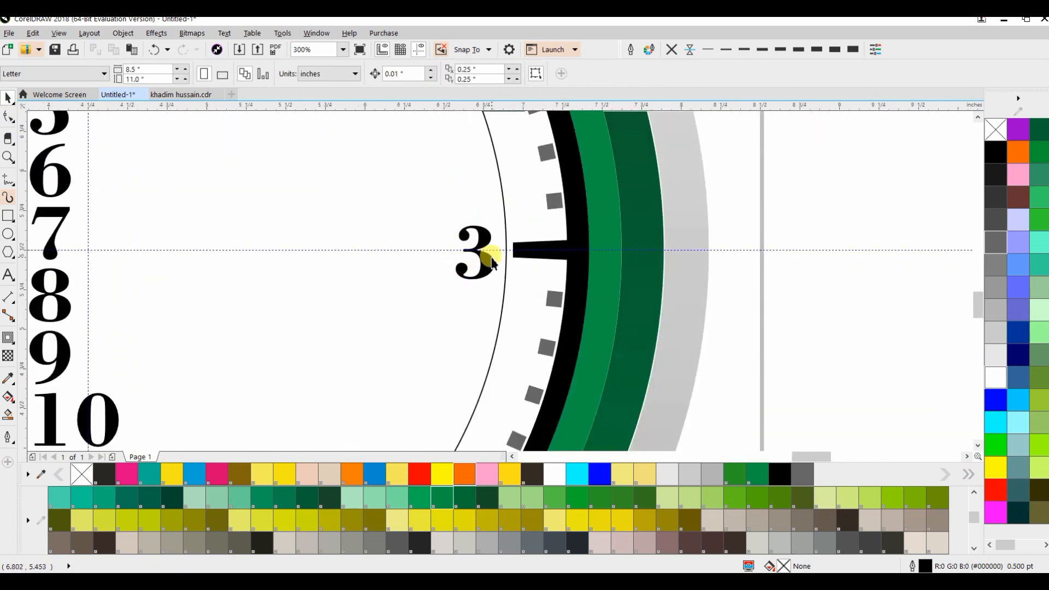
left_click(481, 257)
scroll(520, 264, "down", 2)
left_click(492, 309)
scroll(528, 393, "down", 2)
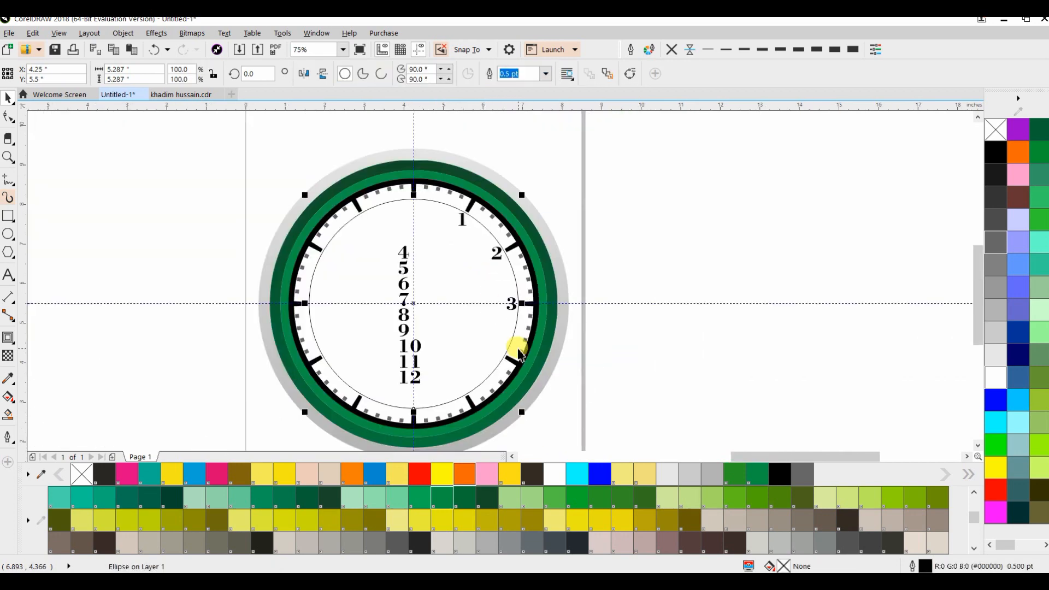
left_click_drag(527, 411, 512, 409)
left_click(703, 389)
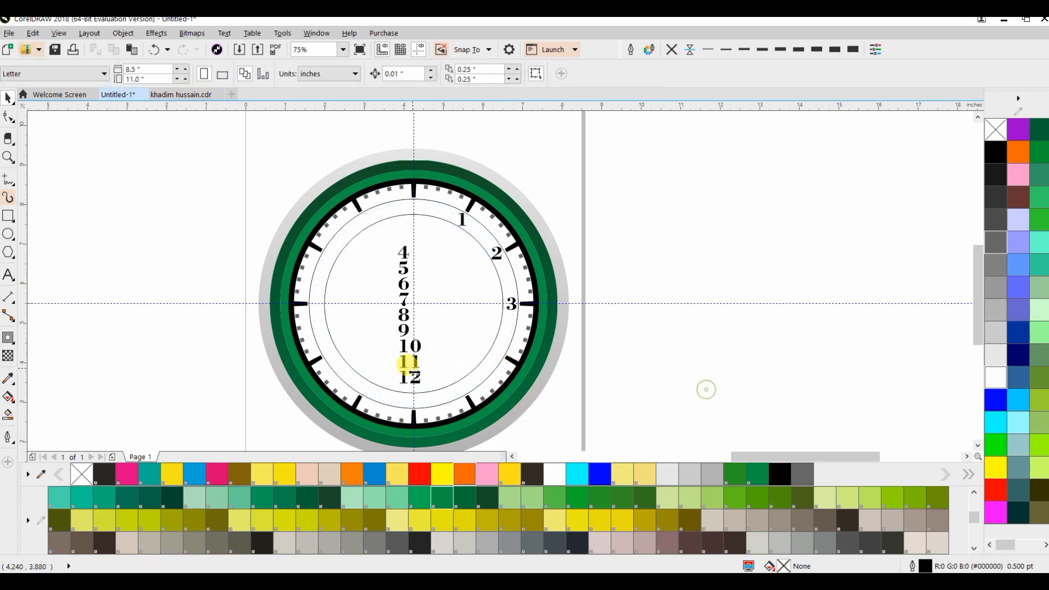
Move the numerals 8 to 12 to the upper left of the clock face and 4 to 7 to the lower right
scroll(382, 328, "up", 2)
left_click_drag(374, 325, 308, 365)
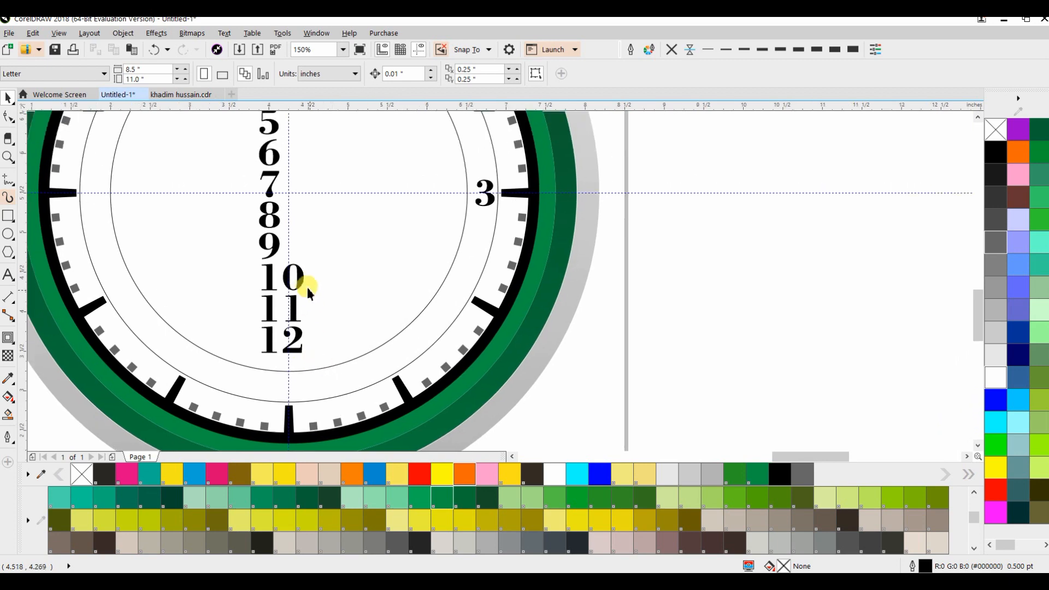
scroll(300, 270, "up", 2)
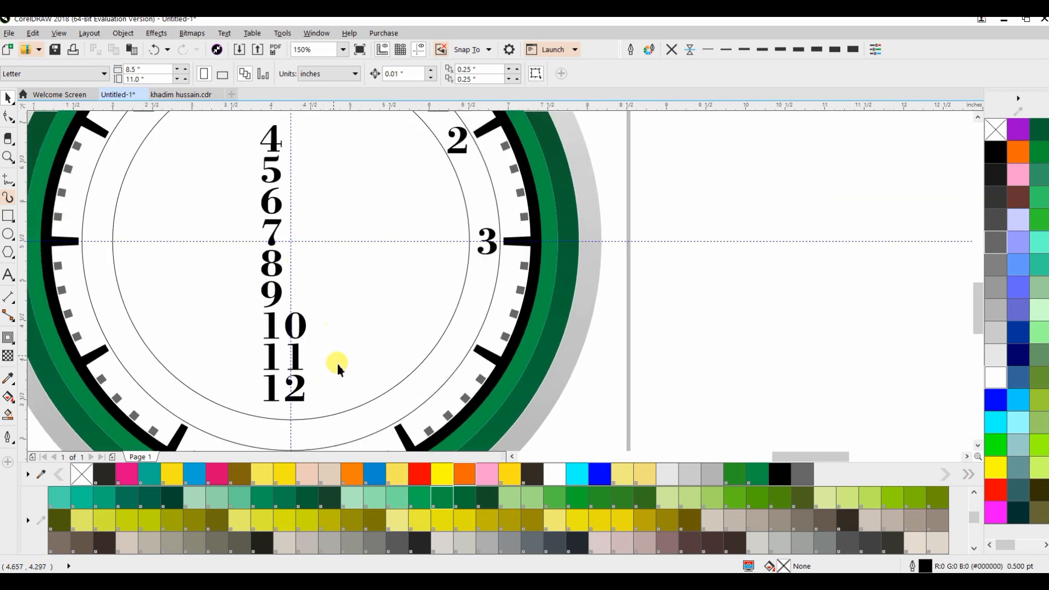
scroll(445, 352, "down", 2)
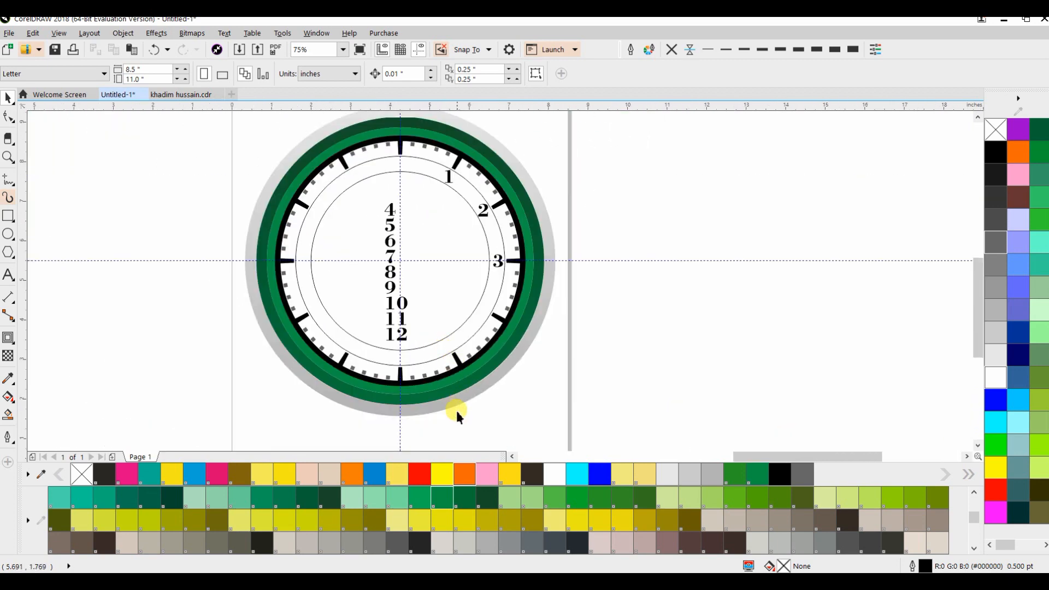
left_click_drag(381, 350, 352, 206)
left_click_drag(482, 424, 425, 304)
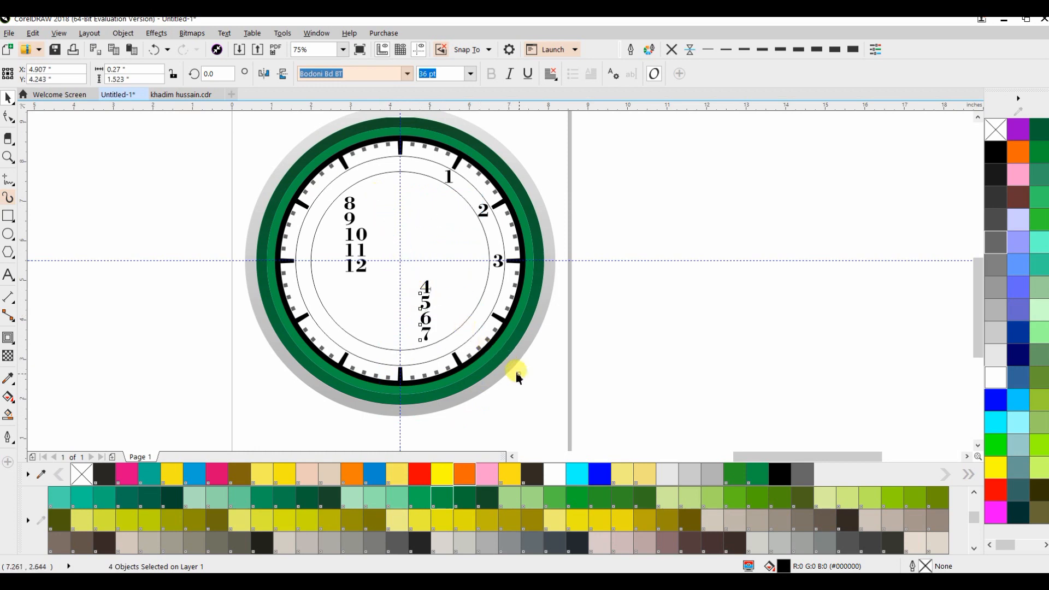
left_click(517, 377)
Delete both guide circles and place the numerals 4, 5 and 6 just inside their matching hour markers
scroll(484, 343, "up", 2)
left_click_drag(369, 240, 496, 278)
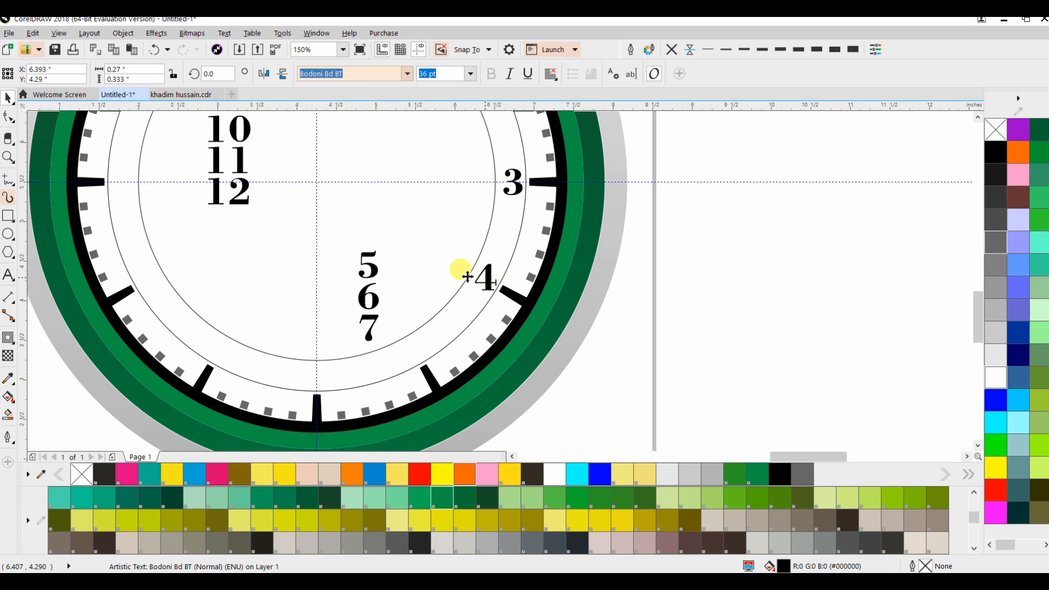
left_click_drag(372, 280, 432, 334)
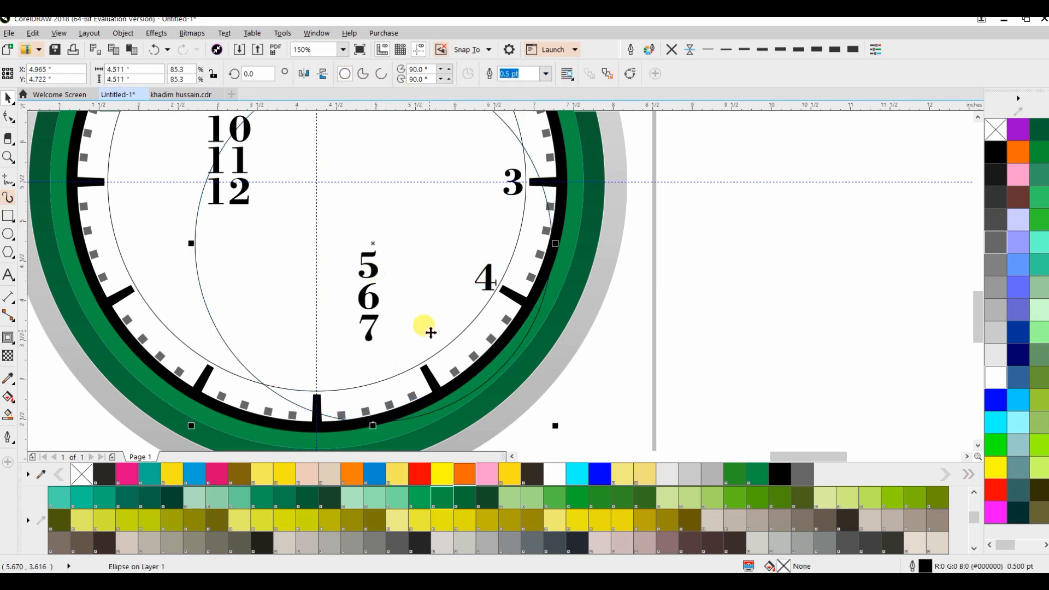
key("Delete")
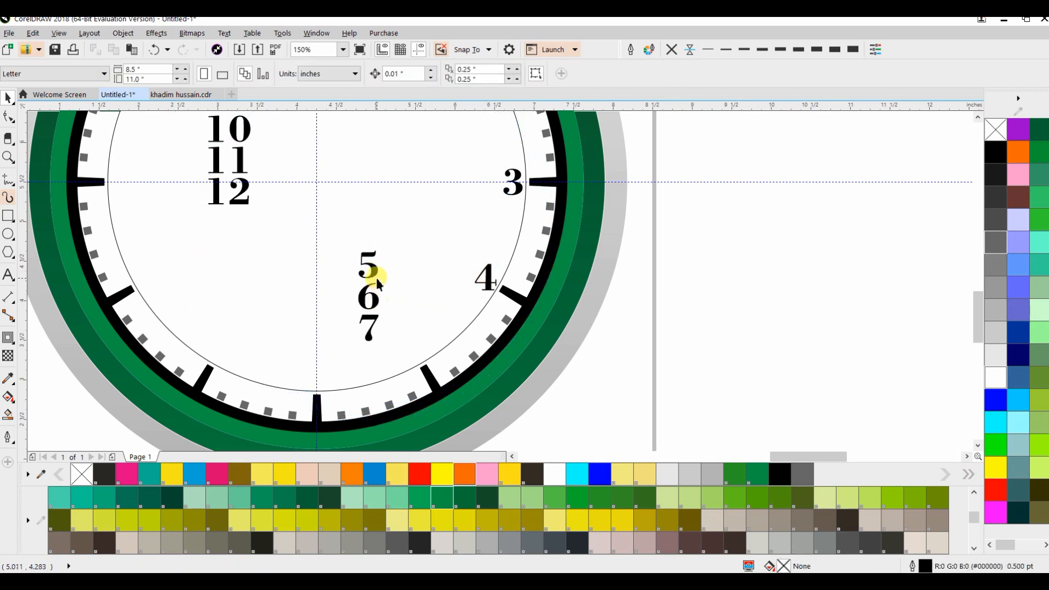
key("ctrl+z")
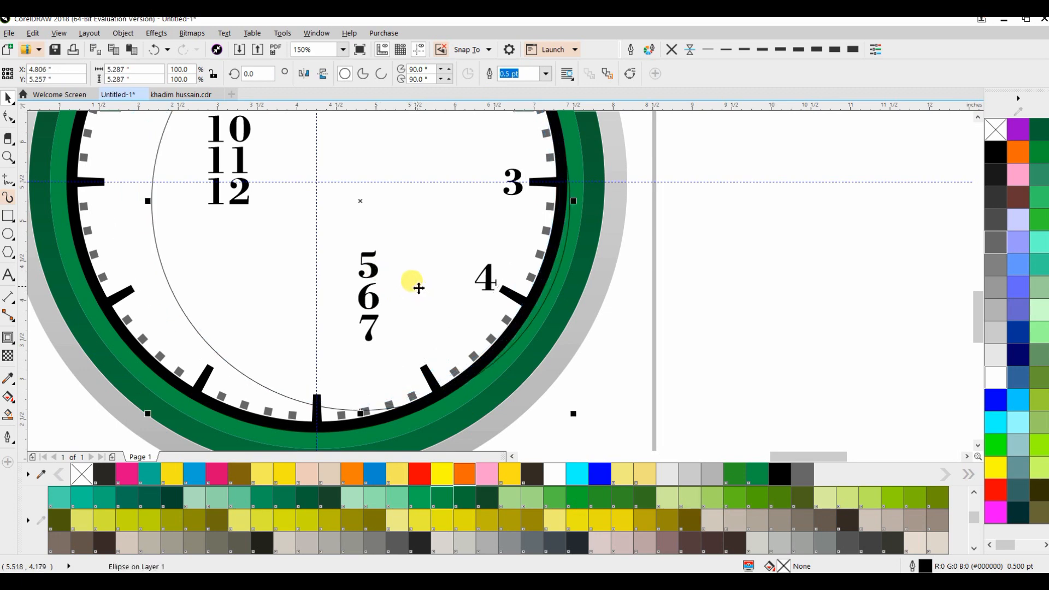
key("Delete")
left_click_drag(374, 273, 425, 365)
left_click_drag(379, 309, 330, 389)
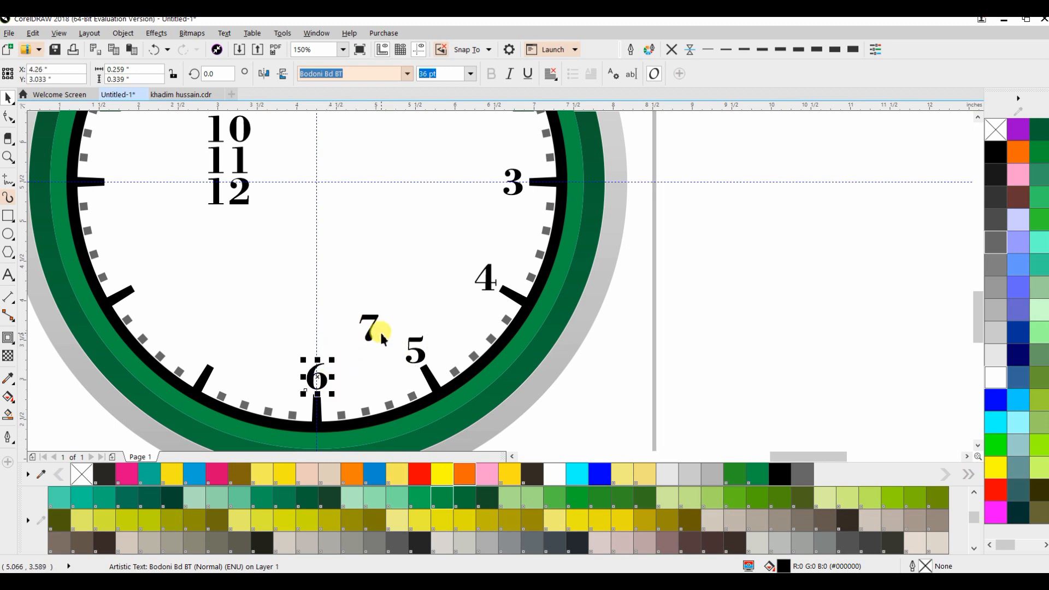
Move the numerals 7, 9 and 8 to their matching hour marks on the clock face
left_click_drag(364, 337, 217, 360)
left_click_drag(280, 281, 403, 273)
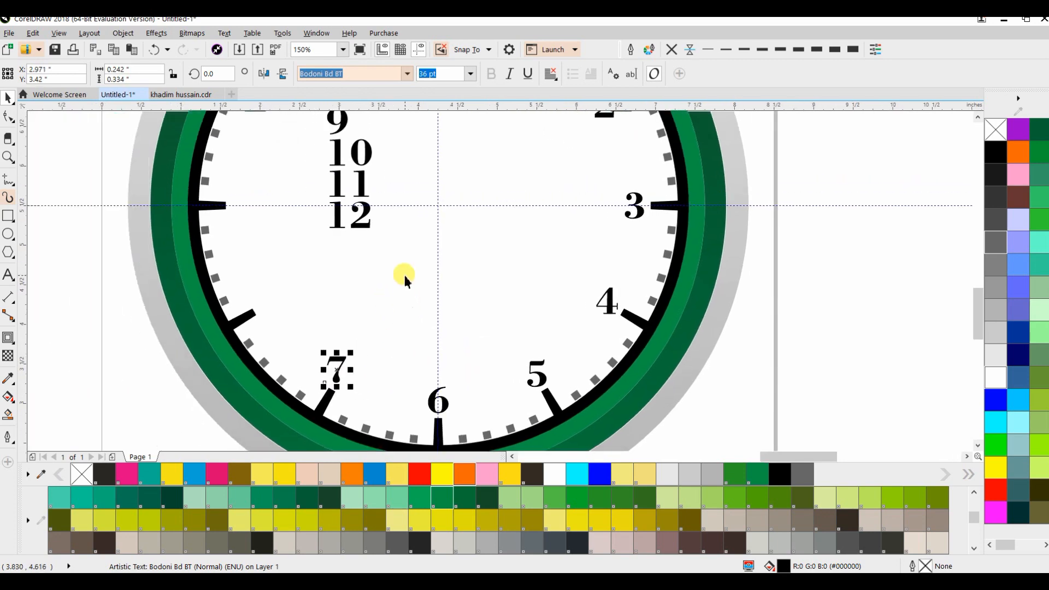
scroll(403, 269, "down", 2)
left_click_drag(372, 197, 327, 243)
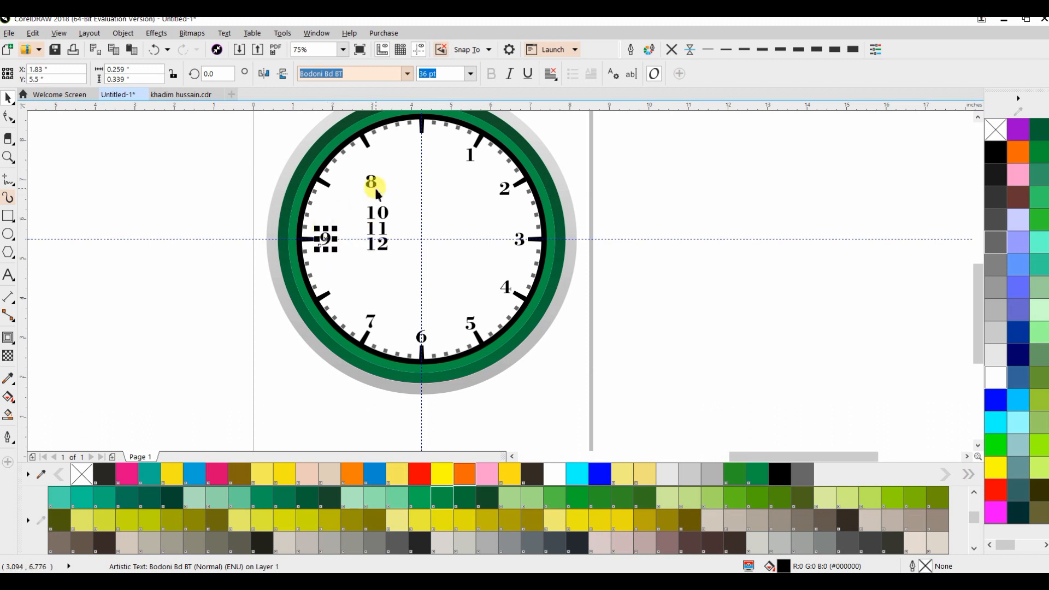
left_click_drag(375, 191, 342, 293)
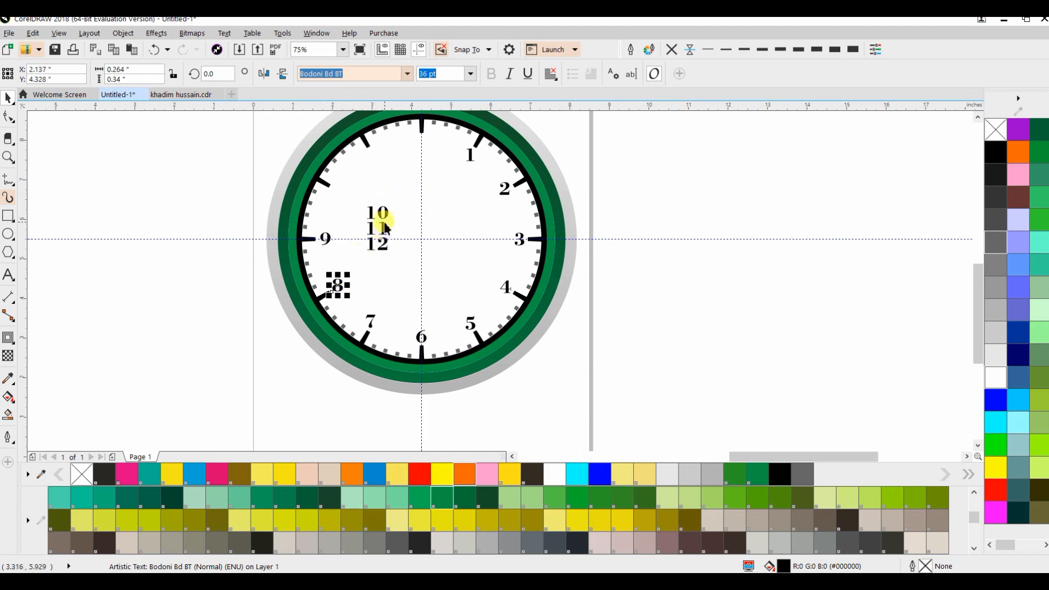
Move the numerals 10, 11 and 12 to their matching hour marks on the clock face
left_click_drag(385, 222, 375, 160)
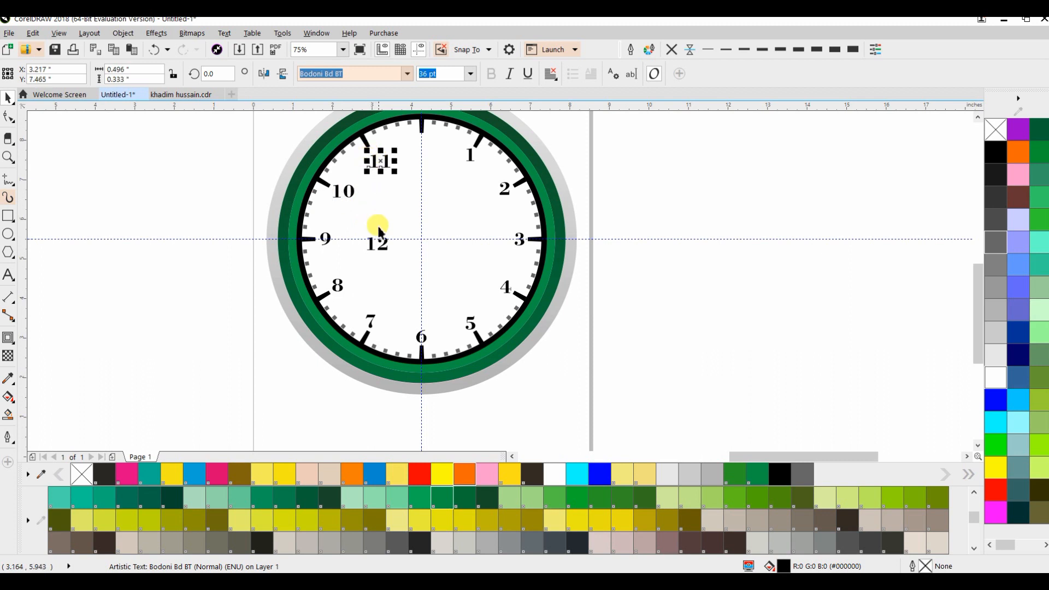
left_click_drag(384, 245, 418, 147)
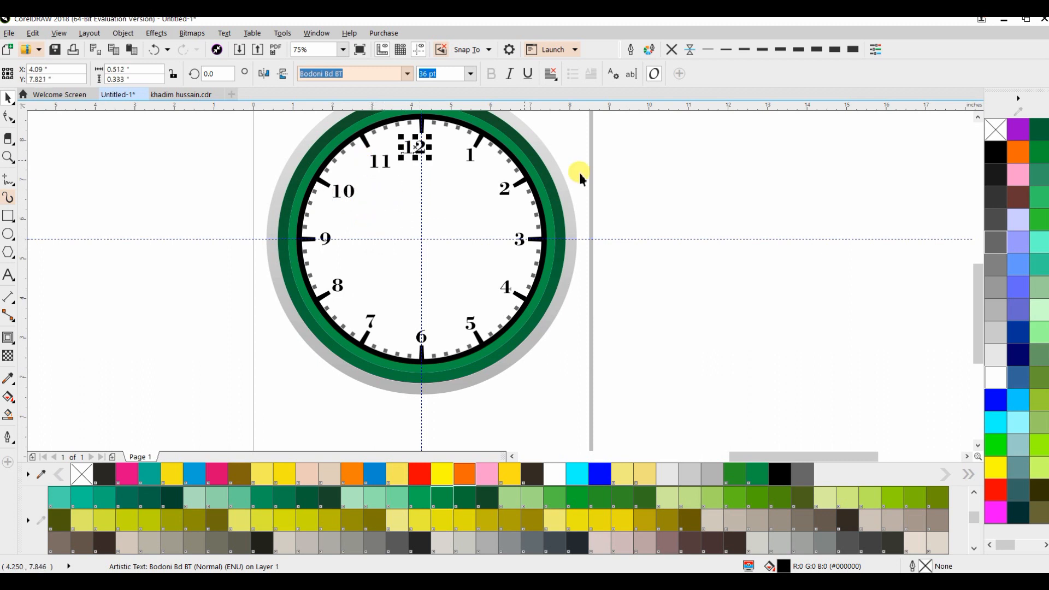
left_click(576, 161)
scroll(371, 191, "up", 5)
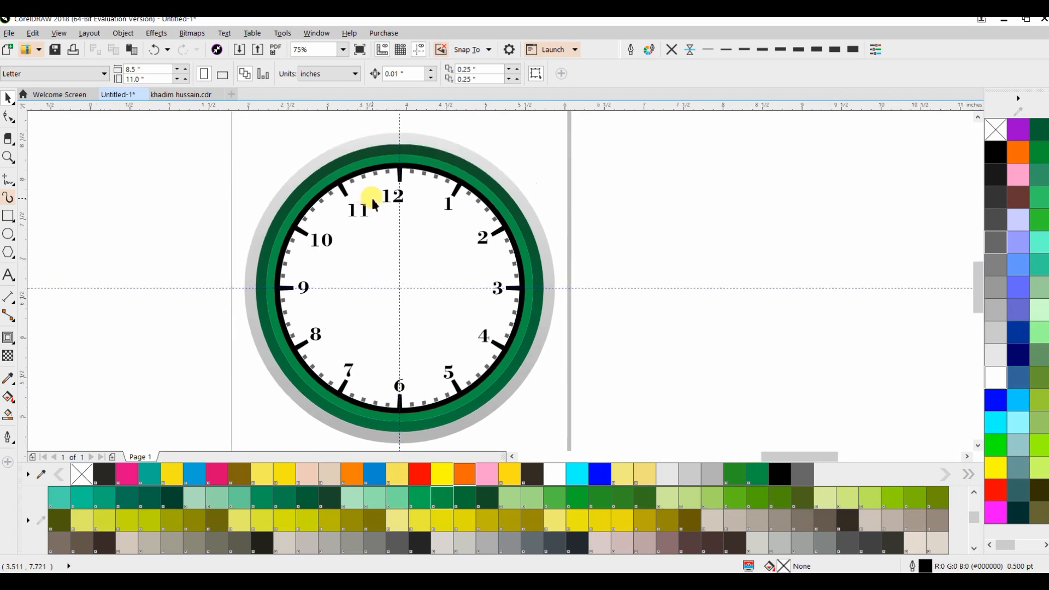
Centre the 12 on the vertical guideline and nudge the 11 and 10 closer to their hour marks
scroll(377, 237, "up", 2)
left_click_drag(417, 243, 470, 212)
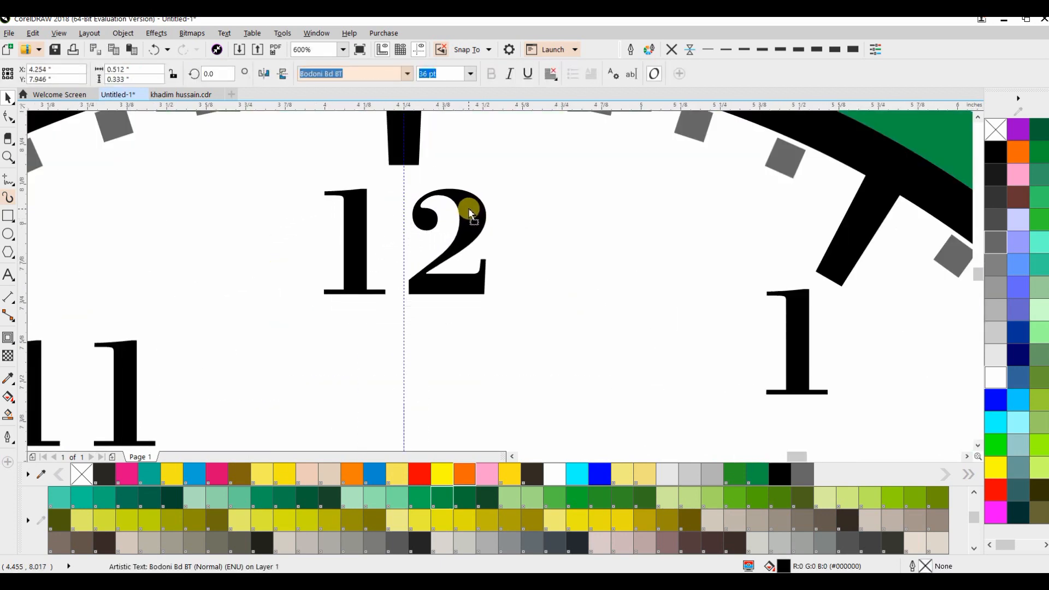
scroll(437, 236, "down", 2)
left_click_drag(330, 266, 306, 247)
left_click_drag(454, 247, 572, 153)
left_click_drag(386, 239, 377, 228)
Align the 9 with its hour mark on the horizontal guideline and shift the 8 slightly lower beside its mark
left_click_drag(395, 319, 414, 173)
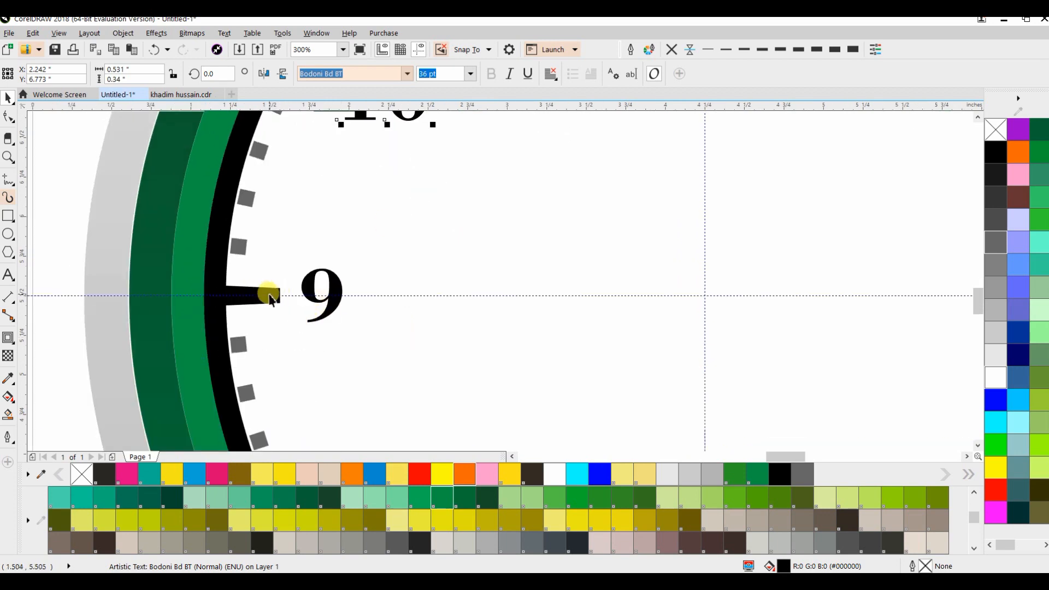
left_click_drag(307, 291, 300, 292)
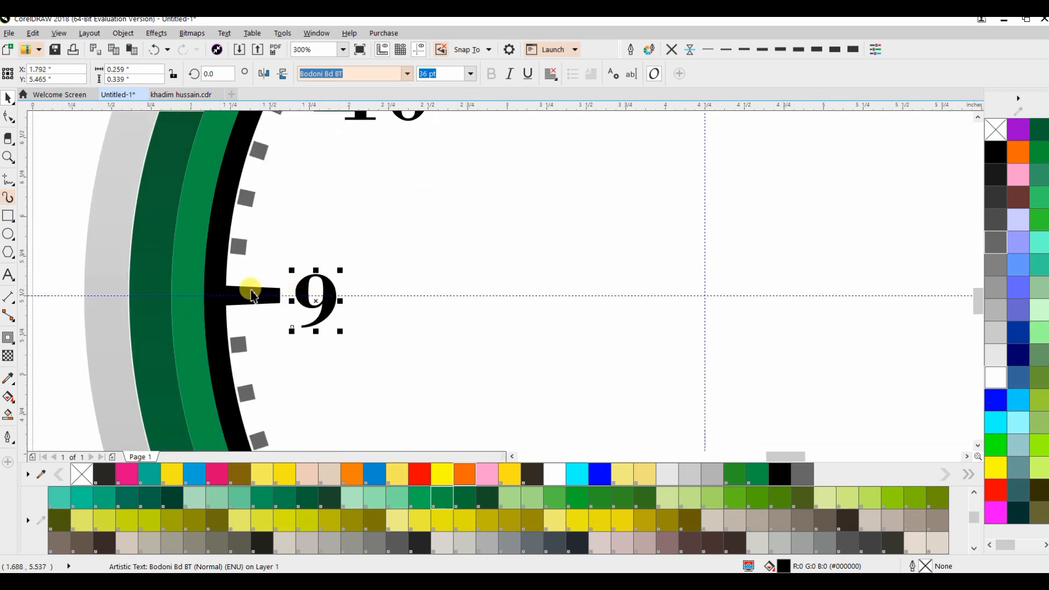
scroll(348, 336, "down", 1)
left_click_drag(368, 374, 317, 224)
scroll(292, 283, "up", 1)
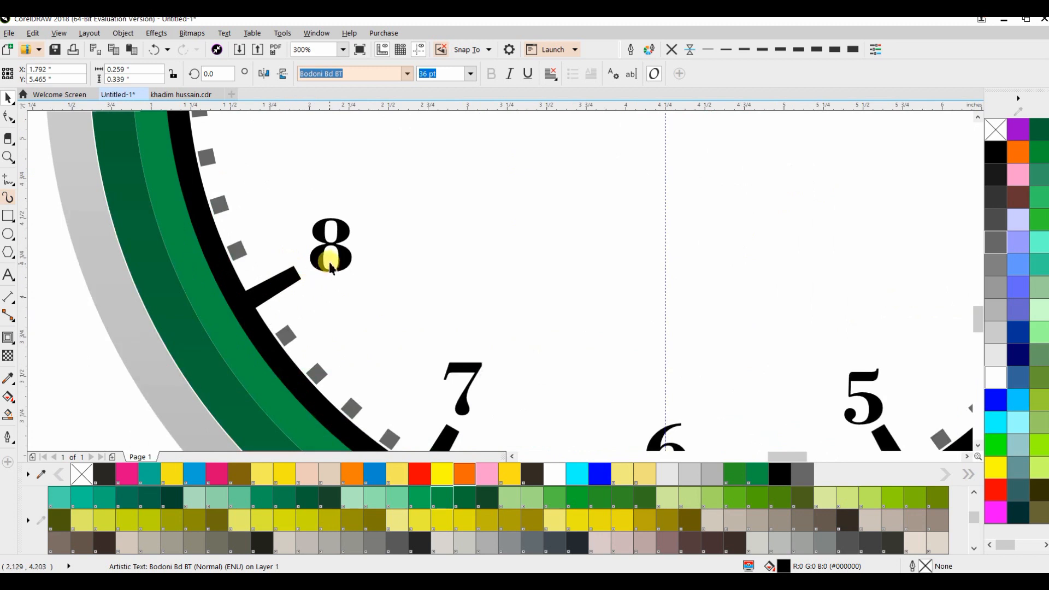
left_click_drag(322, 261, 326, 276)
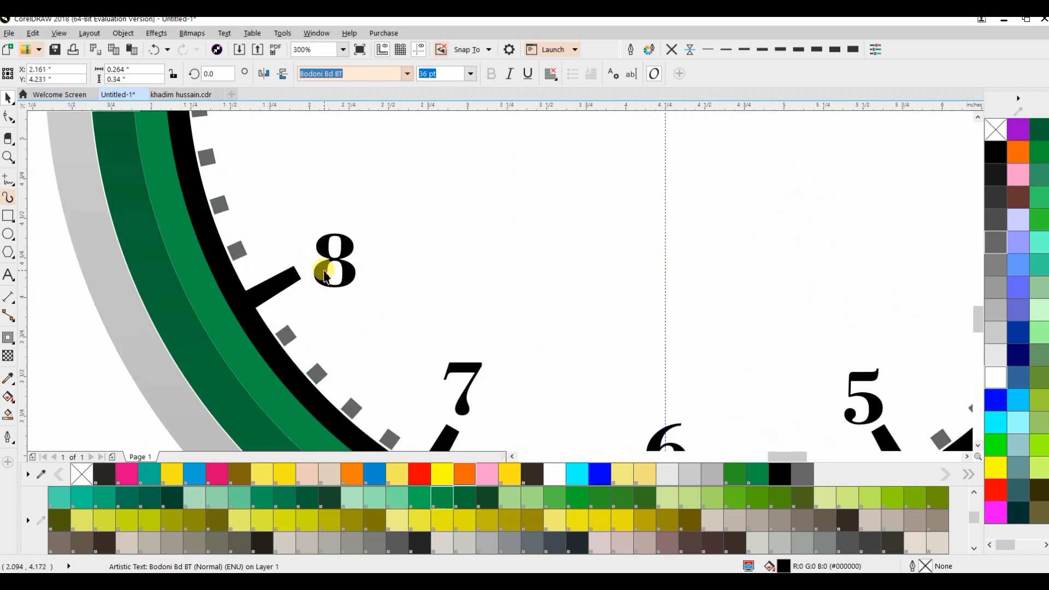
Nudge the 7 slightly lower beside its hour mark and centre the 6 on the vertical guideline
mouse_move(473, 373)
left_mouse_down()
mouse_move(414, 300)
mouse_move(487, 384)
left_mouse_up()
left_click_drag(445, 303, 326, 158)
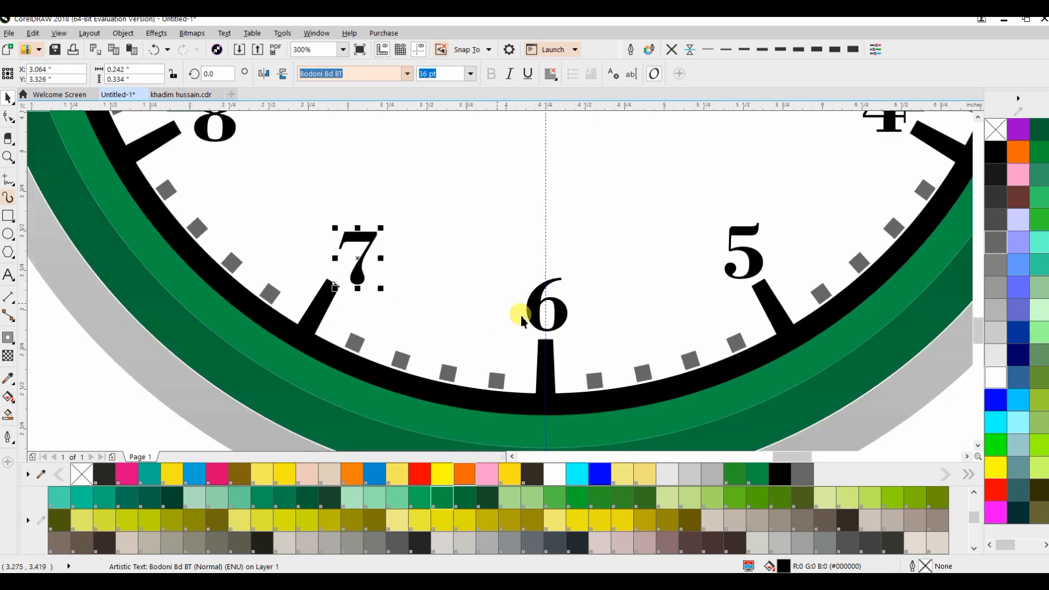
left_click_drag(560, 325, 558, 324)
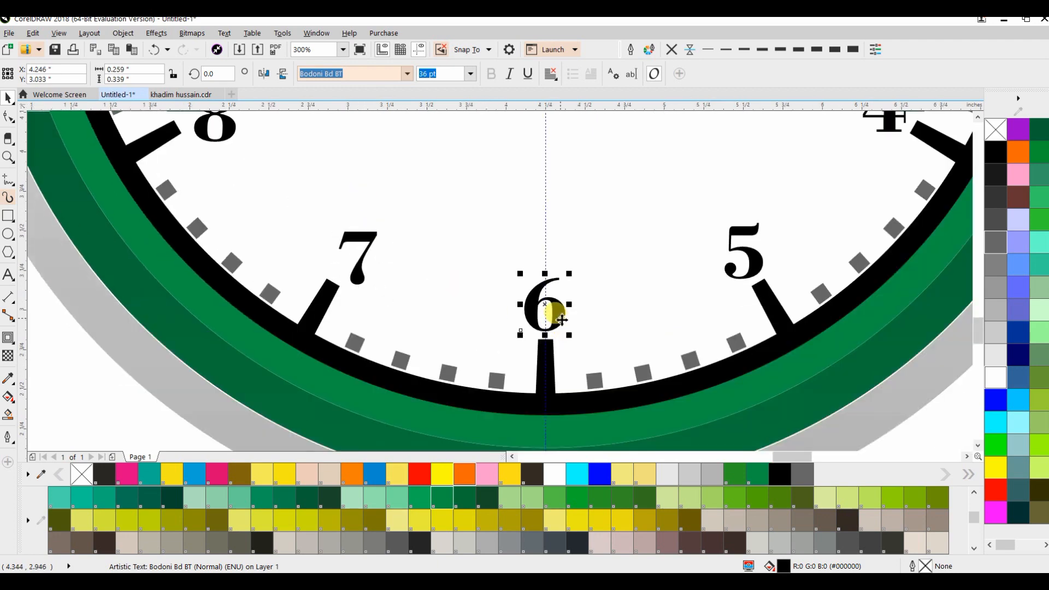
Group all the clock artwork and numerals into one object
scroll(554, 308, "down", 1)
scroll(555, 307, "down", 6)
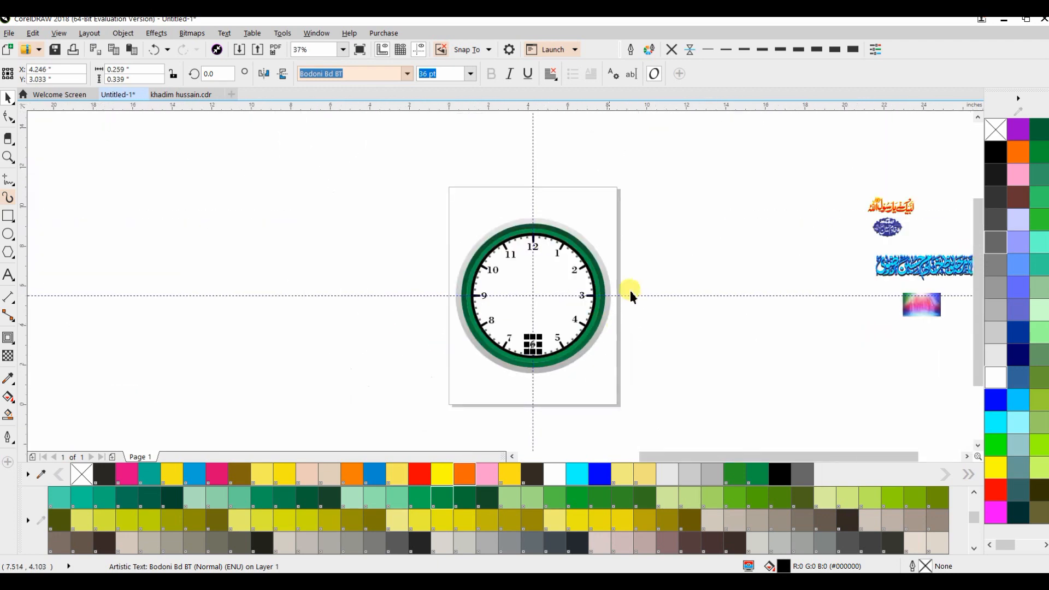
left_click_drag(581, 290, 425, 395)
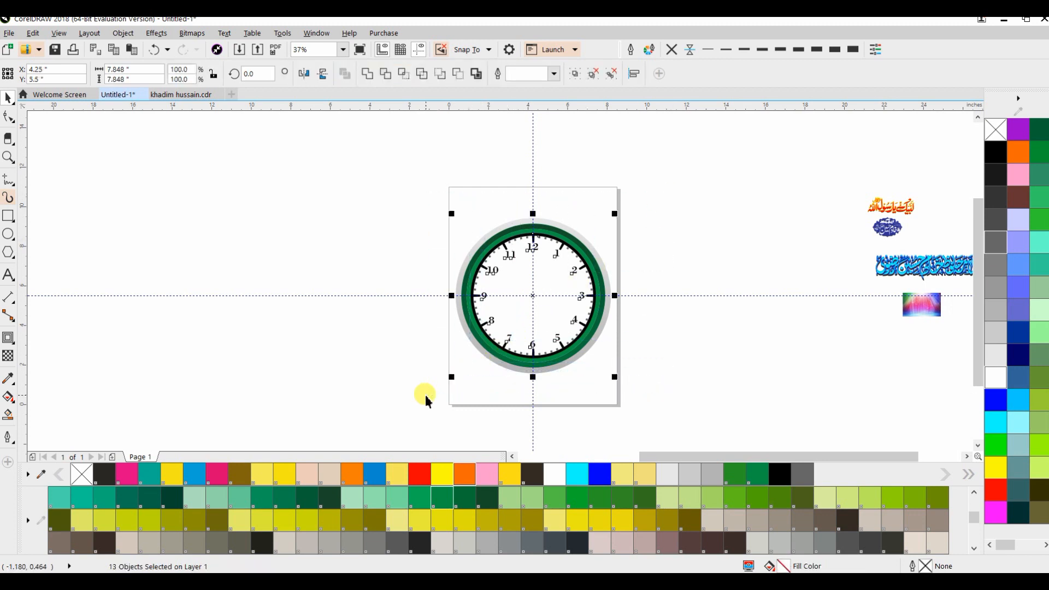
key("ctrl+g")
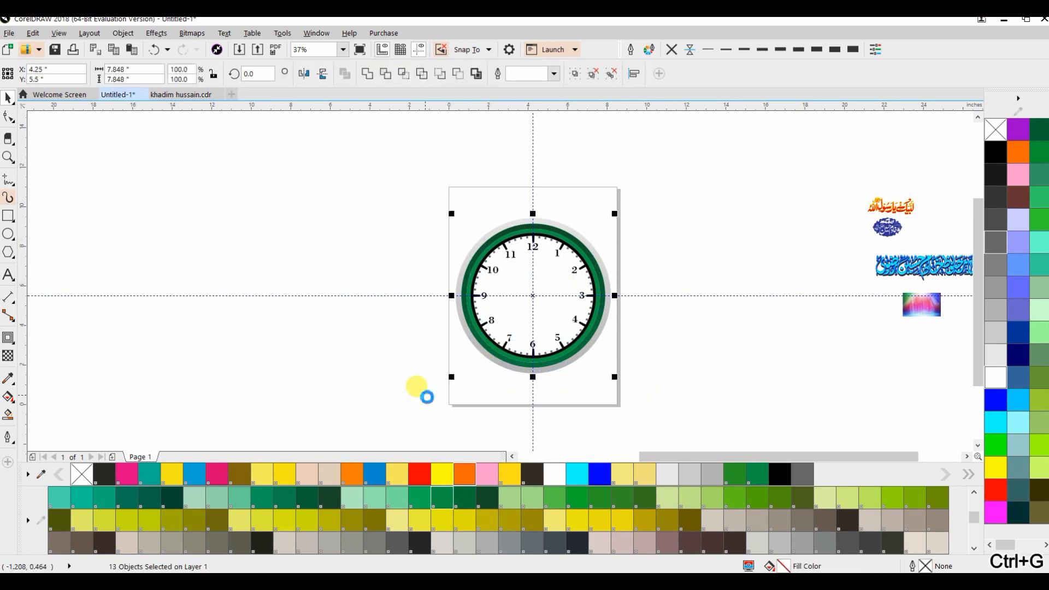
left_click(415, 334)
left_click_drag(506, 297, 463, 321)
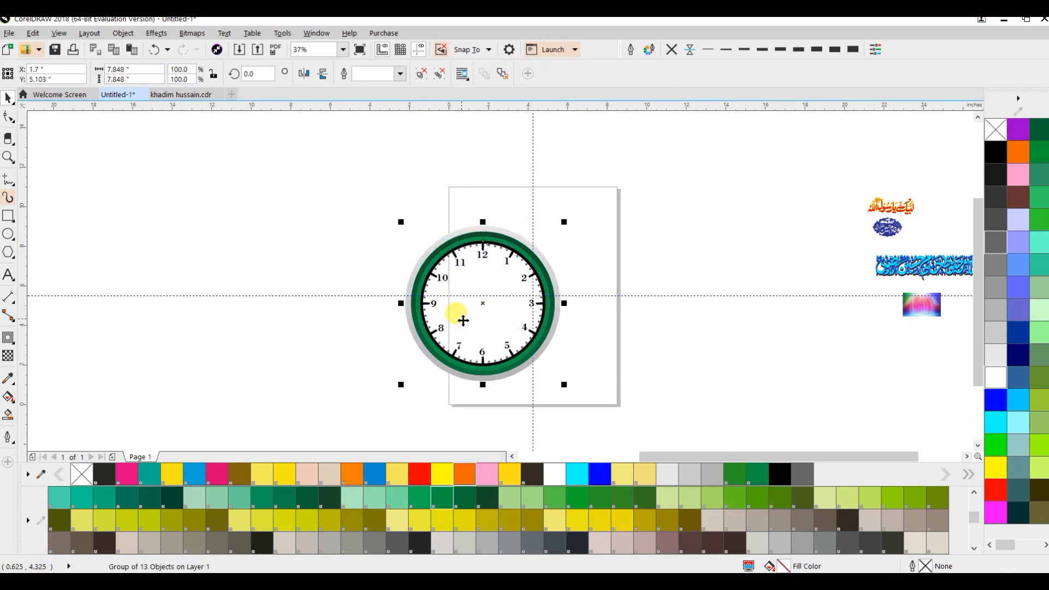
key("ctrl+z")
left_click(316, 334)
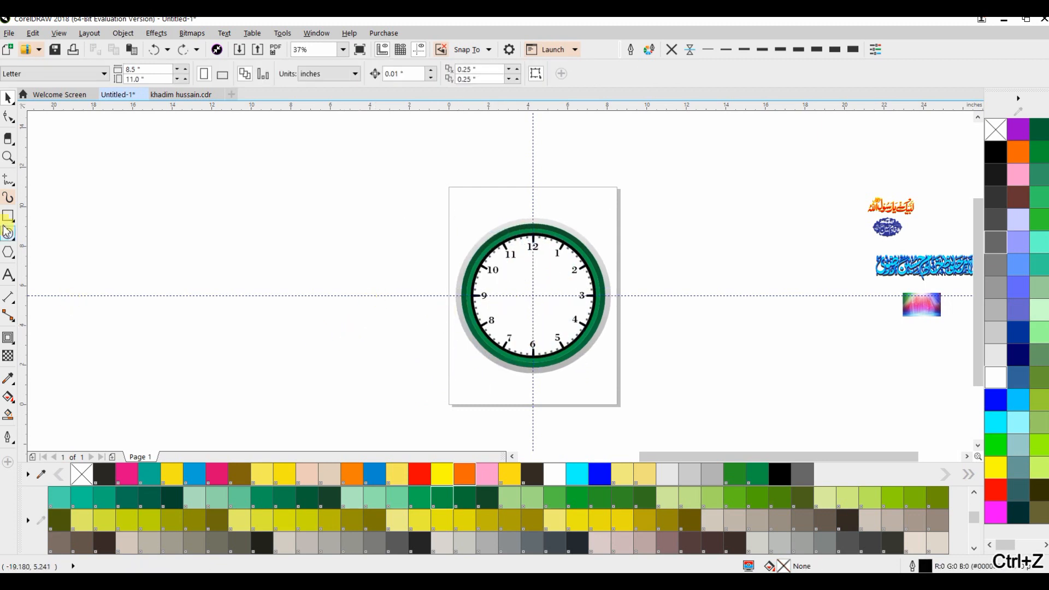
Draw a circle about 4.67 inches across, centred on the clock face where the guidelines cross
left_click(21, 234)
mouse_move(534, 297)
left_mouse_down()
mouse_move(534, 328)
mouse_move(534, 305)
mouse_move(510, 330)
mouse_move(520, 344)
left_mouse_up()
key("ctrl+z")
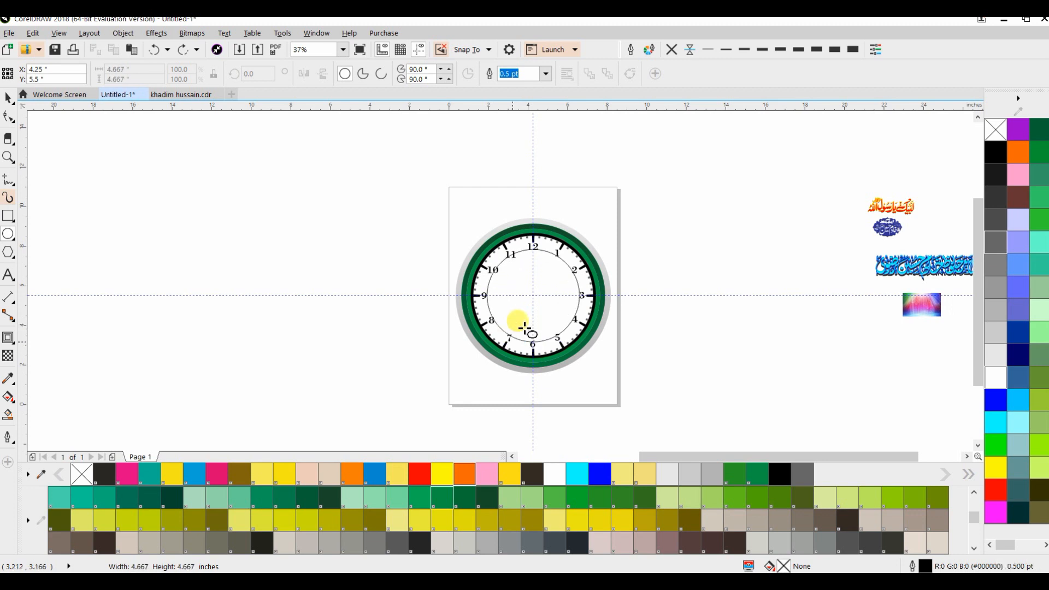
Move the grouped clock off the page to the left, leaving the new circle in place
left_click(7, 100)
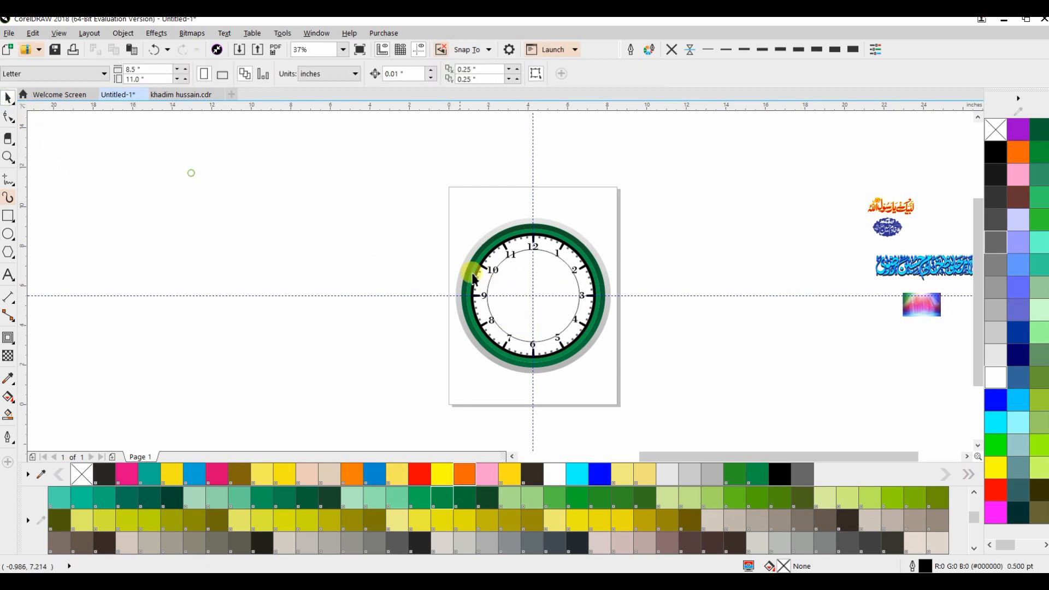
left_click_drag(573, 265, 325, 224)
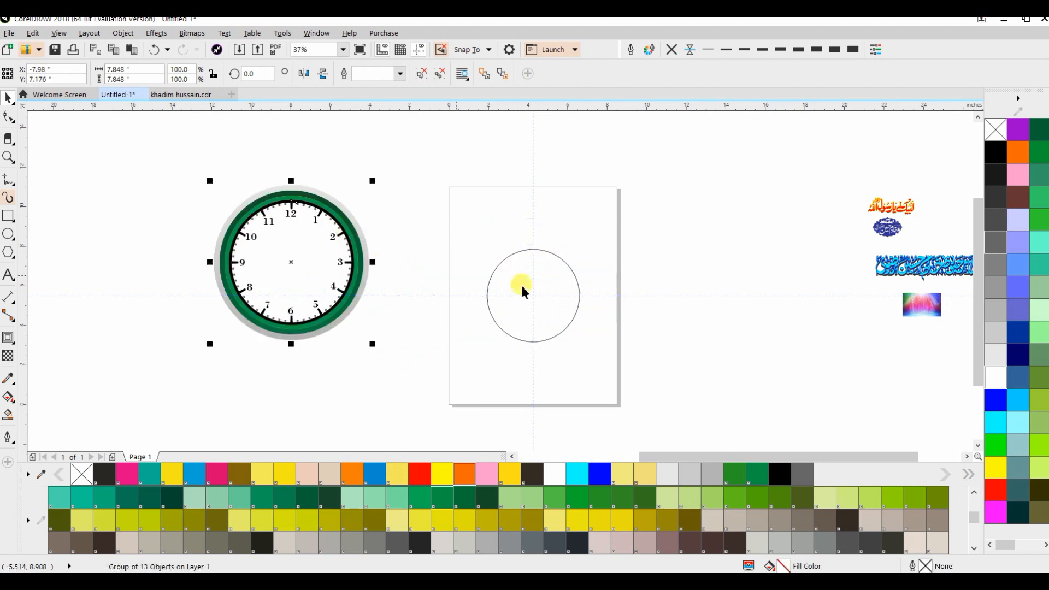
left_click(551, 302)
left_click_drag(774, 286, 682, 279)
Move the calligraphy pieces, light-ray image and portrait photo together closer to the circle on the page
left_click_drag(700, 164, 718, 174)
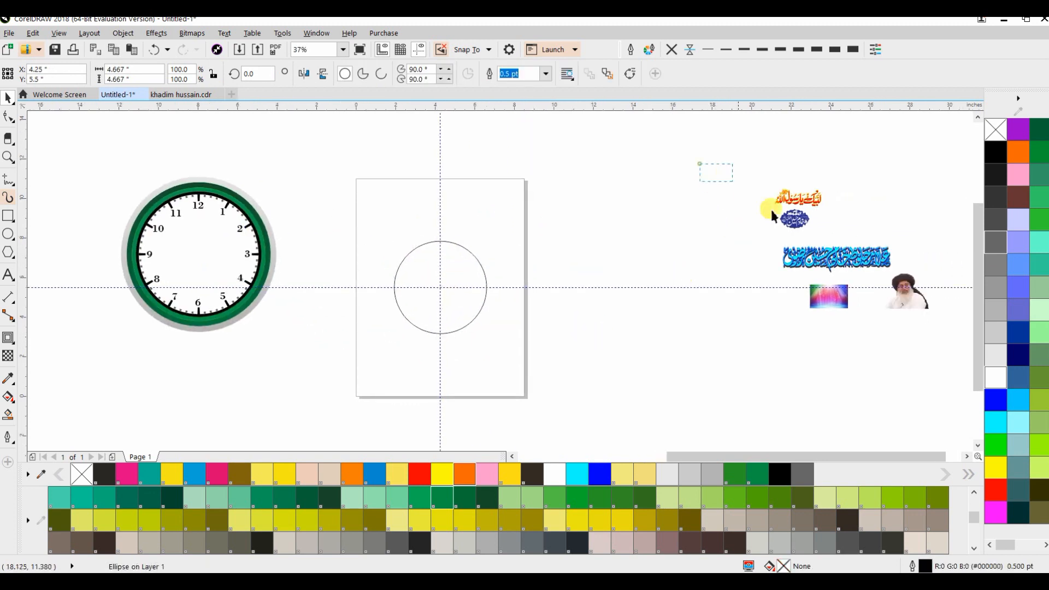
left_click_drag(943, 354, 944, 356)
left_click_drag(903, 298, 629, 301)
left_click(448, 296)
scroll(444, 296, "up", 2)
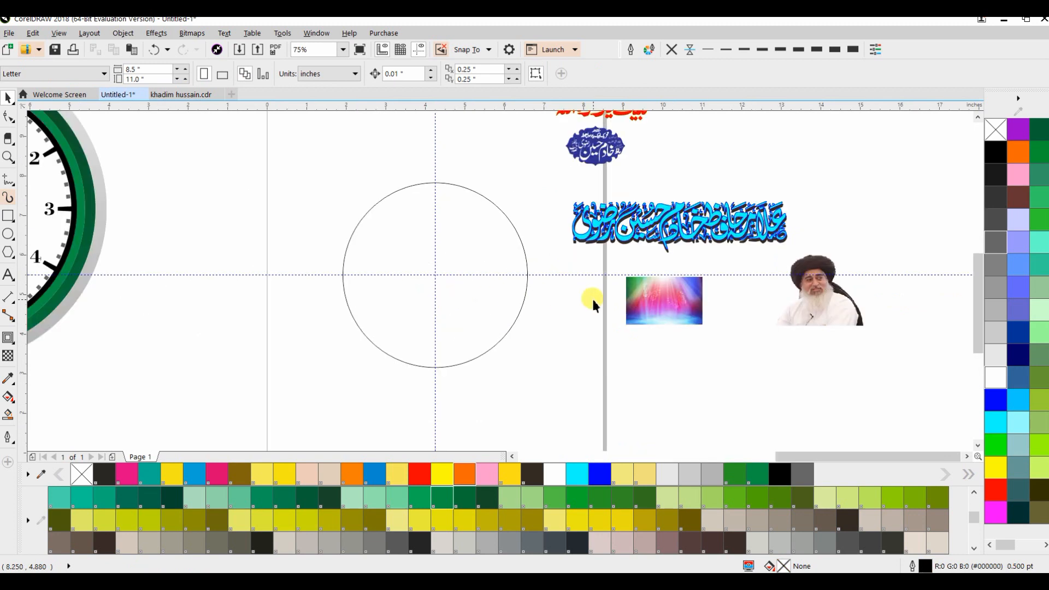
Place the portrait photo inside the circle, near its centre
left_click_drag(822, 323, 383, 314)
left_click(468, 298)
left_click_drag(468, 298, 486, 303)
key("ctrl+z")
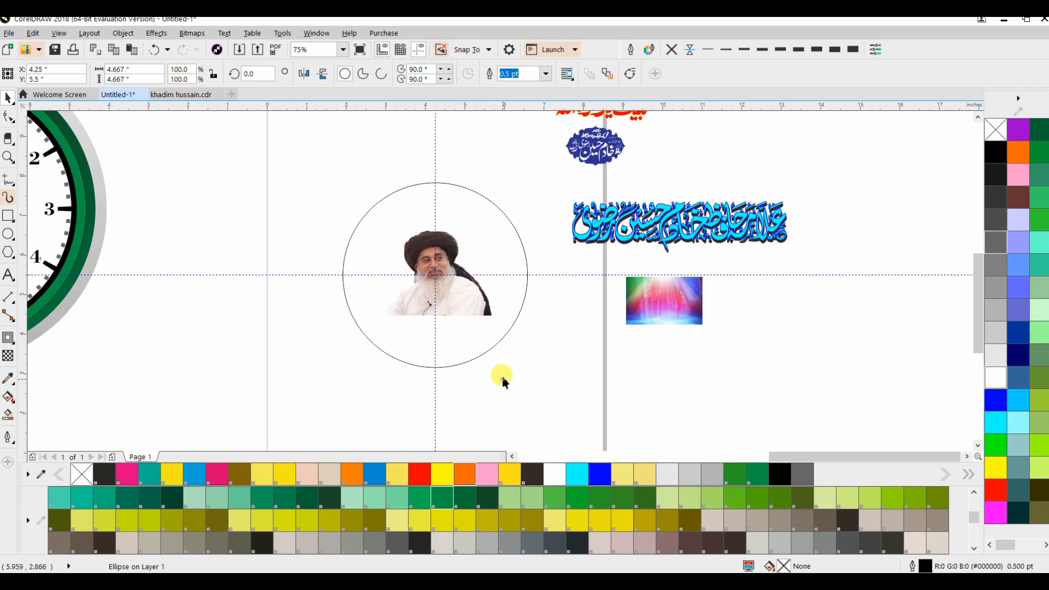
Lock the circle so that it cannot be moved
right_click(485, 332)
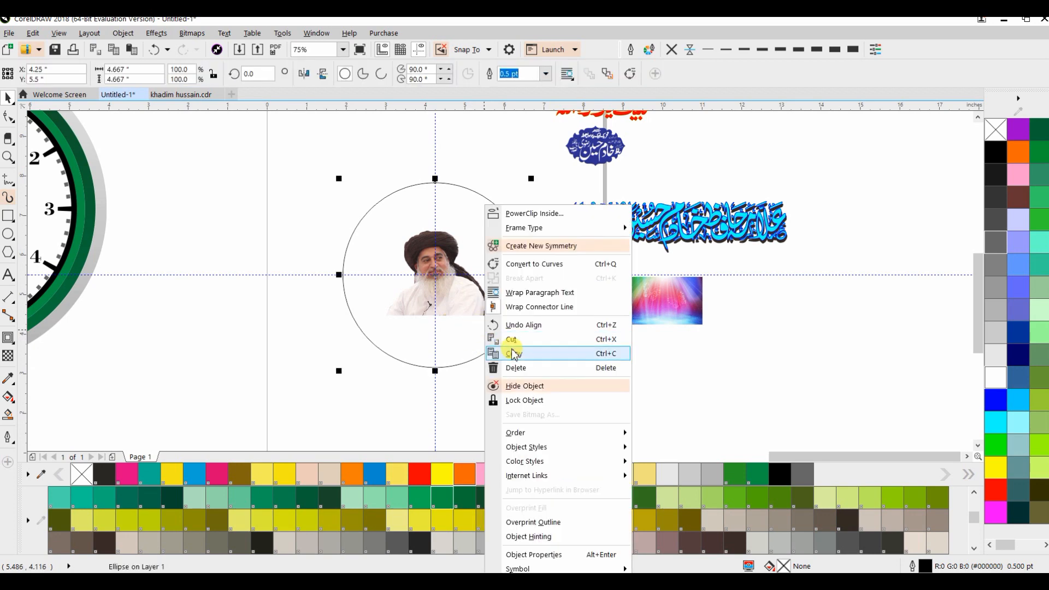
left_click(521, 401)
left_click(514, 390)
left_click_drag(491, 332, 507, 372)
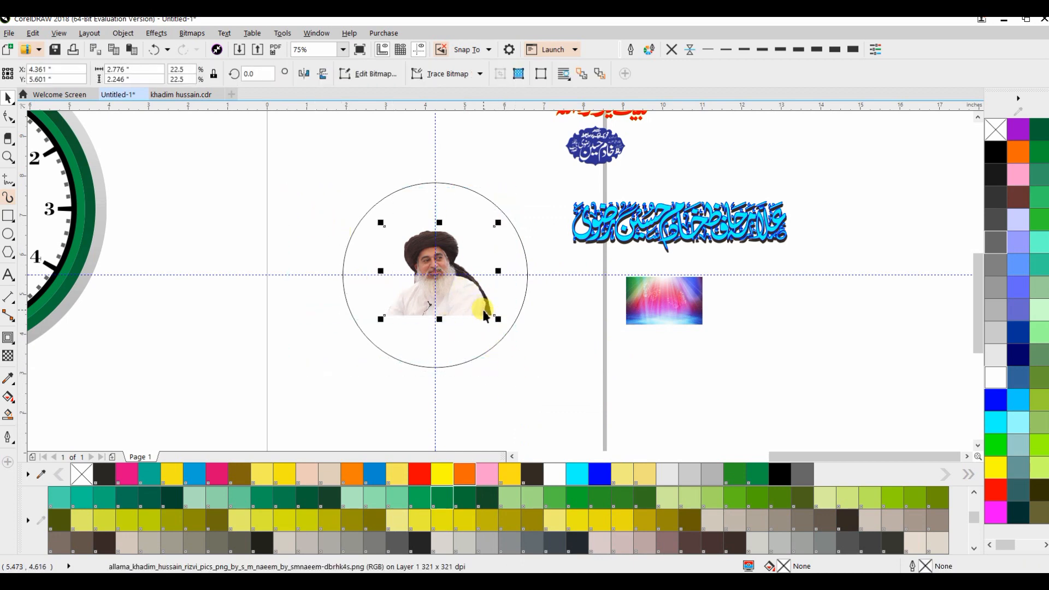
Scale the portrait down to about 1.775 by 1.436 inches and place it in the circle's upper-right quarter
left_click_drag(381, 319, 467, 303)
left_click(386, 194)
left_click_drag(454, 264, 474, 261)
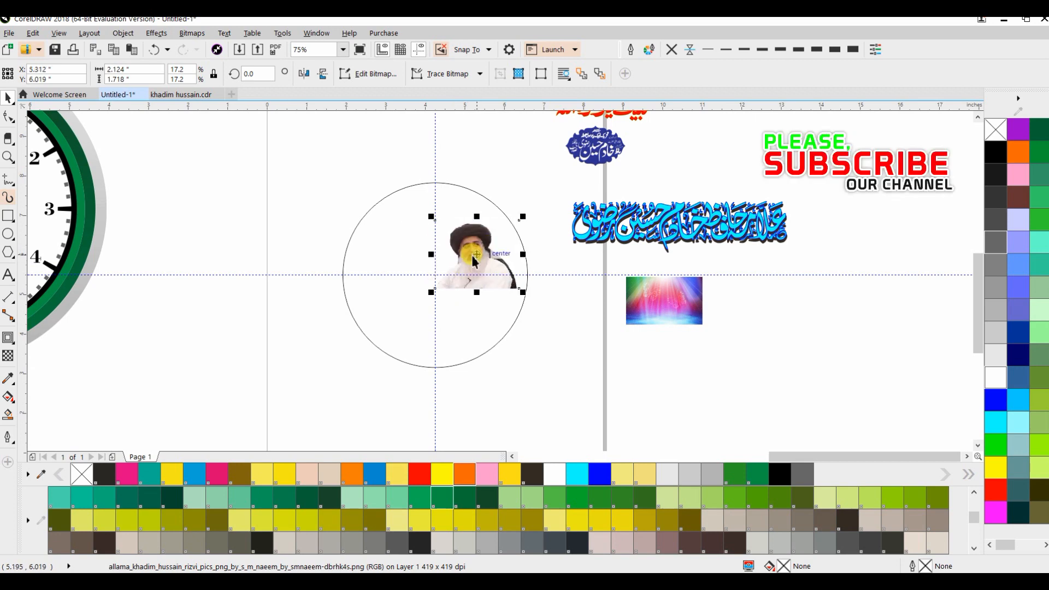
scroll(473, 257, "up", 2)
left_click_drag(662, 389, 599, 344)
scroll(508, 336, "down", 2)
left_click_drag(506, 349, 464, 369)
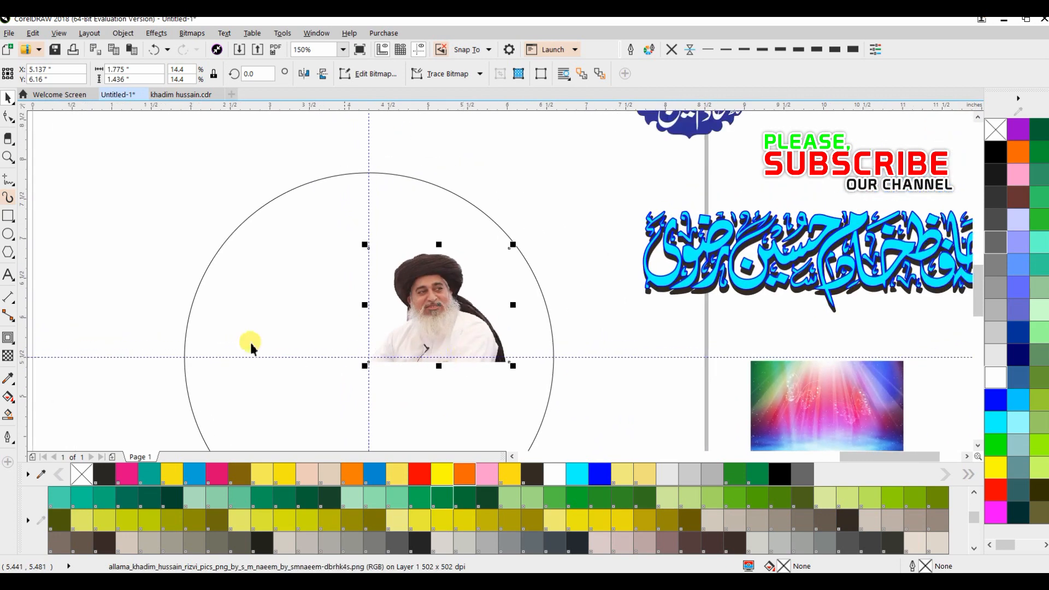
Fade the bottom of the portrait with a downward linear transparency and enlarge the portrait slightly
left_click(8, 360)
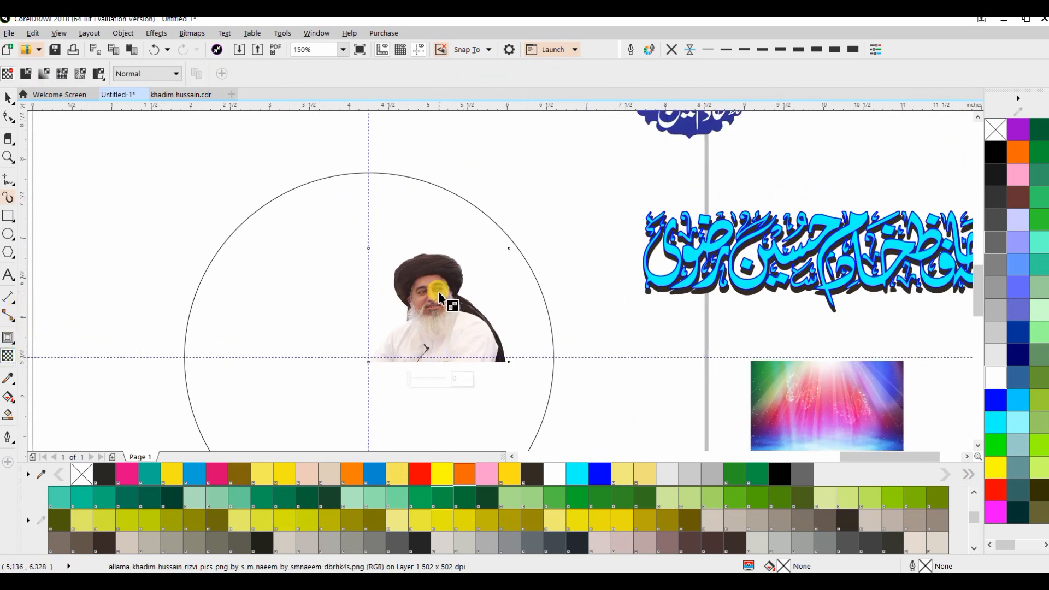
left_click_drag(438, 292, 437, 360)
left_click(438, 293)
left_click_drag(441, 302, 440, 375)
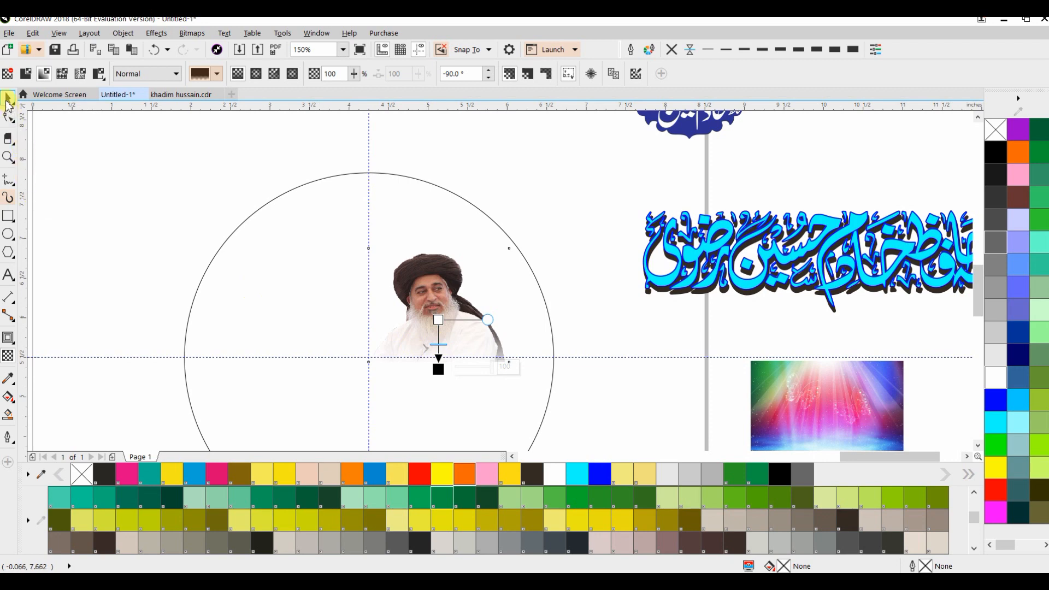
left_click(7, 99)
left_click_drag(368, 248, 359, 239)
left_click(528, 180)
Move the red calligraphy with the yellow outline into the circle, left of the portrait
scroll(493, 275, "down", 1)
left_click_drag(493, 276, 450, 314)
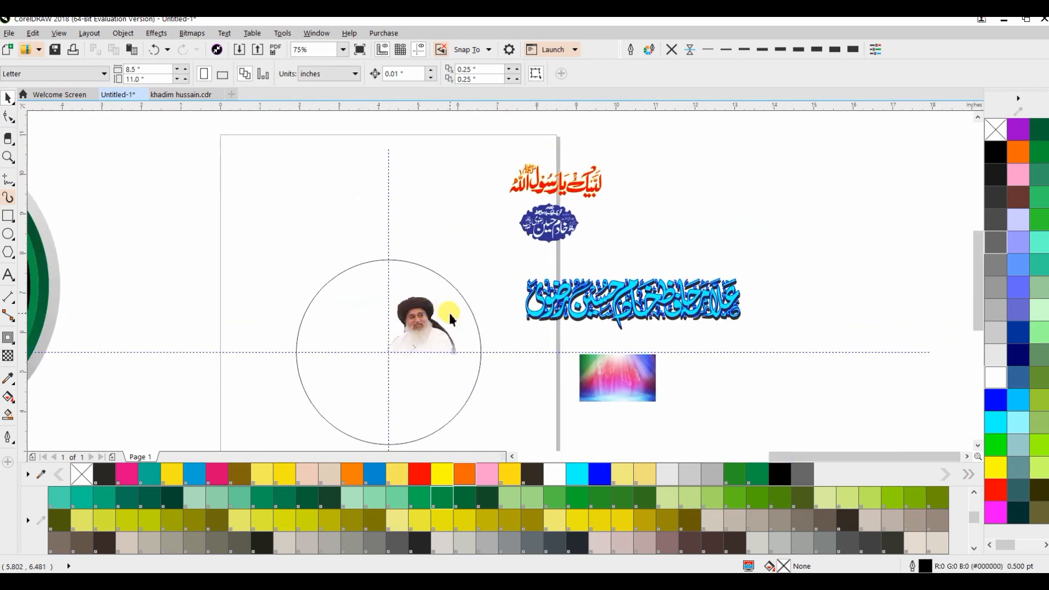
left_click_drag(500, 191, 606, 251)
left_click(641, 231)
left_click_drag(590, 197, 382, 335)
scroll(324, 345, "up", 4)
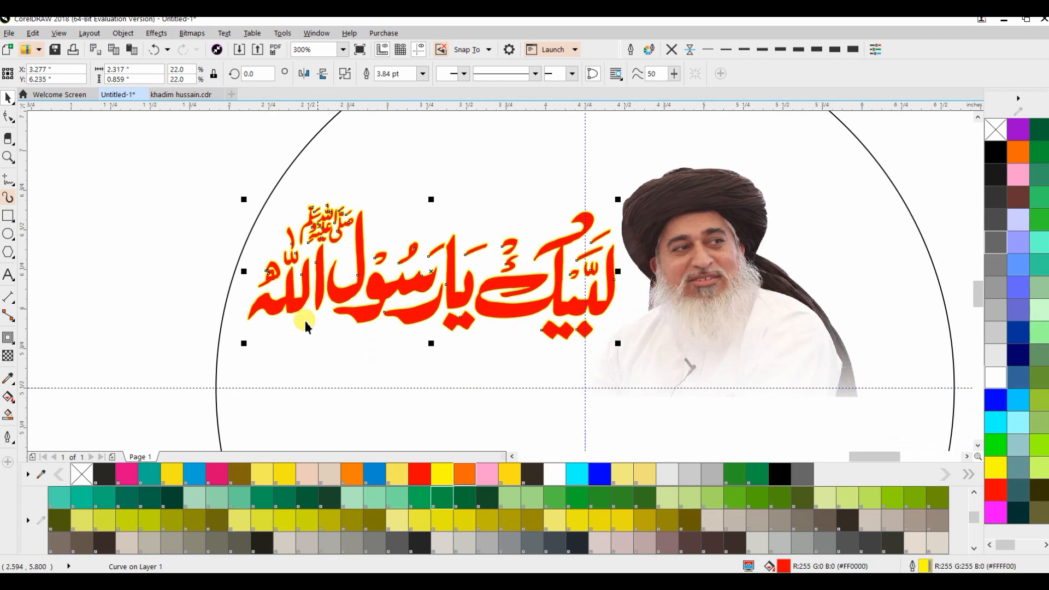
Scale the red calligraphy to about 1.541 by 0.571 inches and fit it into the corner beside the portrait
left_click_drag(243, 201, 468, 283)
left_click_drag(517, 325, 482, 372)
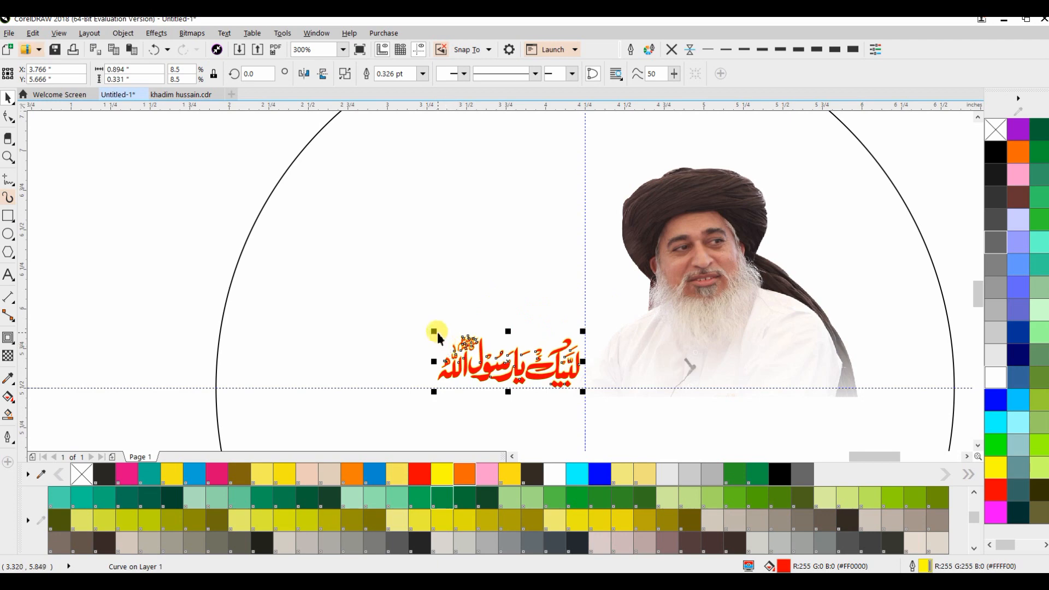
left_click_drag(431, 328, 249, 276)
scroll(249, 276, "down", 2)
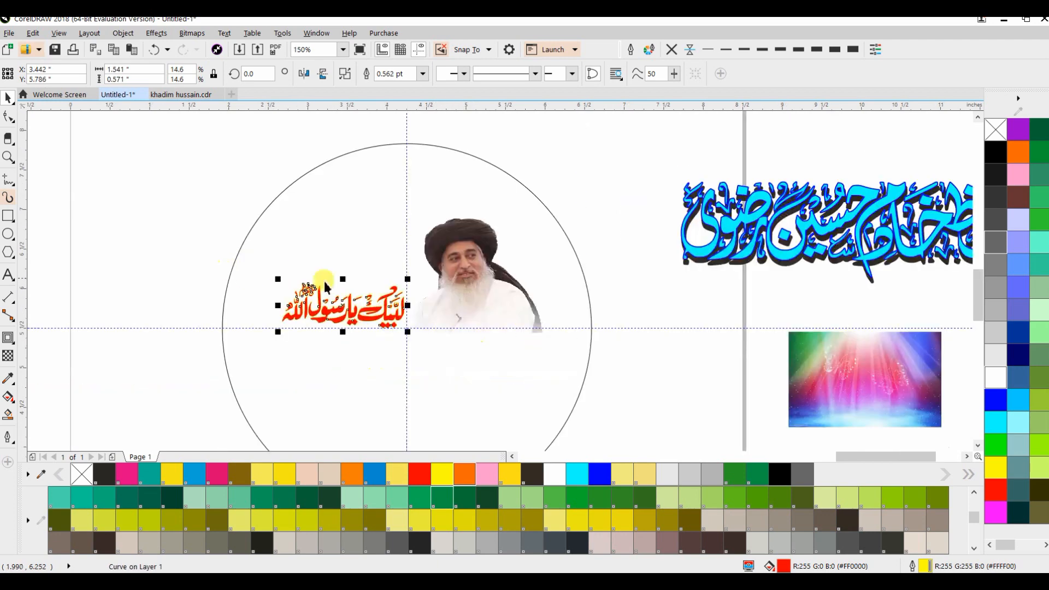
left_click_drag(615, 300, 594, 271)
left_click(602, 276)
left_click_drag(664, 345, 641, 309)
left_click(808, 313)
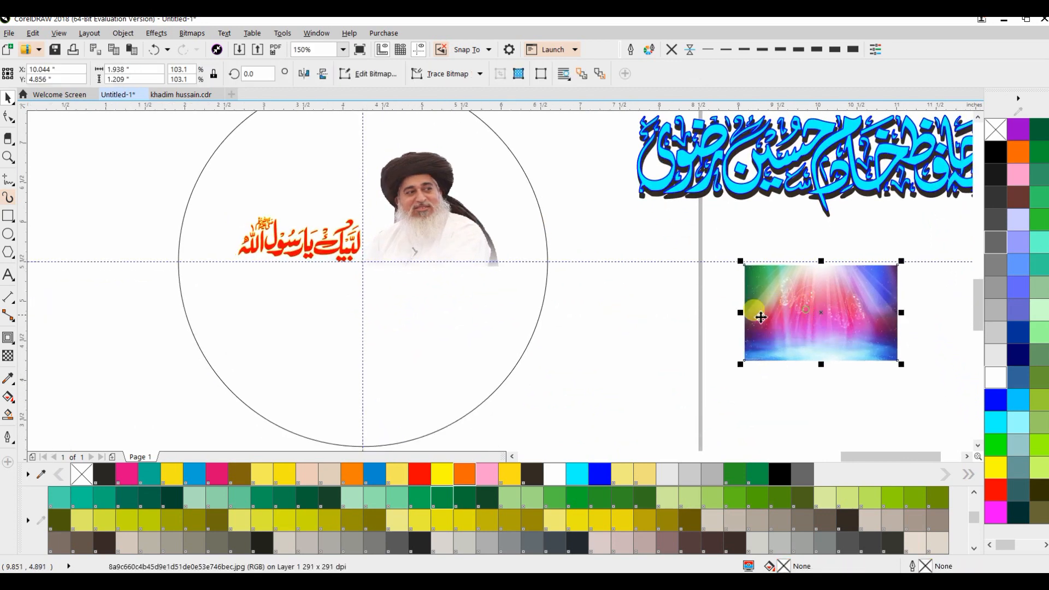
left_click(637, 308)
Move the light-blue calligraphy below the horizontal guideline in the circle, at about 2.674 by 0.627 inches, centred on the vertical guideline
scroll(637, 308, "down", 2)
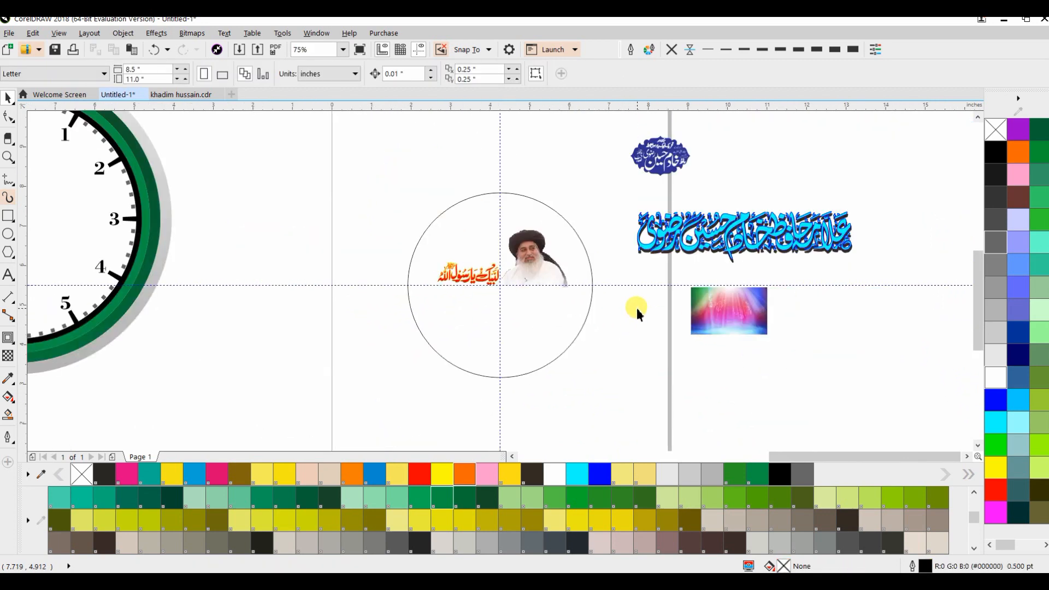
left_click(706, 241)
left_click_drag(855, 208, 514, 256)
left_click(590, 375)
scroll(503, 324, "up", 4)
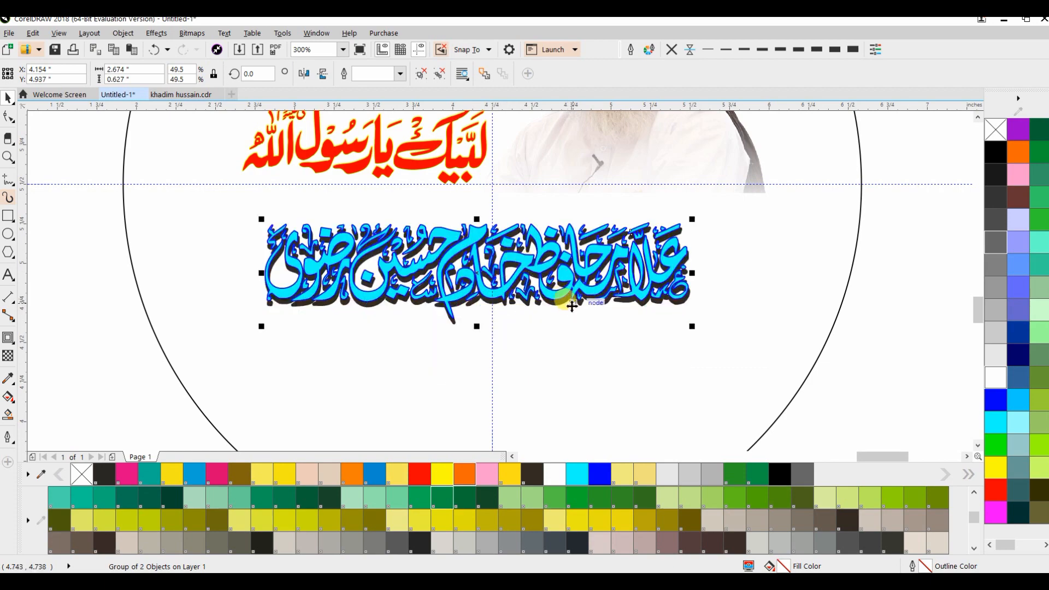
left_click_drag(572, 306, 546, 212)
left_click_drag(468, 218, 473, 311)
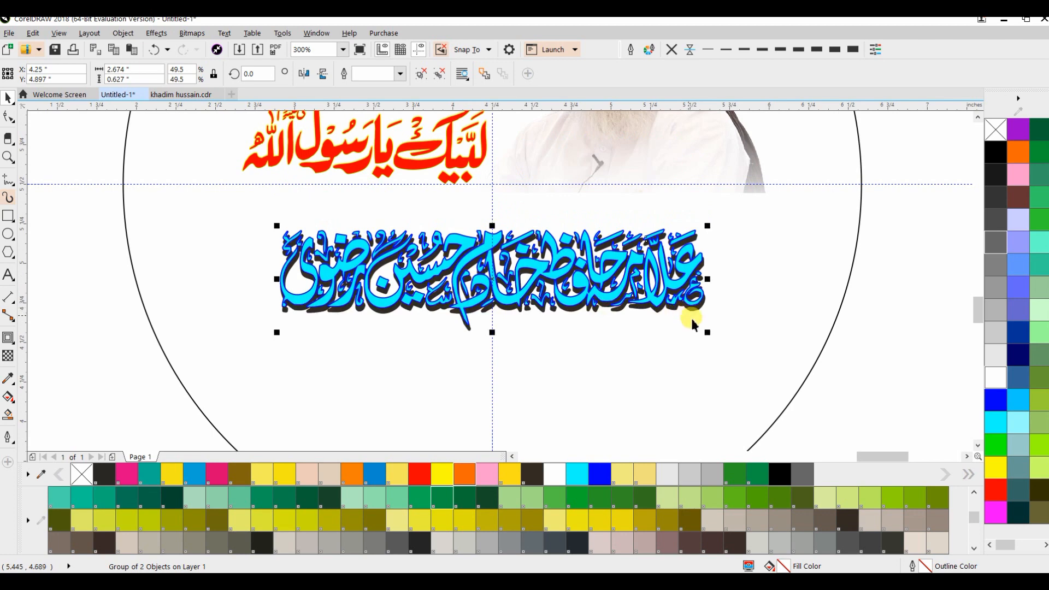
Enlarge the light-blue calligraphy proportionally from its centre so it spans the width of the red calligraphy and portrait above
left_click_drag(707, 333, 741, 369)
left_click(869, 353)
scroll(628, 329, "down", 2)
left_click_drag(610, 340, 544, 292)
scroll(549, 308, "down", 2)
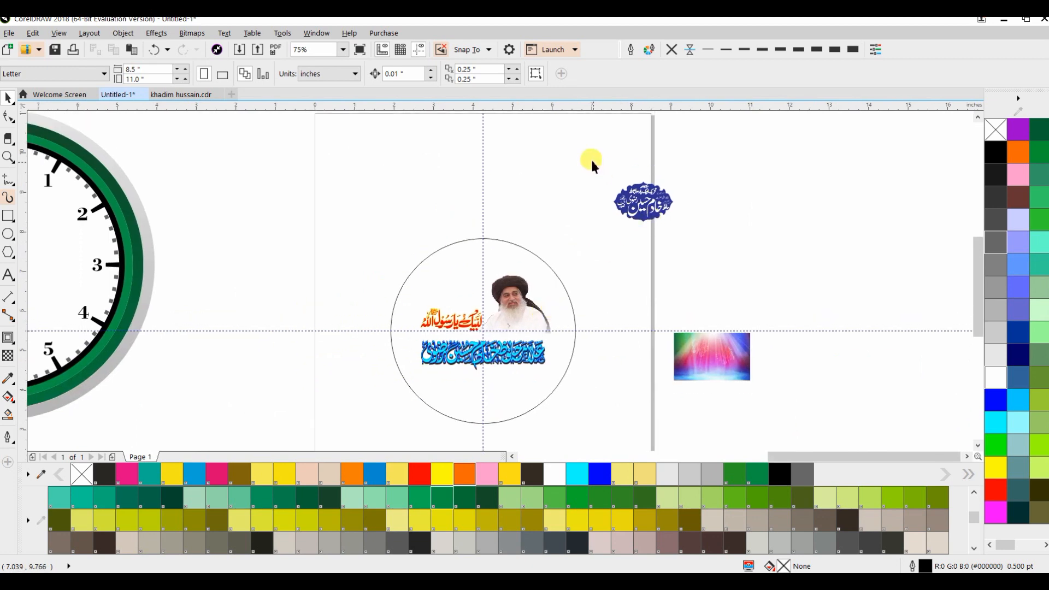
Move the dark blue emblem above the red calligraphy, beside the portrait, and scale it to about 1.092 by 0.731 inches
left_click_drag(684, 243, 491, 310)
scroll(491, 310, "up", 4)
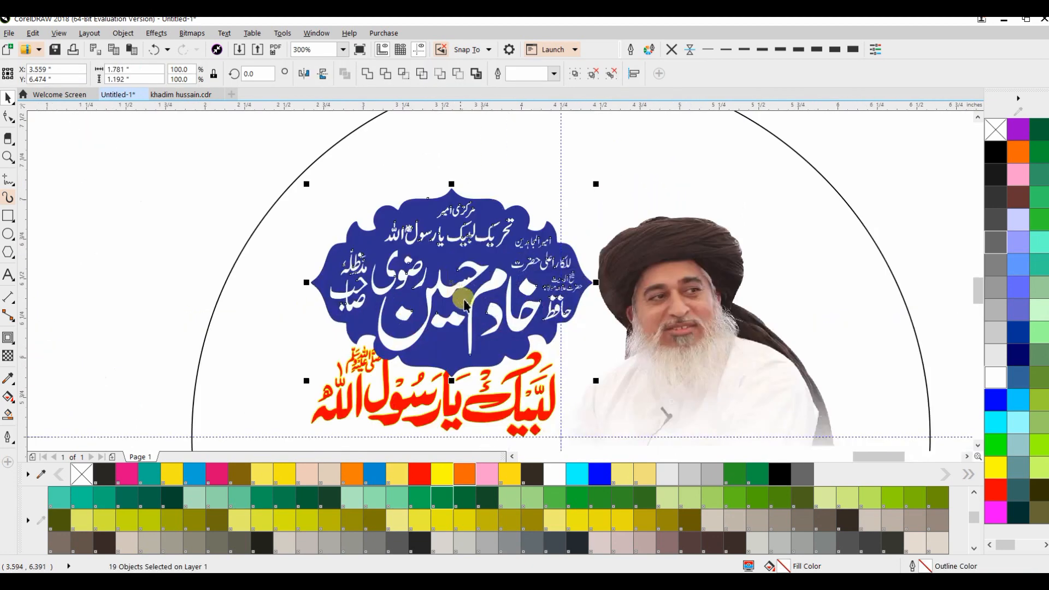
left_click_drag(595, 381, 541, 344)
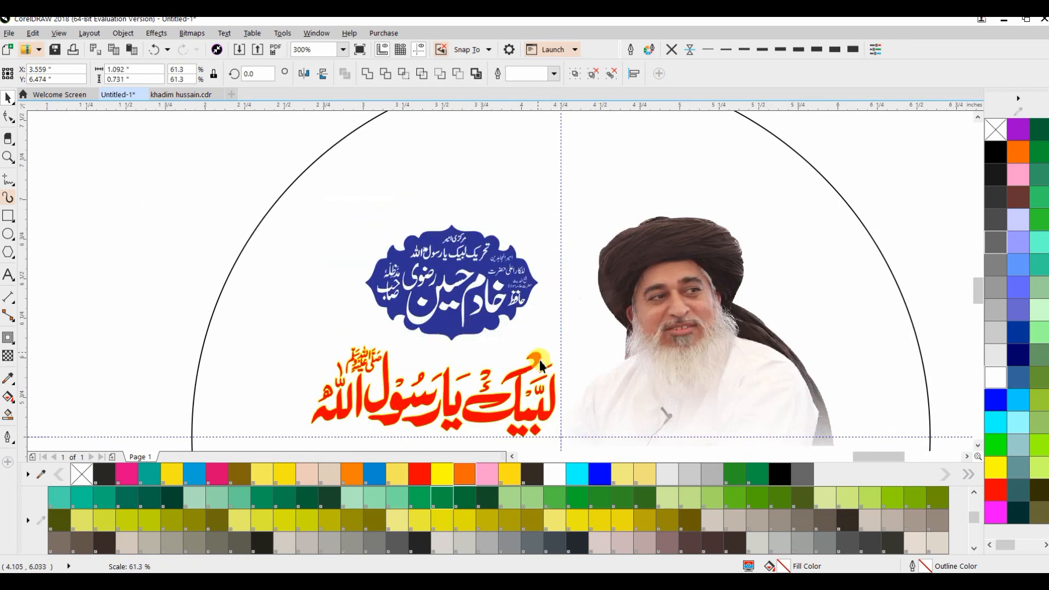
left_click_drag(464, 275, 478, 282)
left_click(171, 221)
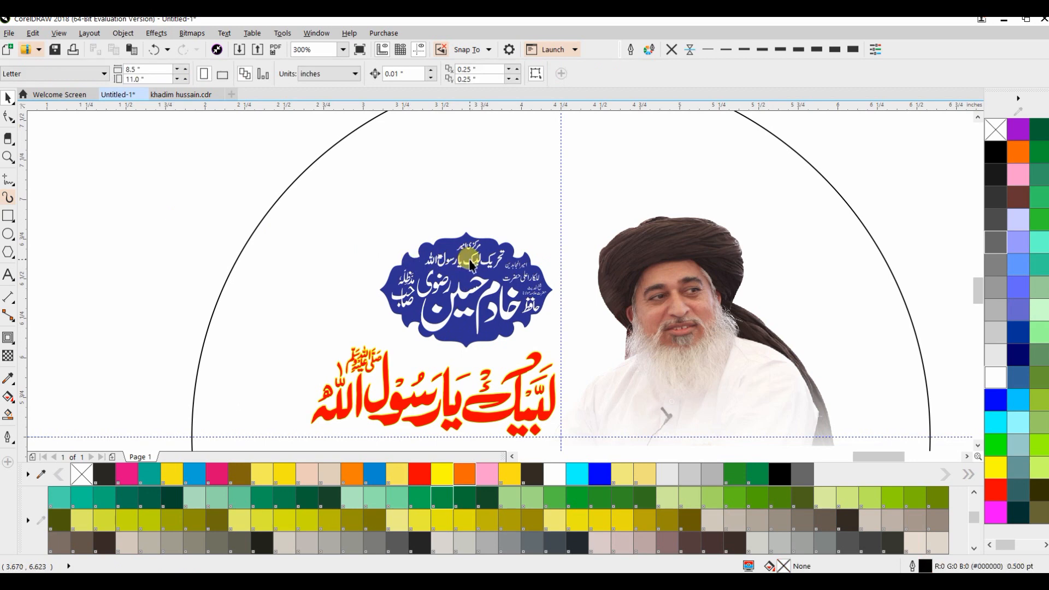
Place a copy of the emblem's two-line heading text outside the circle and fill it green (#33CC33)
left_click_drag(470, 266, 235, 203)
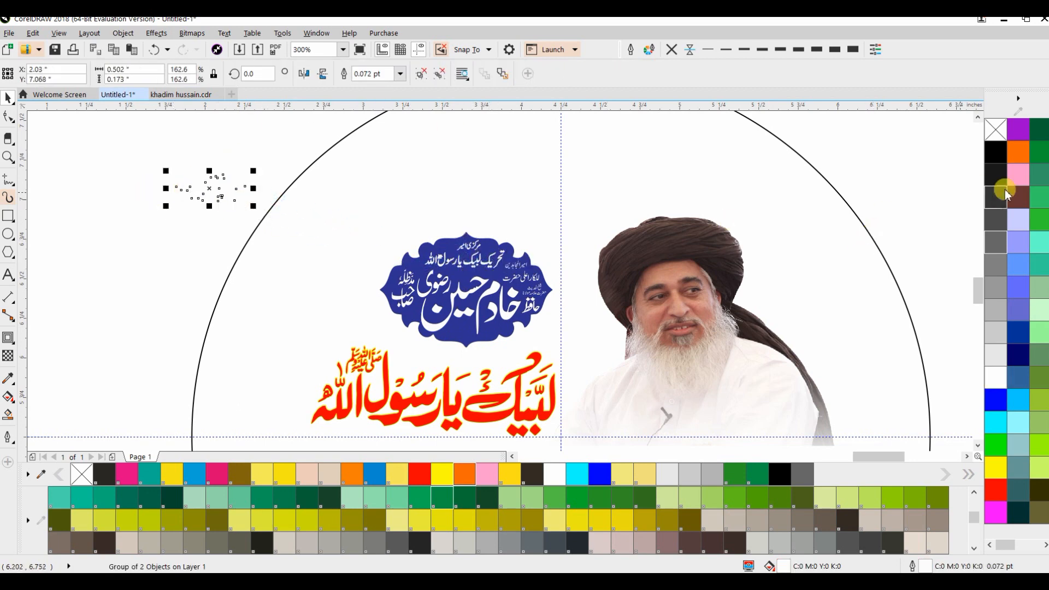
left_click(1033, 218)
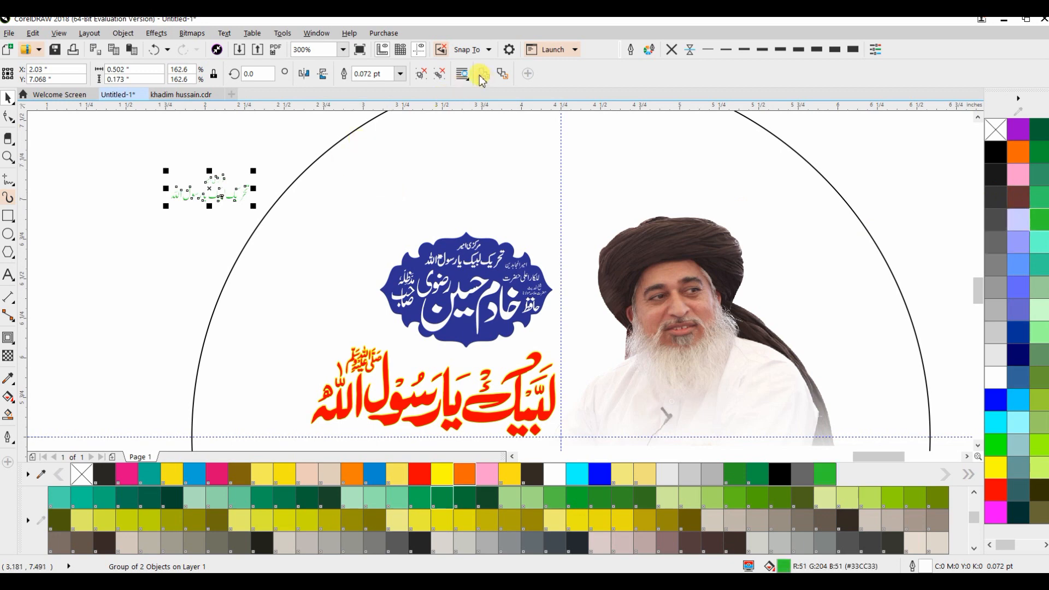
left_click(129, 151)
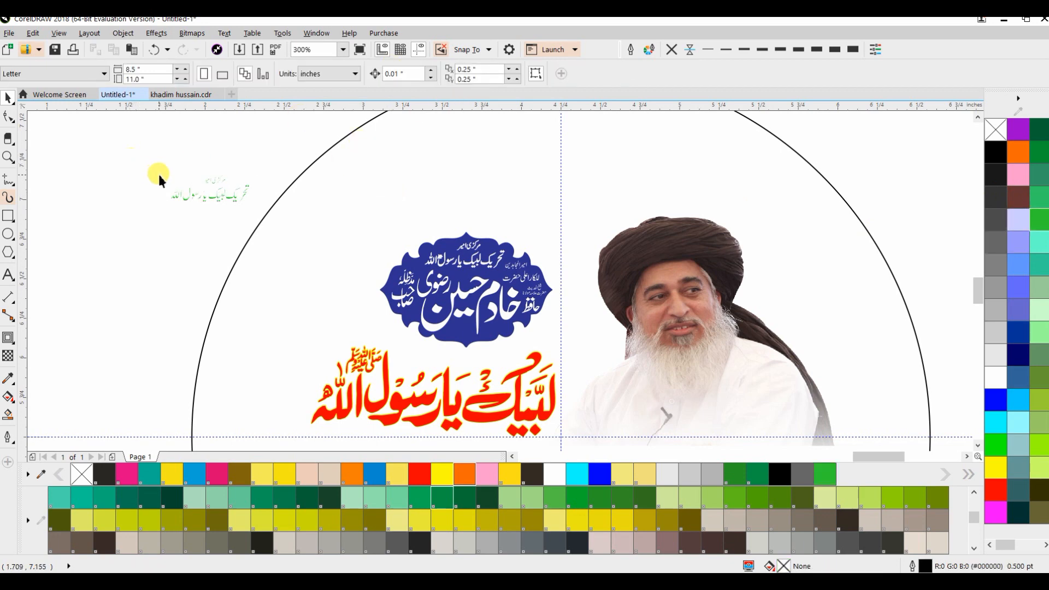
Ungroup the lower line of the green text copy and delete everything except the word تحریک
scroll(159, 172, "up", 2)
left_click_drag(141, 189, 300, 248)
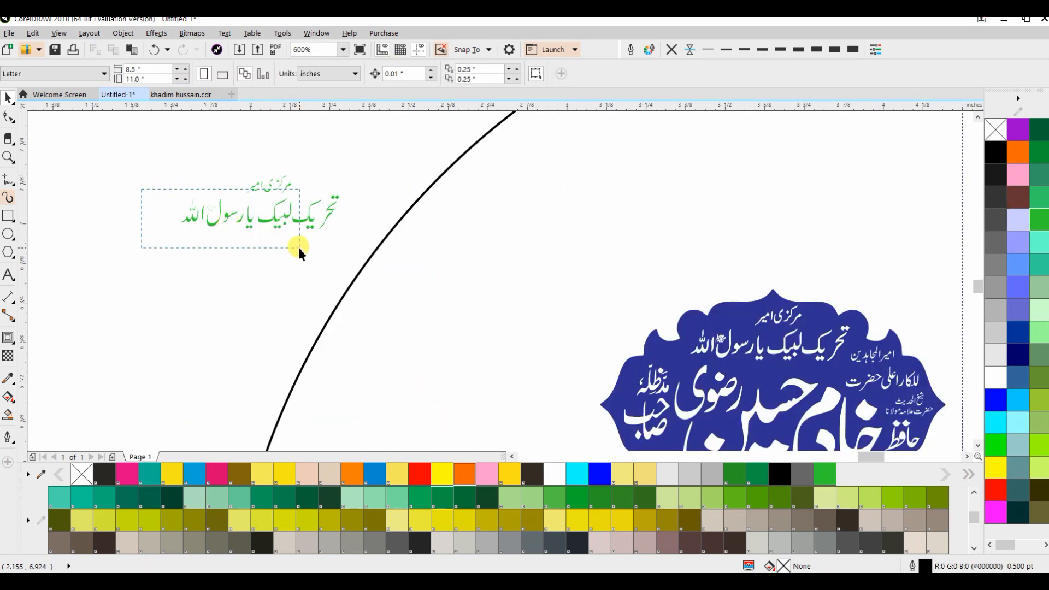
left_click(272, 223)
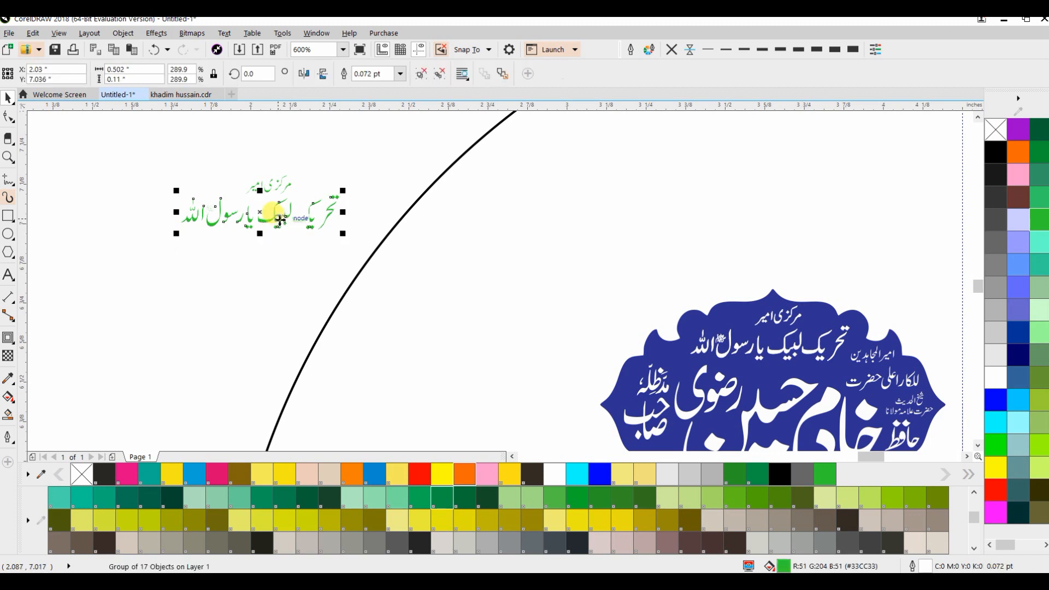
left_click(421, 73)
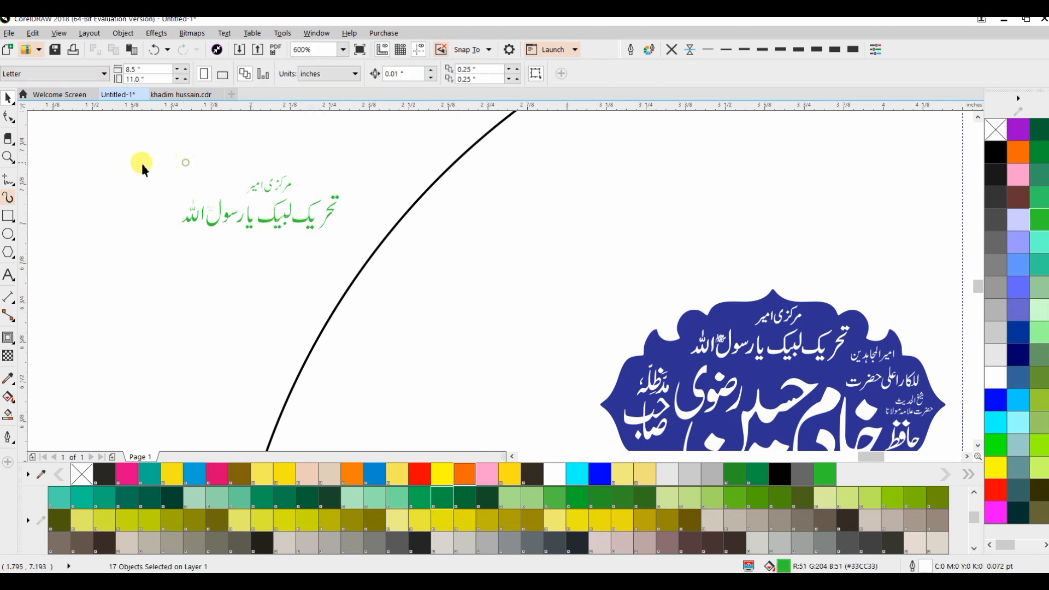
left_click_drag(129, 166, 235, 228)
left_click_drag(308, 248, 306, 247)
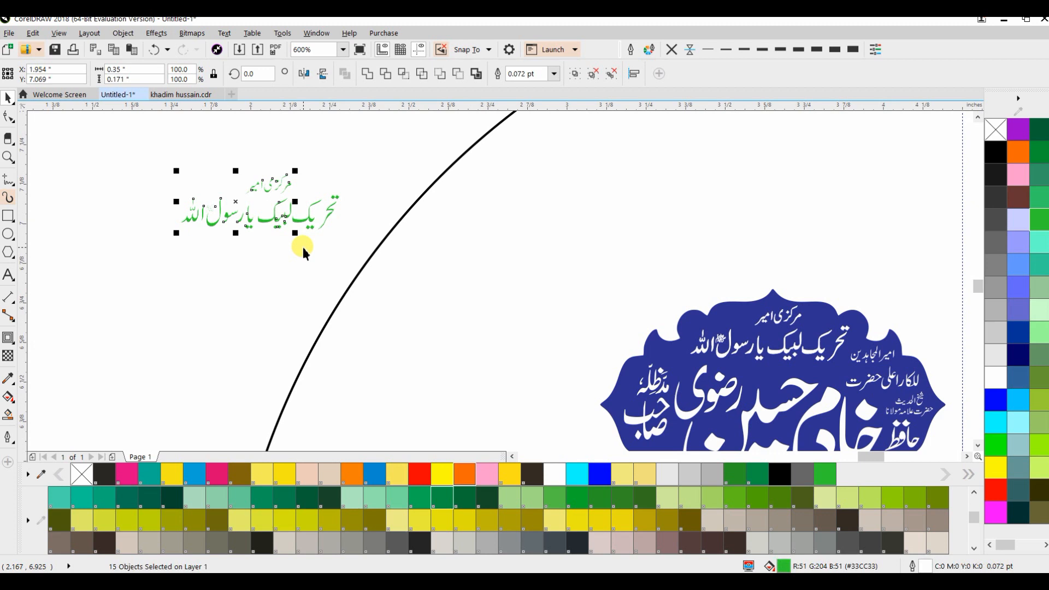
key("Delete")
Shift the right-hand letter piece of the green word تحریک slightly left, closer to the remaining letters
left_click_drag(244, 175, 350, 251)
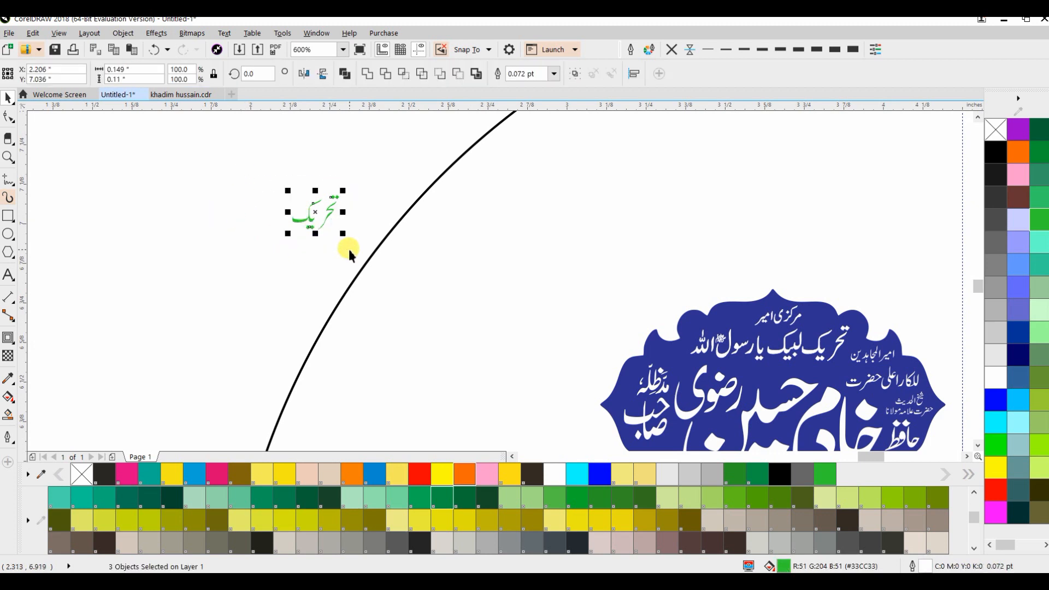
scroll(303, 232, "up", 3)
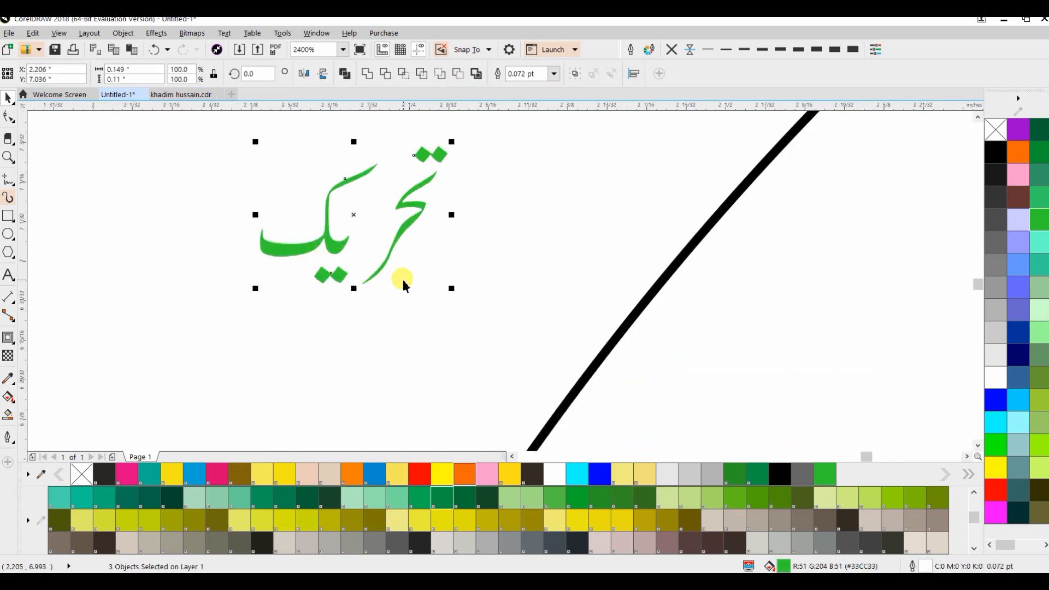
left_click(464, 316)
left_click(425, 220)
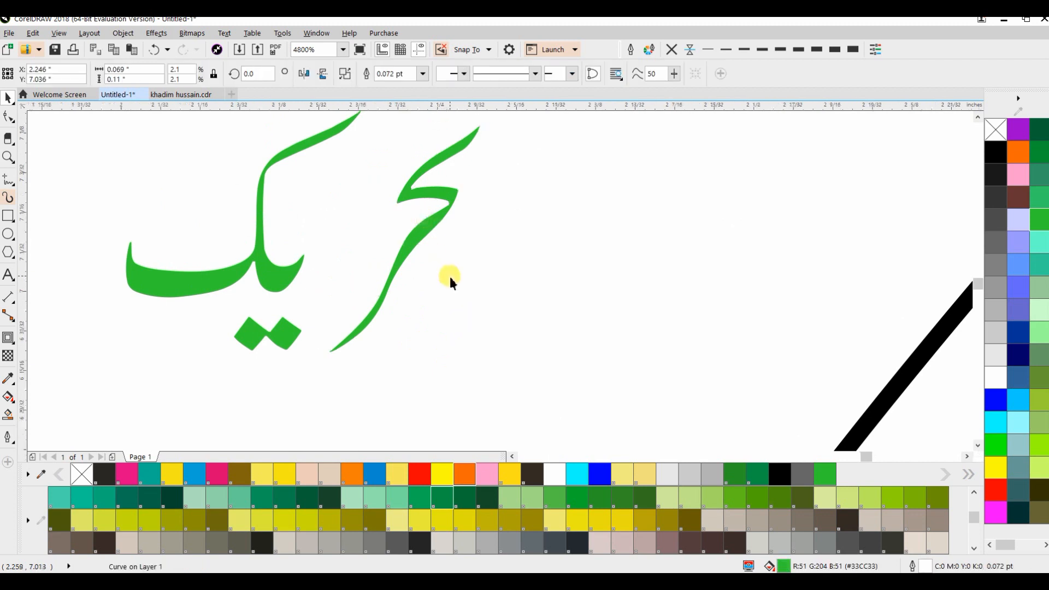
scroll(448, 274, "down", 2)
left_click(468, 229)
left_click_drag(473, 225, 405, 334)
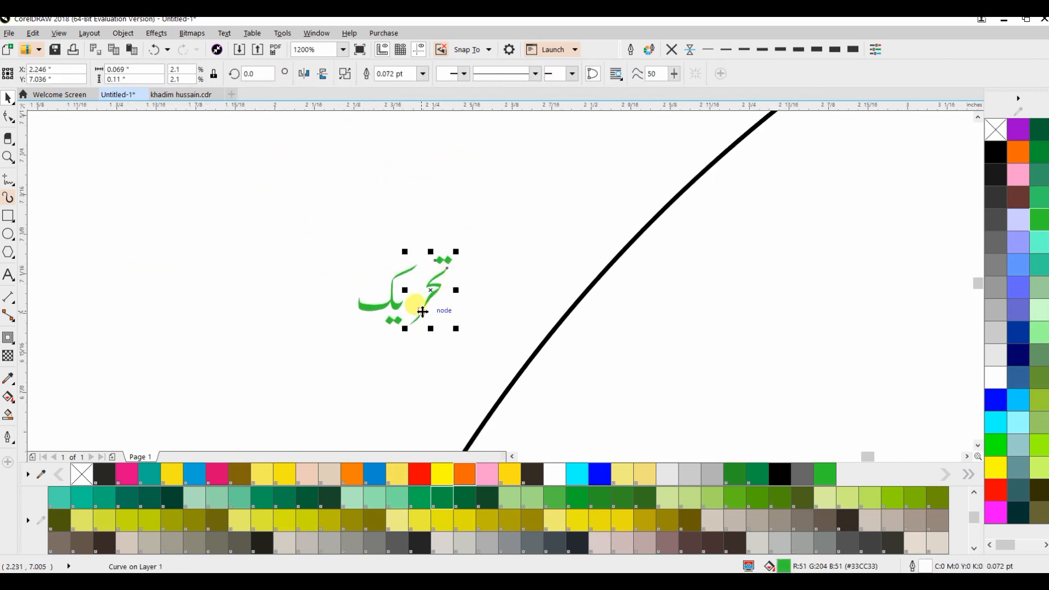
scroll(416, 309, "up", 1)
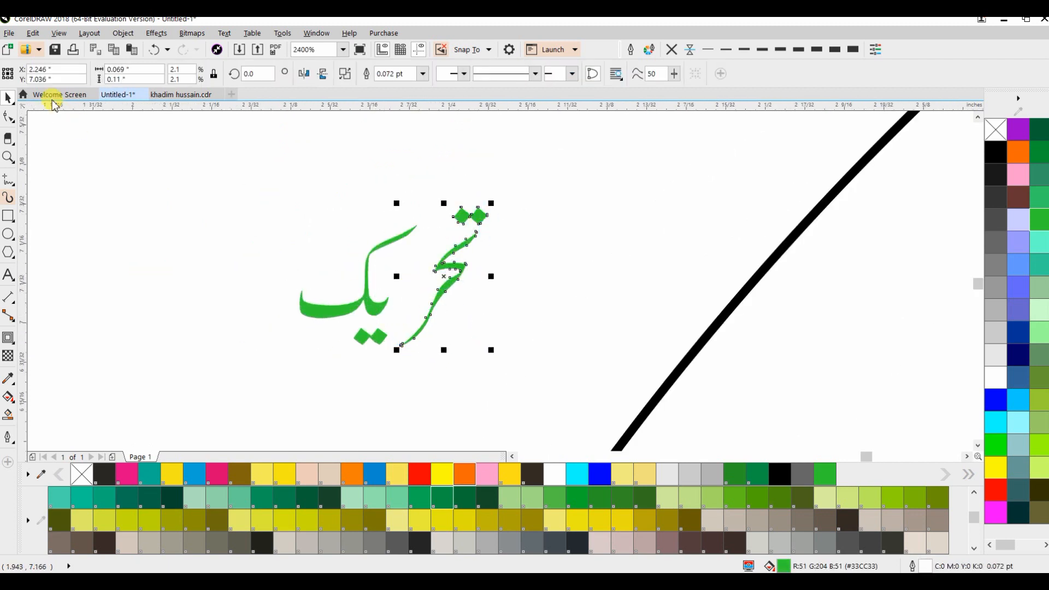
left_click(511, 204)
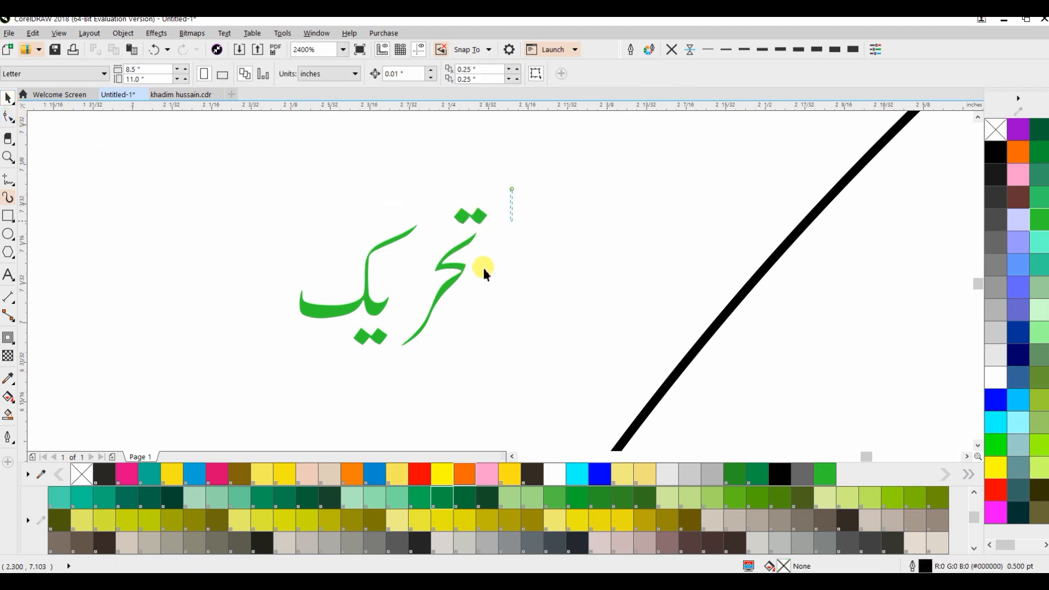
left_click_drag(389, 389, 390, 391)
left_click_drag(425, 329, 413, 328)
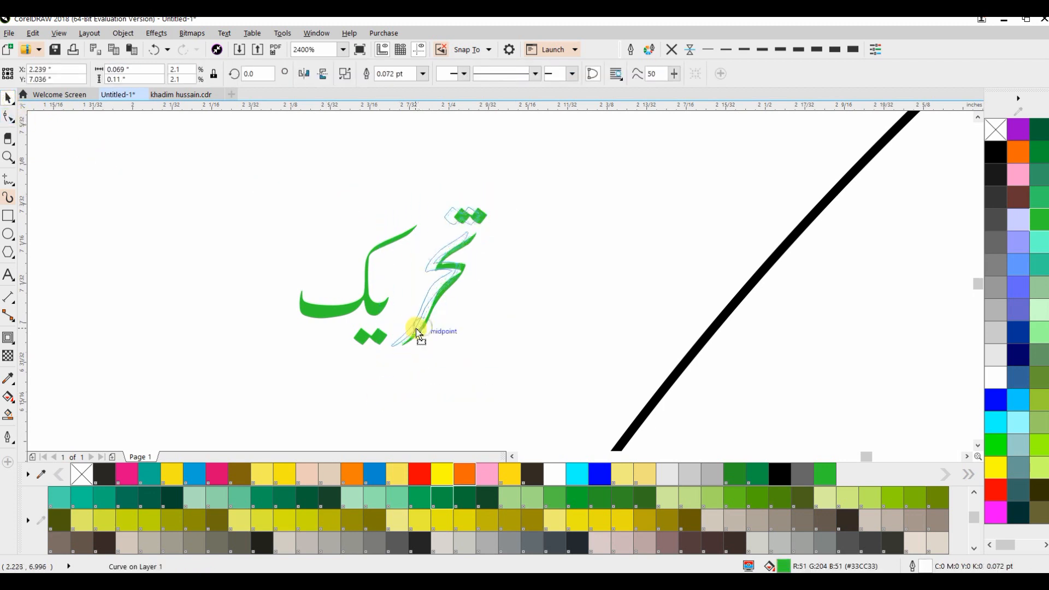
Weld the three pieces of the green word تحریک into a single curve
left_click_drag(497, 185, 435, 264)
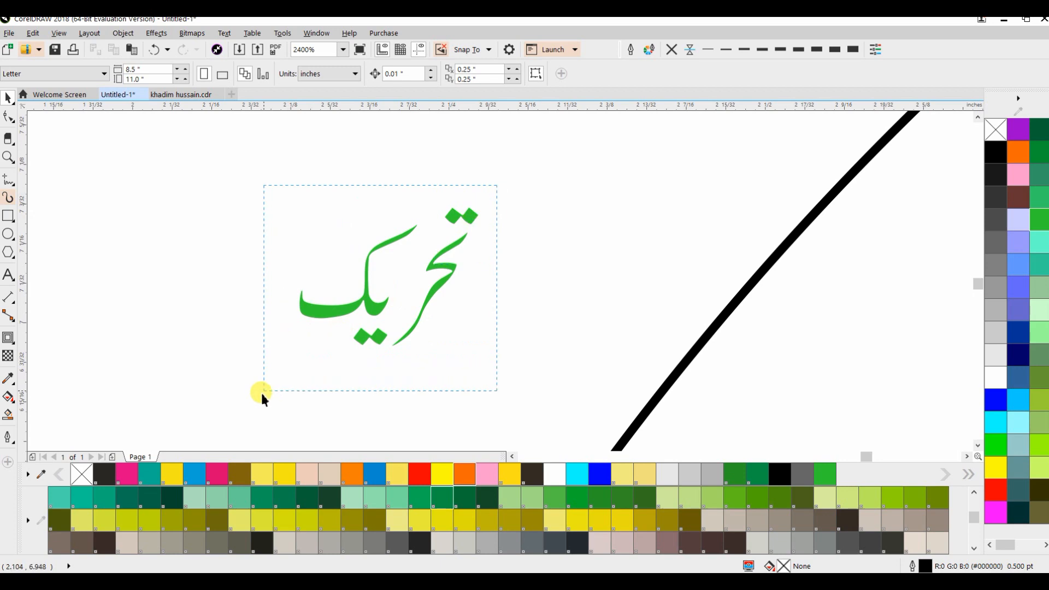
left_click_drag(261, 391, 262, 392)
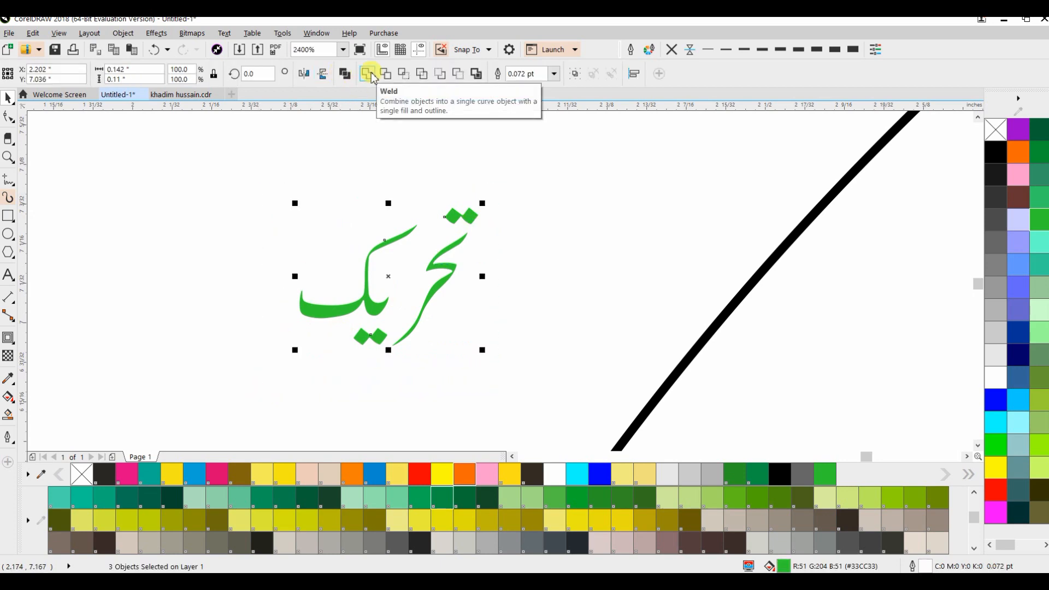
left_click(370, 75)
Place the green word above the right end of the red calligraphy, scaled to about 0.24 by 0.185 inches
scroll(304, 172, "down", 6)
scroll(297, 207, "up", 2)
left_click_drag(298, 210, 417, 299)
scroll(452, 333, "up", 3)
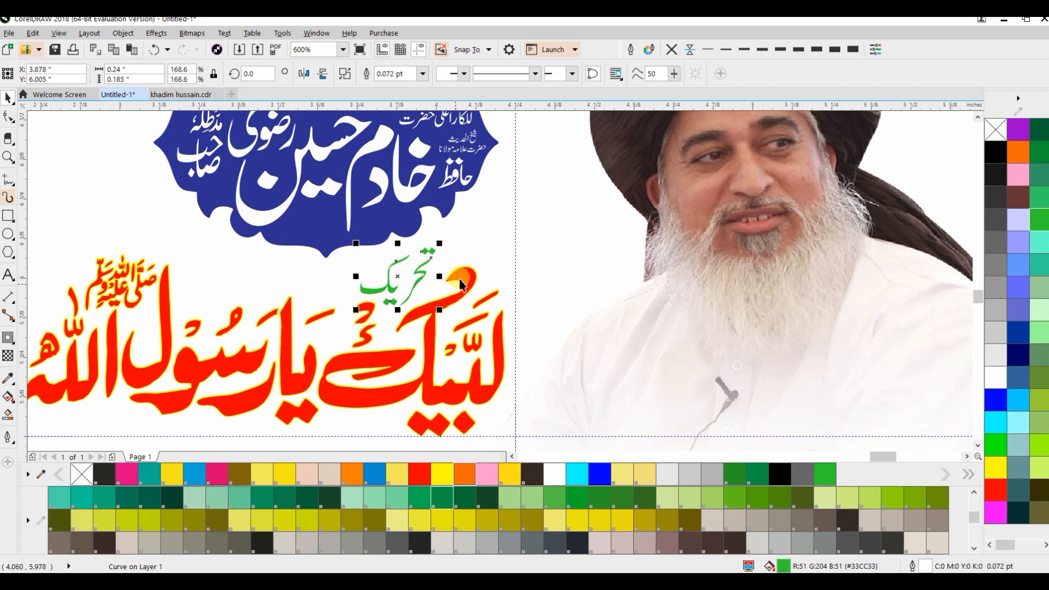
Weld the green word and the red calligraphy into one curve with red fill and yellow outline
scroll(299, 265, "down", 2)
left_click_drag(134, 249, 512, 374)
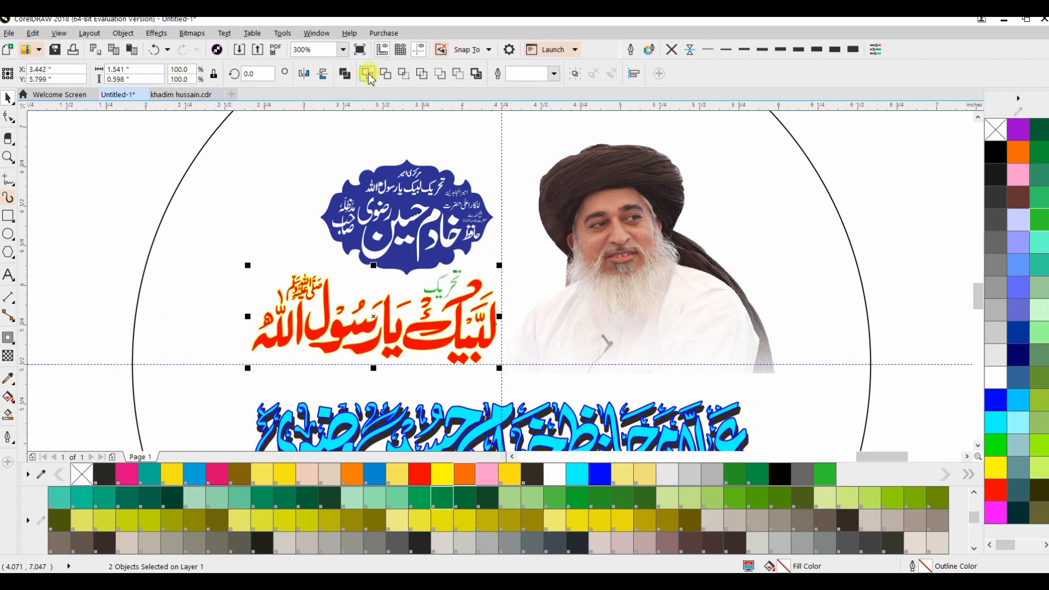
left_click(367, 74)
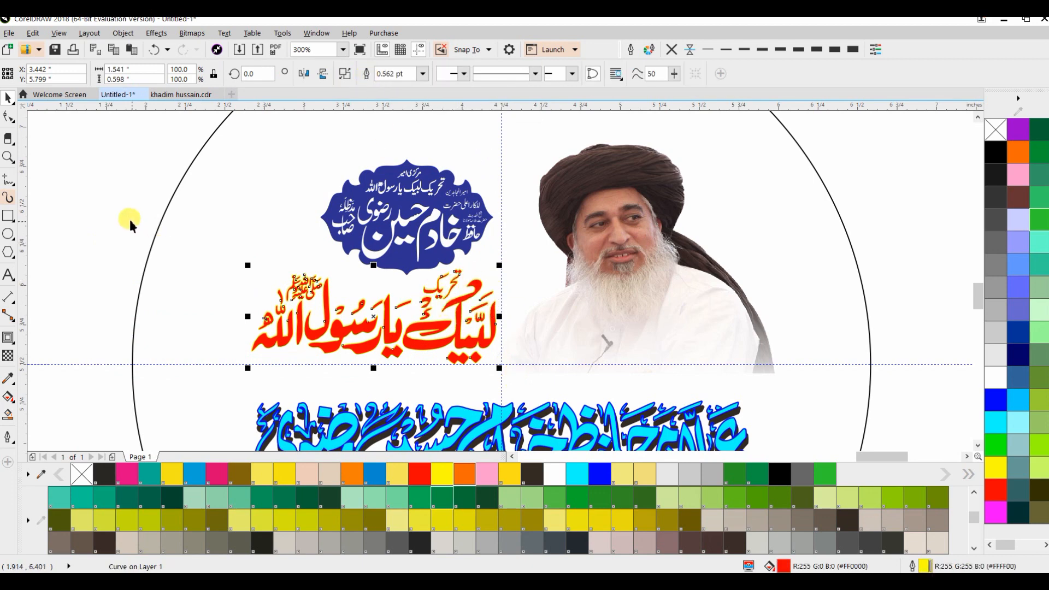
left_click(166, 231)
Delete the colourful background image beside the page
scroll(487, 290, "down", 1)
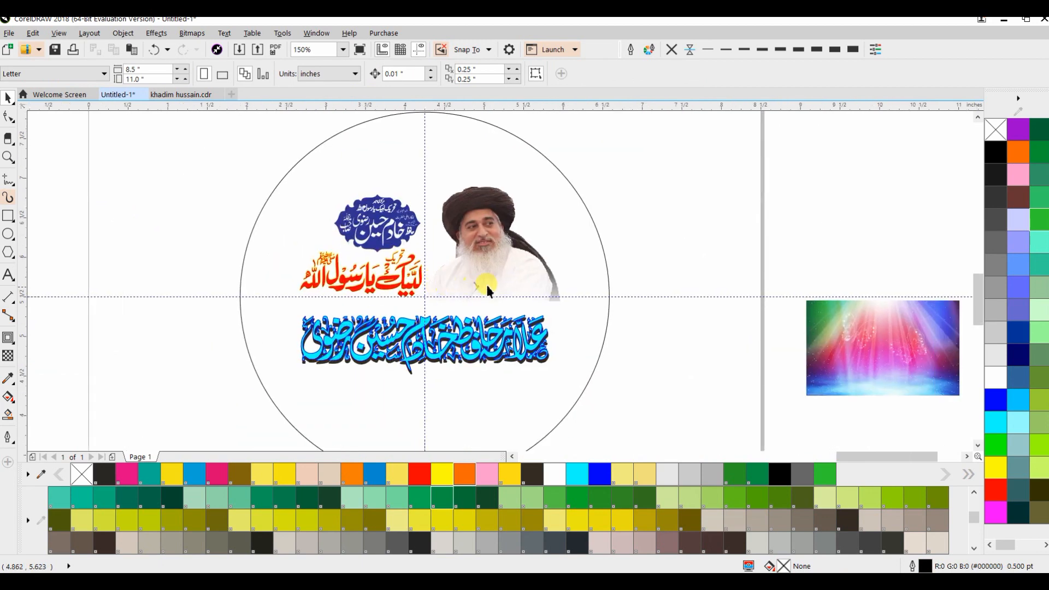
scroll(488, 289, "down", 1)
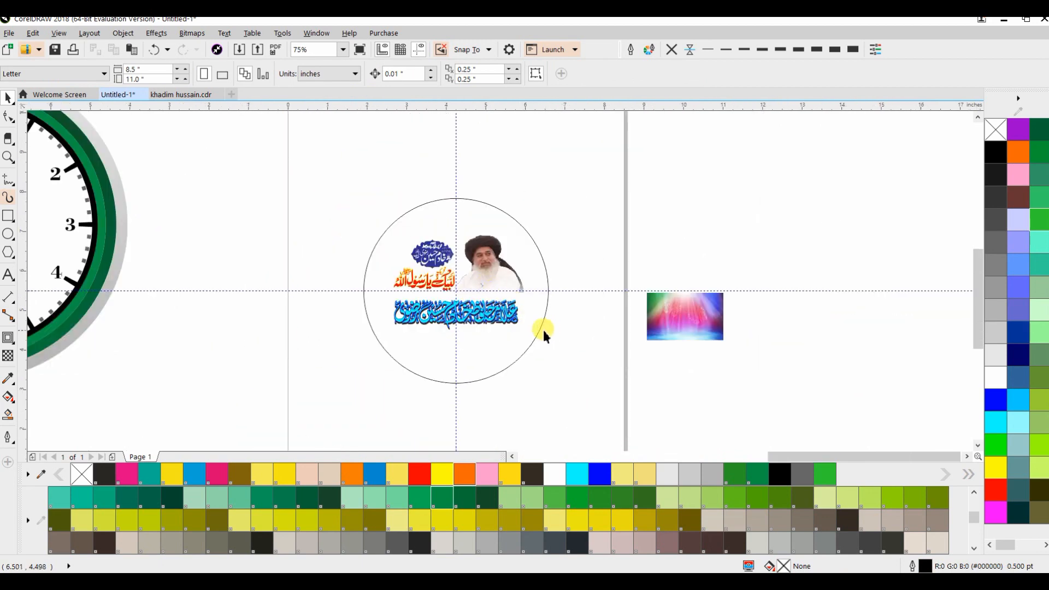
scroll(543, 328, "down", 1)
left_click_drag(680, 364, 677, 361)
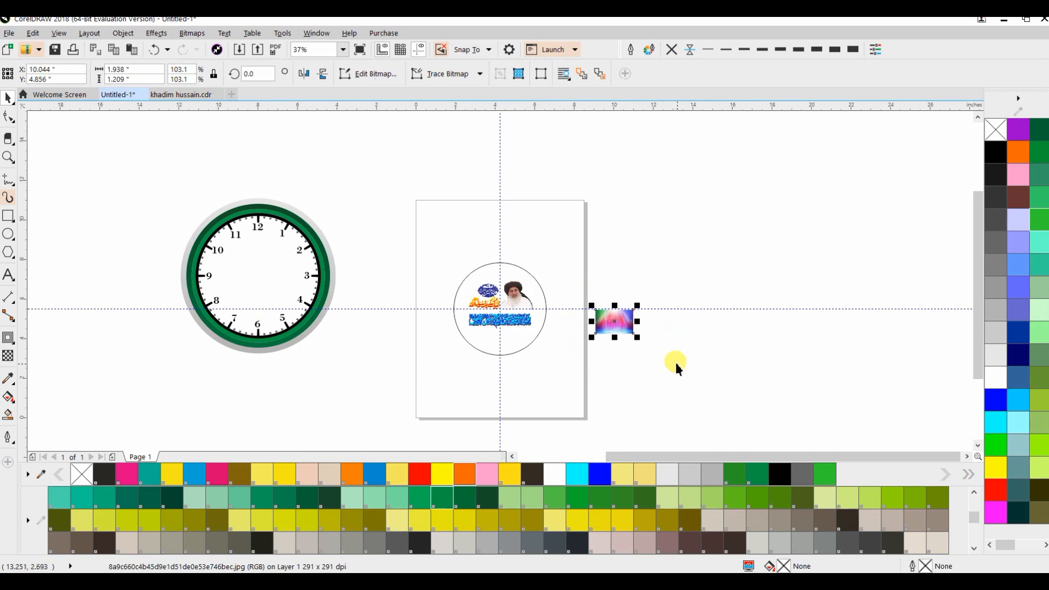
key("Delete")
Move the grouped clock dial to the page centre, at X 4.25 and Y 5.5 inches, around the centre artwork
left_click(224, 274)
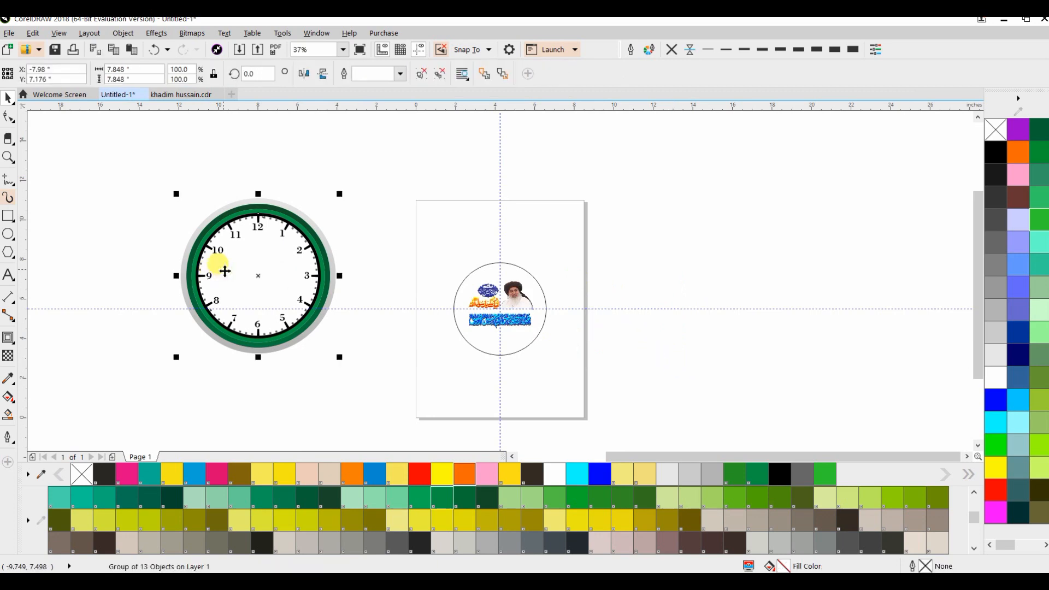
left_click_drag(224, 272, 466, 305)
left_click(620, 358)
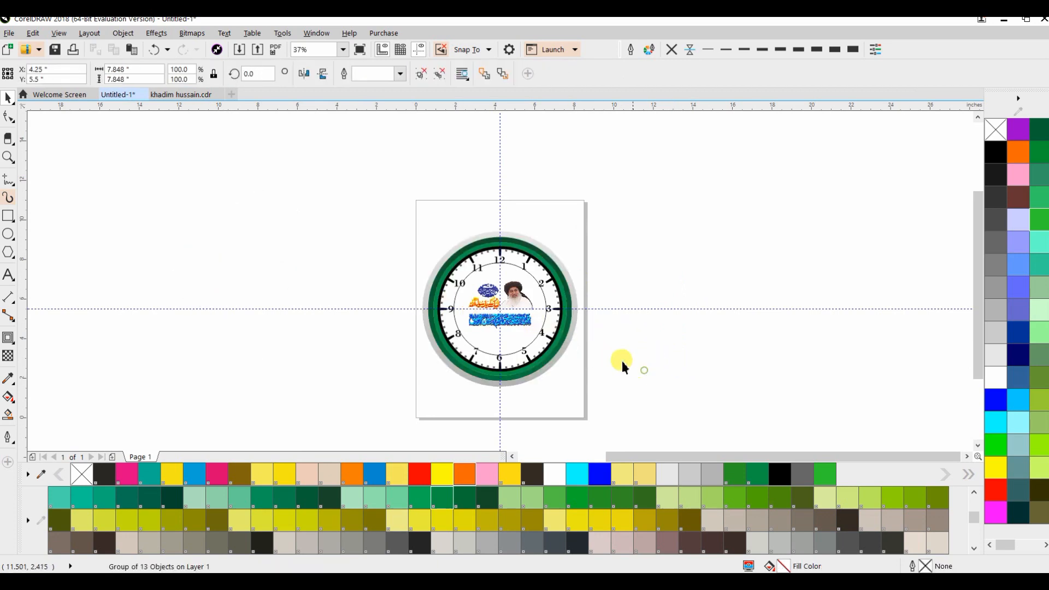
Unlock the thin 4.667-inch circle running through the hour numerals and delete it
scroll(538, 355, "up", 1)
scroll(538, 355, "up", 3)
left_click(523, 318)
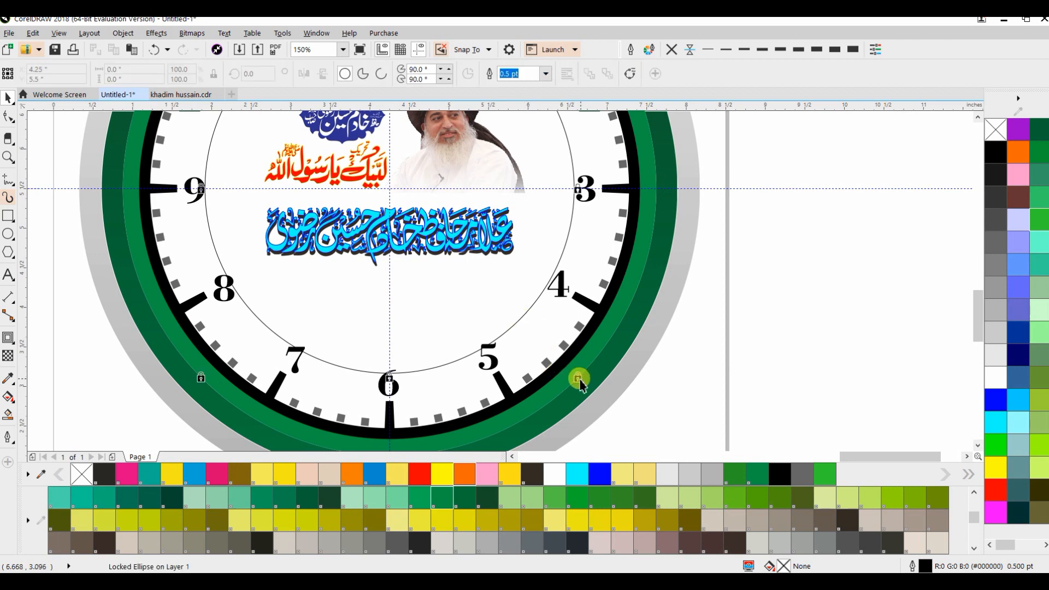
right_click(531, 309)
left_click(575, 337)
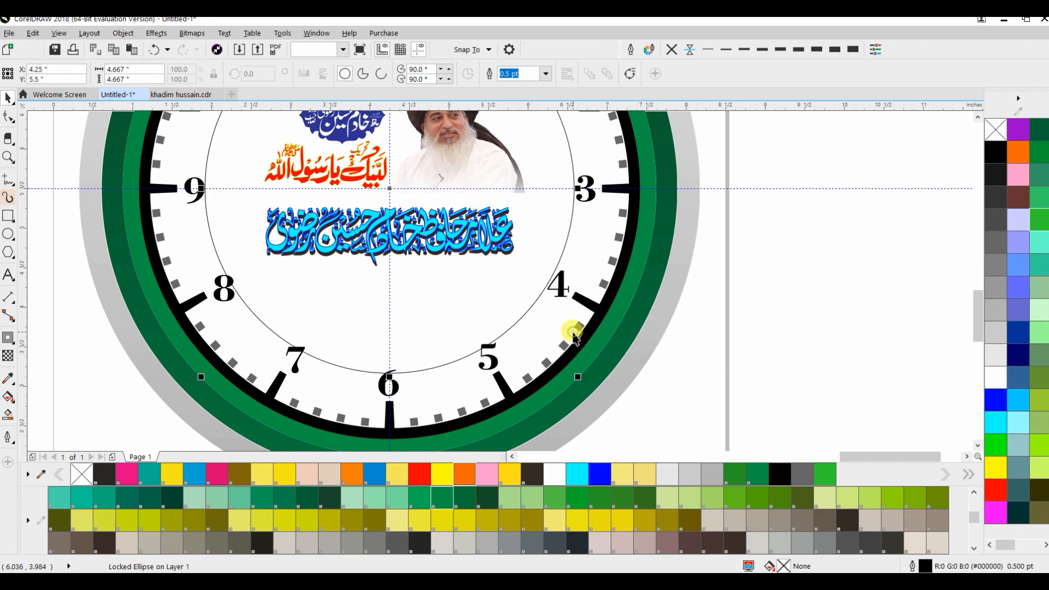
left_click(704, 326)
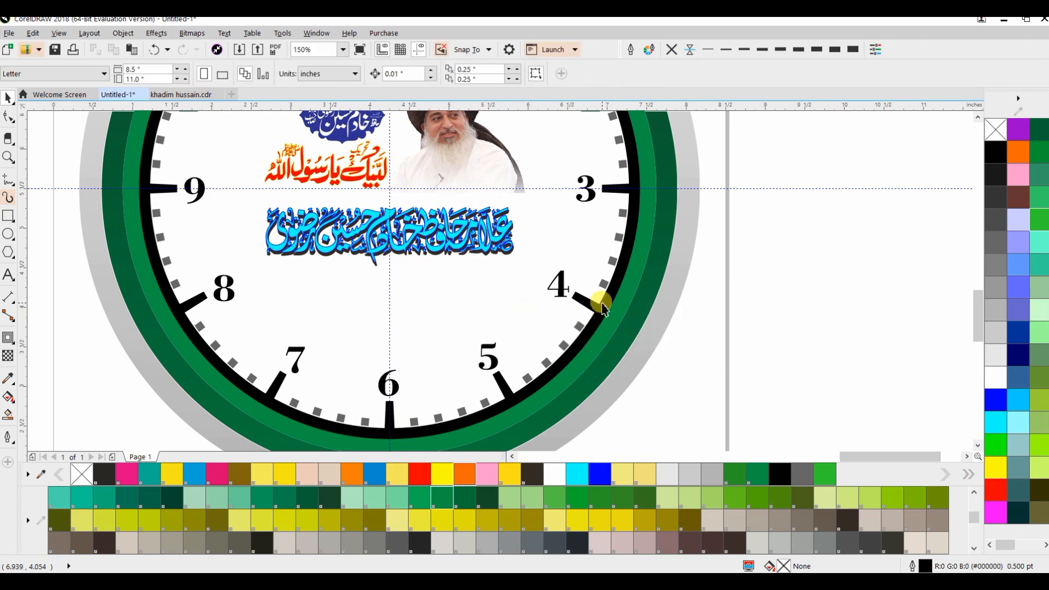
Group the emblem, portrait and calligraphy inside the dial and centre the group on the page
scroll(603, 308, "down", 2)
left_click_drag(207, 176, 565, 358)
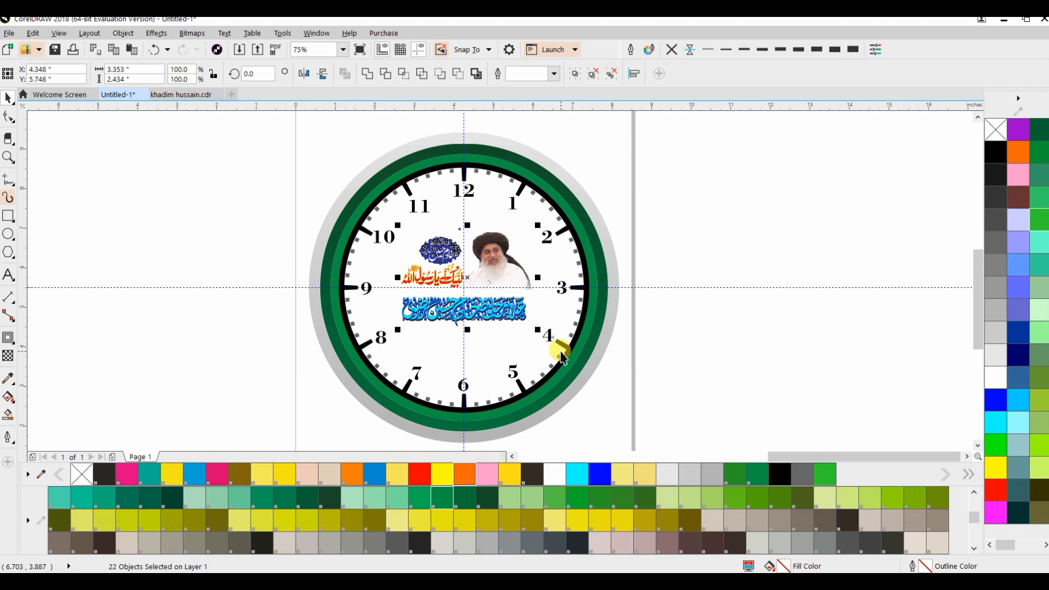
key("ctrl+g")
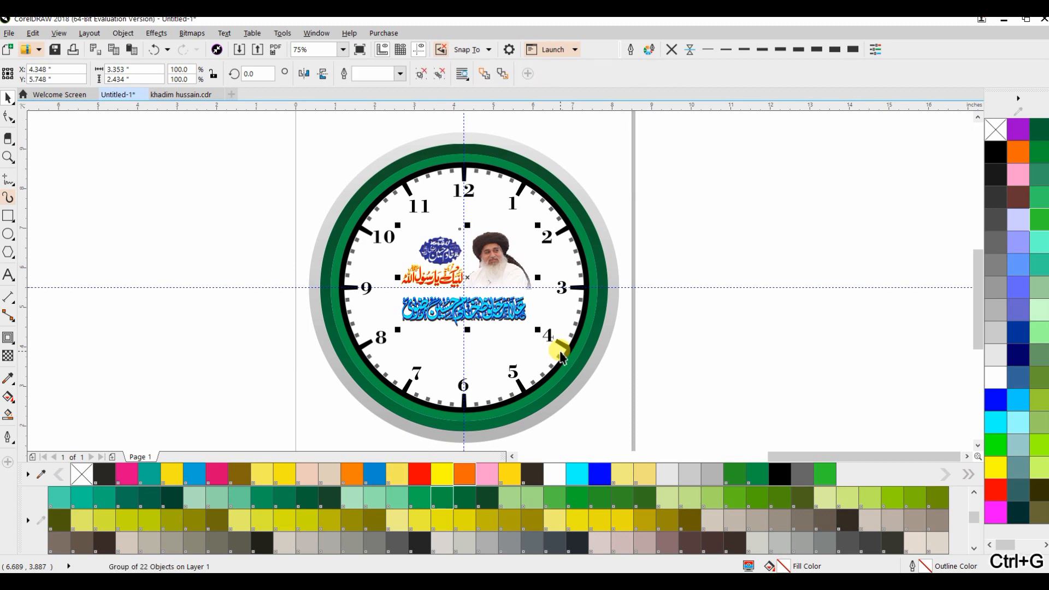
key("p")
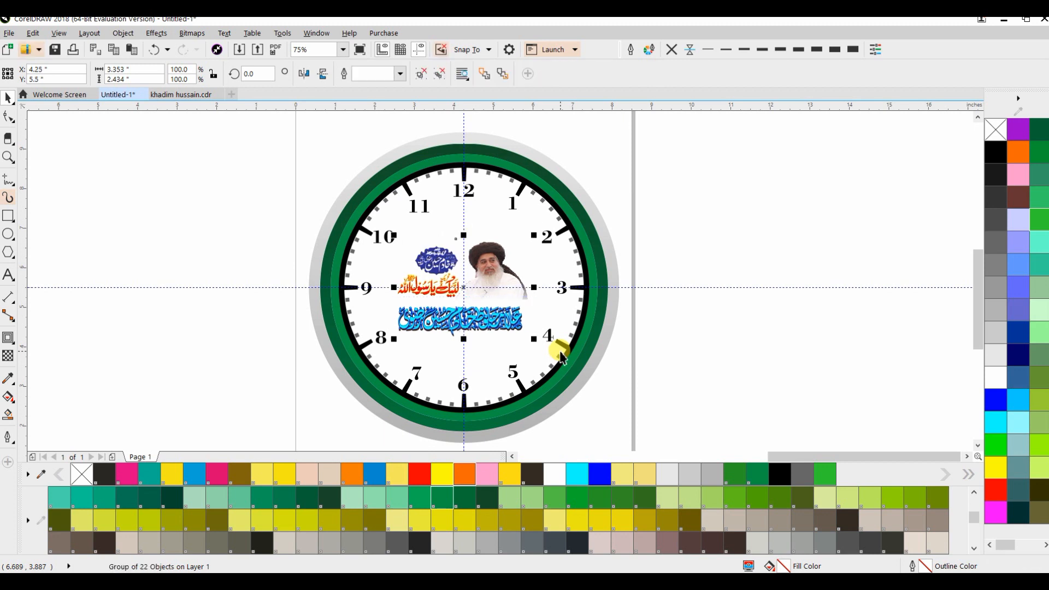
left_click(702, 359)
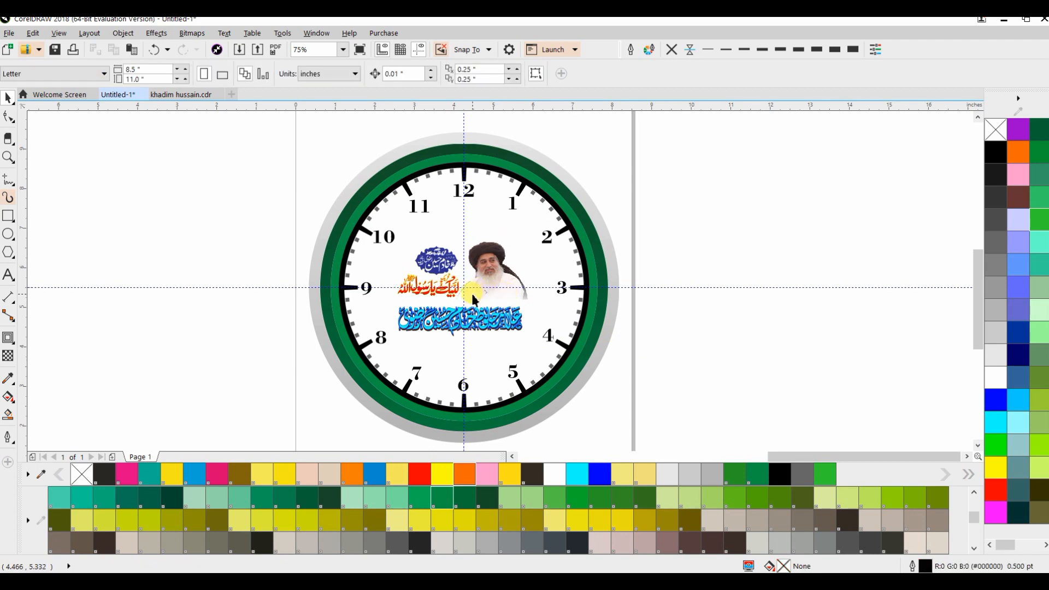
Draw a long narrow rectangle about 3.61 by 0.33 inches beside the page for the clock hand
left_click(12, 212)
left_click_drag(112, 188, 74, 230)
scroll(131, 197, "up", 1)
Convert the narrow rectangle to curves and replace its left corner nodes with closer ones to taper it into a hand shape
left_click(8, 116)
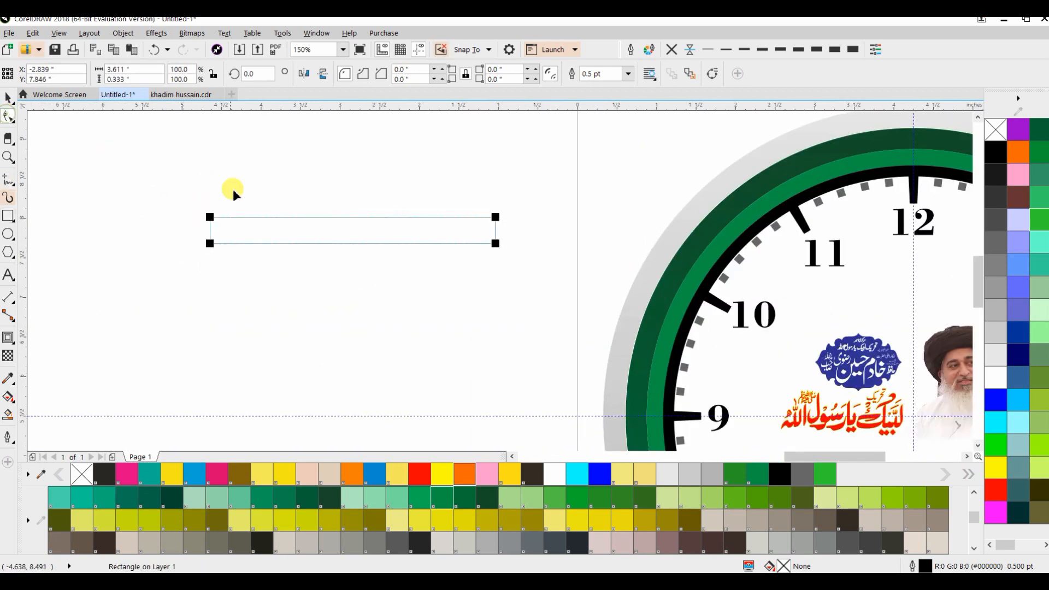
scroll(212, 235, "up", 1)
left_click_drag(208, 217, 208, 215)
key("ctrl+q")
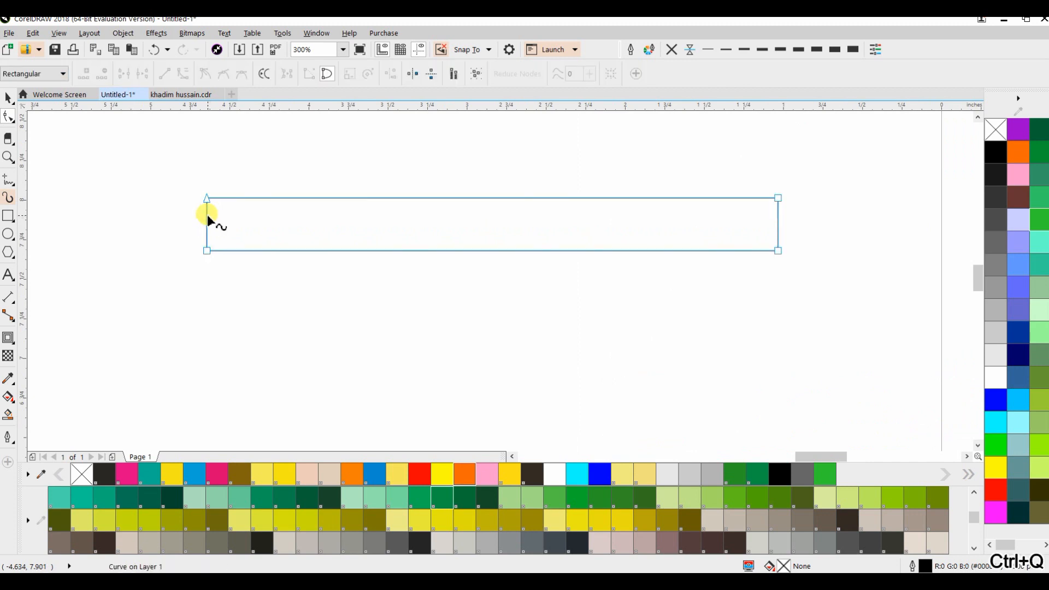
left_click(207, 215)
double_click(208, 198)
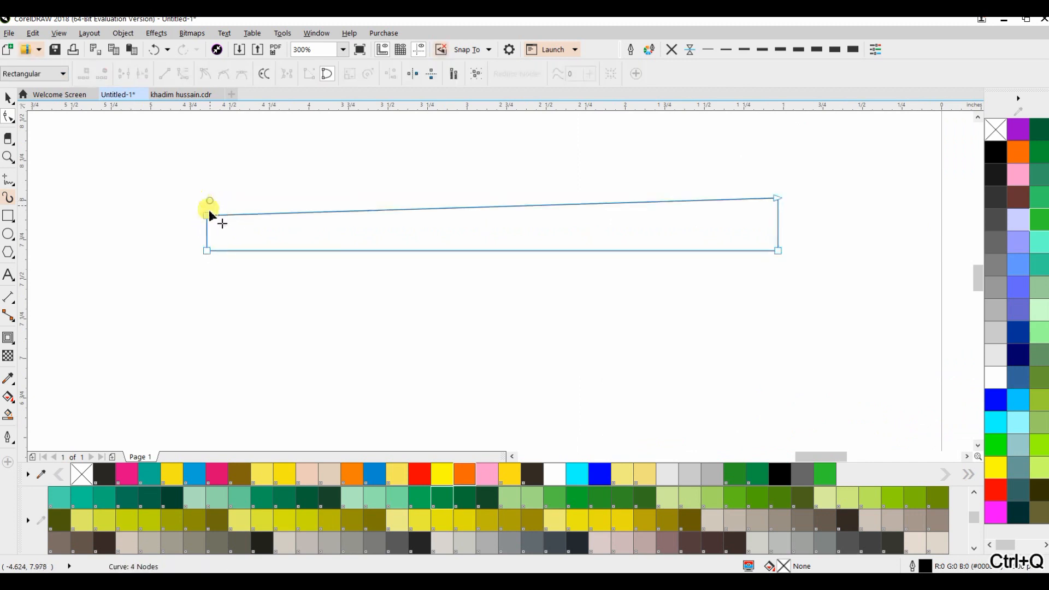
left_click(208, 225)
key("plus")
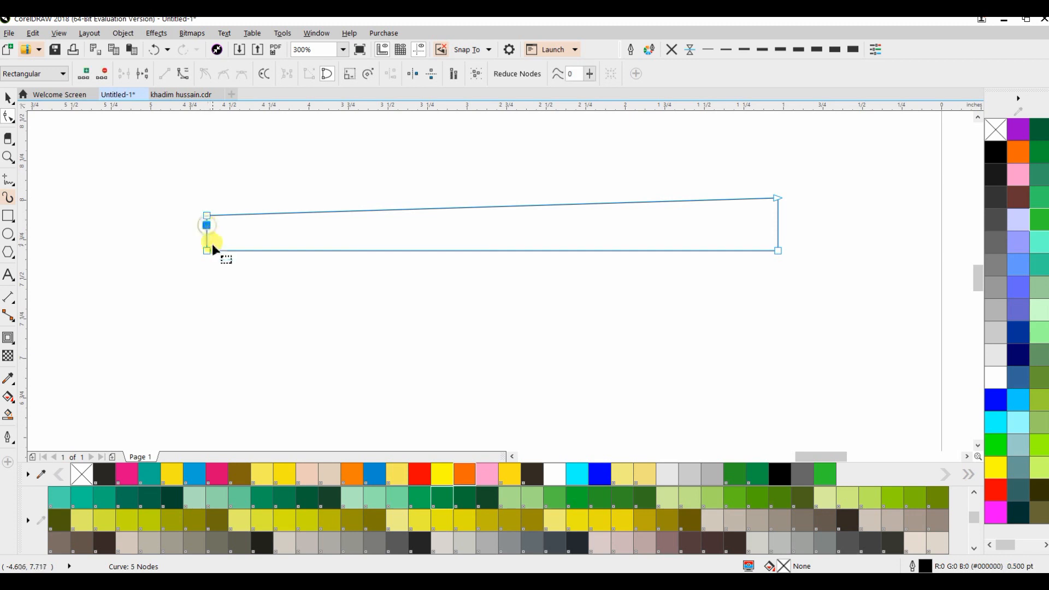
double_click(207, 250)
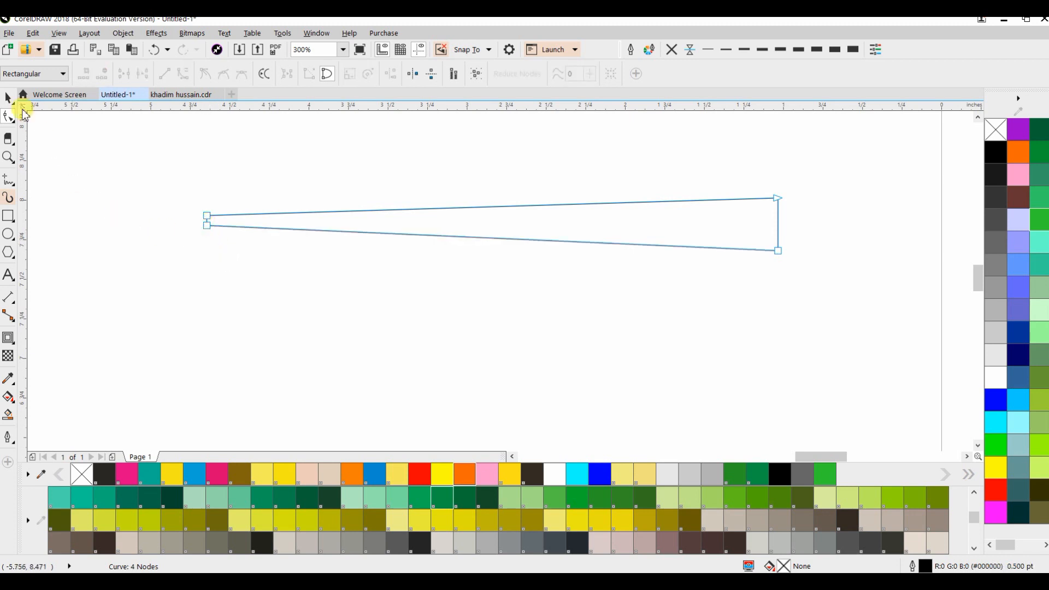
Place a horizontal guideline through the midpoint of the tapered hand's wide end
left_click_drag(427, 108, 763, 237)
left_click_drag(777, 225, 778, 225)
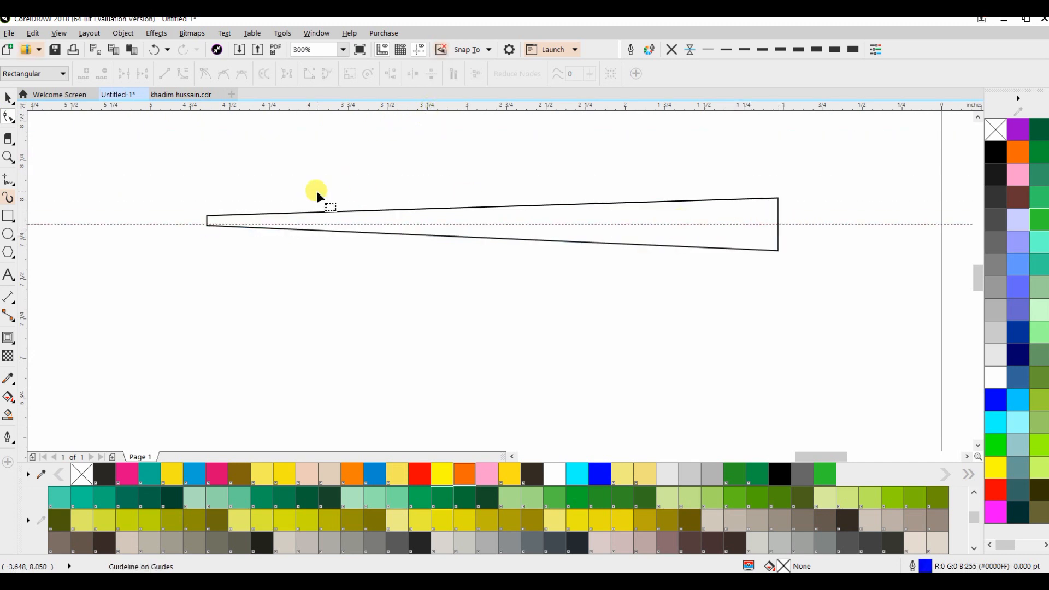
scroll(221, 220, "up", 2)
scroll(405, 211, "down", 2)
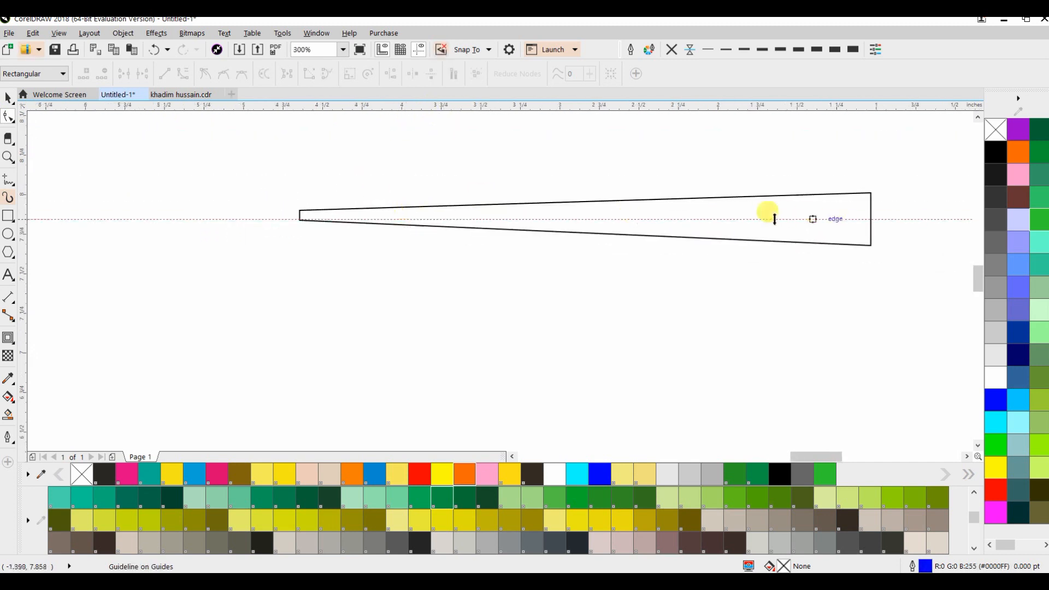
Move both nodes of the hand's narrow end down so that the tip is centred on the horizontal guideline
left_click(297, 212)
left_click(305, 222)
scroll(306, 234, "up", 4)
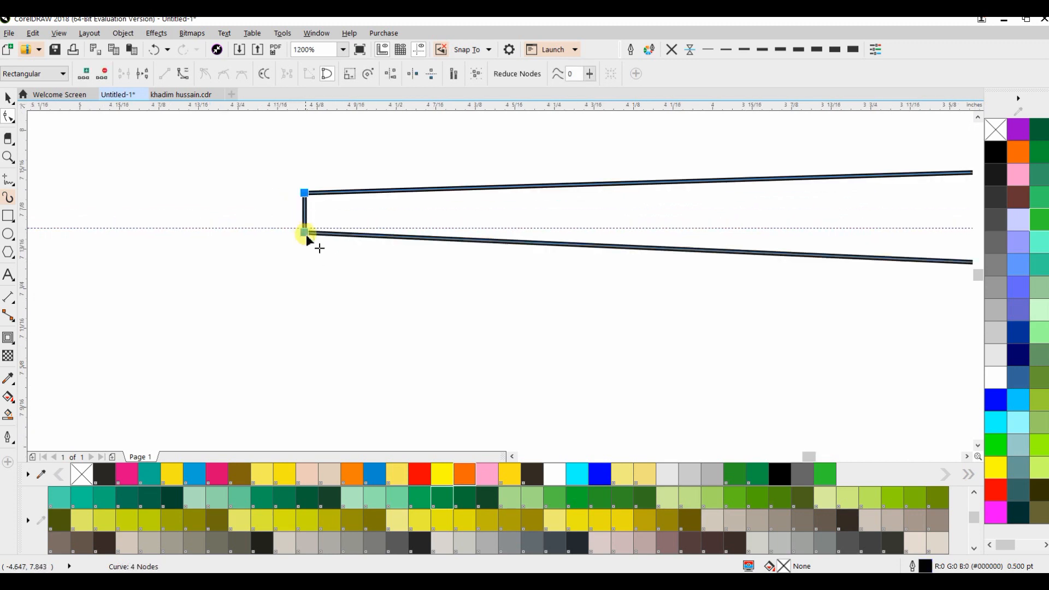
scroll(306, 235, "up", 2)
left_click_drag(303, 229, 303, 259)
scroll(290, 201, "down", 4)
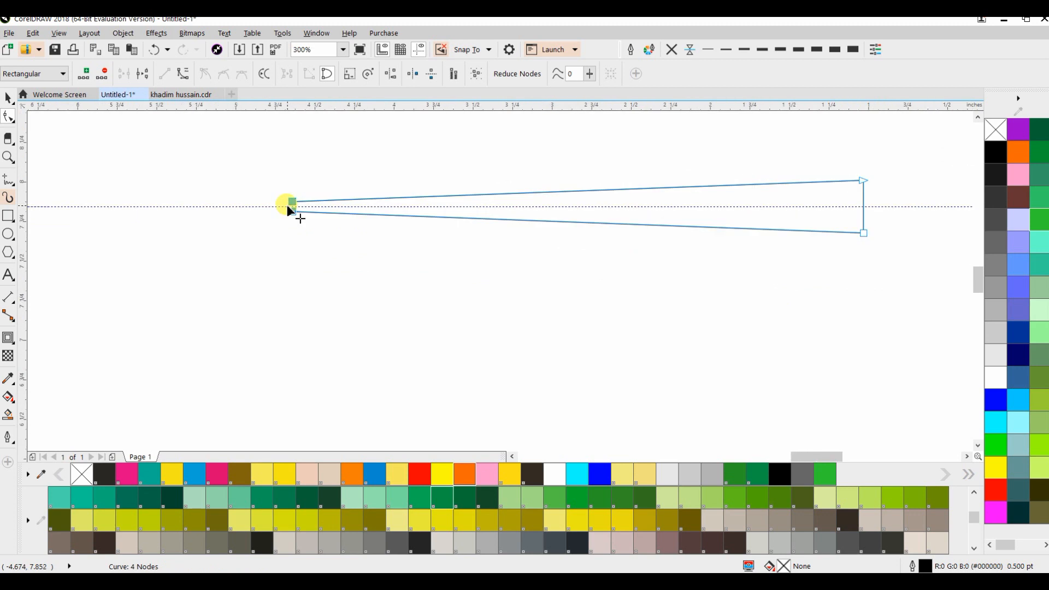
scroll(288, 210, "down", 1)
left_click(7, 98)
left_click(346, 250)
left_click_drag(347, 250, 220, 256)
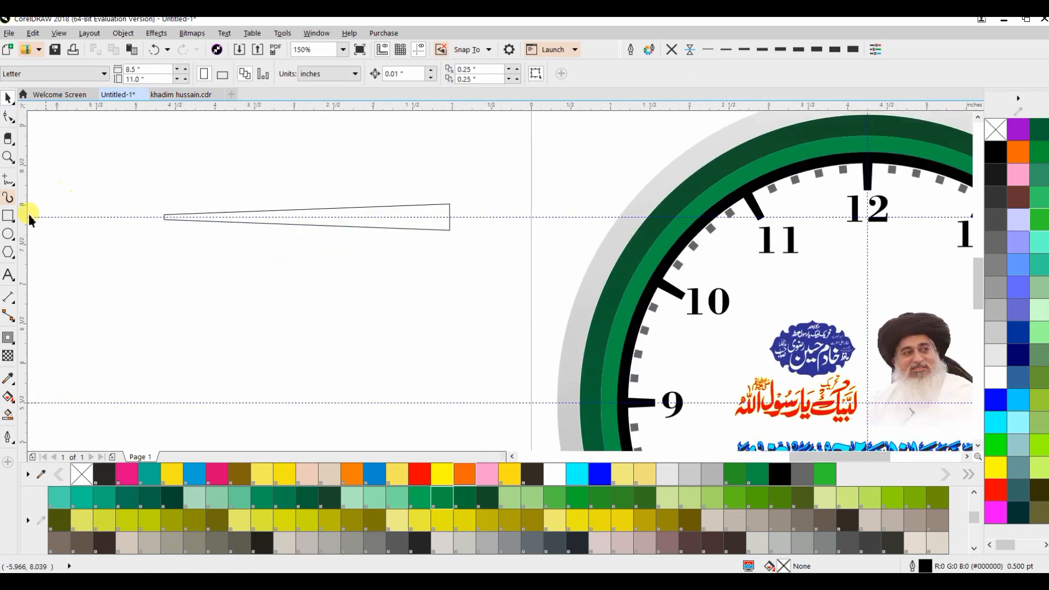
Draw a circle centred on the hand's wide end and scale it to about 0.395 inches
left_click(9, 234)
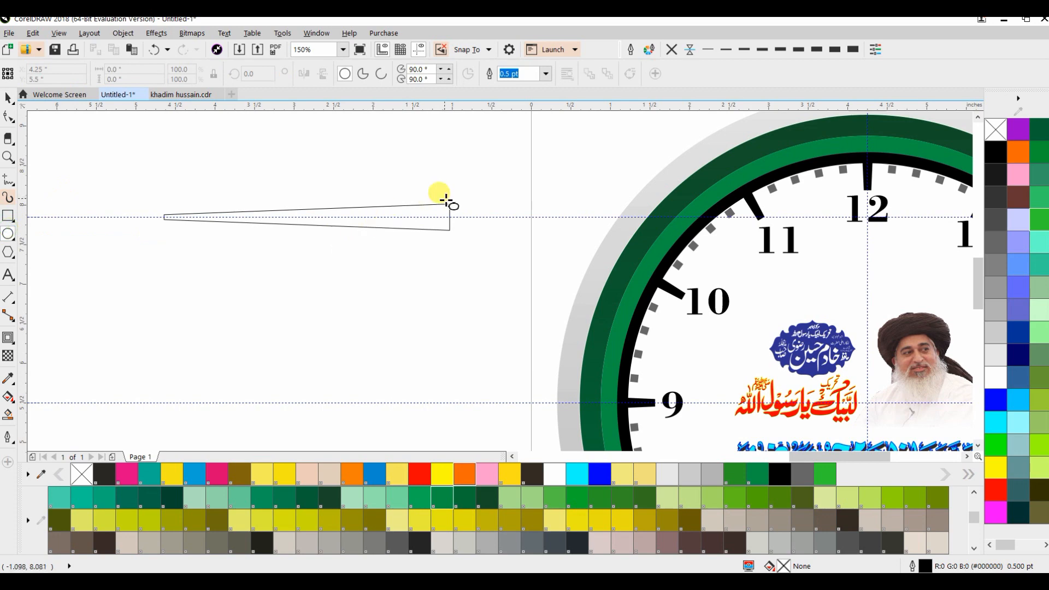
mouse_move(471, 219)
left_mouse_down()
mouse_move(415, 203)
mouse_move(468, 206)
mouse_move(483, 231)
mouse_move(456, 220)
left_mouse_up()
left_click(8, 98)
key("F2")
left_click_drag(499, 280, 439, 202)
left_click_drag(513, 293, 482, 269)
scroll(470, 243, "down", 2)
scroll(493, 259, "up", 1)
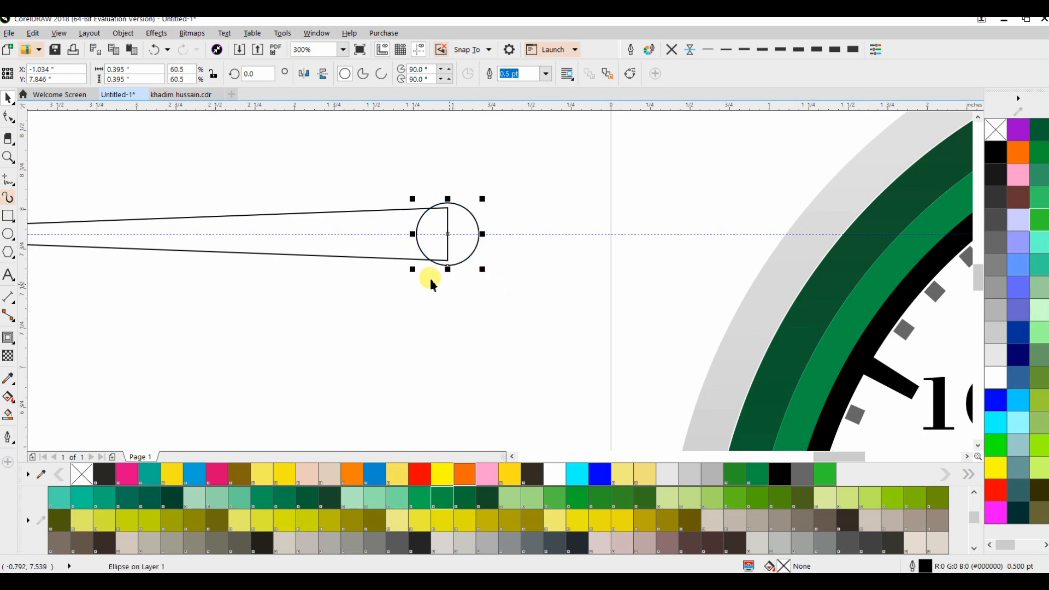
Weld the circle and the tapered shape into one clock-hand curve
left_click(393, 257, "shift")
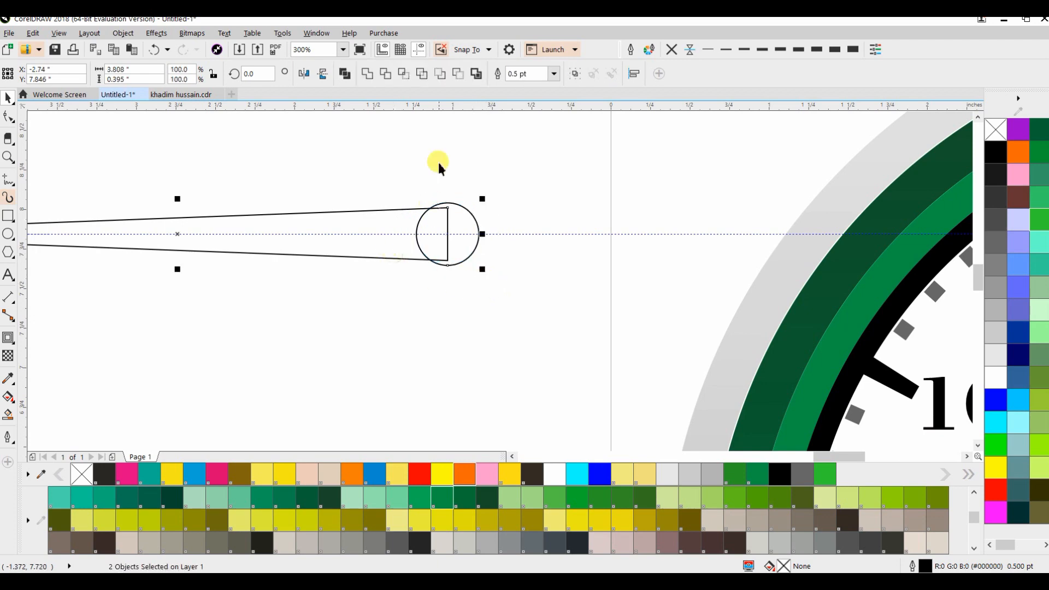
left_click(366, 77)
left_click(379, 148)
scroll(441, 191, "down", 2)
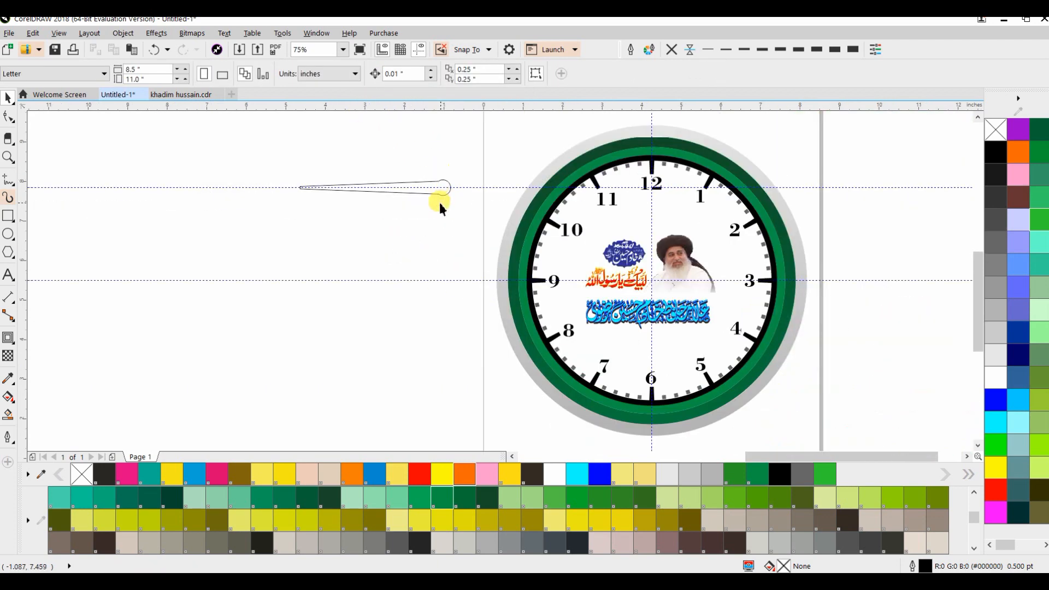
Fill the clock hand with orange and remove its outline
left_click(392, 206)
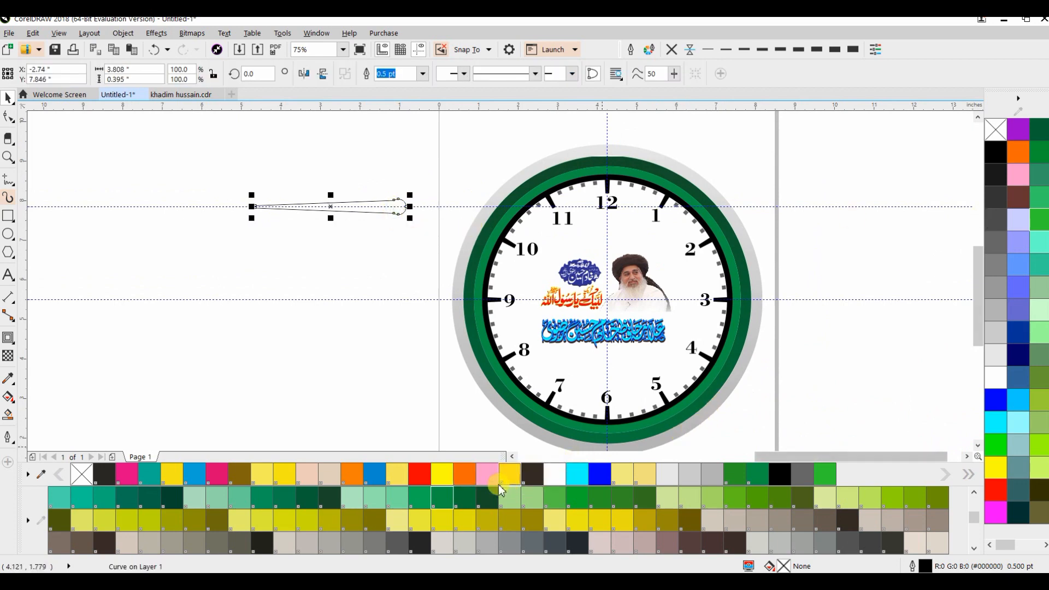
left_click(465, 474)
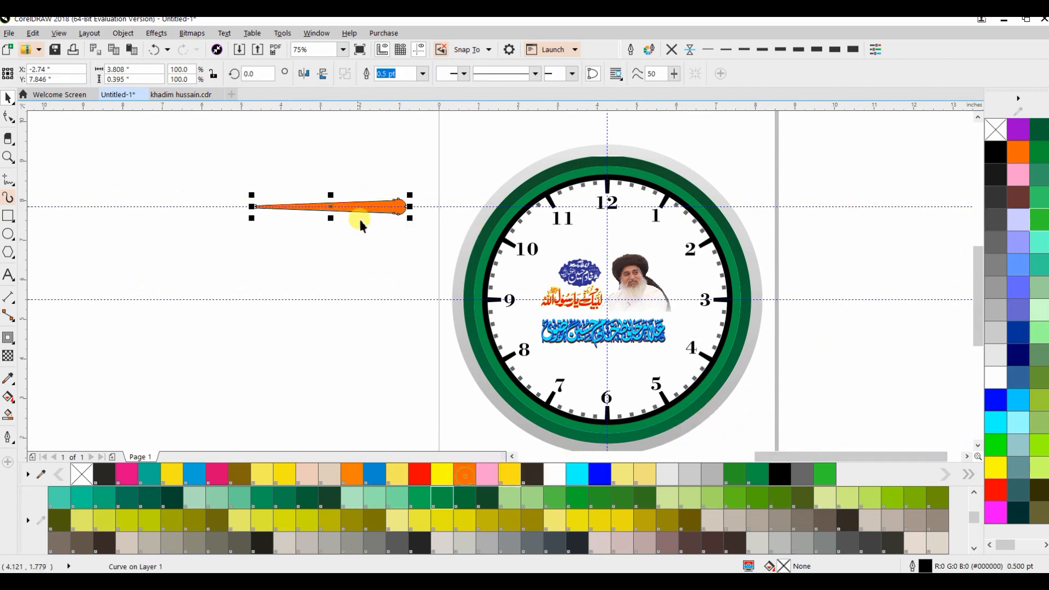
left_click(668, 52)
left_click(394, 133)
Draw a circle about 0.347 inches wide, fill it black without an outline and centre it on the page
left_click(8, 235)
left_click_drag(165, 278, 175, 290)
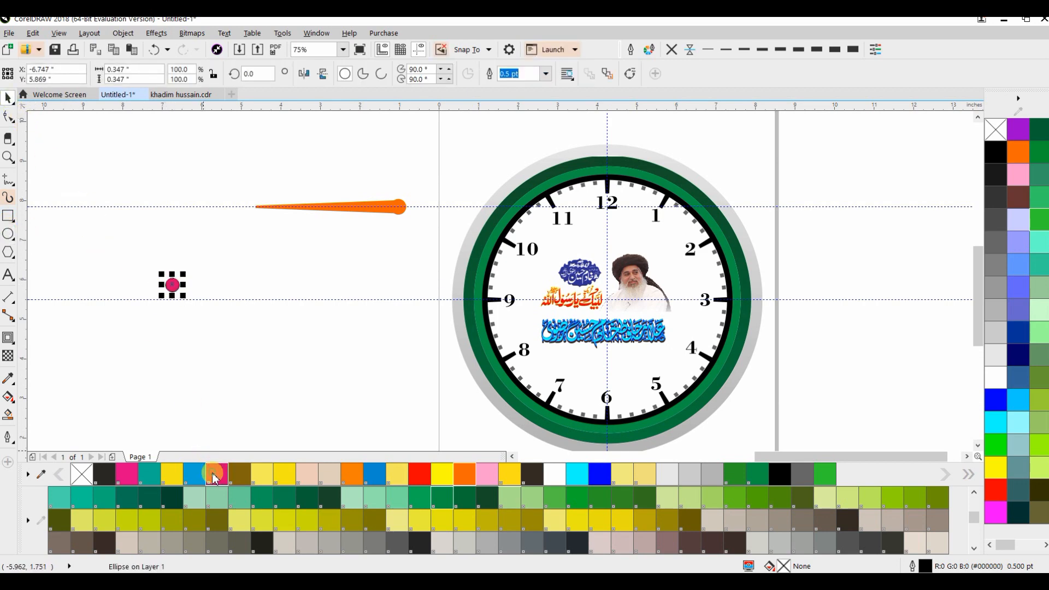
left_click(214, 477)
left_click(996, 152)
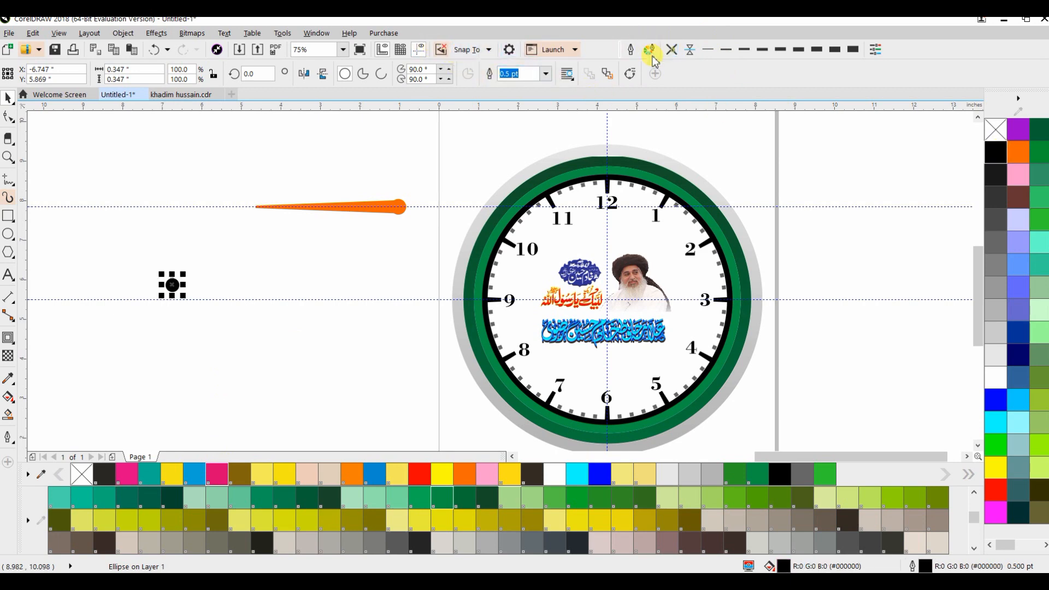
left_click(671, 49)
key("p")
left_click(361, 330)
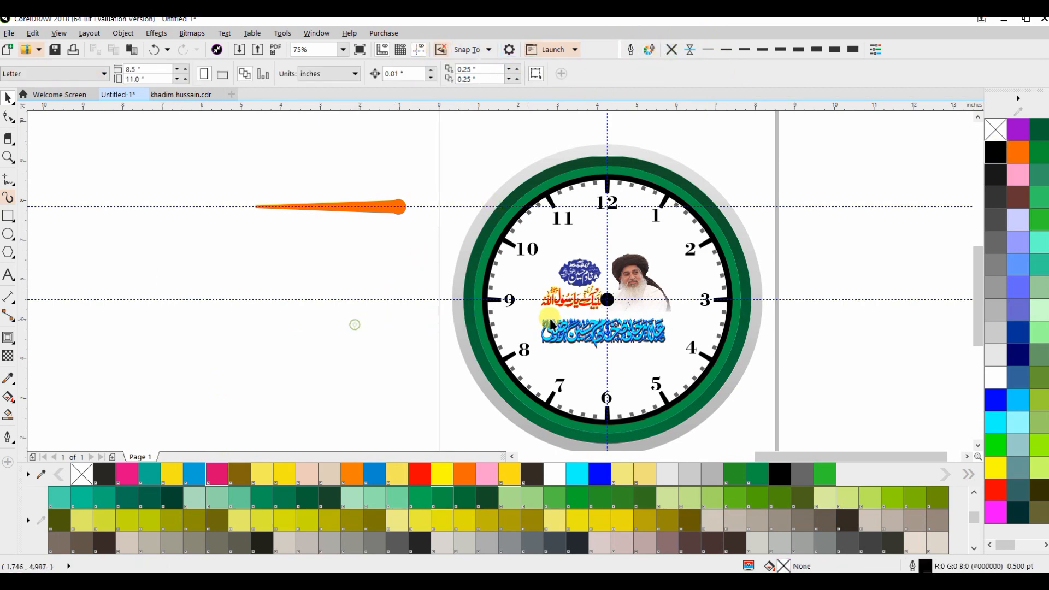
Enlarge the grouped portrait, emblem and calligraphy artwork slightly inside the dial
scroll(612, 301, "up", 4)
left_click(633, 376)
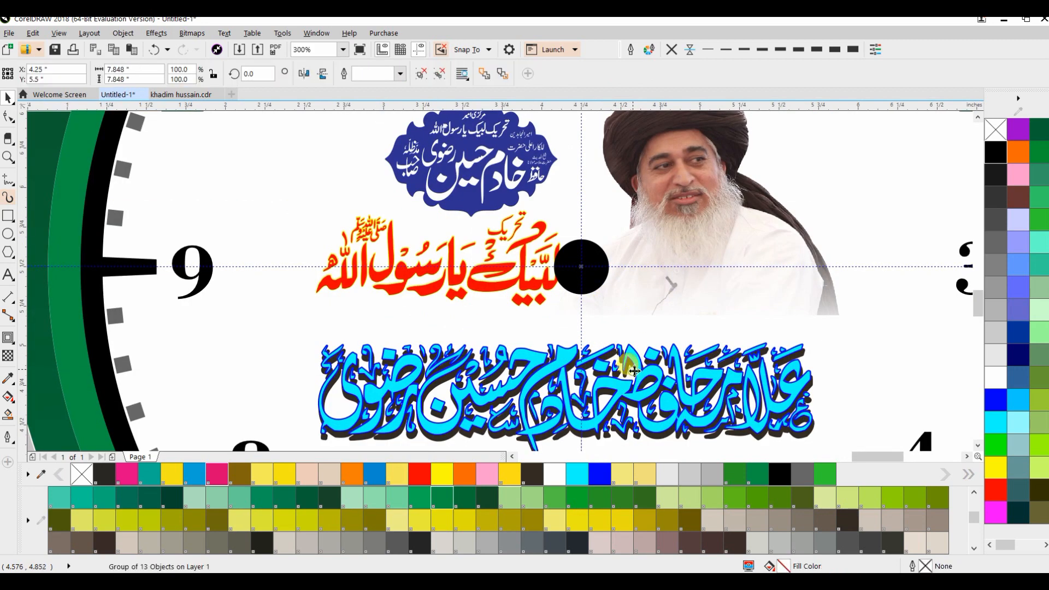
scroll(538, 298, "down", 4)
left_click_drag(324, 214, 633, 353)
left_click(771, 356)
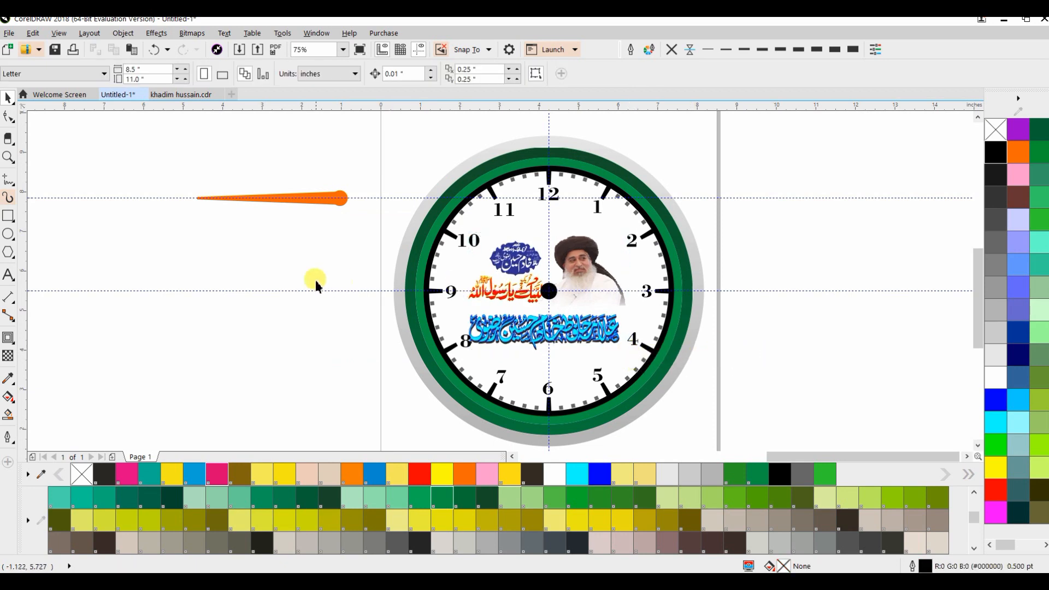
Shrink the black centre circle to about 0.247 inches around its own centre
left_click(561, 311)
left_click_drag(561, 305, 558, 301)
scroll(554, 297, "up", 1)
scroll(555, 299, "down", 1)
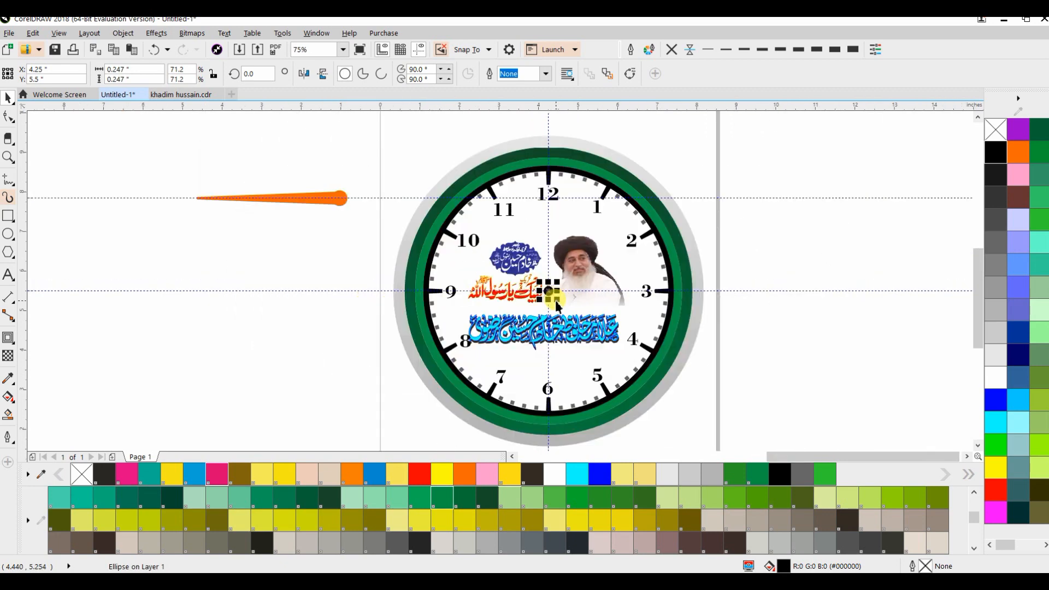
left_click(304, 238)
Move the orange hand onto the dial so its round end surrounds the black centre circle and it points to 9
left_click(319, 196)
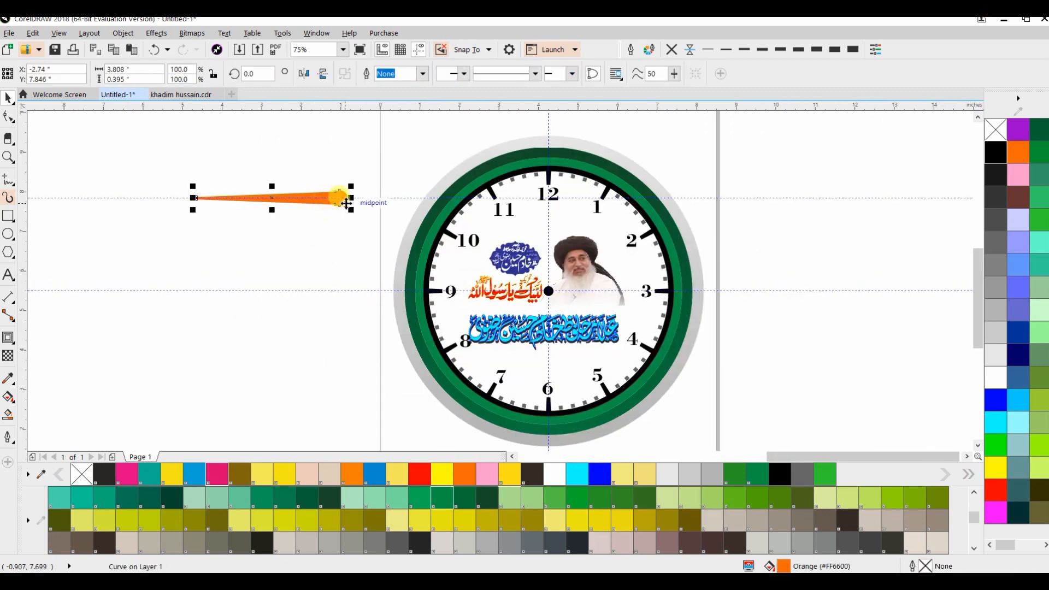
left_click_drag(340, 205, 549, 294)
scroll(550, 295, "up", 5)
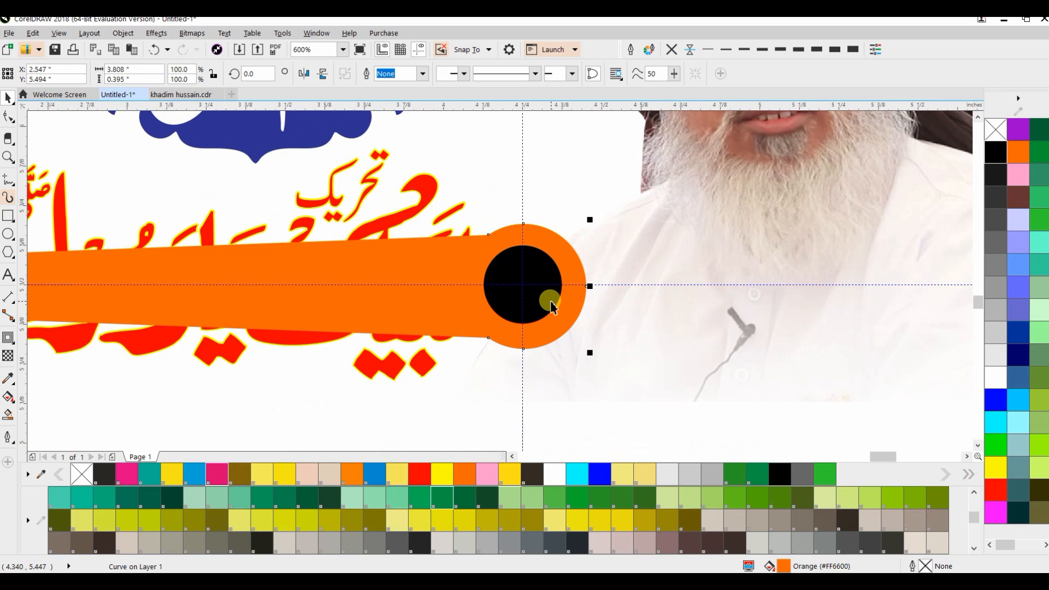
left_click(552, 307)
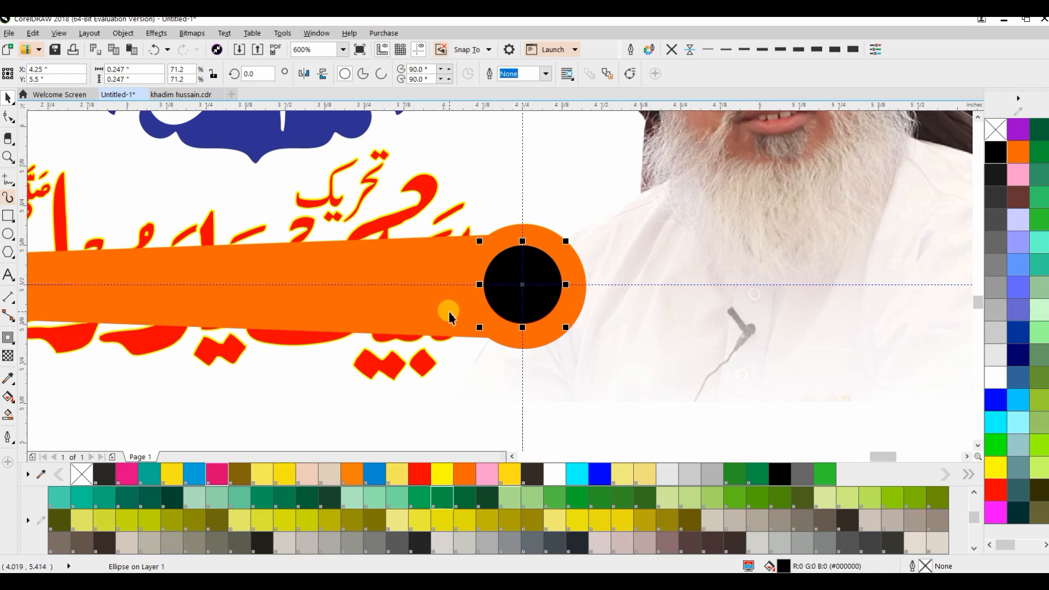
left_click(495, 310, "shift")
scroll(484, 288, "down", 3)
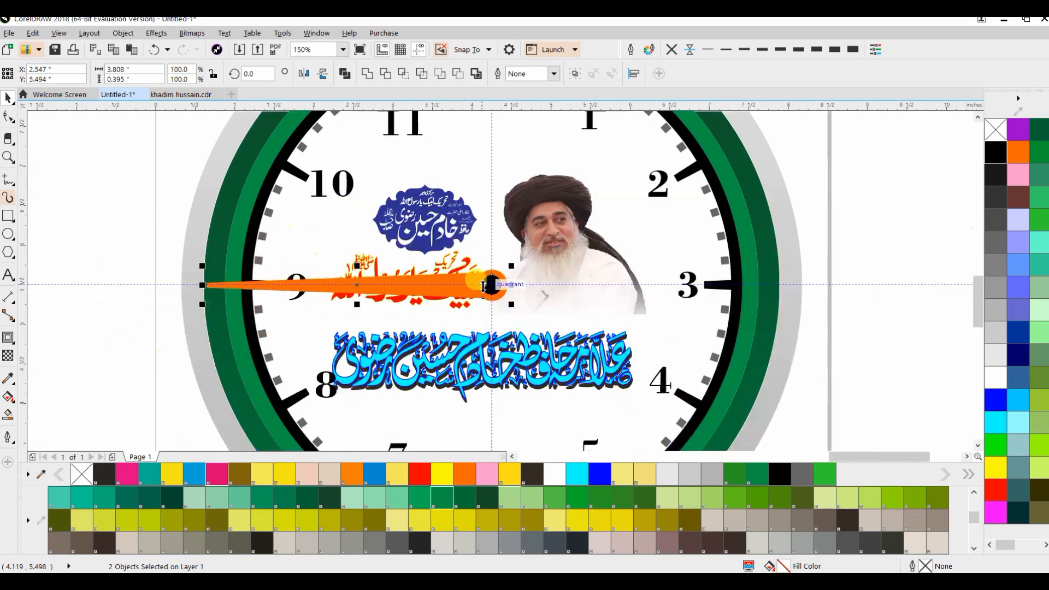
left_click(878, 275)
Trim the orange hand with the black centre circle to cut a hole in its round end
scroll(497, 295, "up", 3)
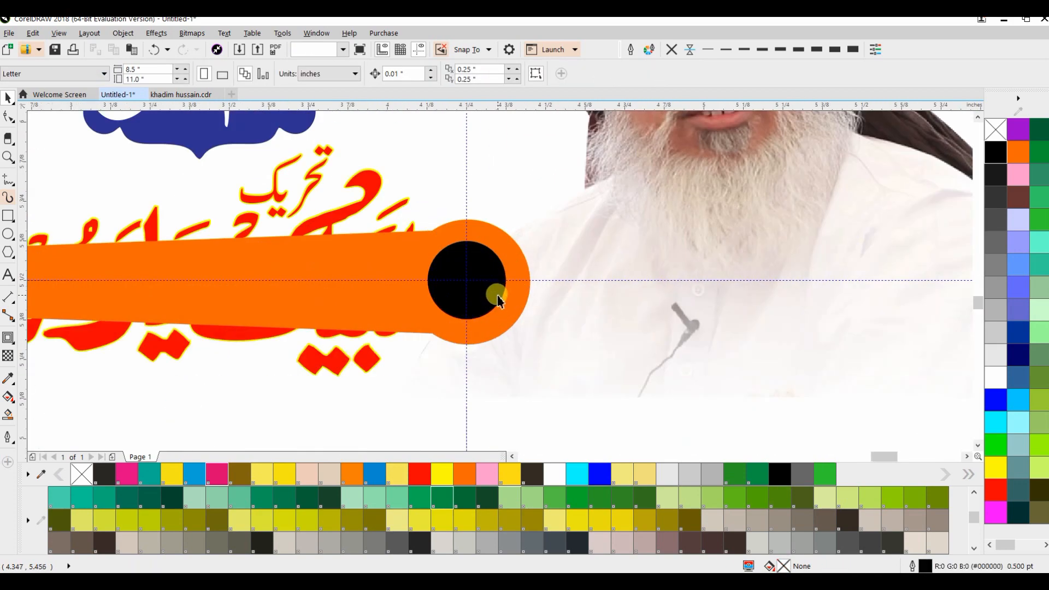
left_click(500, 299)
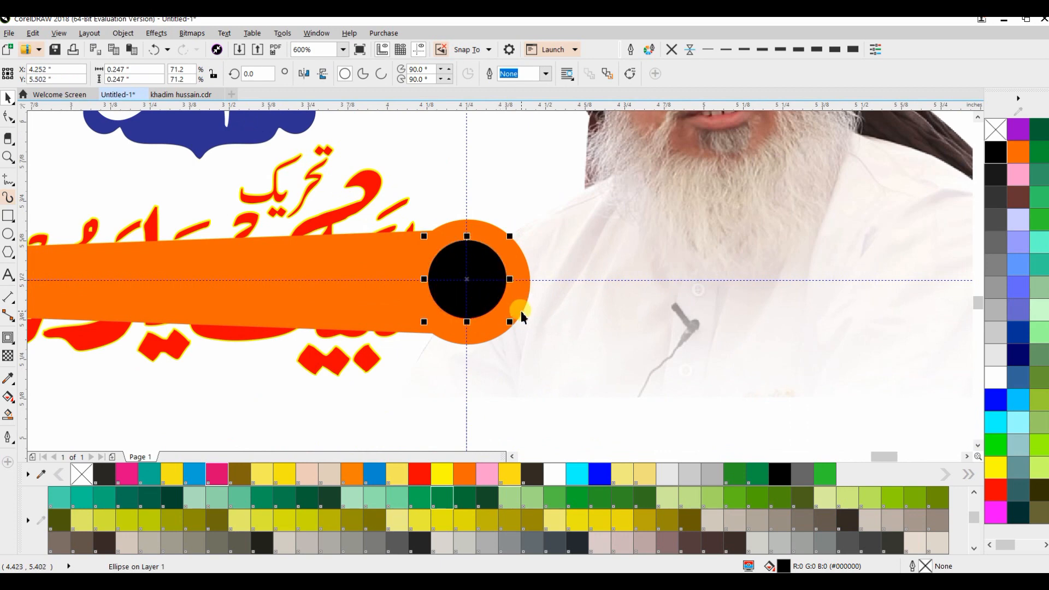
left_click(520, 307, "shift")
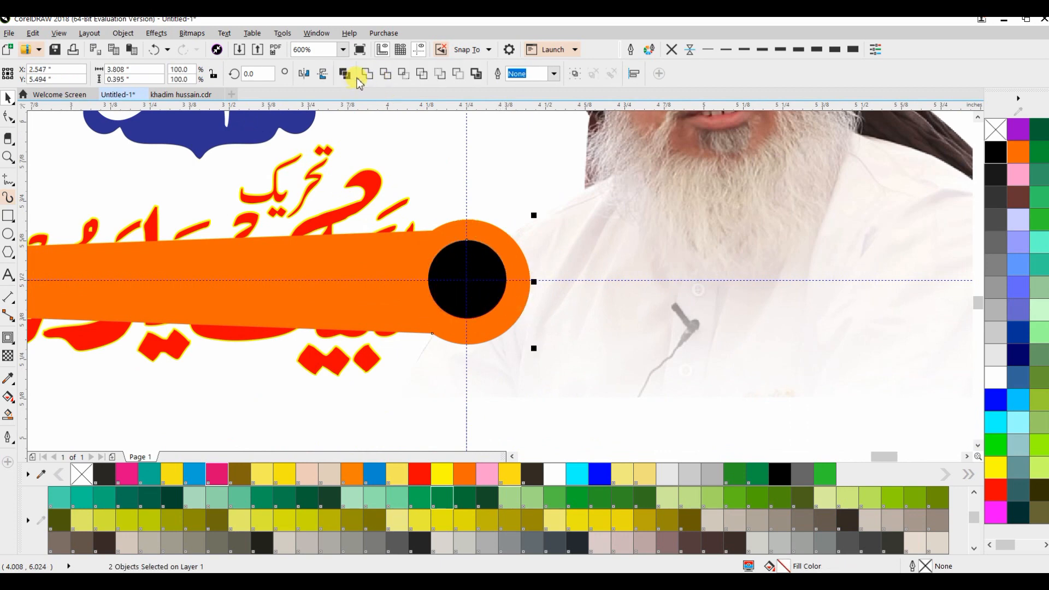
left_click(385, 75)
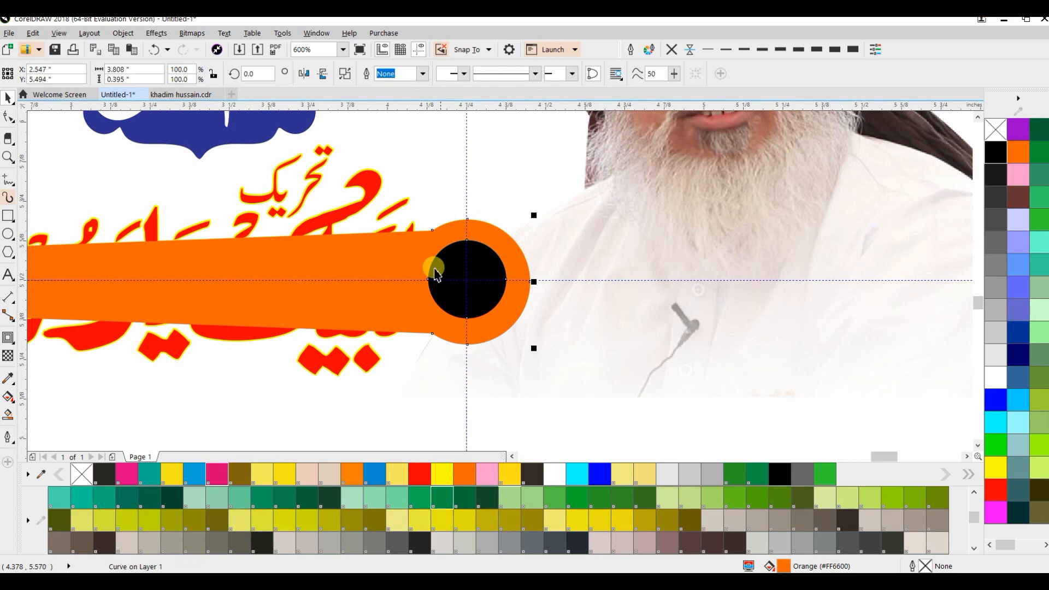
Delete the black centre circle from the round end of the orange hand
scroll(435, 248, "down", 4)
left_click_drag(785, 214, 537, 279)
left_click(437, 284)
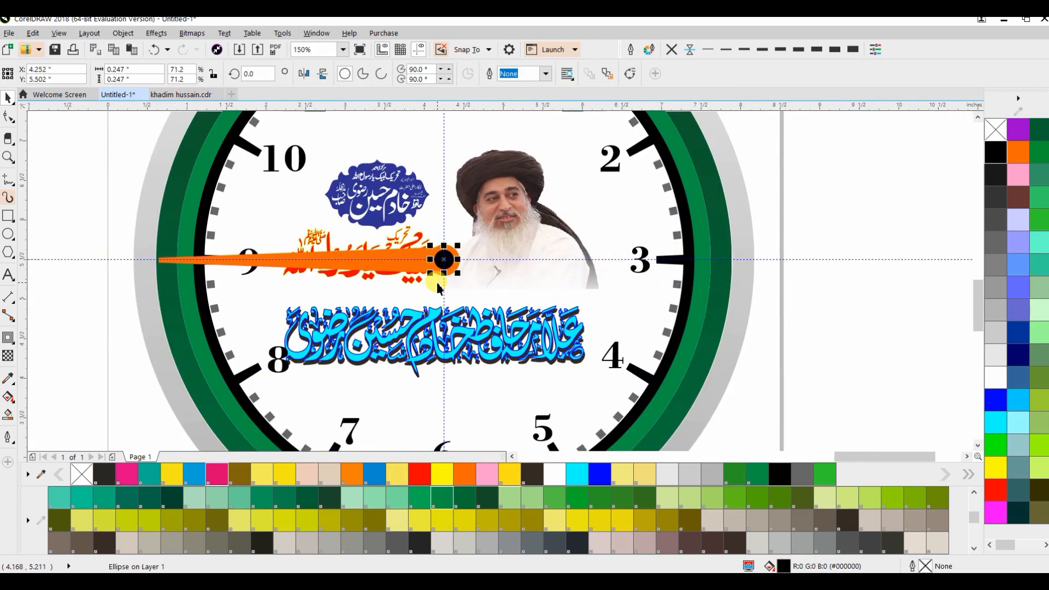
key("Escape")
Scale the orange hand down to about 2.672 inches long and centre its hole on the crossing guidelines
left_click(416, 274)
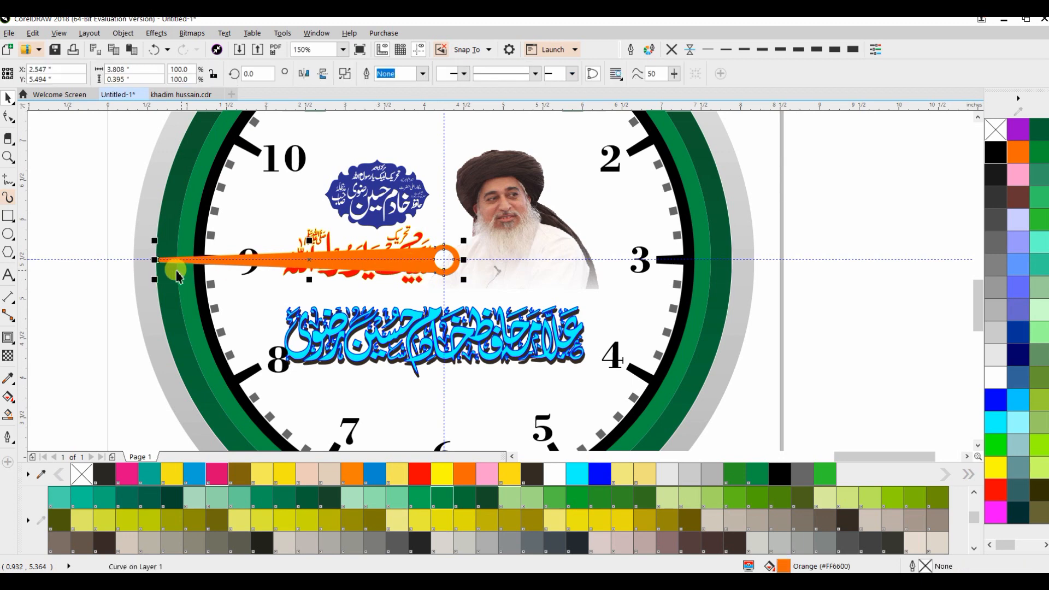
left_click_drag(159, 273, 245, 271)
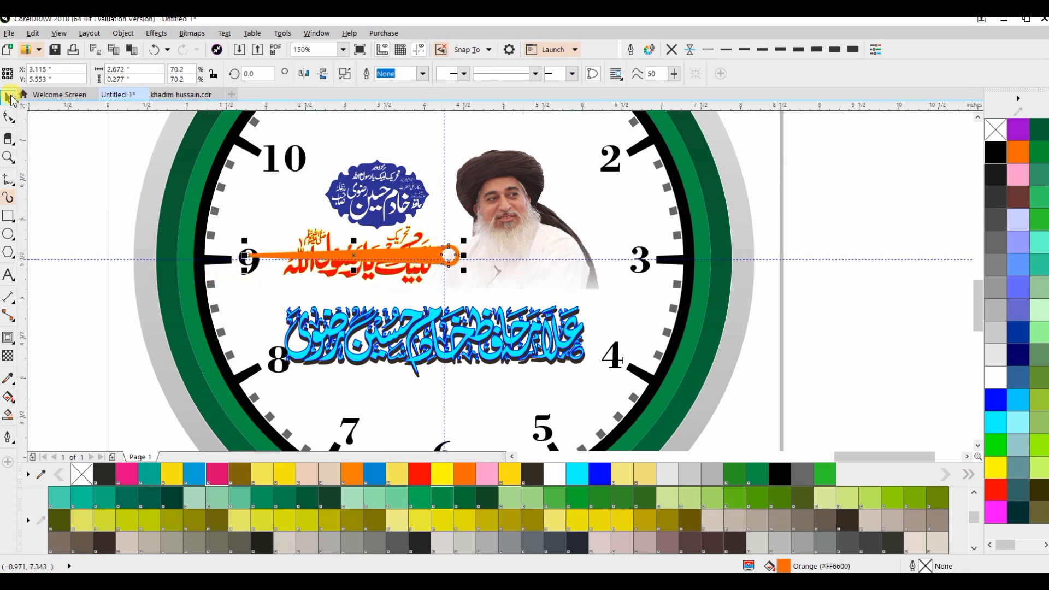
scroll(453, 261, "up", 4)
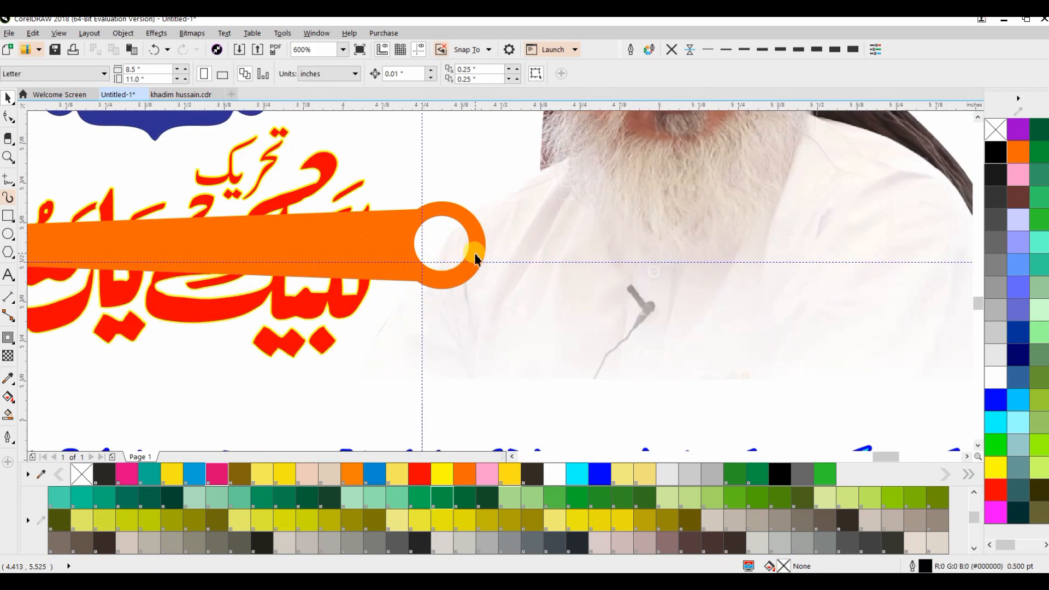
left_click_drag(478, 252, 466, 264)
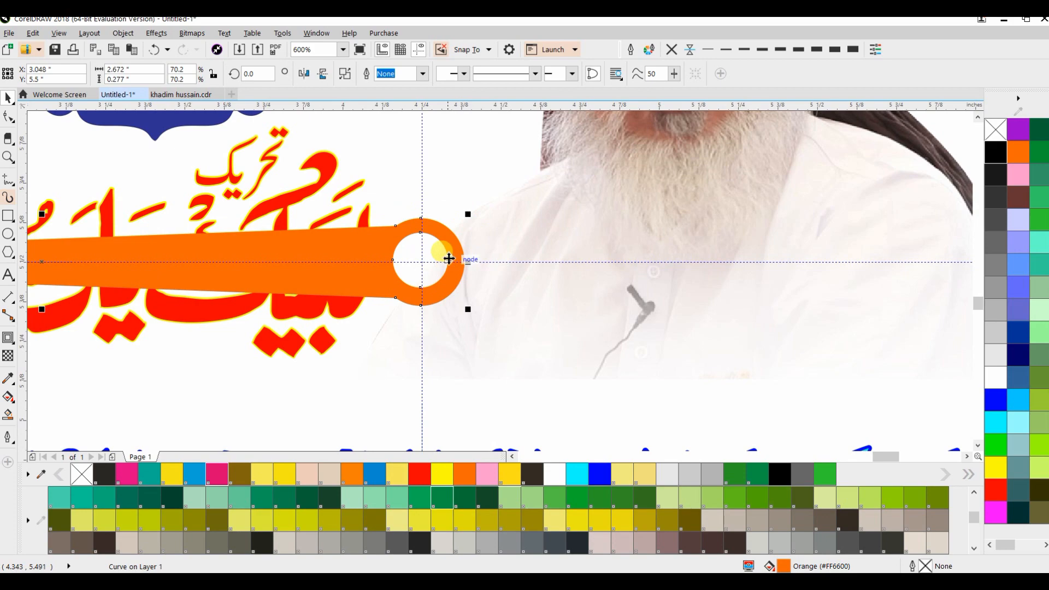
scroll(441, 255, "up", 4)
left_click_drag(457, 216, 470, 222)
scroll(469, 222, "down", 8)
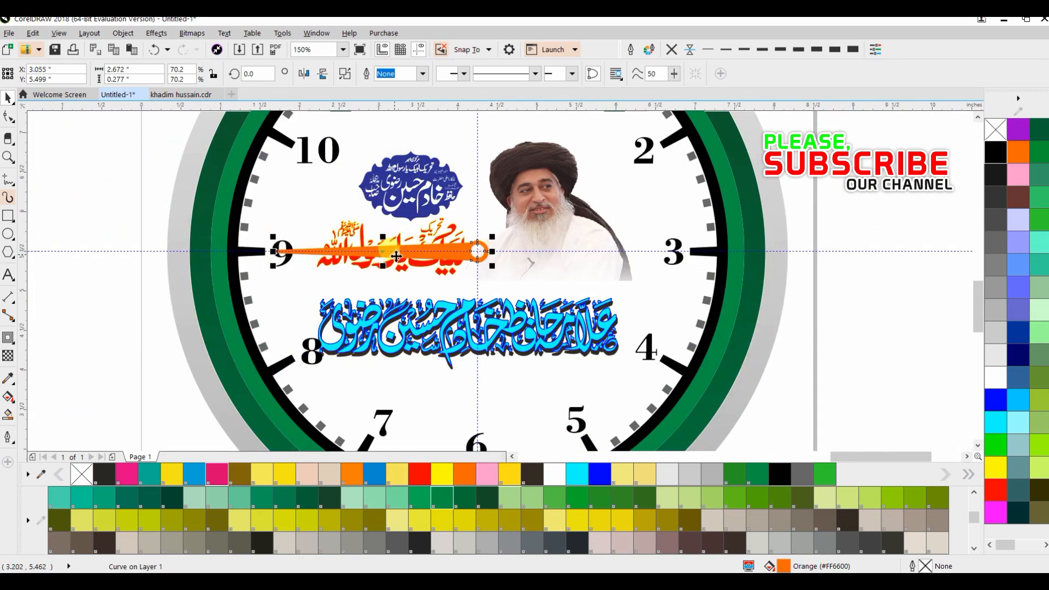
Place the orange hand's rotation centre in its hole and rotate it about 166 degrees so it points just past 3
left_click(396, 255)
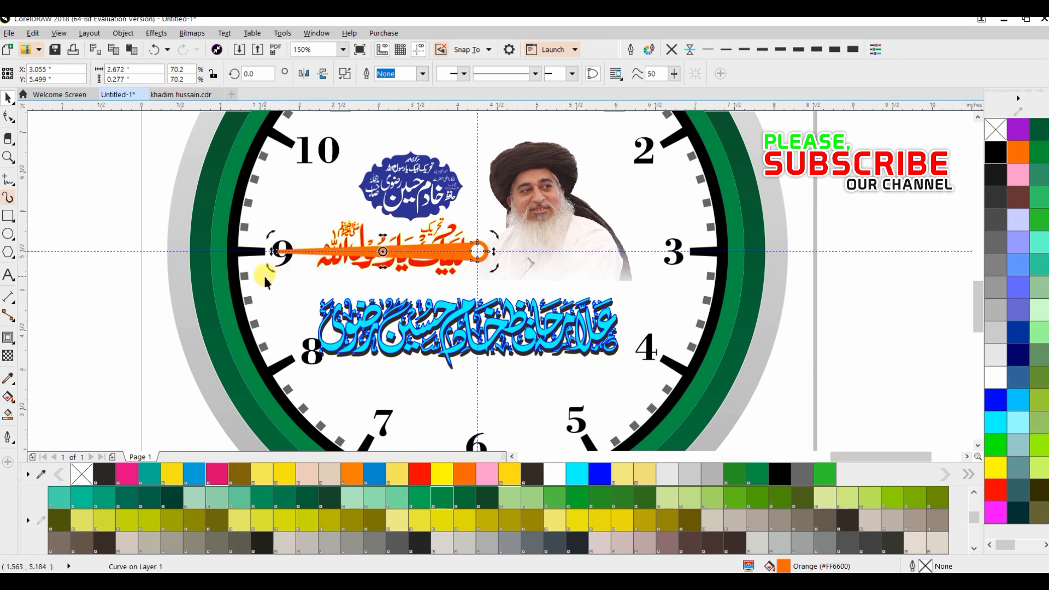
left_click_drag(272, 270, 277, 280)
left_click_drag(390, 251, 476, 251)
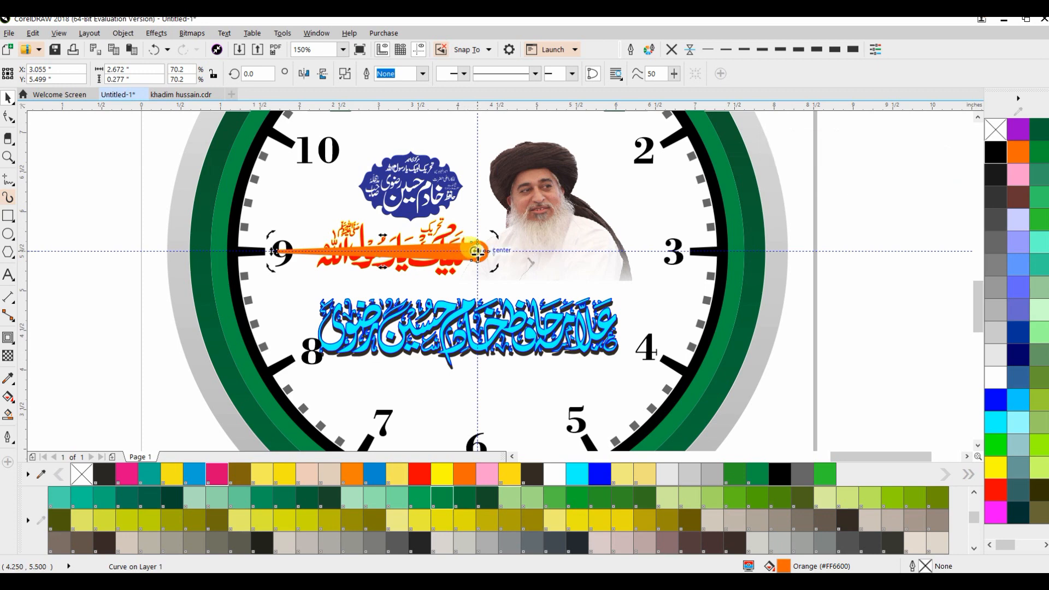
scroll(333, 253, "down", 2)
scroll(273, 273, "up", 2)
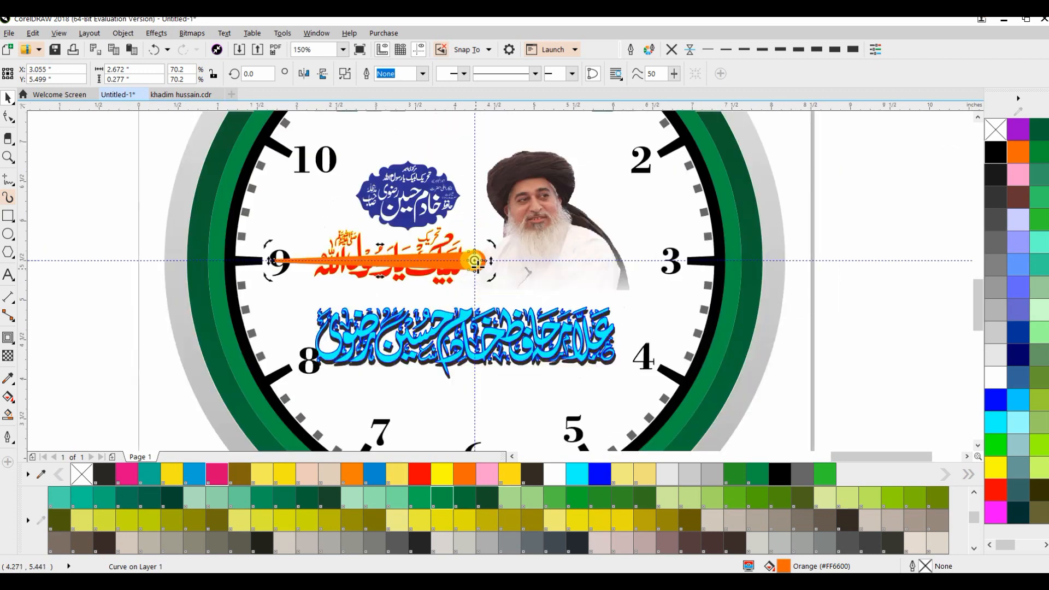
left_click_drag(276, 284, 649, 287)
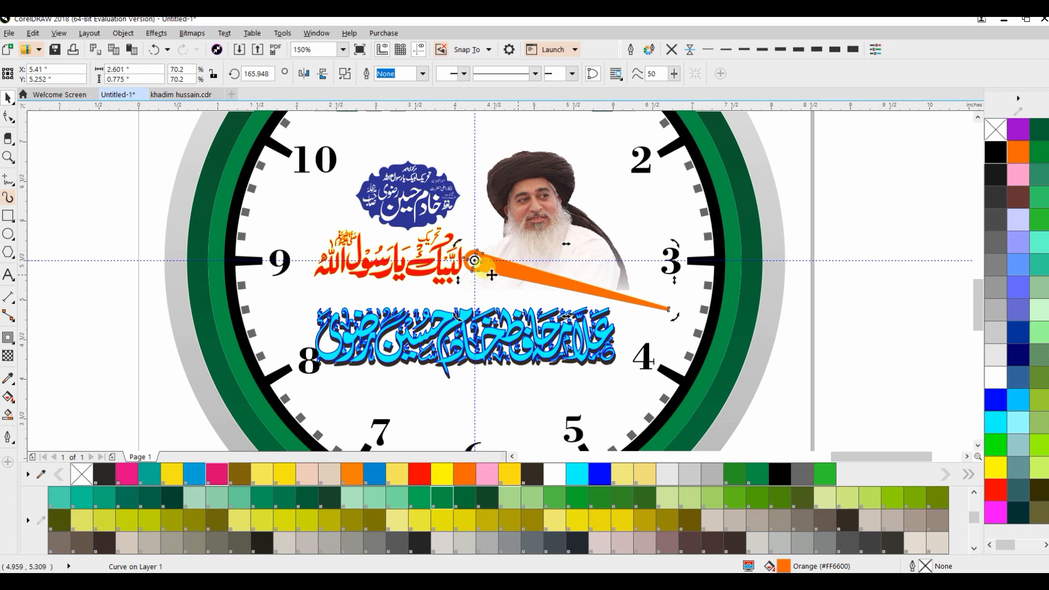
left_click(77, 153)
Make a copy of the orange hand rotated around the dial centre to point near 7 and fill it black
left_click(520, 280)
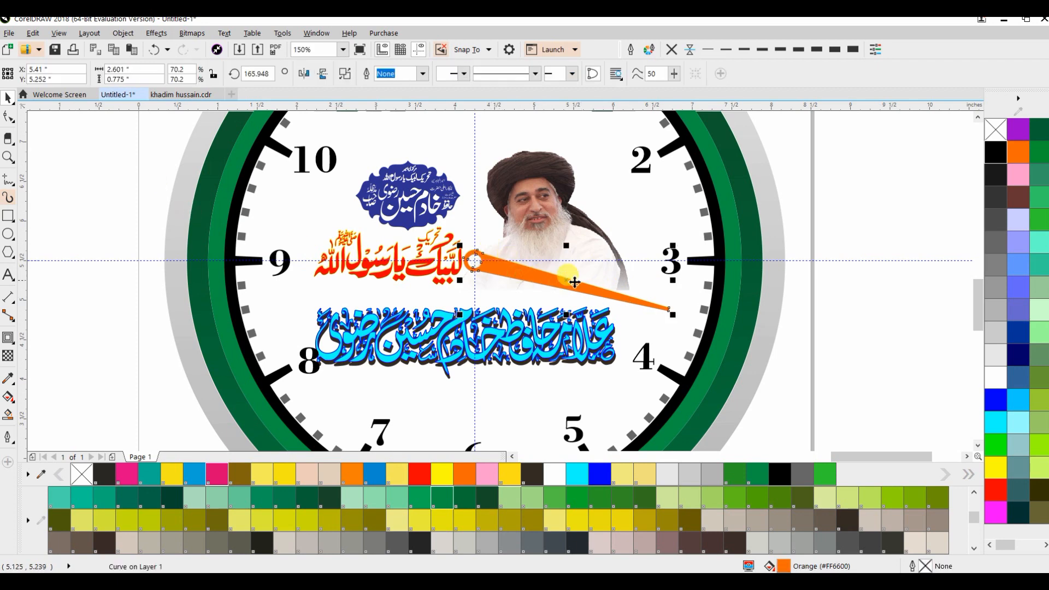
left_click(631, 298)
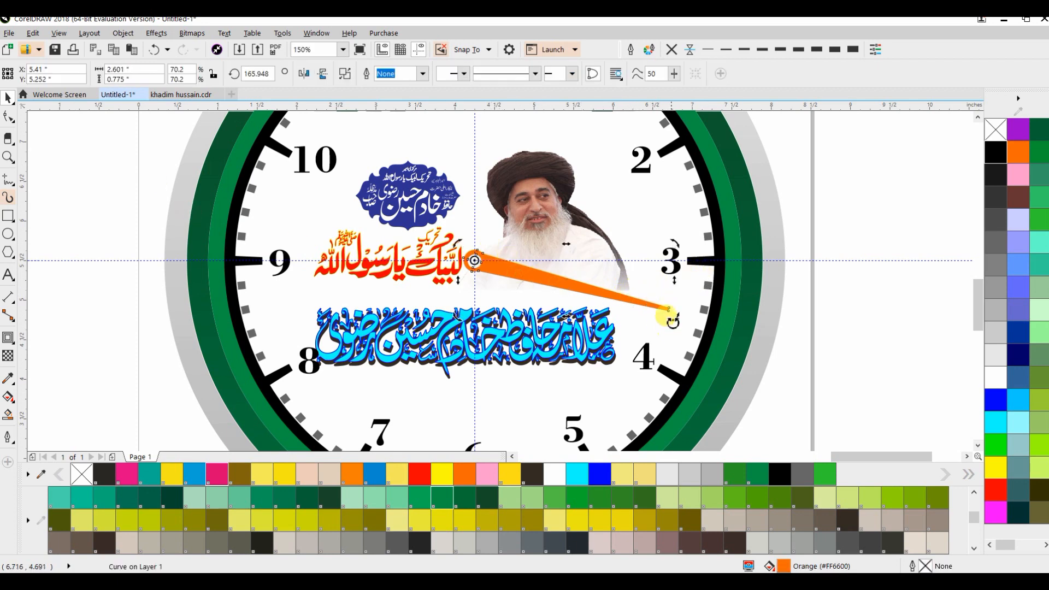
left_click_drag(675, 319, 370, 393)
left_click(995, 422)
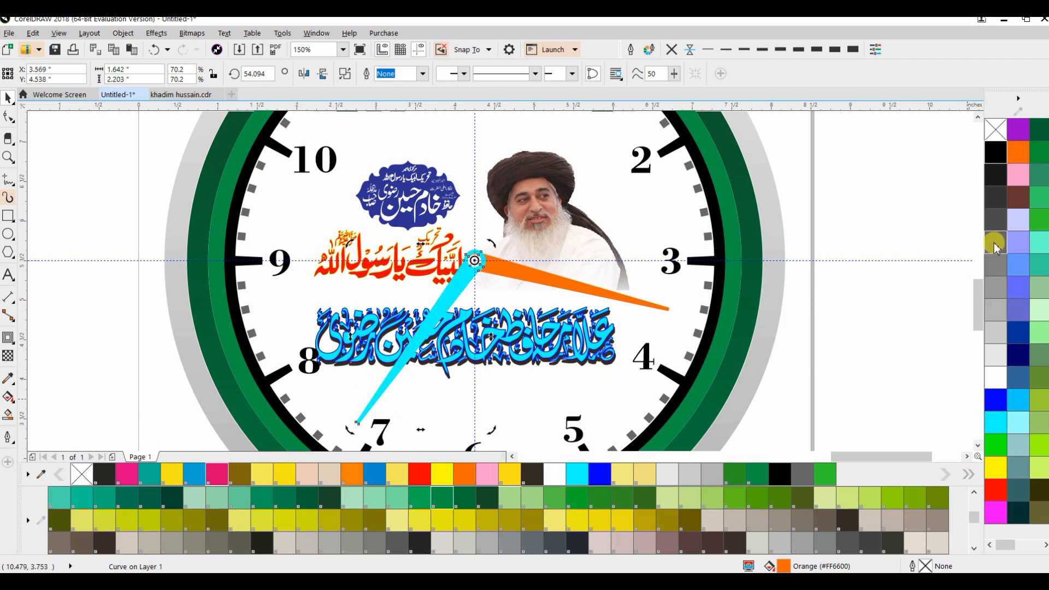
left_click(995, 156)
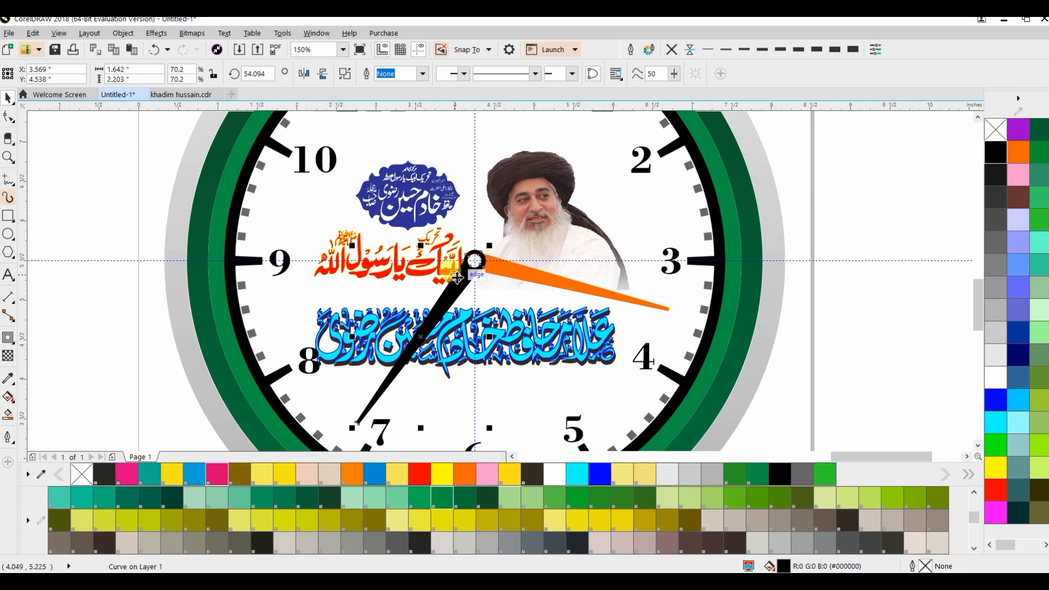
Widen the narrow tip of the black hand by moving its end nodes with the Shape tool
left_click_drag(396, 380, 430, 308)
scroll(398, 328, "up", 1)
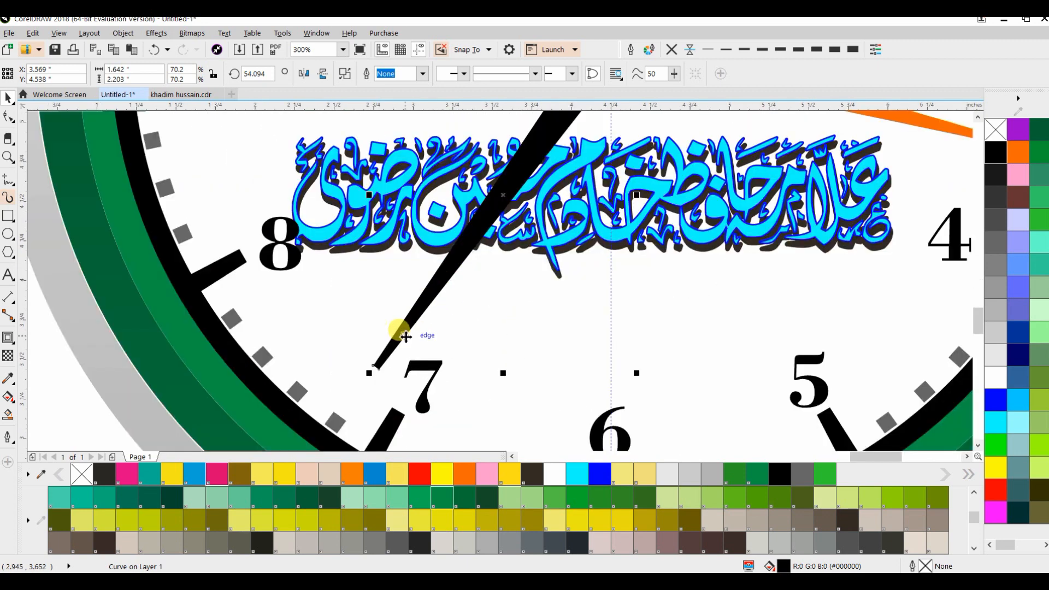
scroll(365, 342, "up", 1)
left_click(7, 117)
left_click_drag(393, 385, 360, 347)
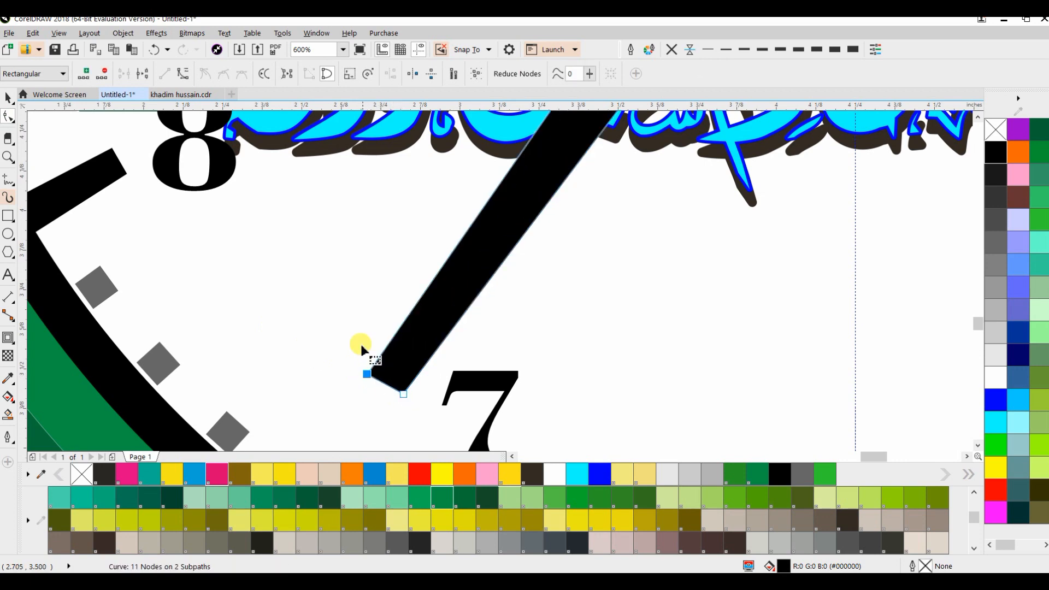
scroll(362, 328, "down", 1)
scroll(366, 318, "down", 1)
scroll(371, 323, "up", 2)
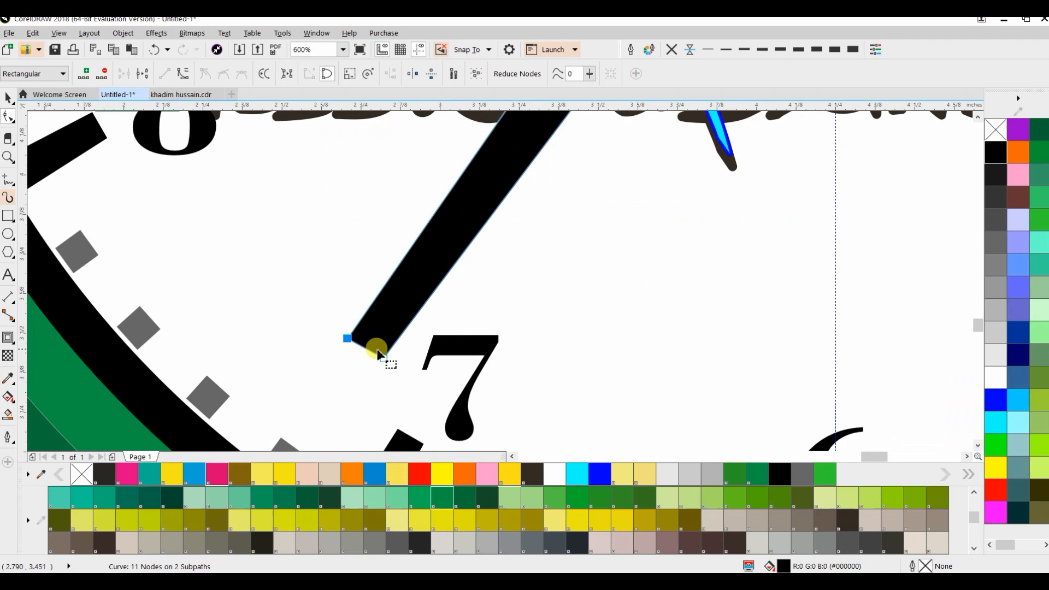
scroll(380, 306, "down", 1)
scroll(382, 305, "down", 1)
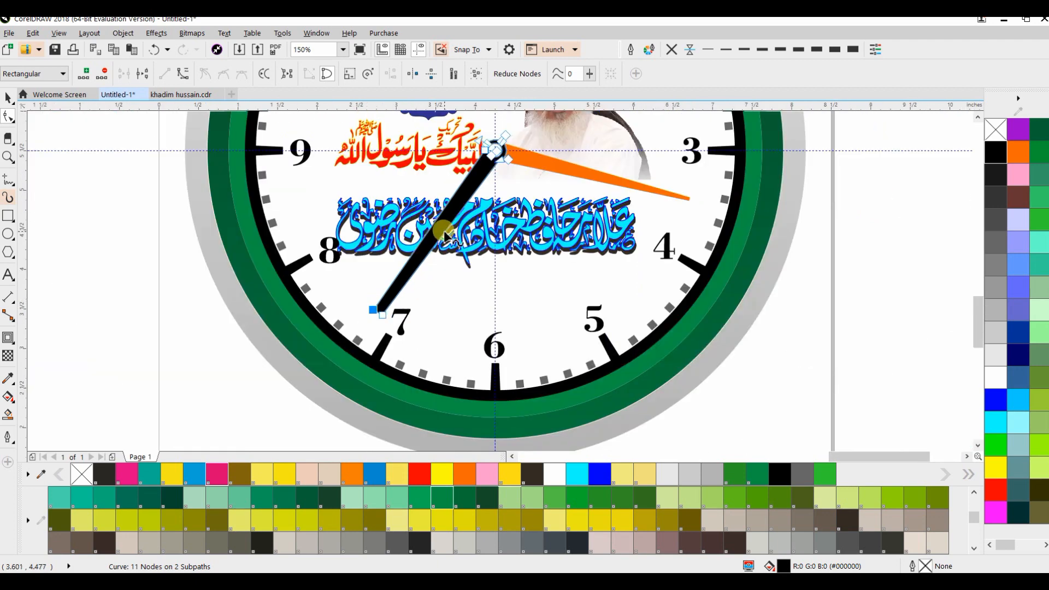
Add a node on the black hand's long edge and bulge both long edges outward around the middle
double_click(444, 230)
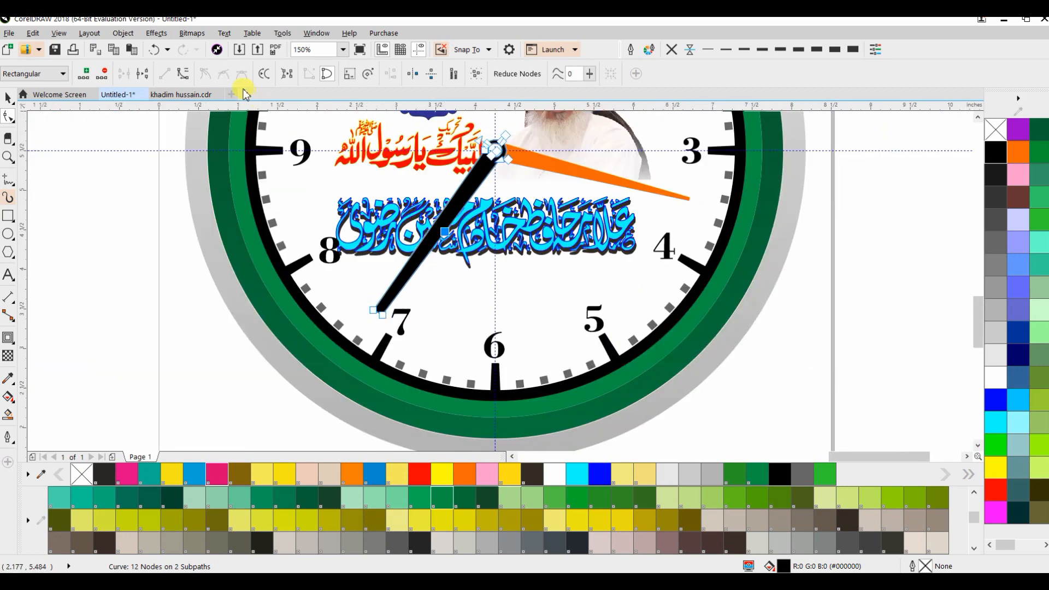
left_click(430, 224)
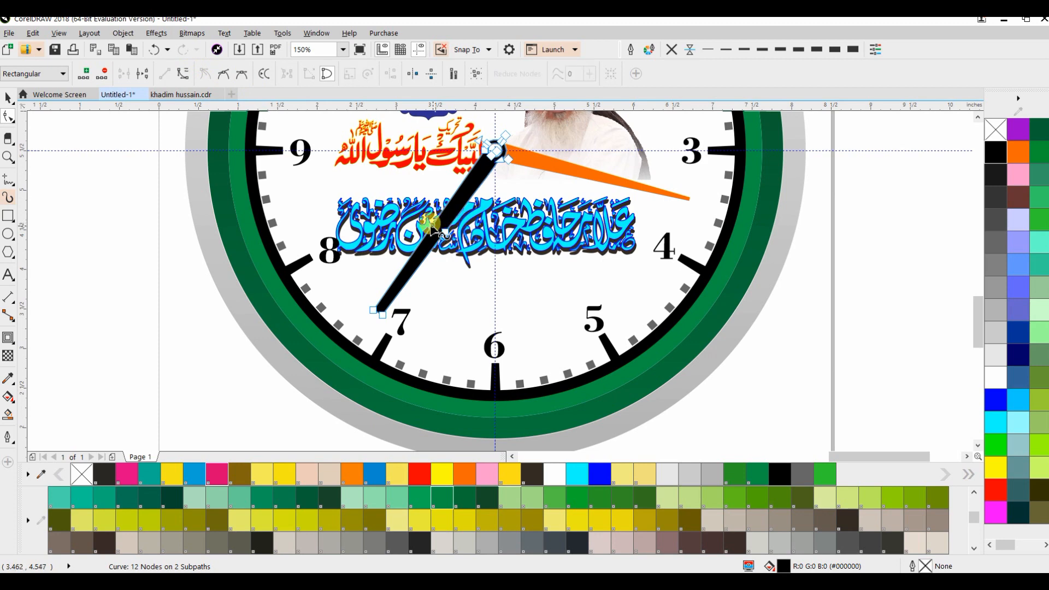
scroll(410, 229, "up", 2)
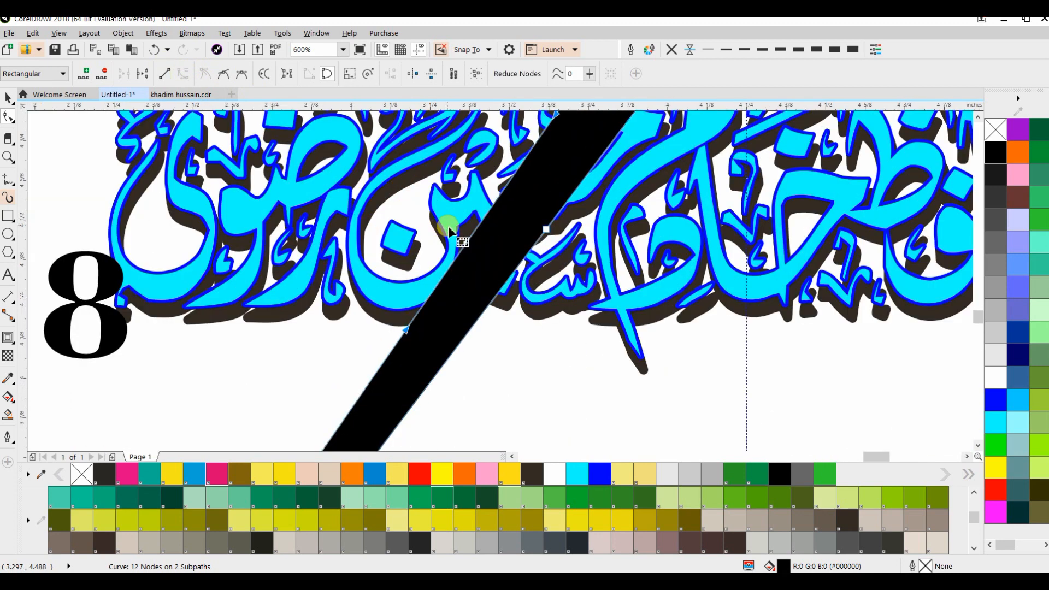
left_click_drag(468, 241, 455, 232)
left_click_drag(543, 228, 554, 243)
scroll(548, 237, "down", 2)
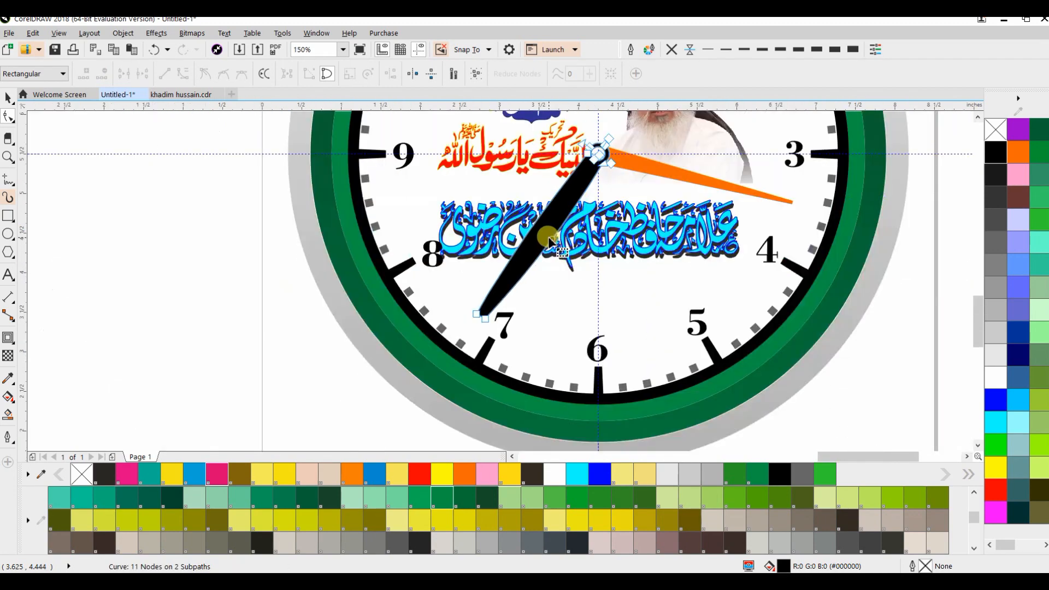
Round the black hand's tip by adding a node mid-way along its end edge and deleting the two corner nodes
scroll(437, 368, "up", 3)
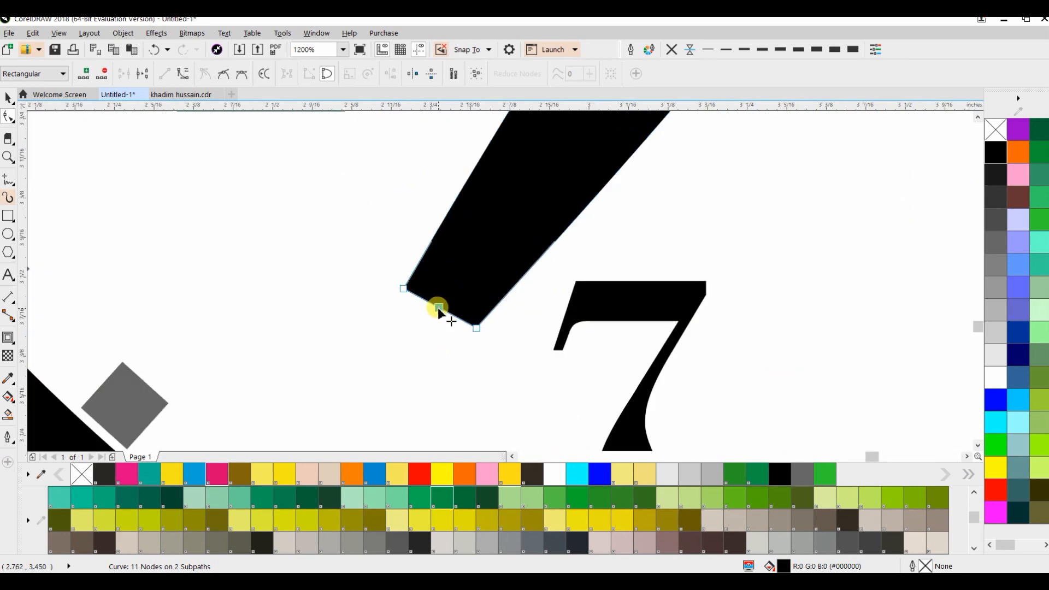
left_click(403, 288)
double_click(439, 308)
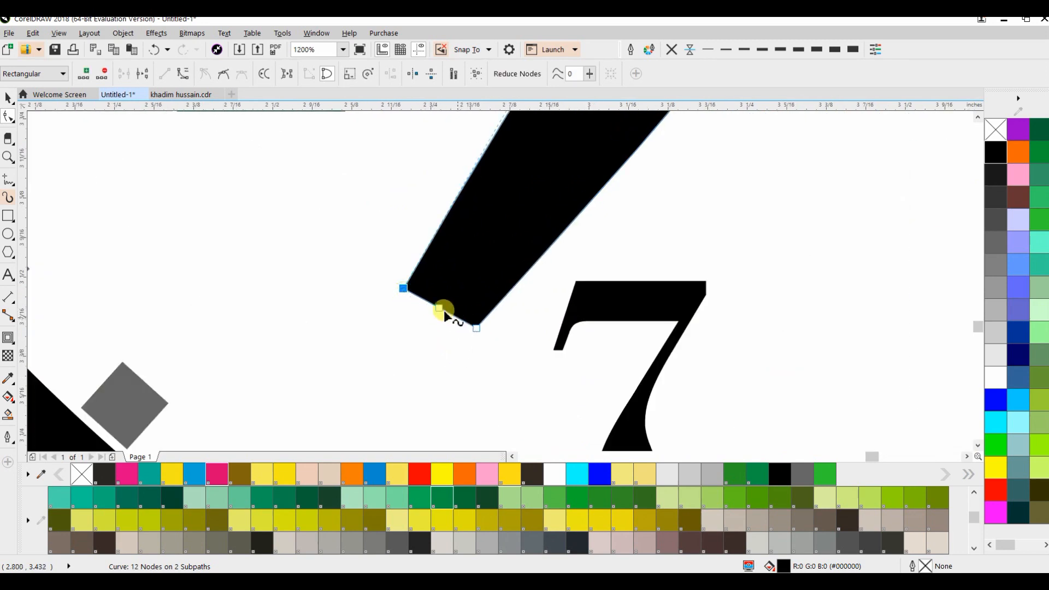
double_click(404, 288)
double_click(477, 327)
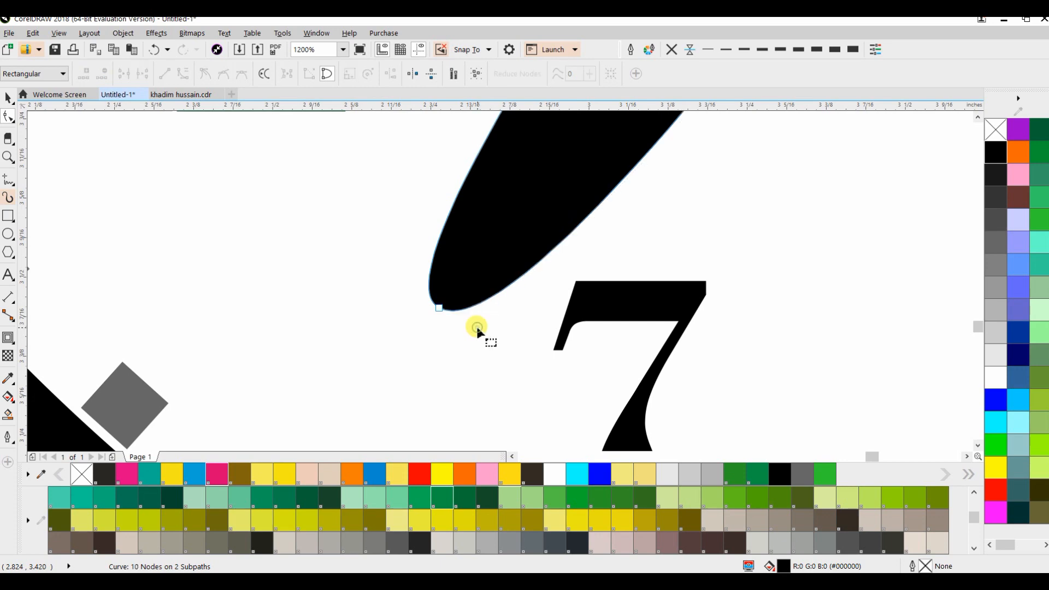
scroll(477, 328, "down", 7)
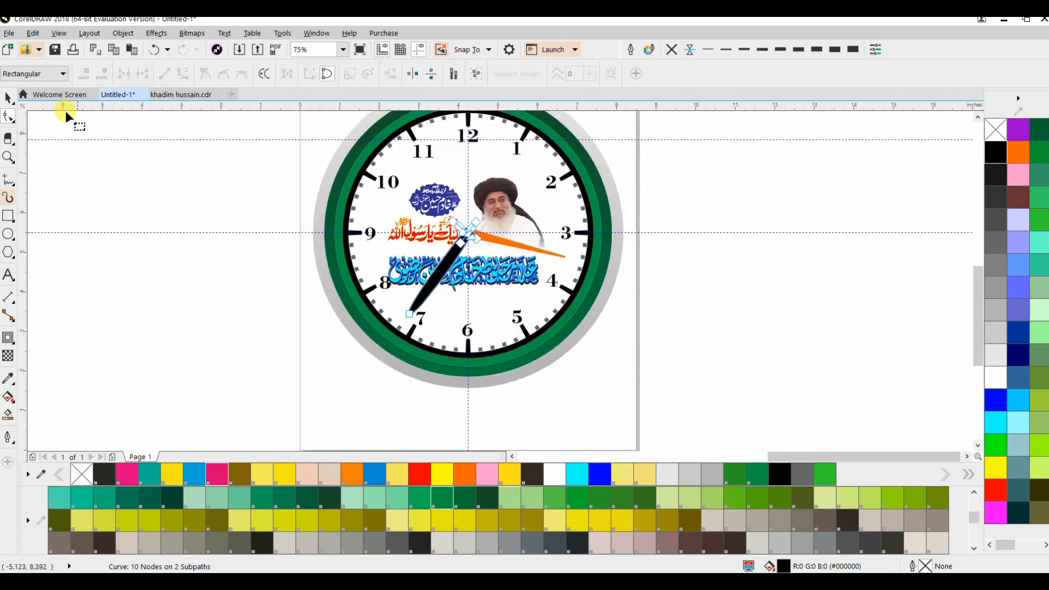
left_click(7, 99)
left_click(150, 166)
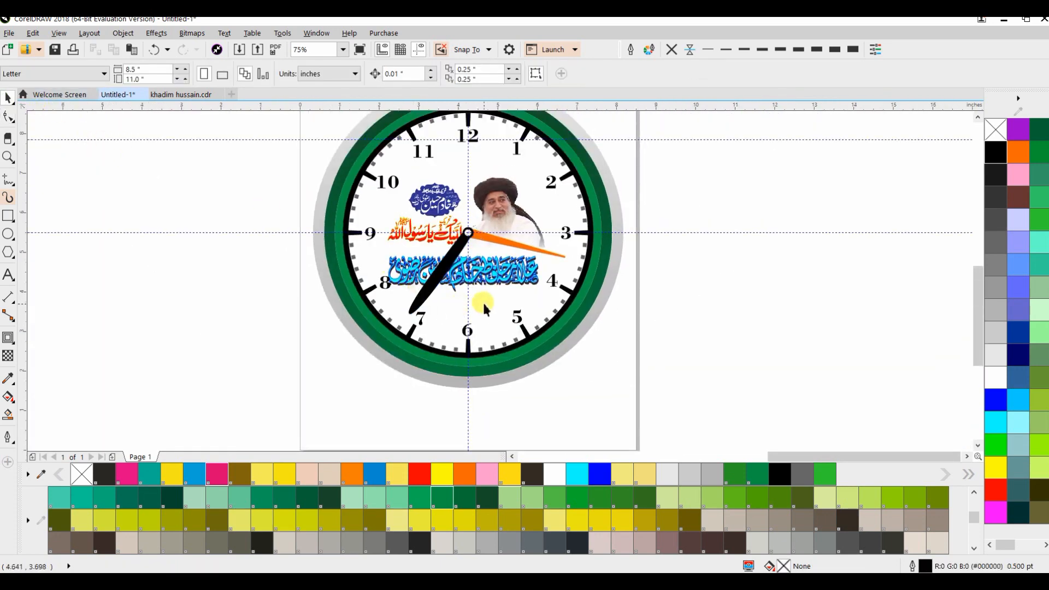
scroll(481, 300, "up", 1)
double_click(517, 179)
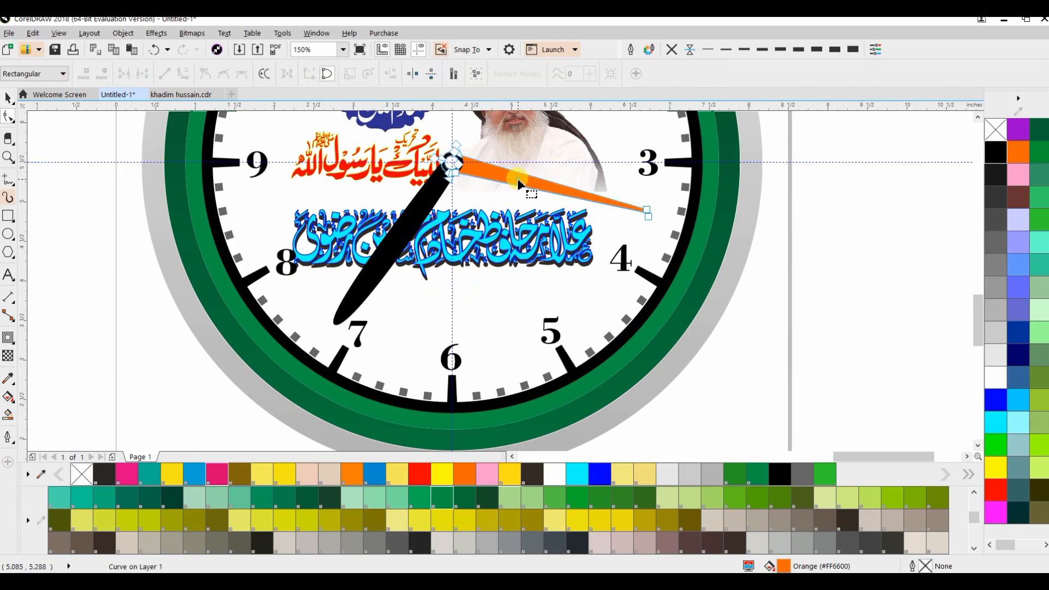
scroll(506, 168, "up", 2)
scroll(506, 169, "down", 2)
left_click(14, 104)
left_click(47, 123)
Draw a thin horizontal rectangle about 4.986 by 0.111 inches on the empty area beside the clock
scroll(48, 125, "down", 1)
left_click_drag(48, 124, 232, 239)
left_click(8, 216)
left_click_drag(78, 201, 276, 206)
left_click(8, 99)
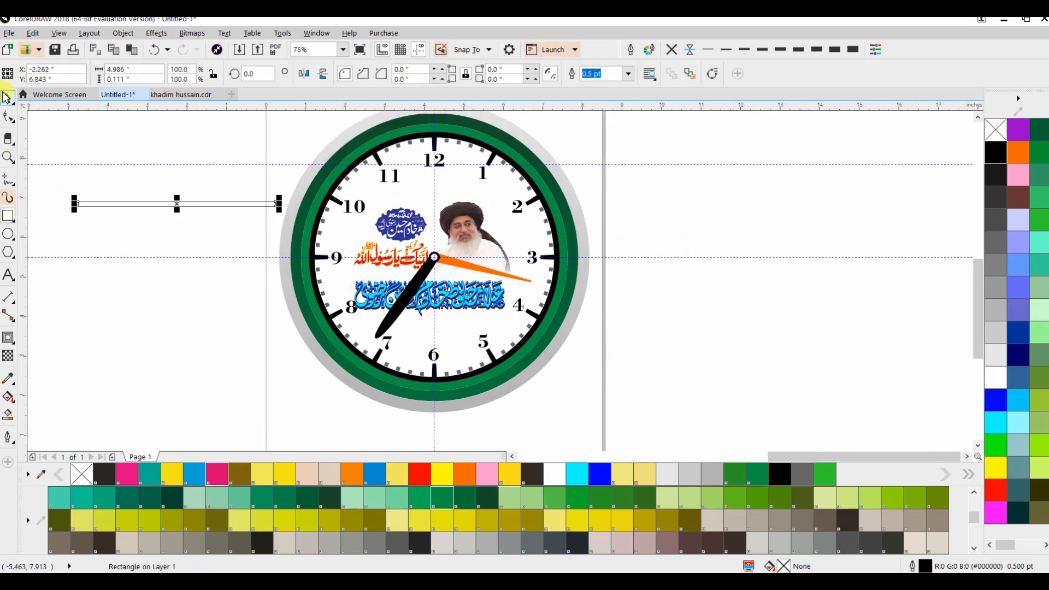
Draw a circle about 0.205 inches in diameter and centre it on the thin rectangle's end nearest the clock
scroll(273, 191, "up", 1)
scroll(263, 213, "up", 2)
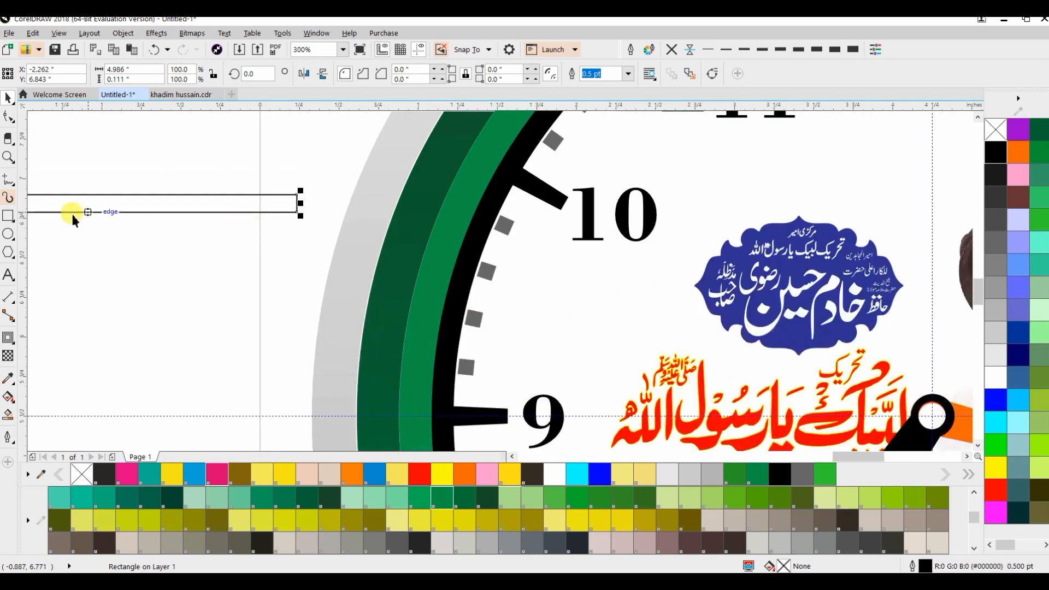
left_click(9, 235)
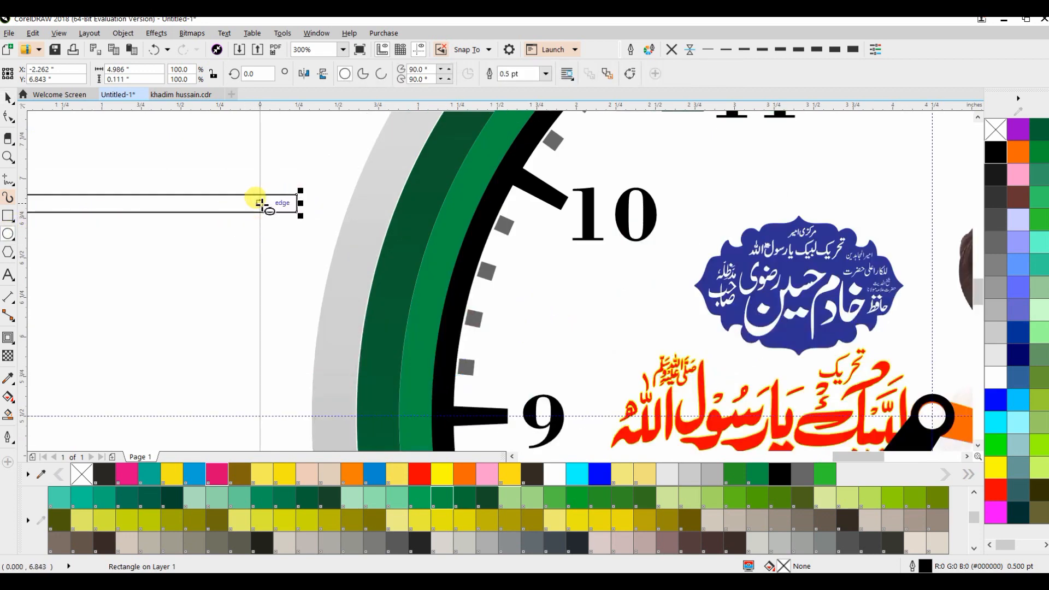
left_click_drag(260, 204, 279, 227)
left_click_drag(284, 236, 298, 206)
left_click(8, 99)
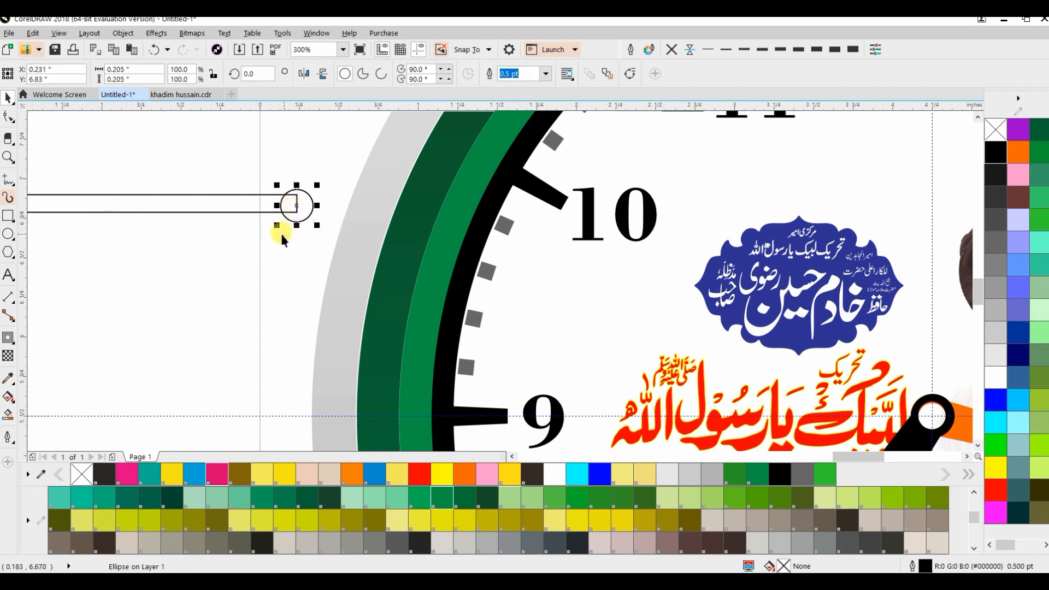
Weld the small circle and the thin rectangle into one hand shape
left_click(239, 202, "shift")
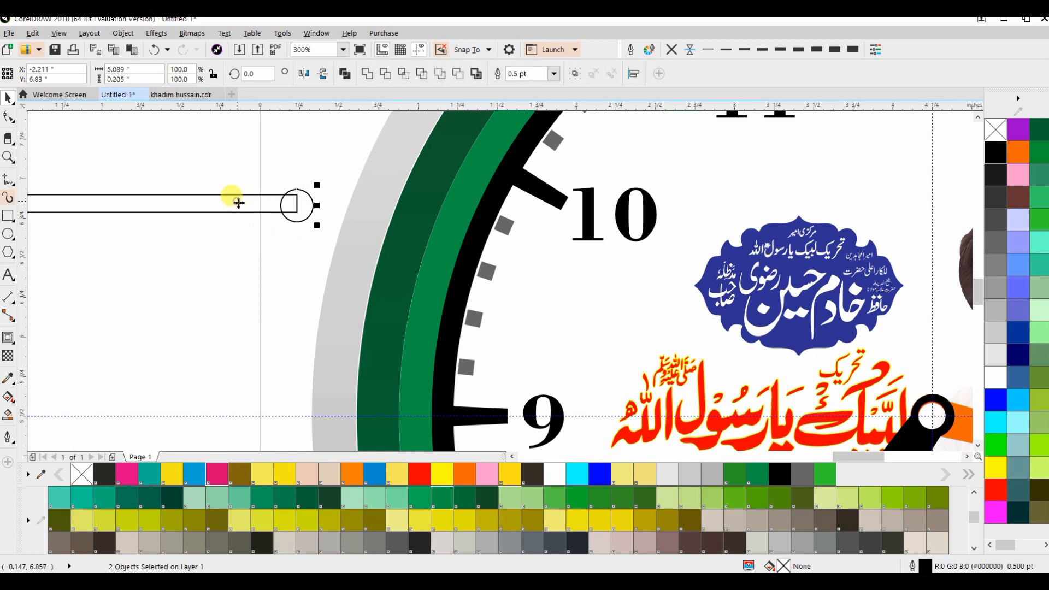
left_click(345, 74)
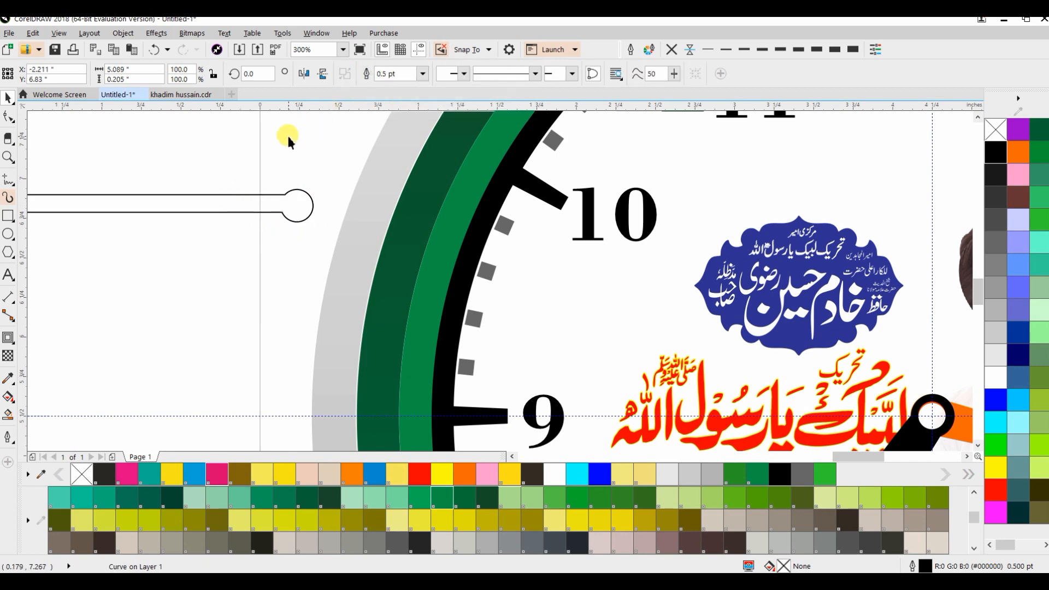
left_click(287, 134)
Move the thin hand's rotation centre to the middle of its round end
scroll(300, 159, "down", 3)
left_click_drag(333, 234, 337, 238)
double_click(331, 201)
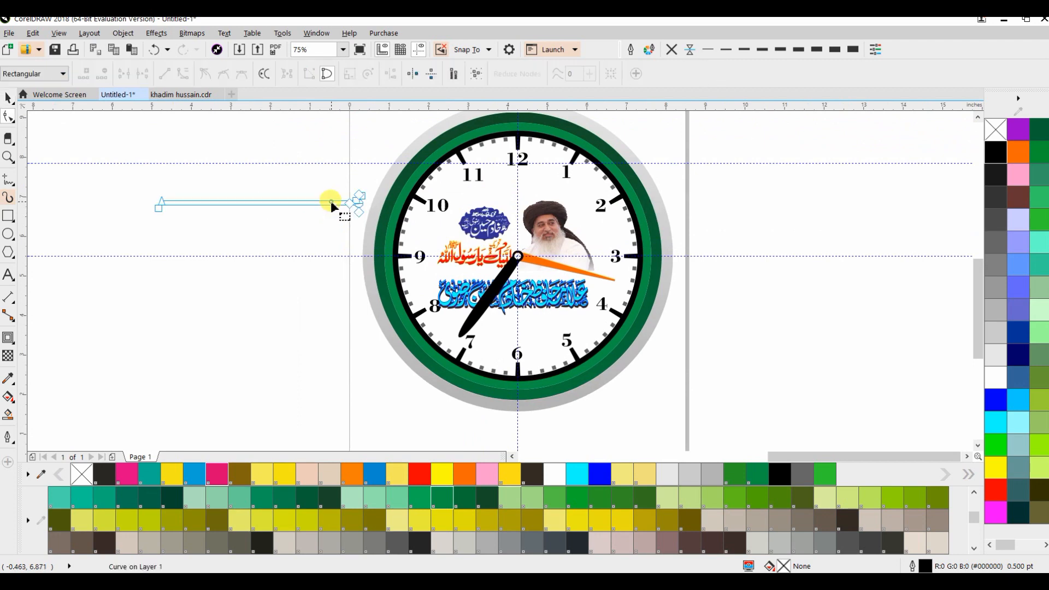
left_click(6, 98)
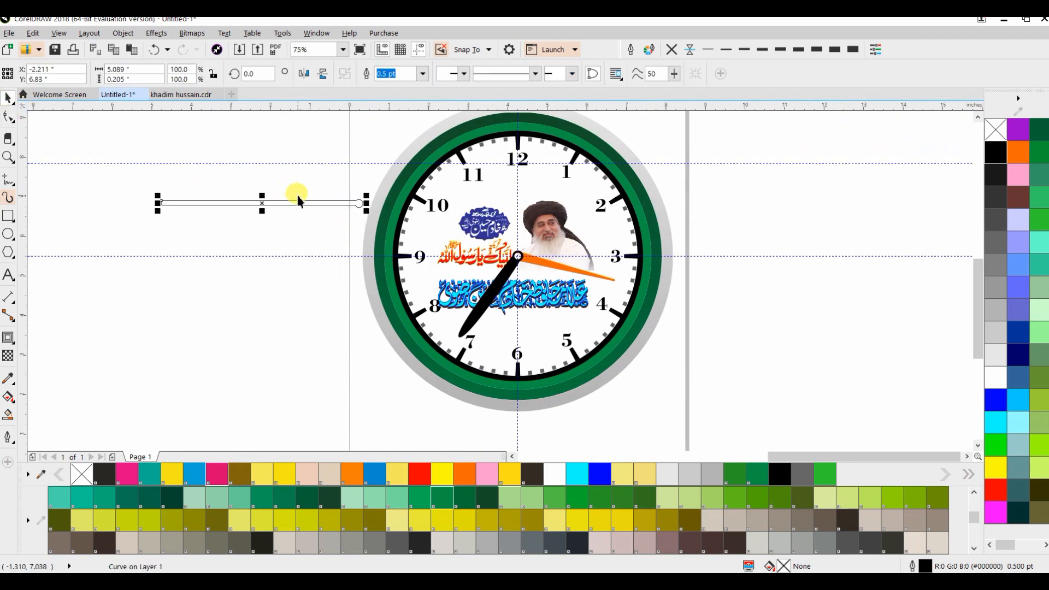
left_click(262, 203)
left_click_drag(262, 203, 356, 205)
scroll(362, 203, "up", 6)
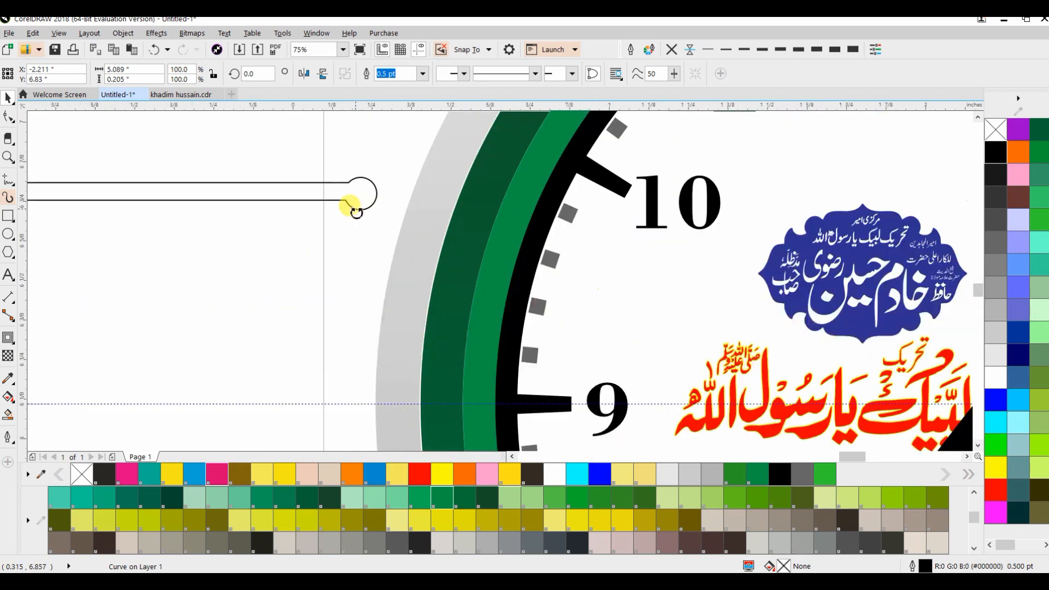
left_click_drag(399, 175, 371, 178)
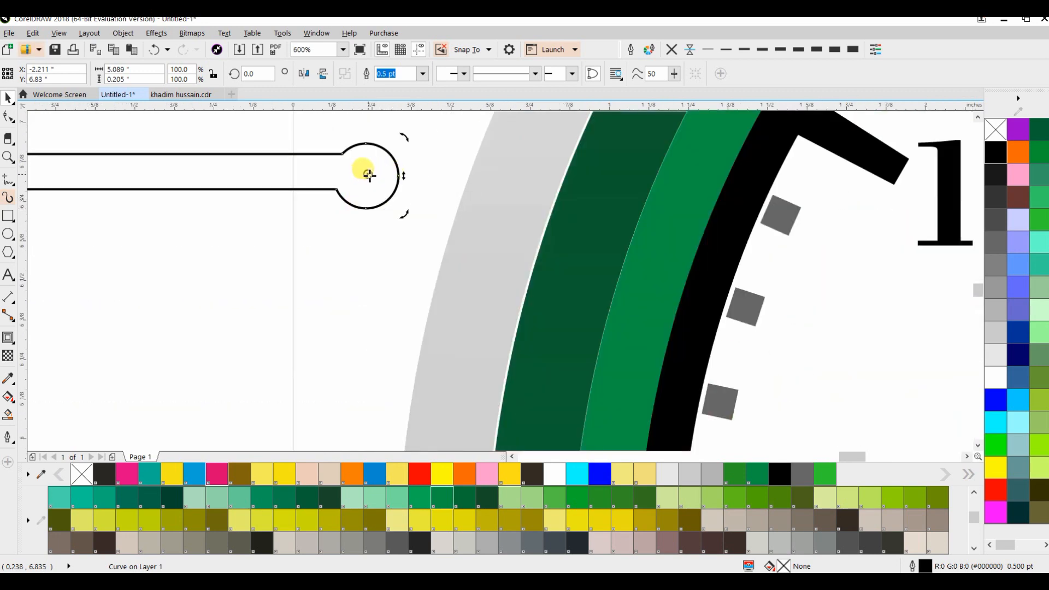
scroll(361, 174, "up", 3)
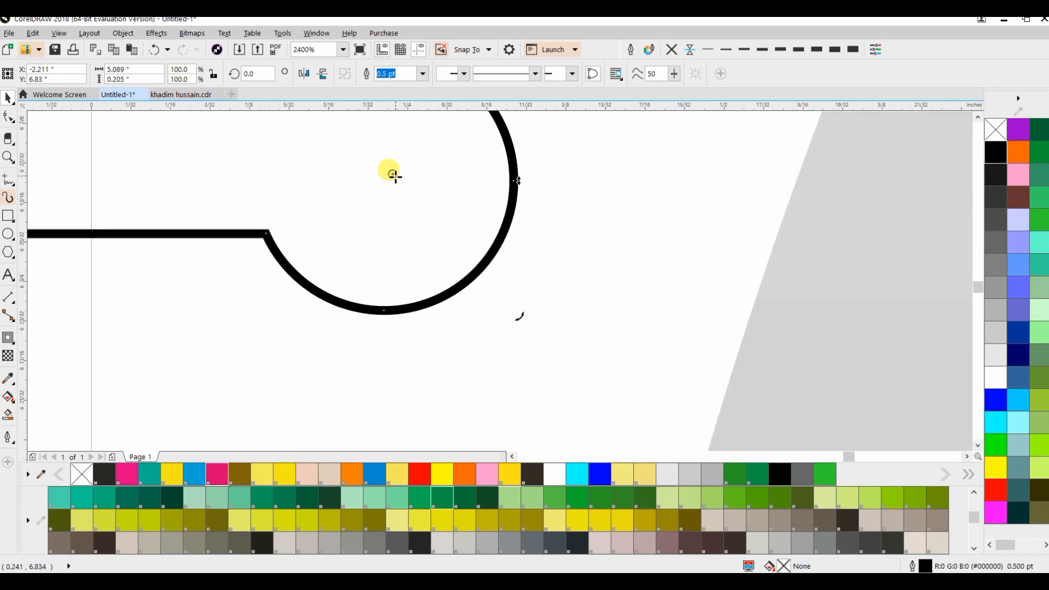
scroll(394, 261, "up", 2)
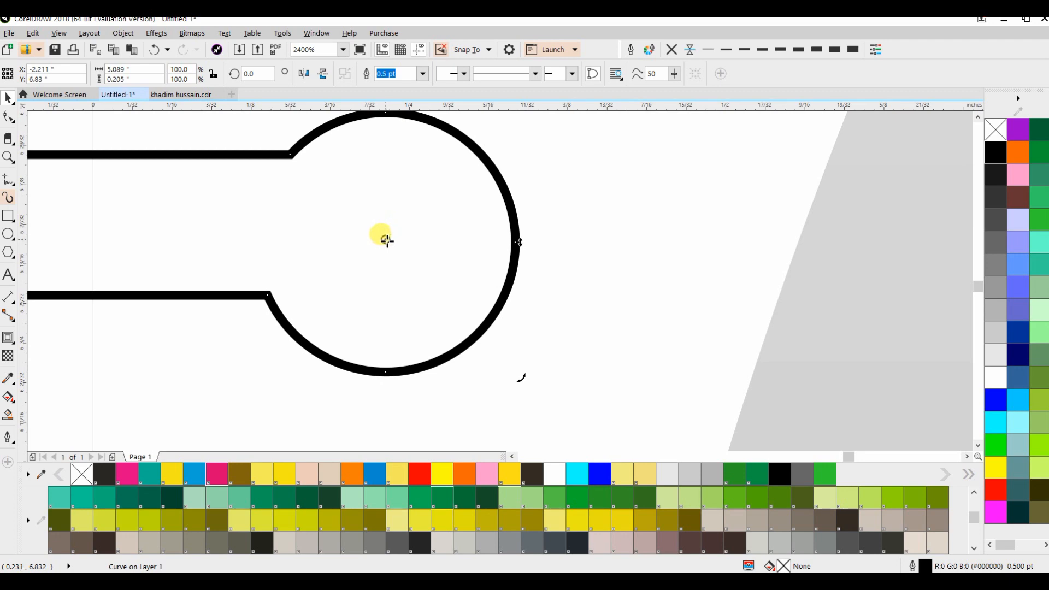
scroll(386, 241, "down", 8)
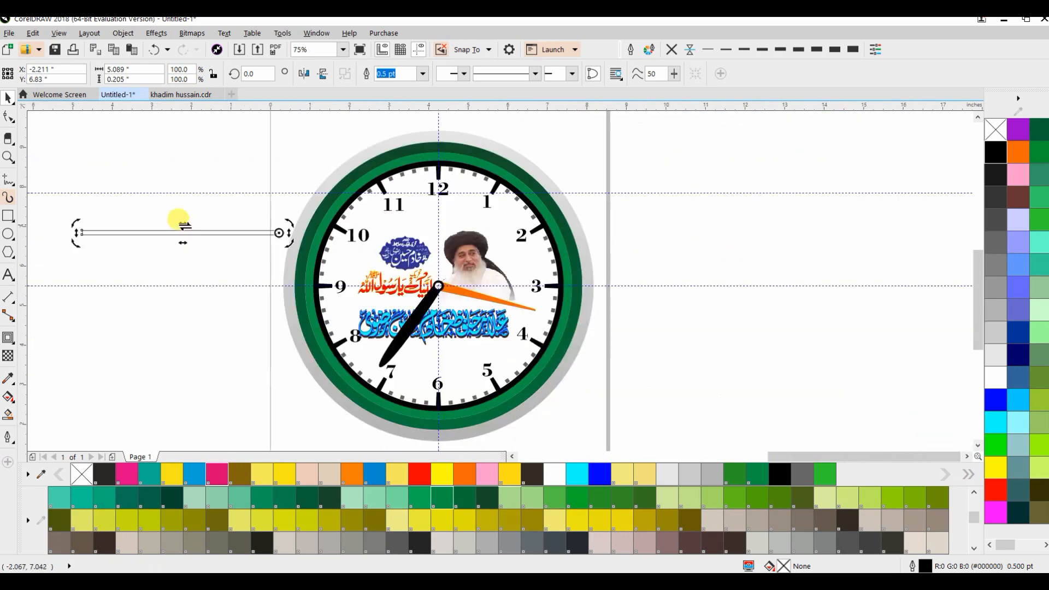
Shorten the thin hand to about 3.326 inches by moving its two free-end nodes toward the clock
left_click(185, 251)
left_click(7, 119)
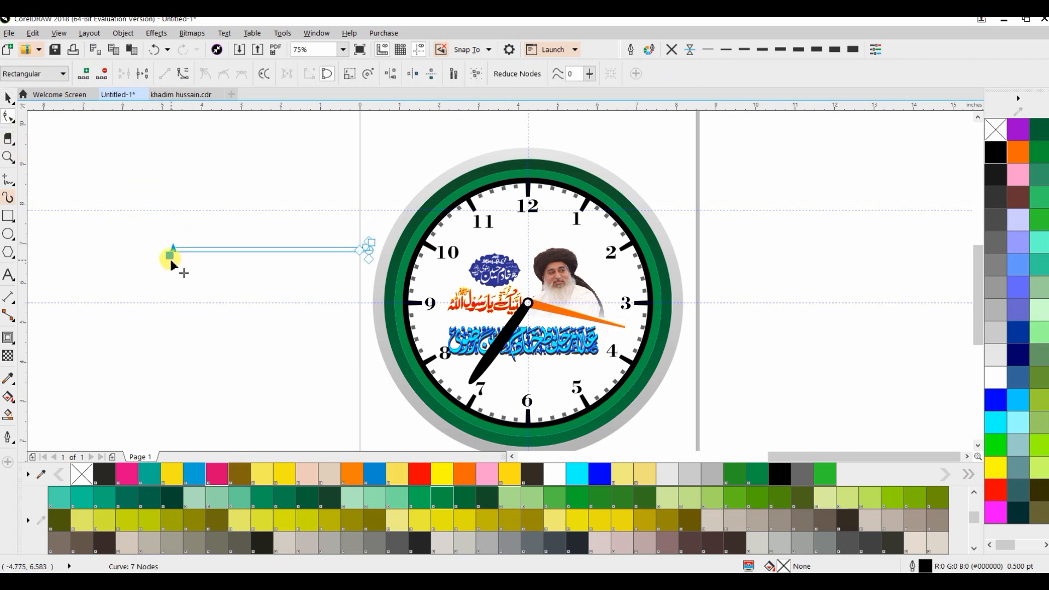
left_click_drag(170, 256, 237, 257)
left_click(7, 99)
left_click(130, 252)
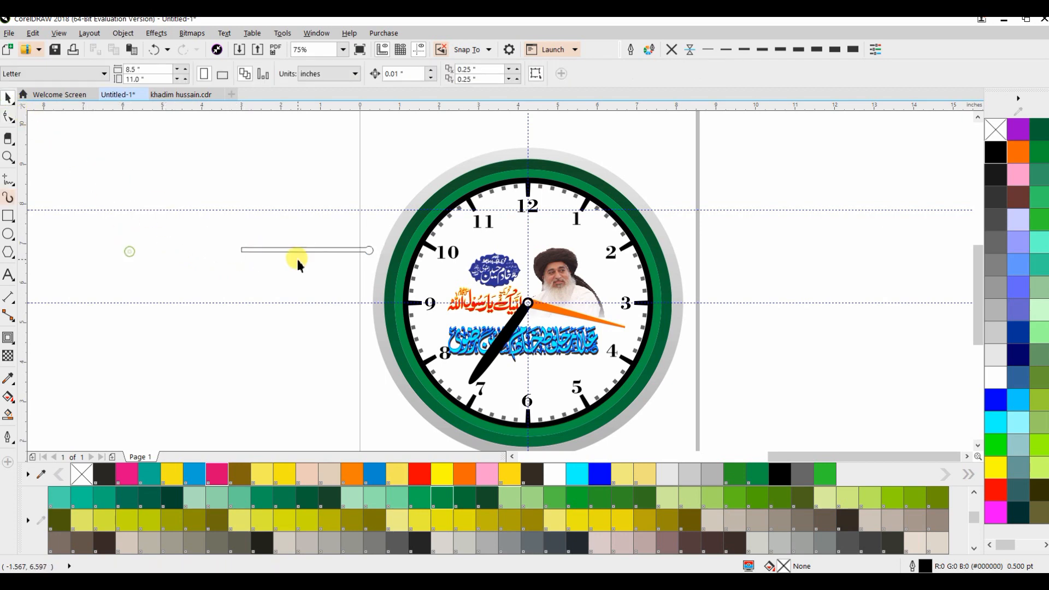
Place a horizontal guideline at 6.843 inches through the middle of the thin hand's free end
left_click(295, 249)
scroll(236, 252, "up", 4)
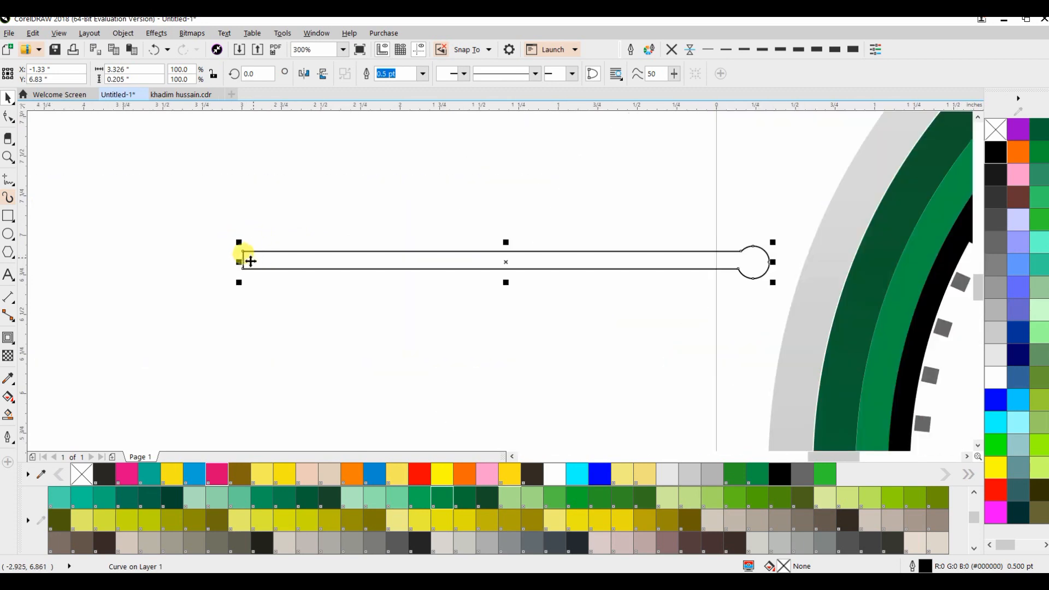
left_click_drag(233, 170, 234, 255)
Taper the thin hand's free end to a point by adding a node at the guideline and deleting the two corner nodes
left_click(10, 117)
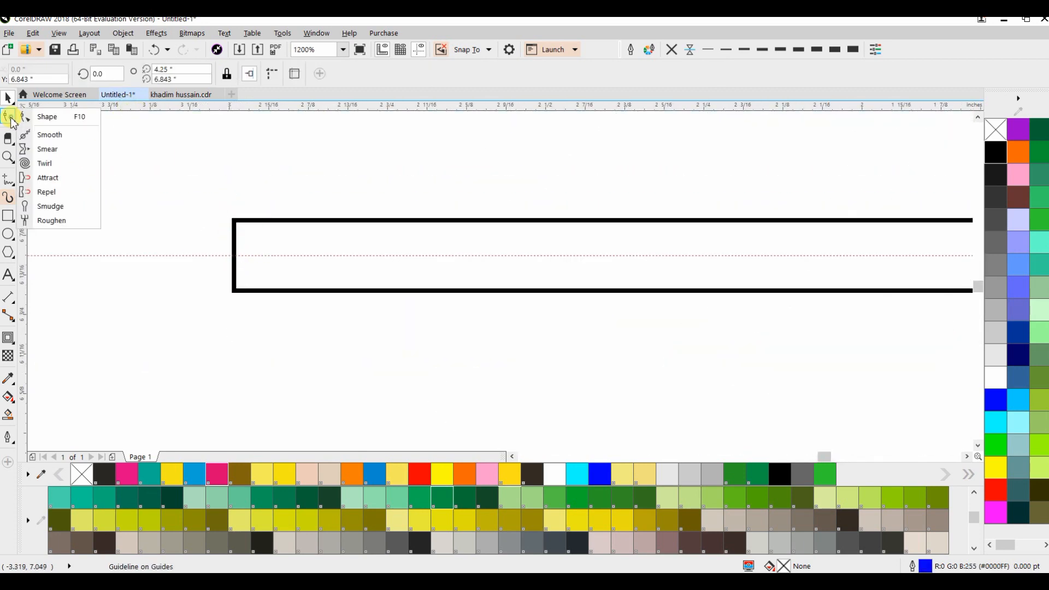
left_click(245, 235)
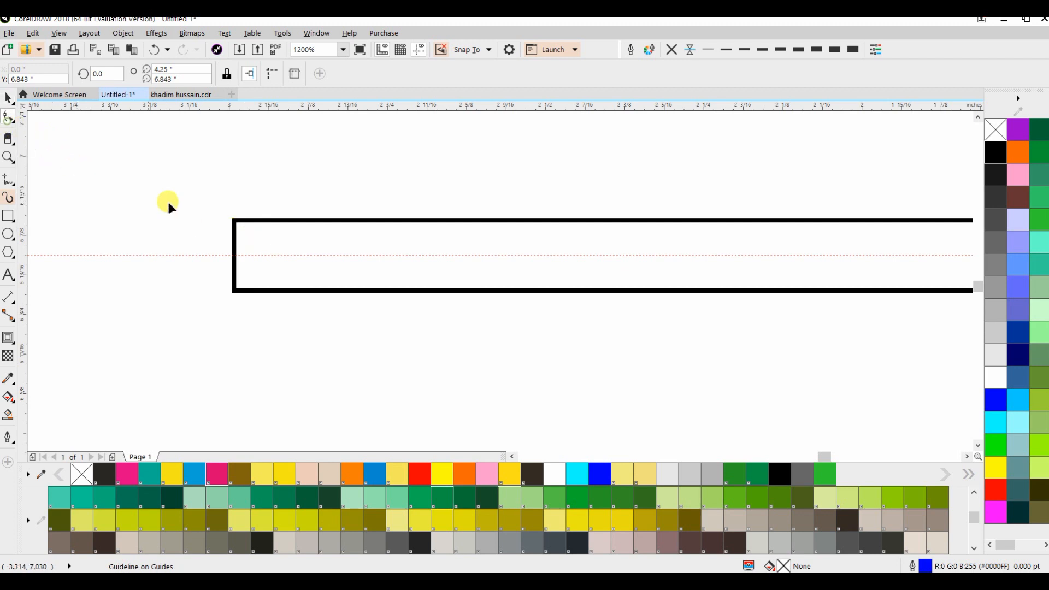
left_click(242, 219)
double_click(235, 219)
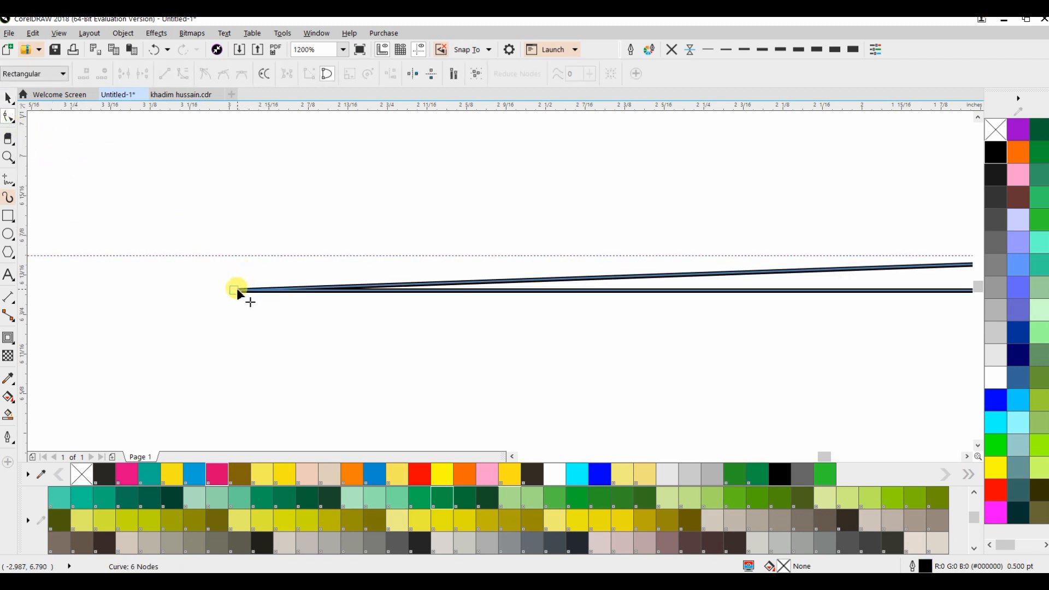
key("ctrl+z")
left_click(233, 254)
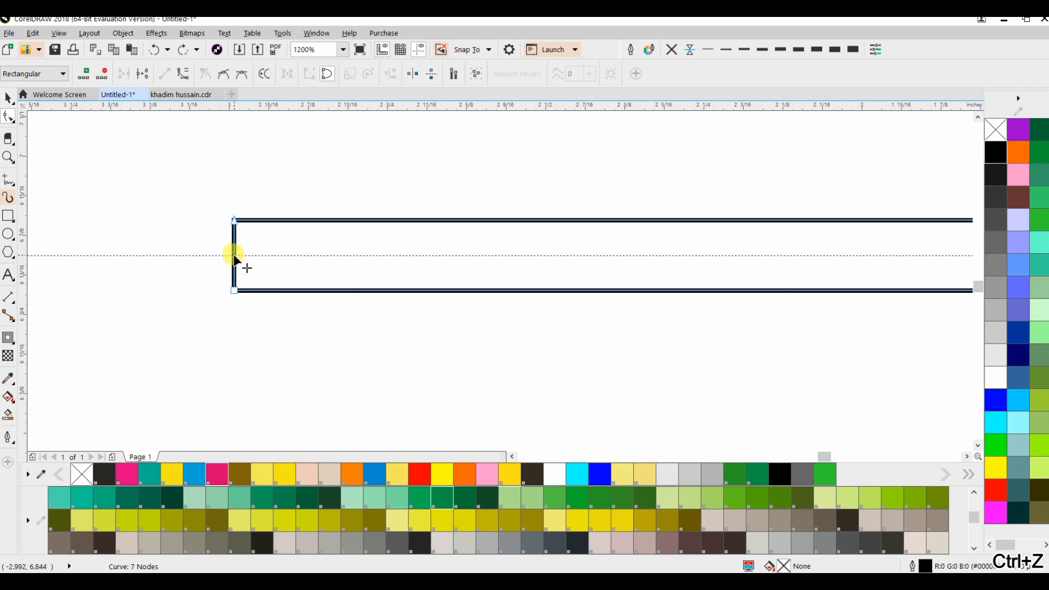
double_click(234, 220)
double_click(233, 289)
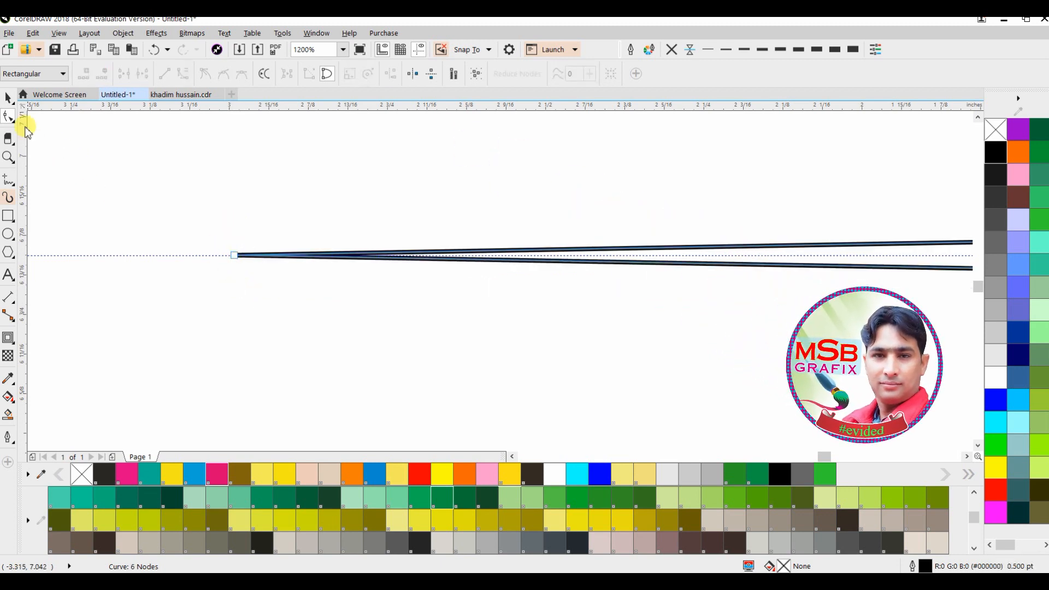
left_click(11, 101)
left_click(207, 190)
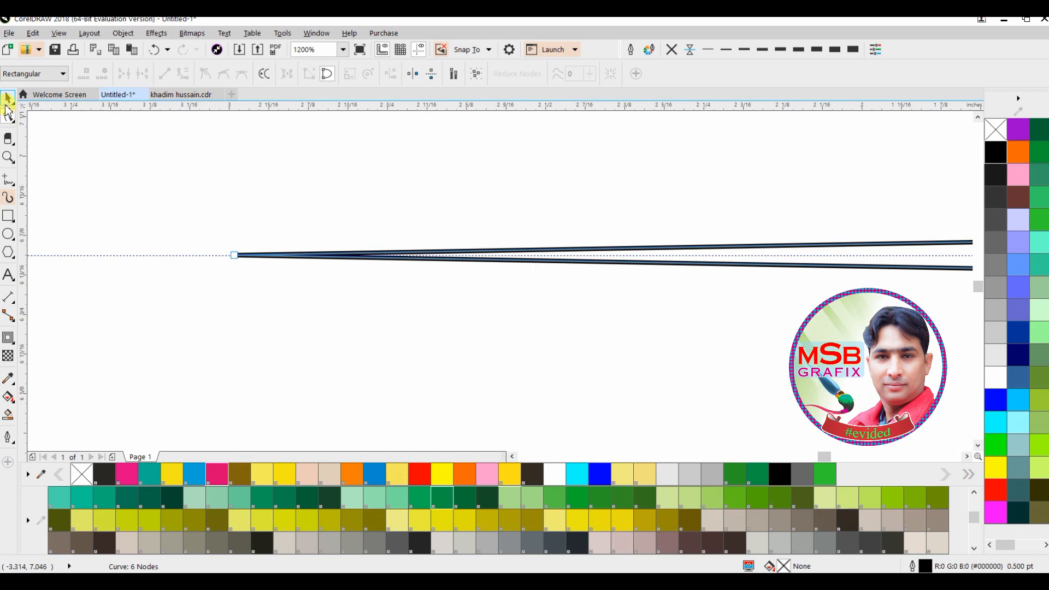
left_click(9, 99)
left_click(133, 183)
Move the thin hand onto the dial so its round end is centred on the clock's centre
scroll(218, 205, "down", 4)
scroll(246, 285, "down", 2)
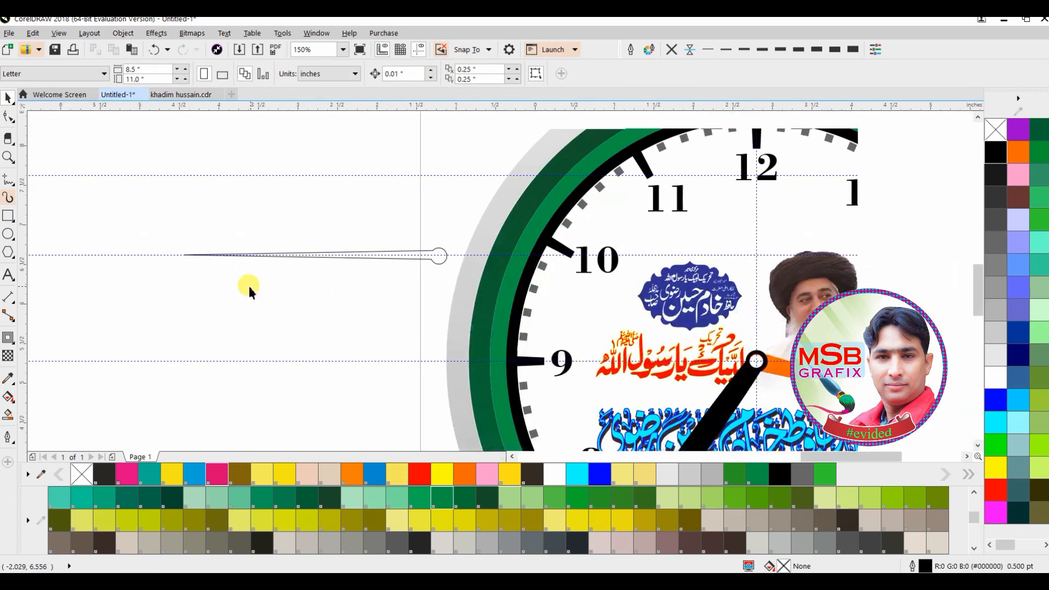
left_click(437, 257)
left_click_drag(438, 263, 760, 365)
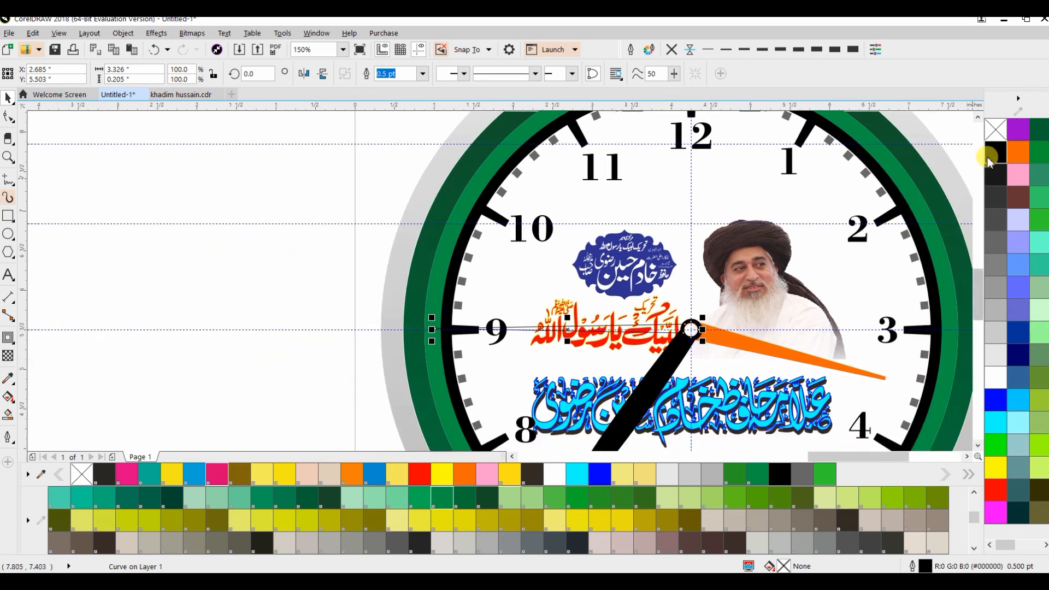
Try black, blue and orange fills on the thin hand
left_click(988, 158)
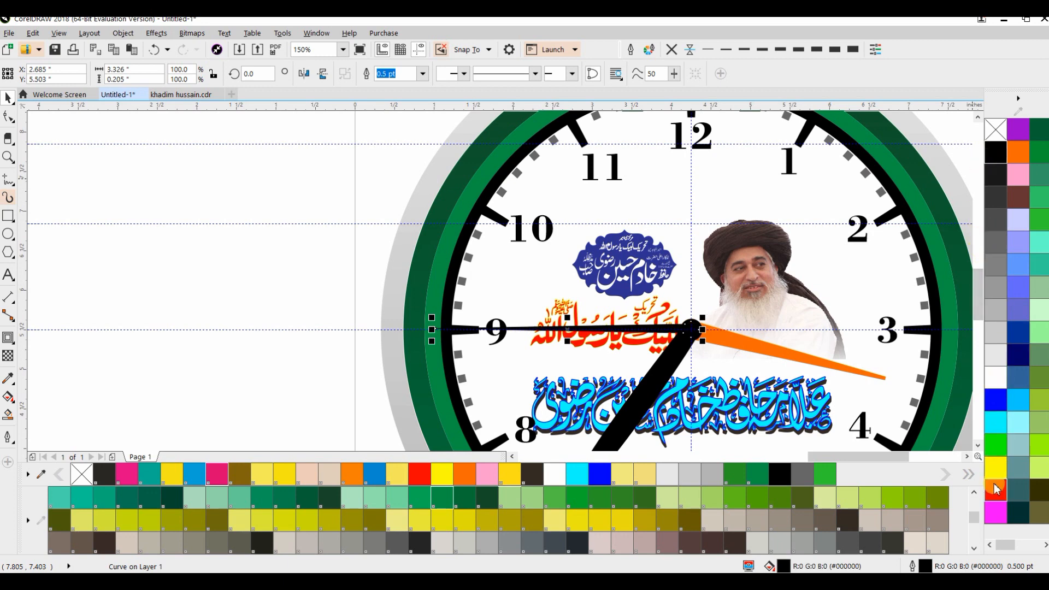
left_click(995, 400)
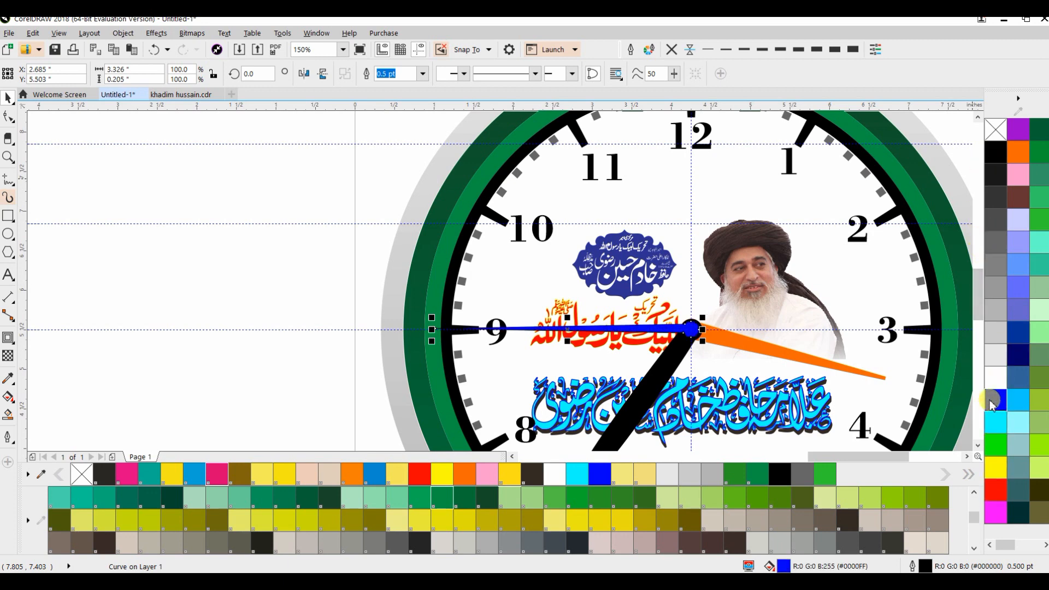
left_click(1016, 153)
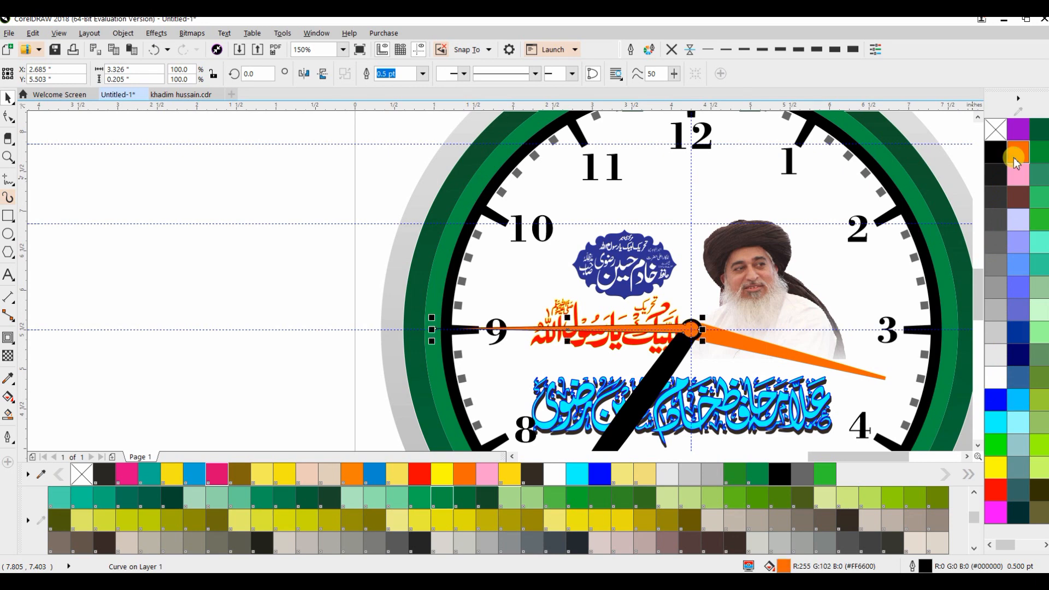
Fill the thin hand with purple (#9900CC) and rotate it about the clock's centre to point between 11 and 12
left_click(1019, 129)
left_click(512, 327)
left_click_drag(430, 330, 657, 214)
Shorten the purple hand by moving its tip node inward, just inside the minute marks, and remove the hand's outline
scroll(581, 327, "up", 2)
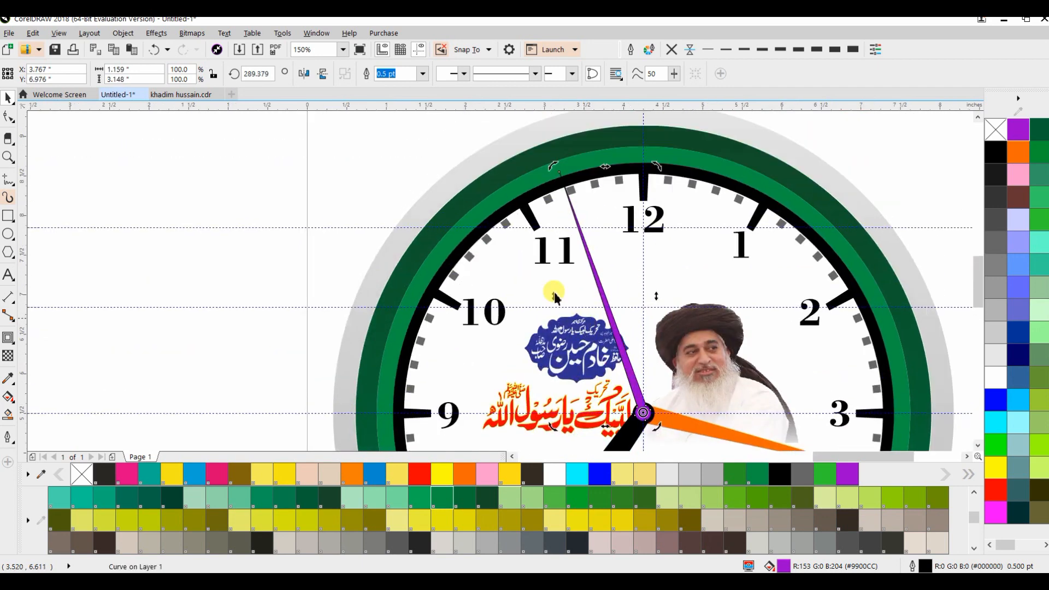
left_click(7, 116)
left_click_drag(543, 152, 567, 200)
scroll(568, 202, "up", 5)
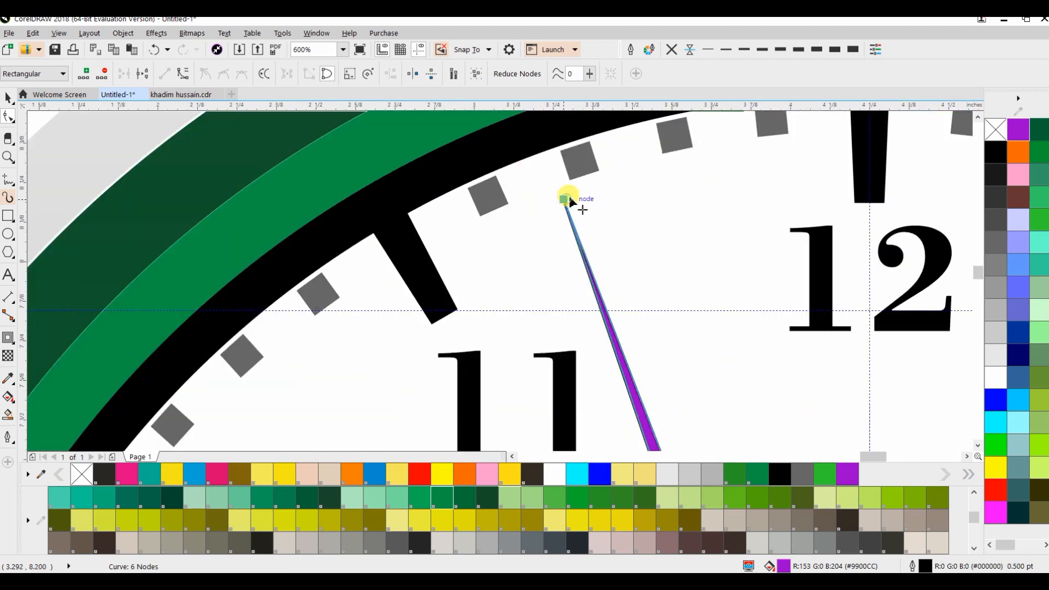
left_click(8, 98)
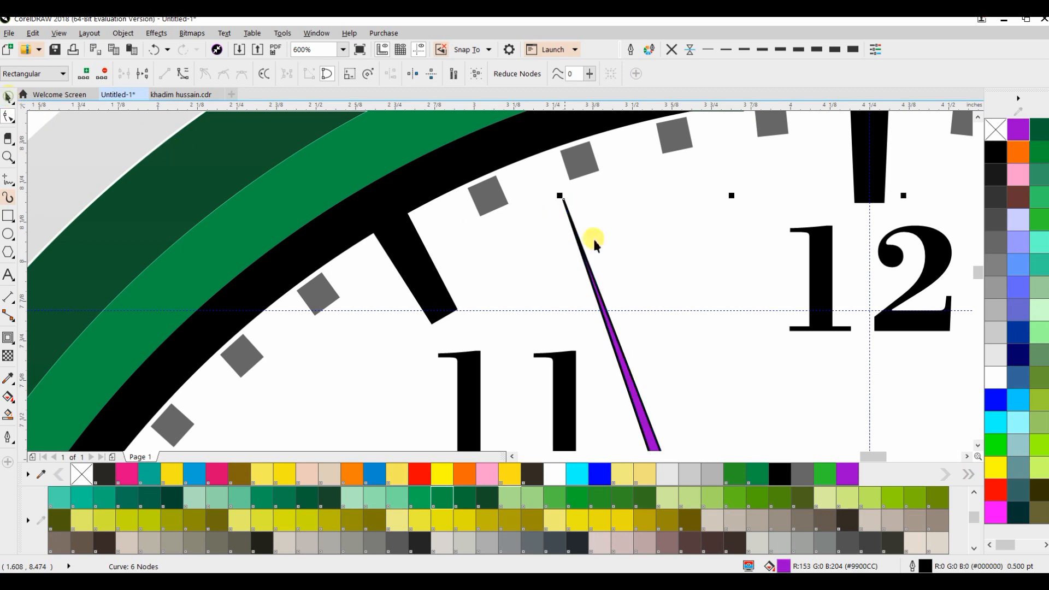
scroll(592, 237, "down", 7)
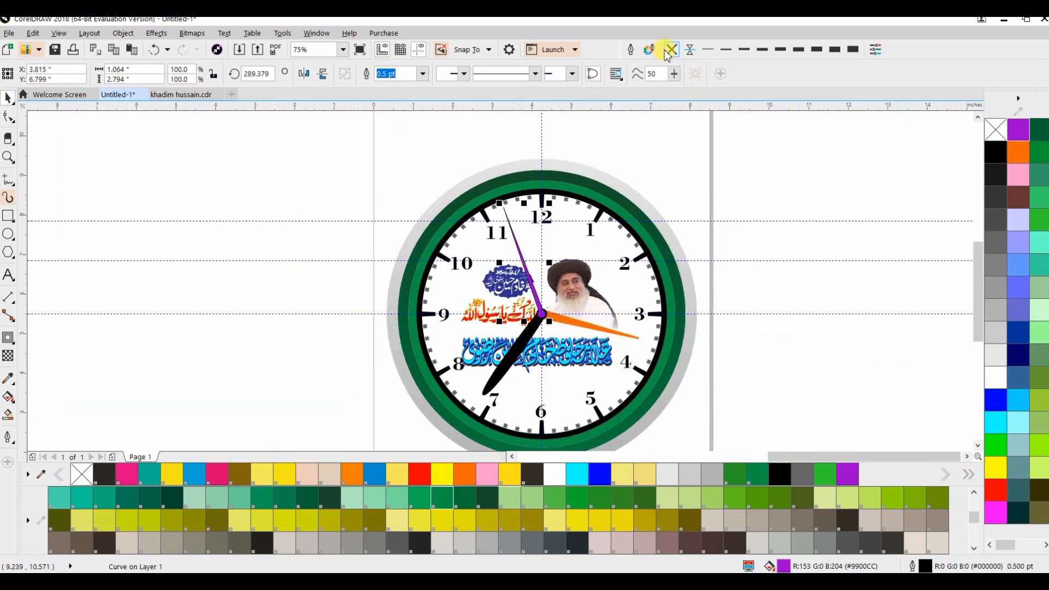
left_click(795, 175)
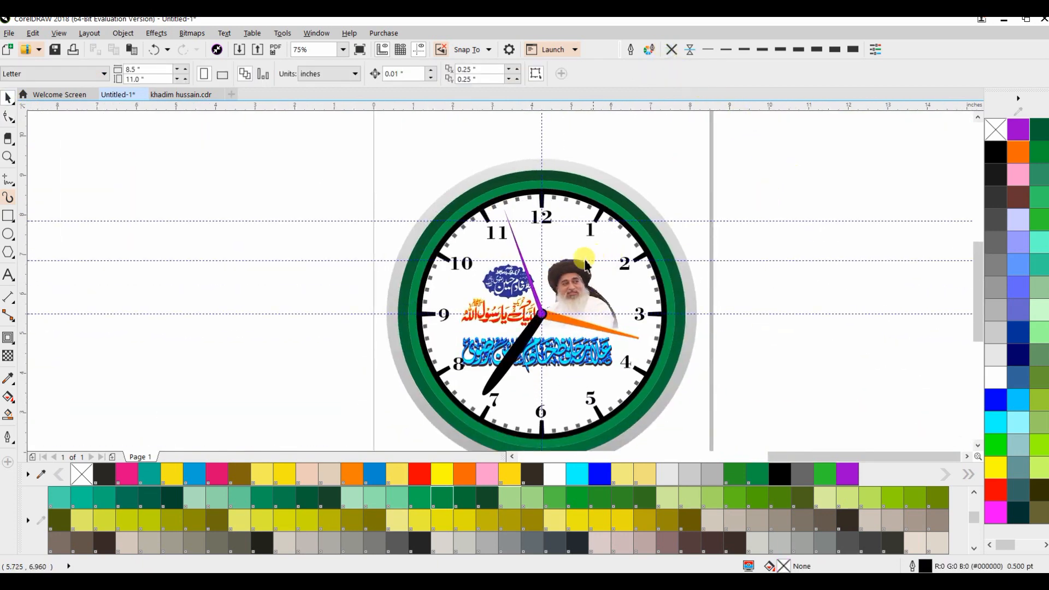
scroll(525, 334, "up", 2)
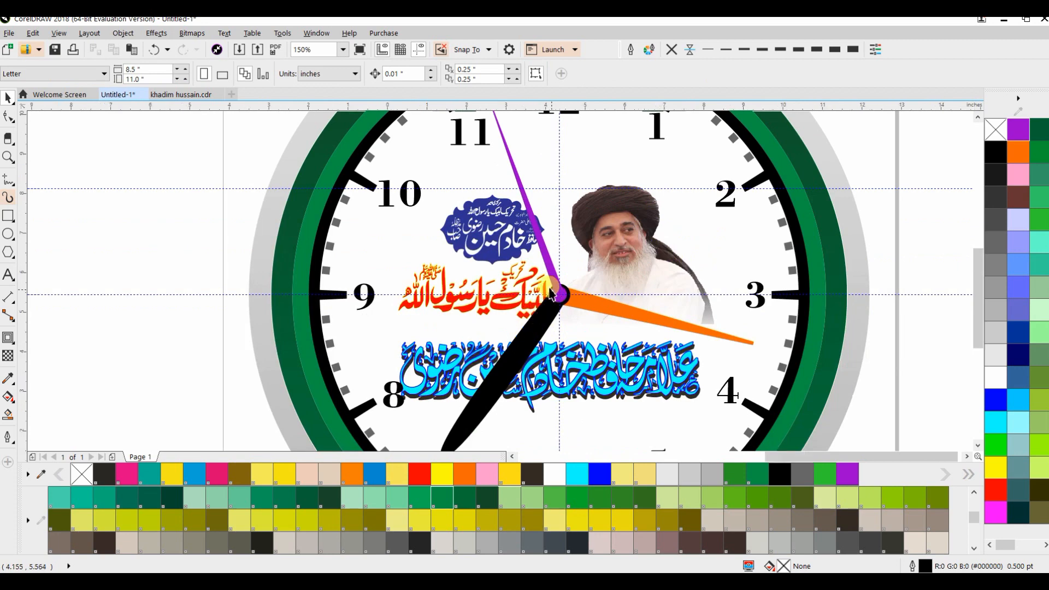
scroll(527, 294, "down", 2)
left_click_drag(527, 293, 468, 282)
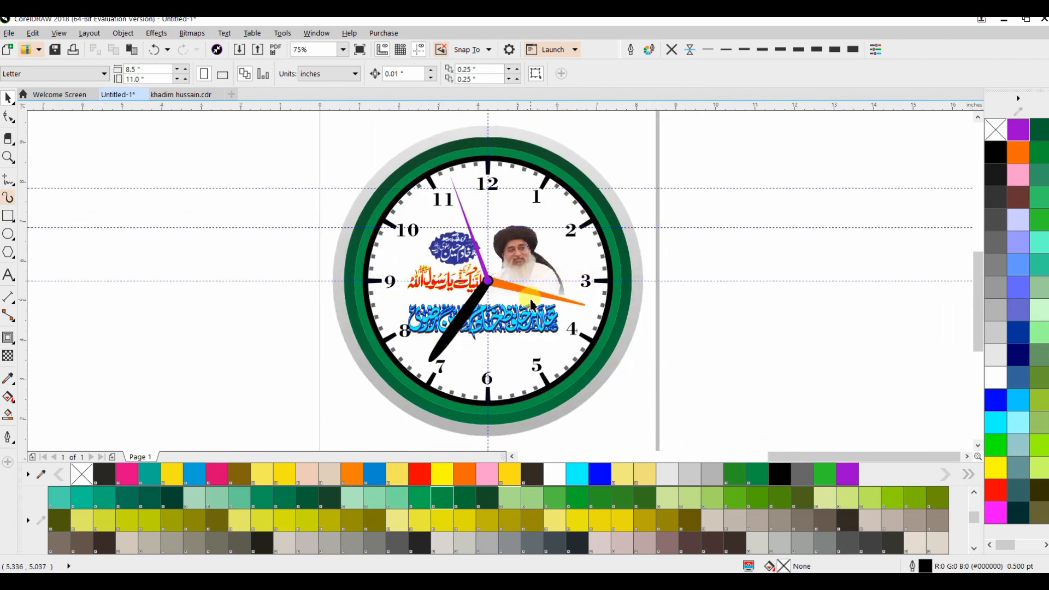
scroll(531, 303, "down", 2)
left_click_drag(535, 319, 464, 300)
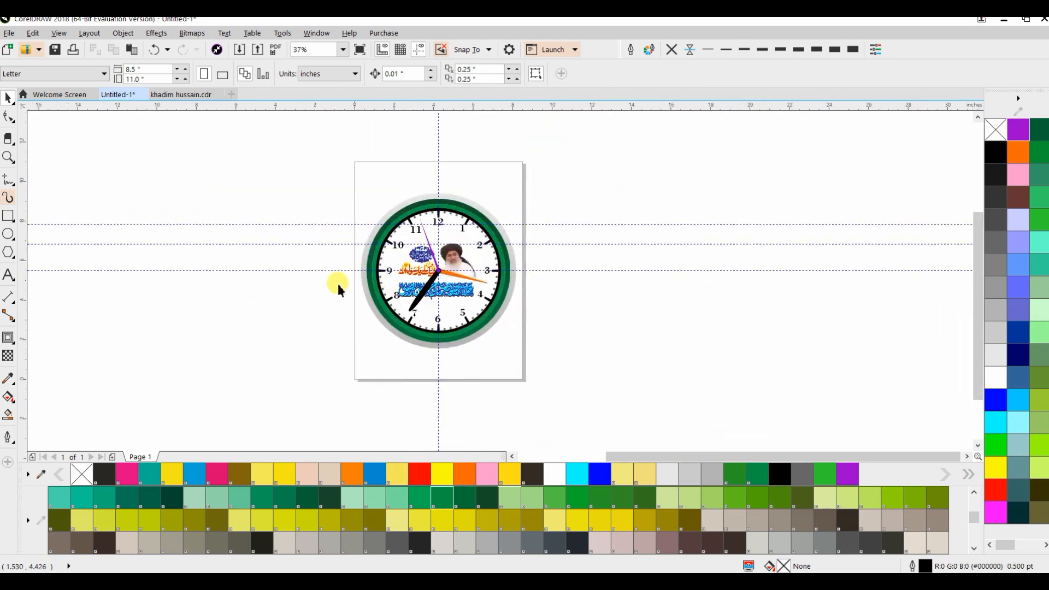
left_click(9, 236)
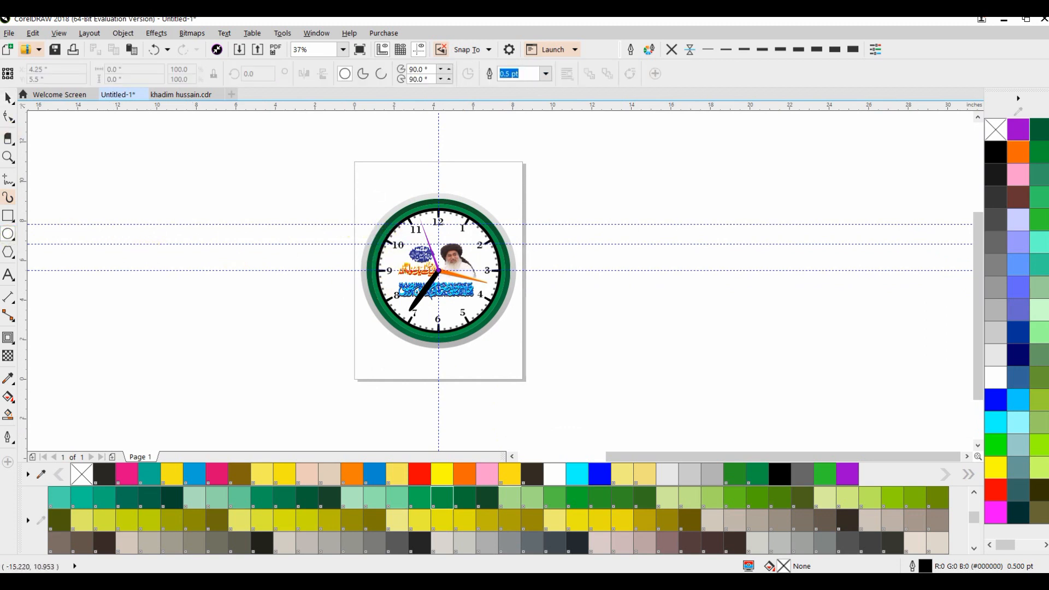
left_click(8, 100)
Delete the three horizontal guidelines and the vertical guideline crossing the clock
left_click(247, 225)
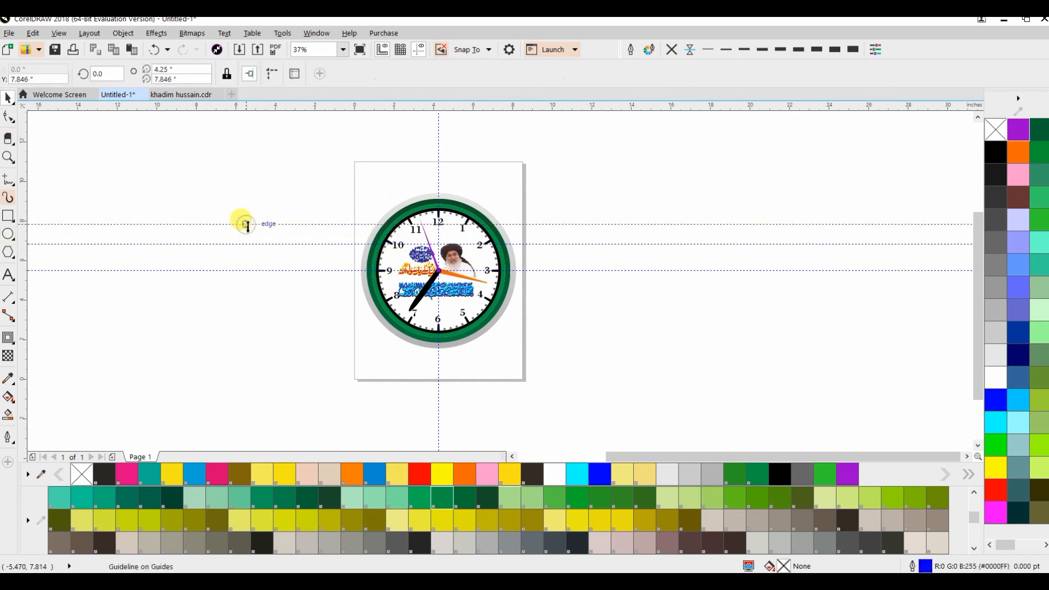
key("Delete")
left_click(254, 244)
key("Delete")
left_click(255, 269)
key("Delete")
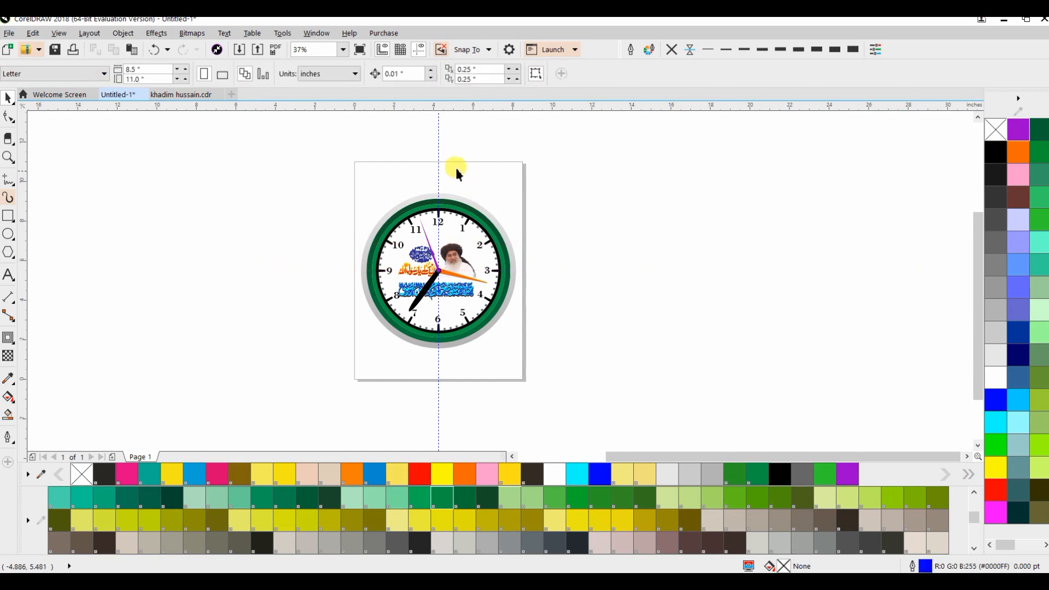
left_click(438, 142)
key("Delete")
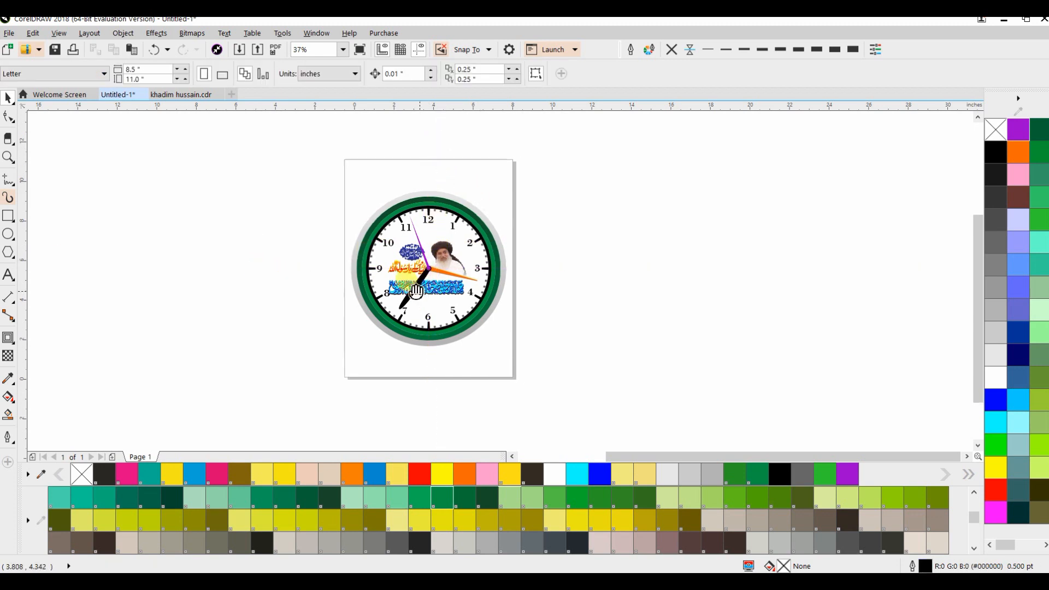
Select all the clock's objects and group them
left_click_drag(542, 372, 544, 373)
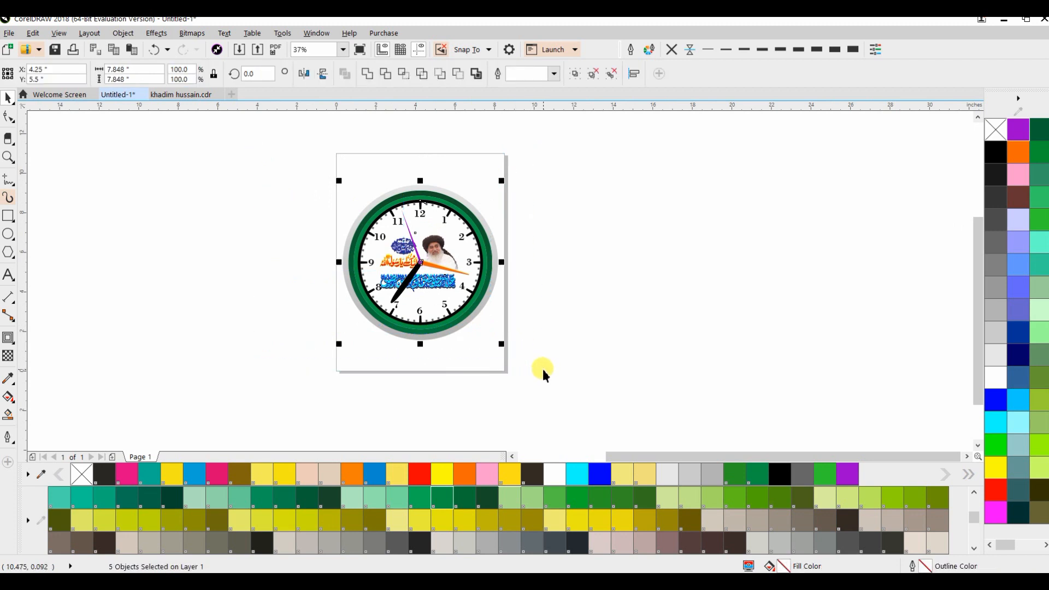
key("ctrl+g")
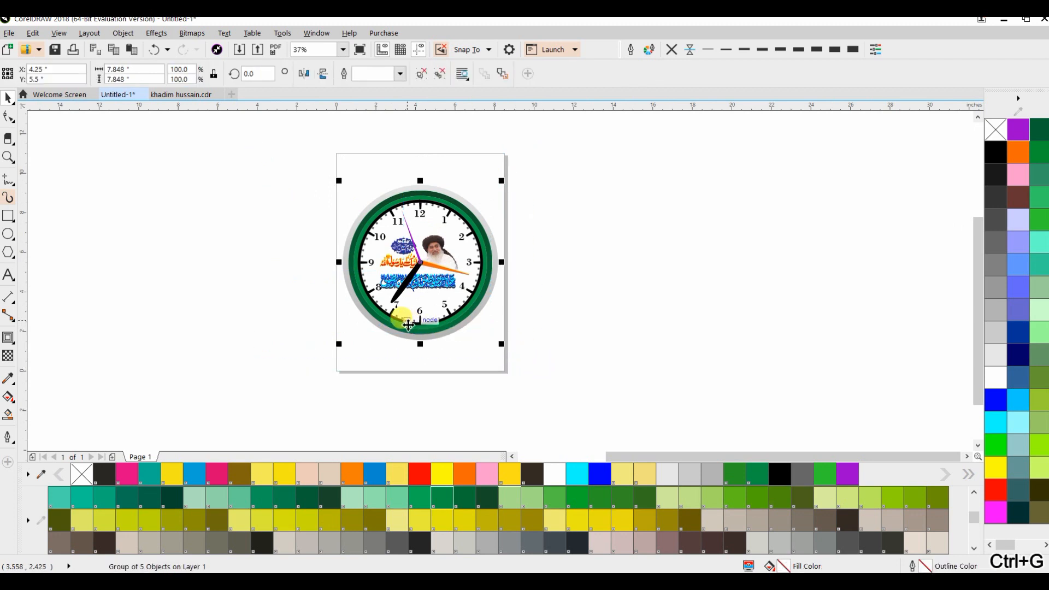
Draw a circle about 9.28 in across, move it around the clock and shrink it to about 8.23 in
left_click(8, 235)
left_click_drag(132, 203, 308, 391)
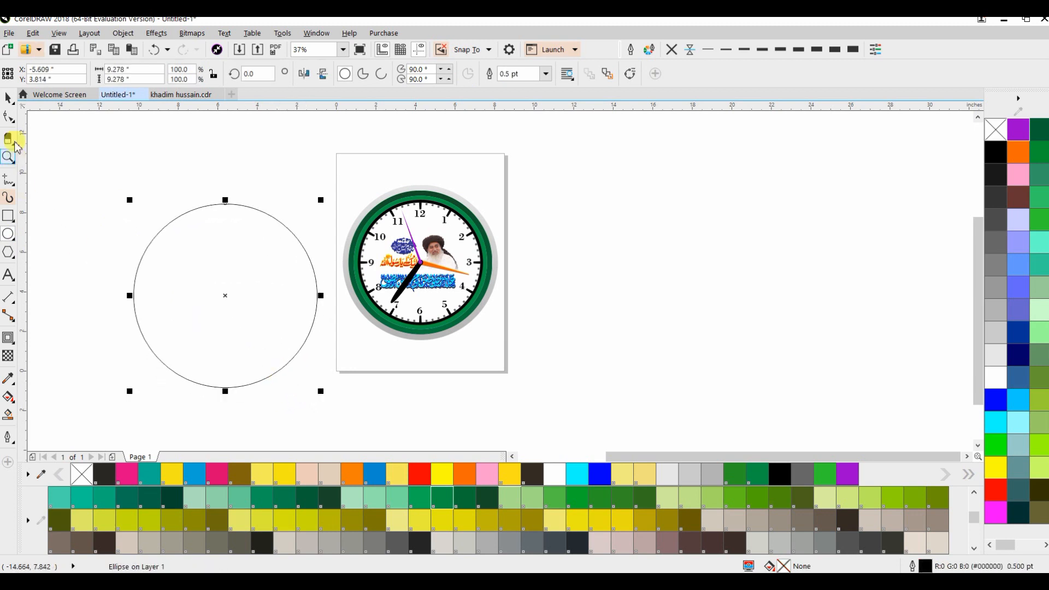
left_click(11, 103)
left_click(35, 112)
left_click_drag(211, 276, 405, 242)
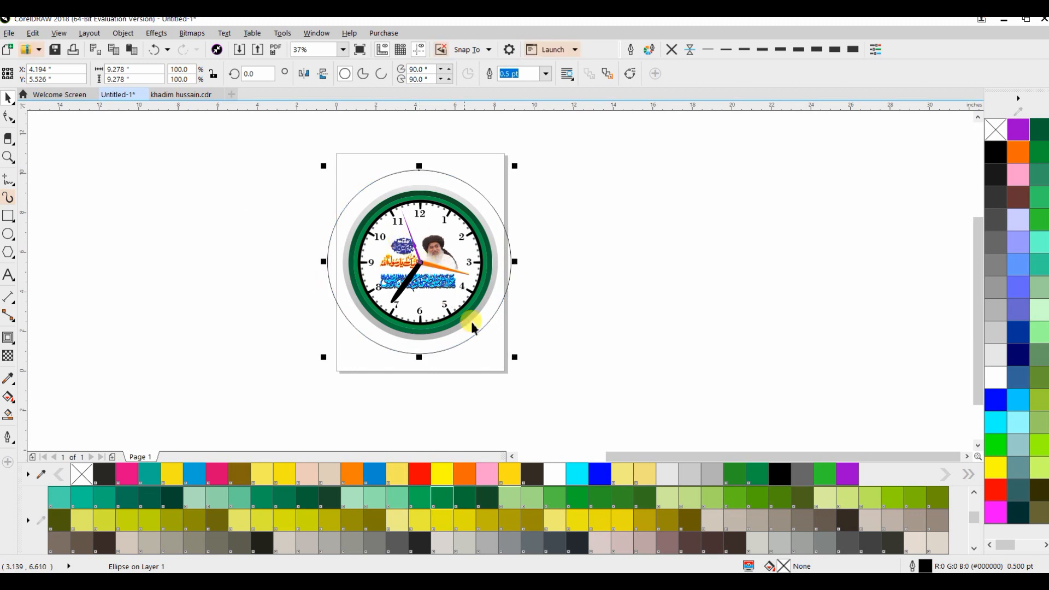
left_click_drag(517, 361, 506, 361)
Move the circle aside, PowerClip the clock group inside it, and centre the result on the page
left_click(547, 326)
left_click_drag(460, 252, 753, 271)
right_click(753, 271)
left_click(541, 267)
left_click(473, 258)
right_click(473, 258)
left_click(510, 227)
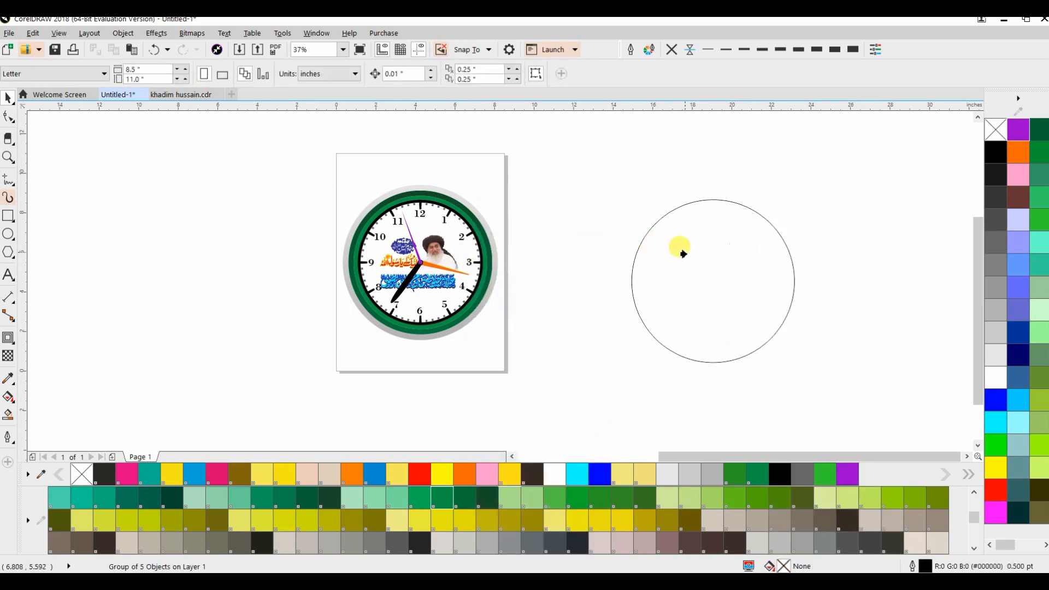
left_click(679, 251)
left_click_drag(626, 263, 409, 245)
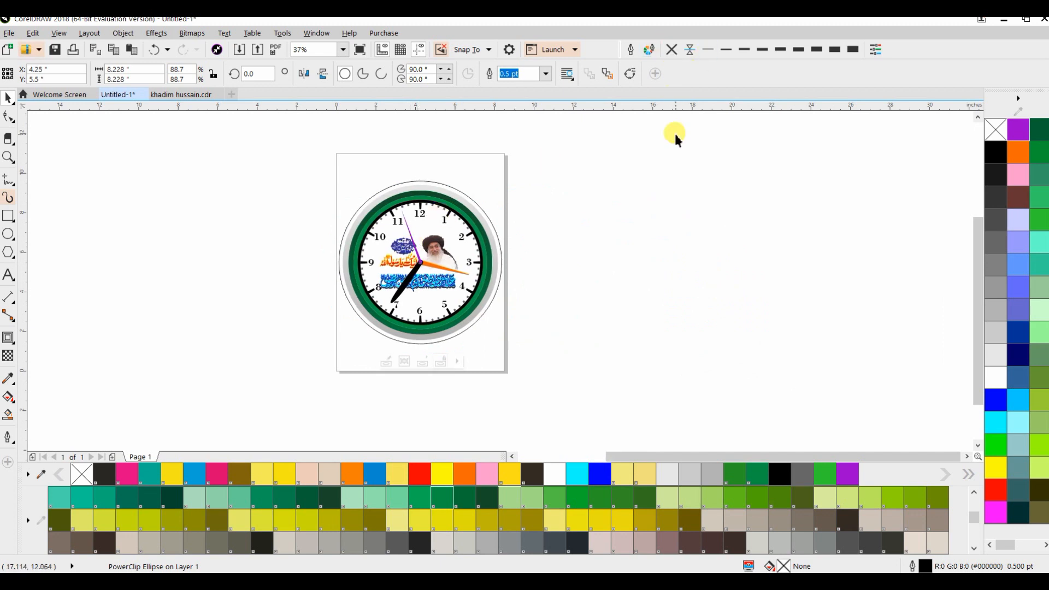
Remove the outline of the PowerClip circle holding the clock
left_click(675, 140)
left_click(480, 204)
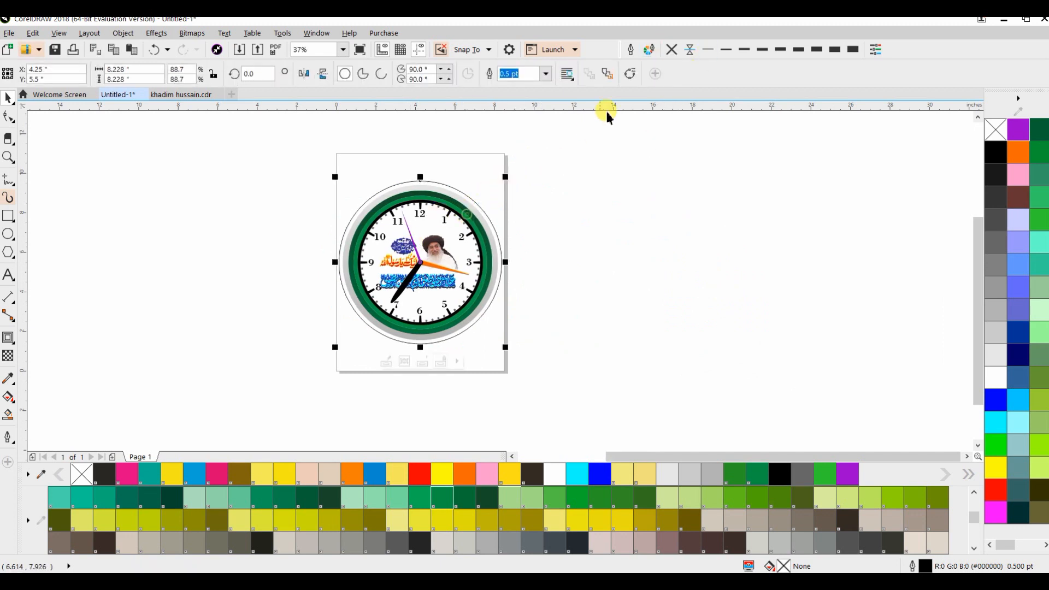
left_click(668, 52)
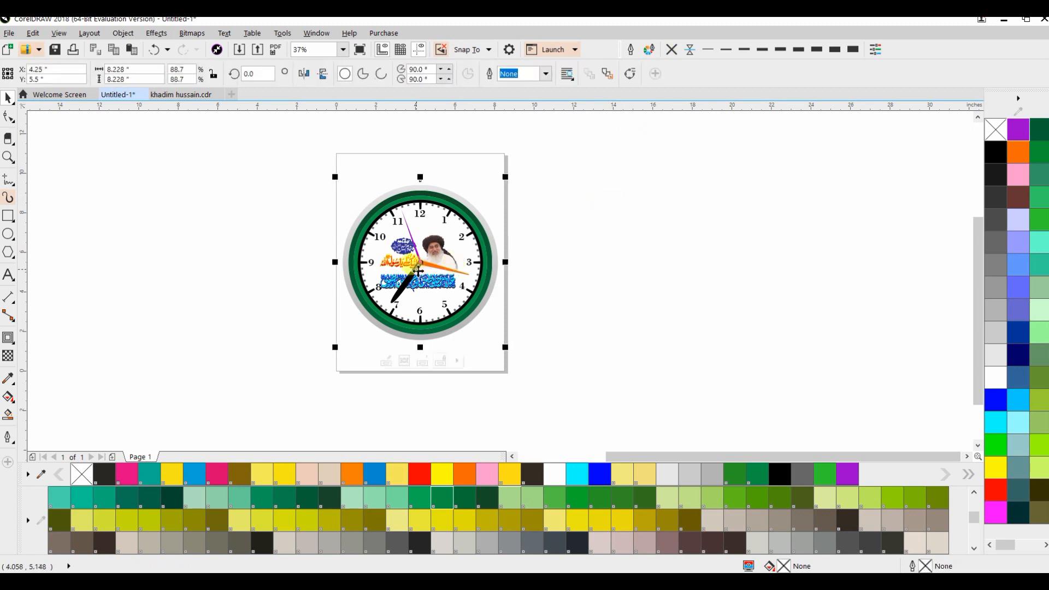
Add a drop shadow to the clock using the Small Glow preset, with opacity 100 and feathering 5
left_click(12, 344)
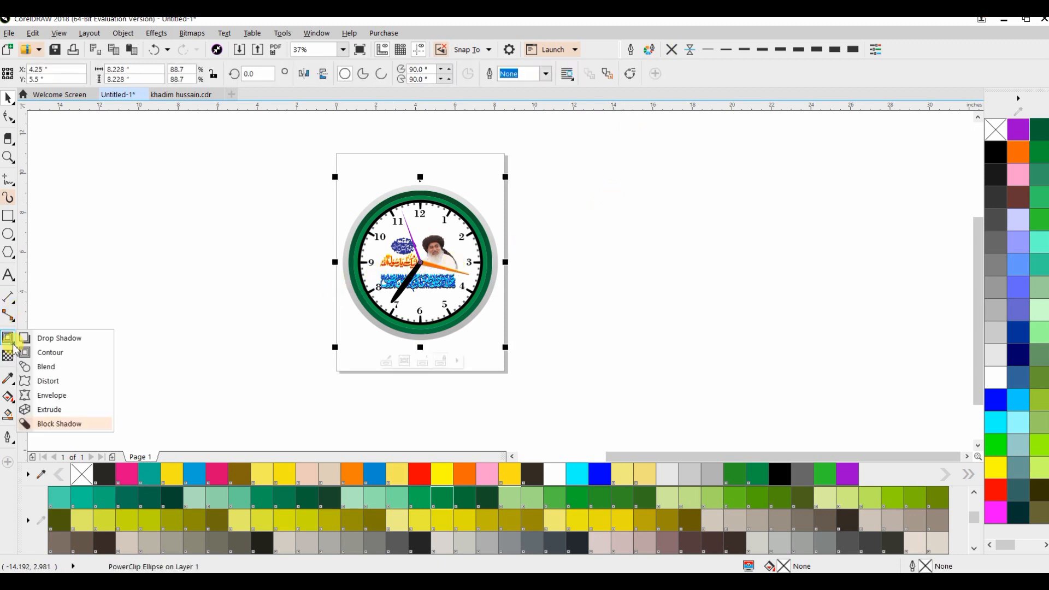
left_click(38, 338)
left_click_drag(375, 224, 497, 265)
left_click(57, 75)
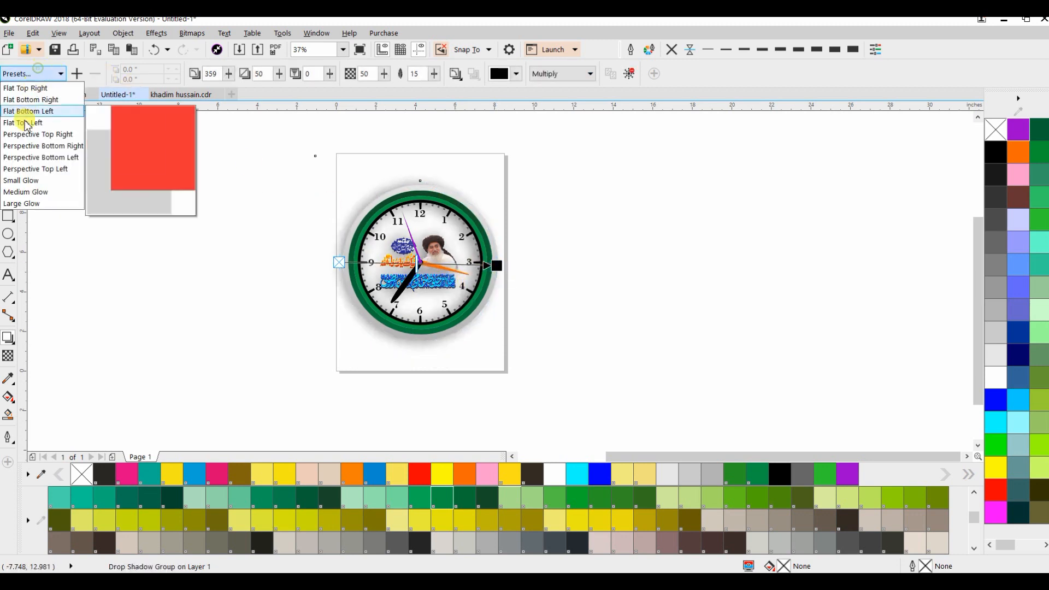
left_click(16, 177)
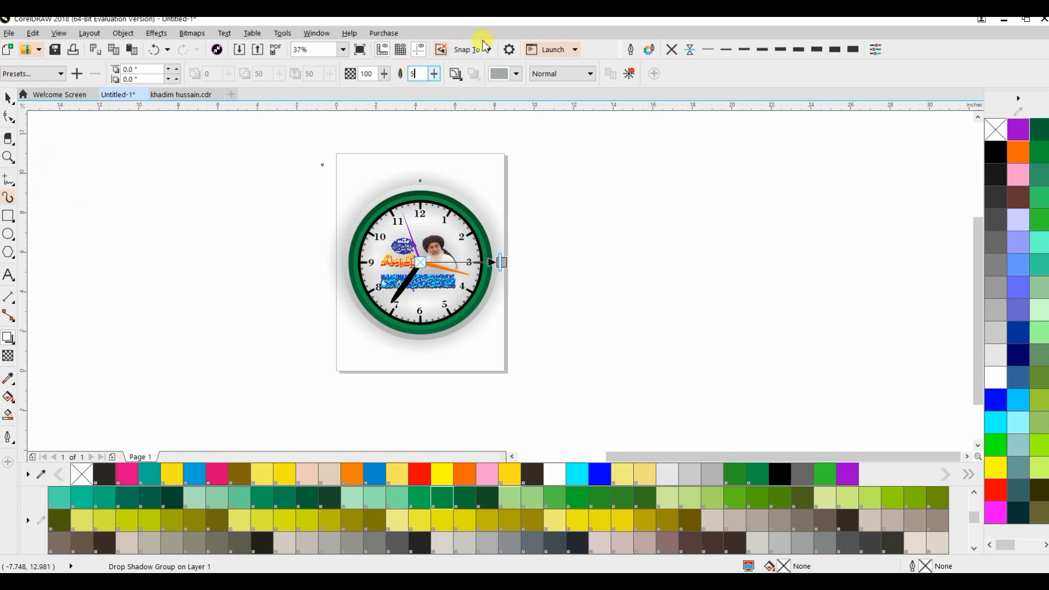
Change the clock's shadow colour to black (K 100) and deselect the clock
left_click(516, 74)
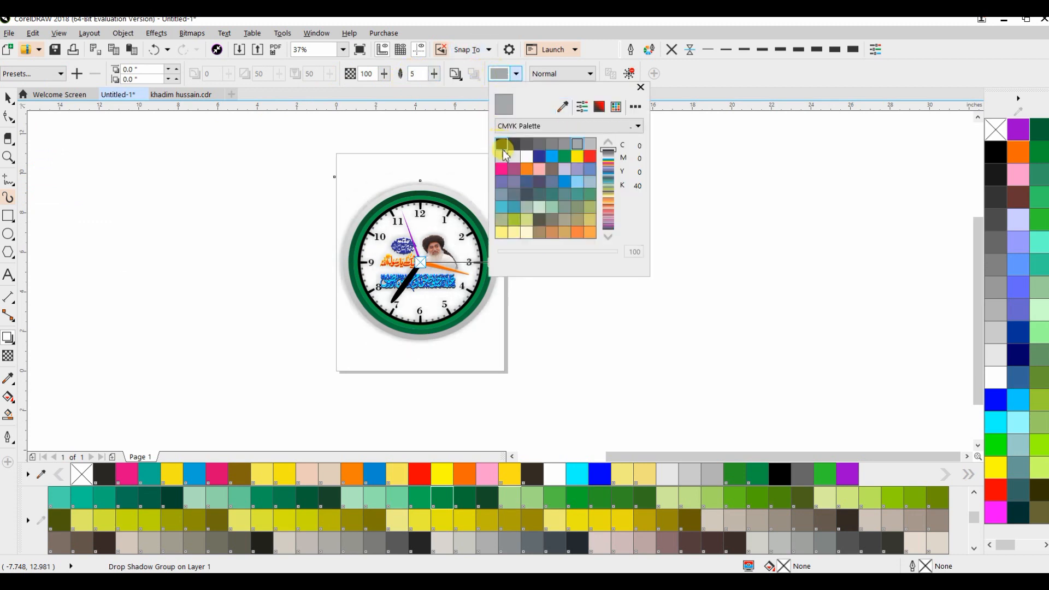
left_click(502, 146)
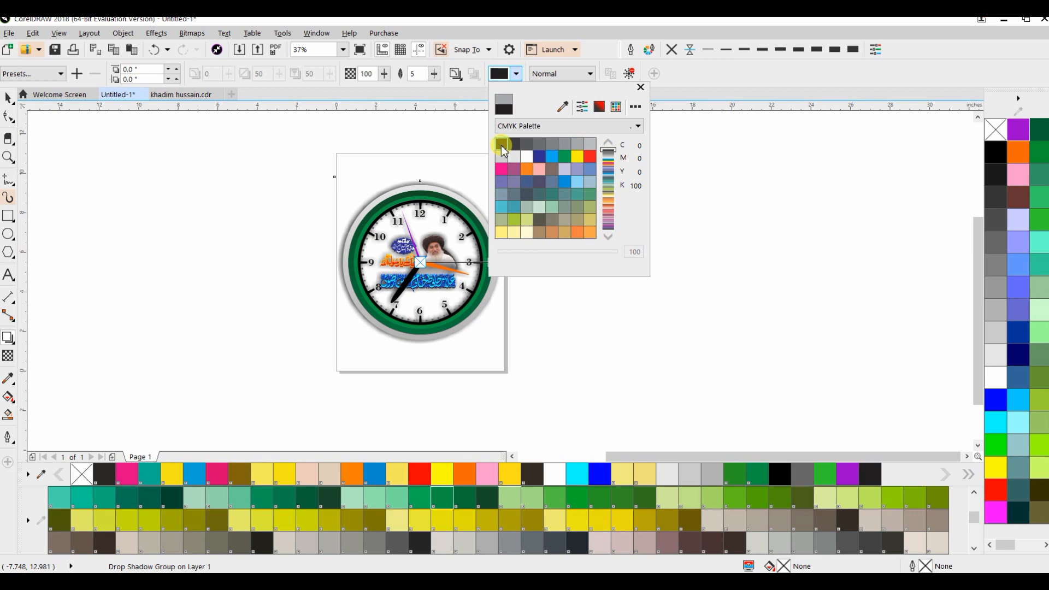
left_click(373, 75)
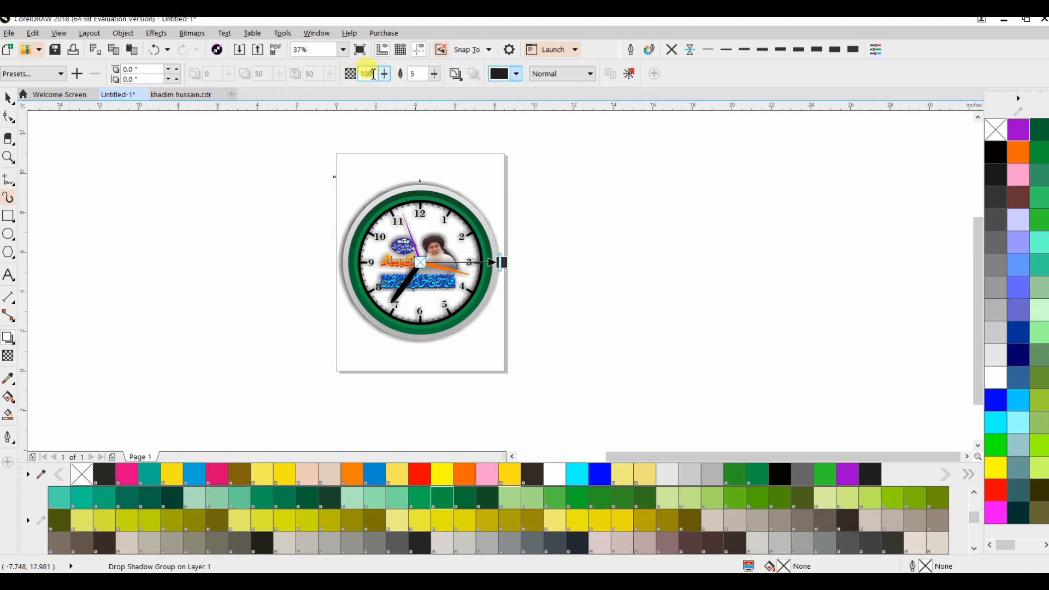
left_click(8, 100)
left_click(188, 209)
left_click_drag(455, 272, 379, 246)
scroll(381, 250, "up", 3)
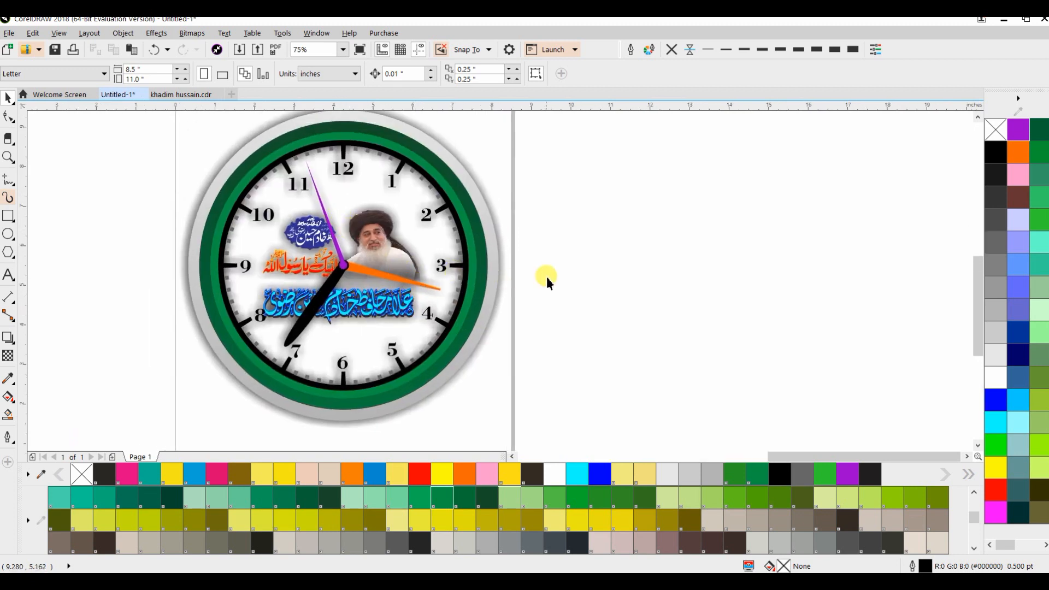
Draw a circle over the dial, enlarge it to about 6.61 in across, and fill it white with no outline
left_click(7, 234)
left_click_drag(236, 119, 484, 368)
left_click(8, 102)
left_click_drag(368, 183, 351, 209)
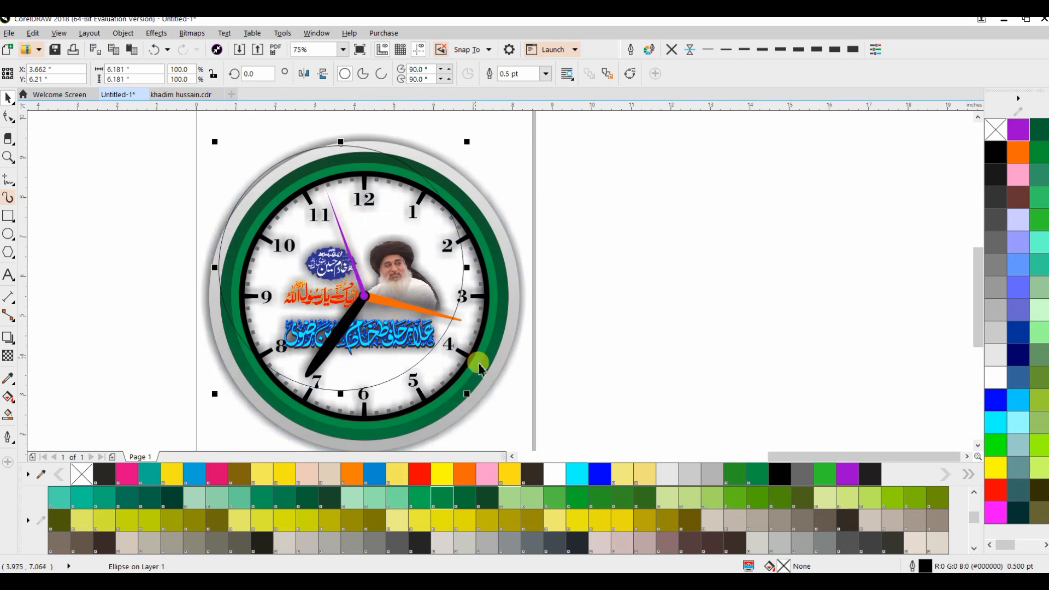
left_click_drag(467, 394, 483, 410)
left_click_drag(358, 246, 355, 254)
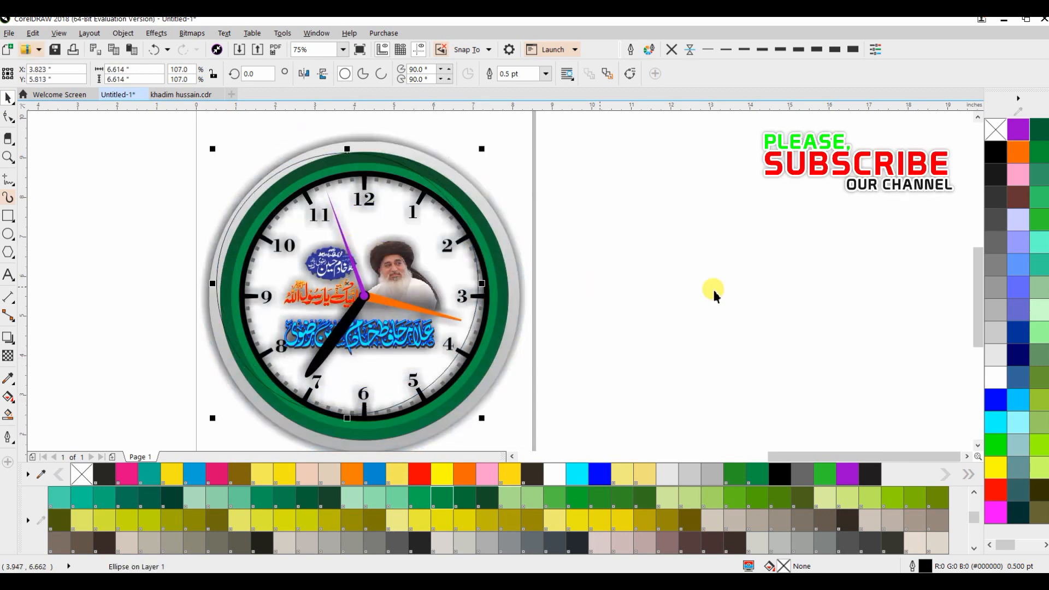
left_click(995, 377)
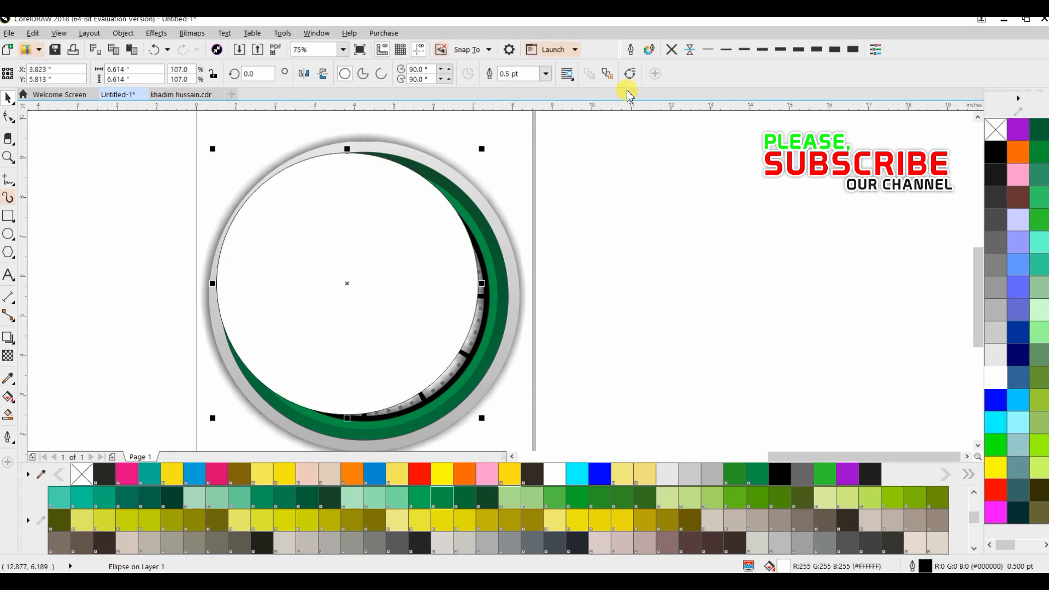
left_click(672, 49)
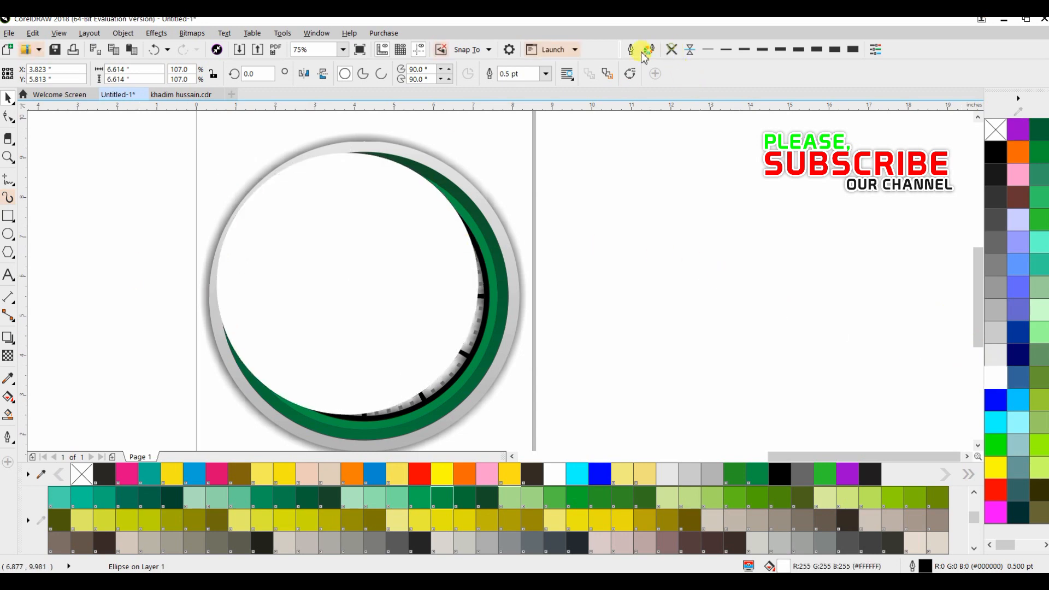
Apply a linear transparency to the white circle at about -59.6°, opaque beyond its upper left and fading towards the lower right
left_click(8, 355)
left_click_drag(208, 142, 397, 373)
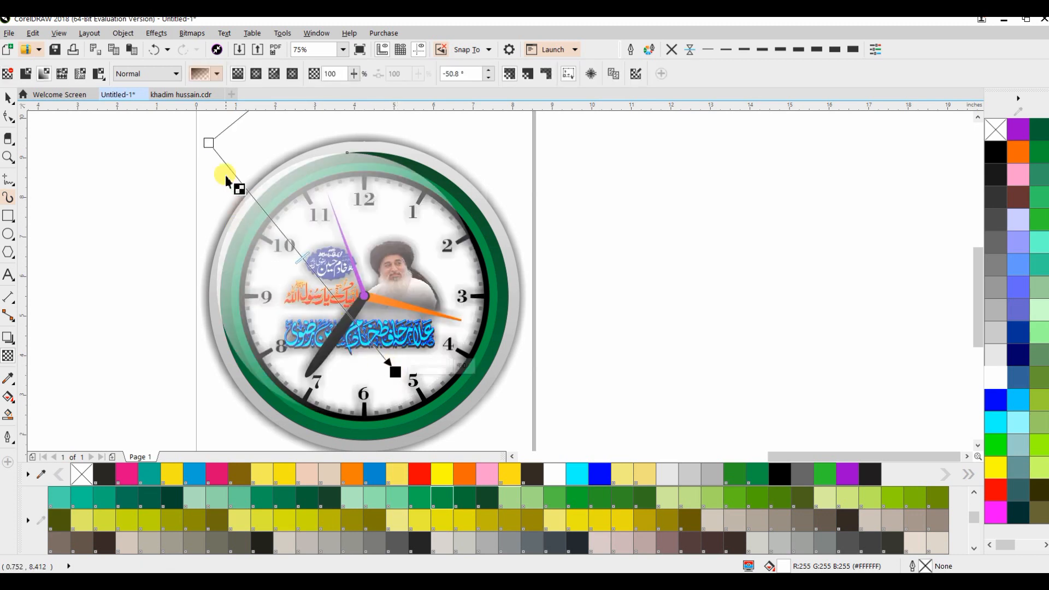
left_click_drag(208, 142, 211, 125)
left_click_drag(330, 256, 357, 354)
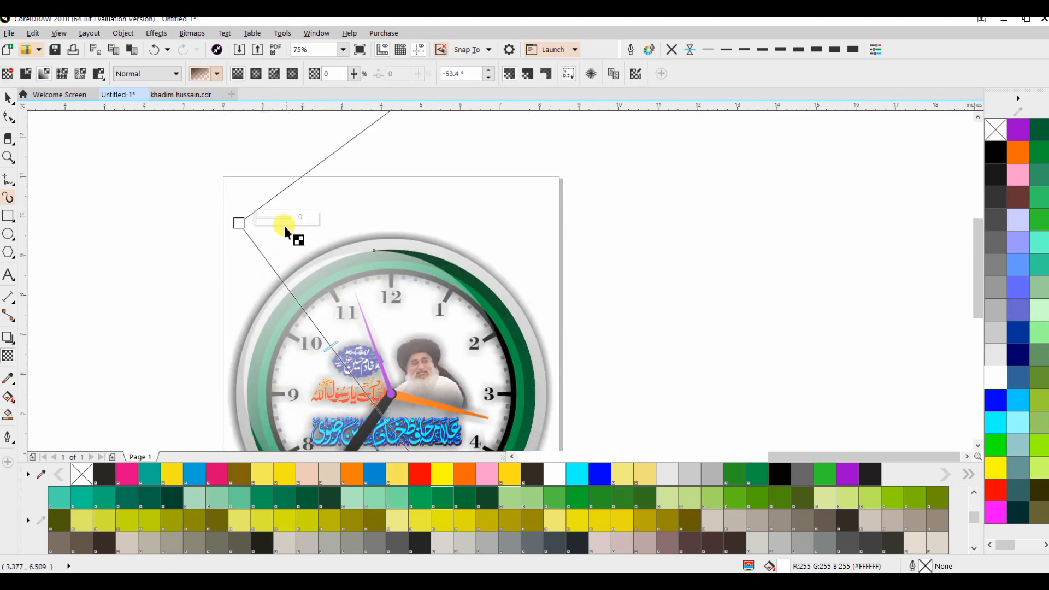
left_click_drag(247, 228, 250, 176)
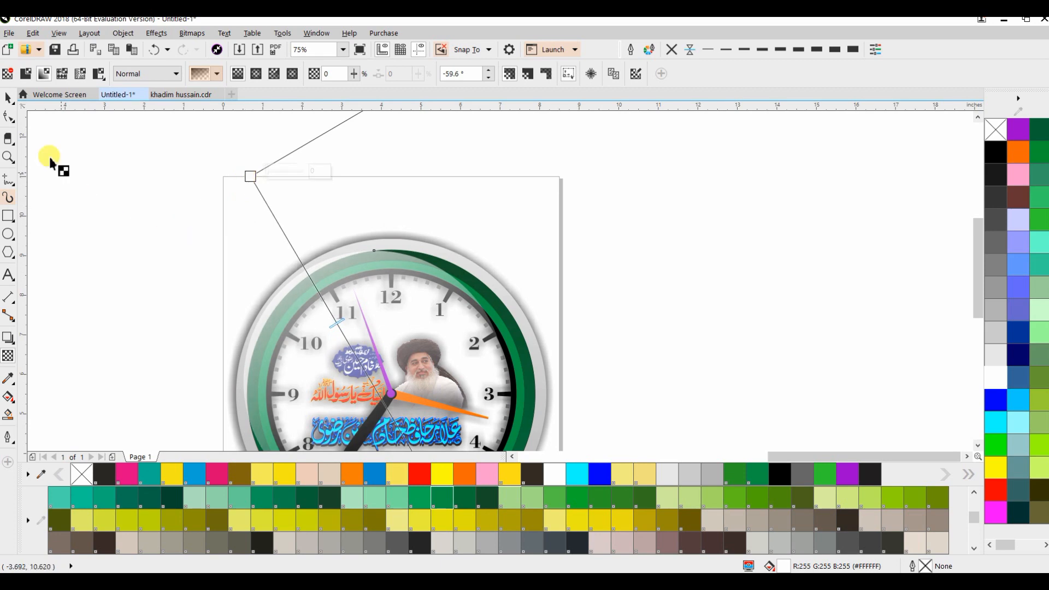
left_click(10, 103)
scroll(166, 243, "down", 2)
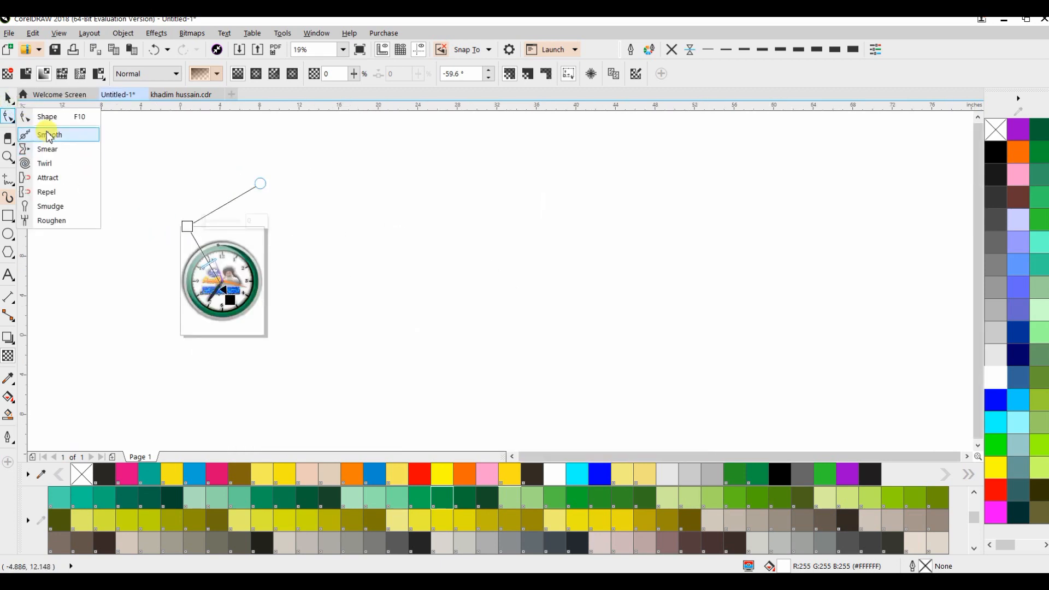
left_click(6, 101)
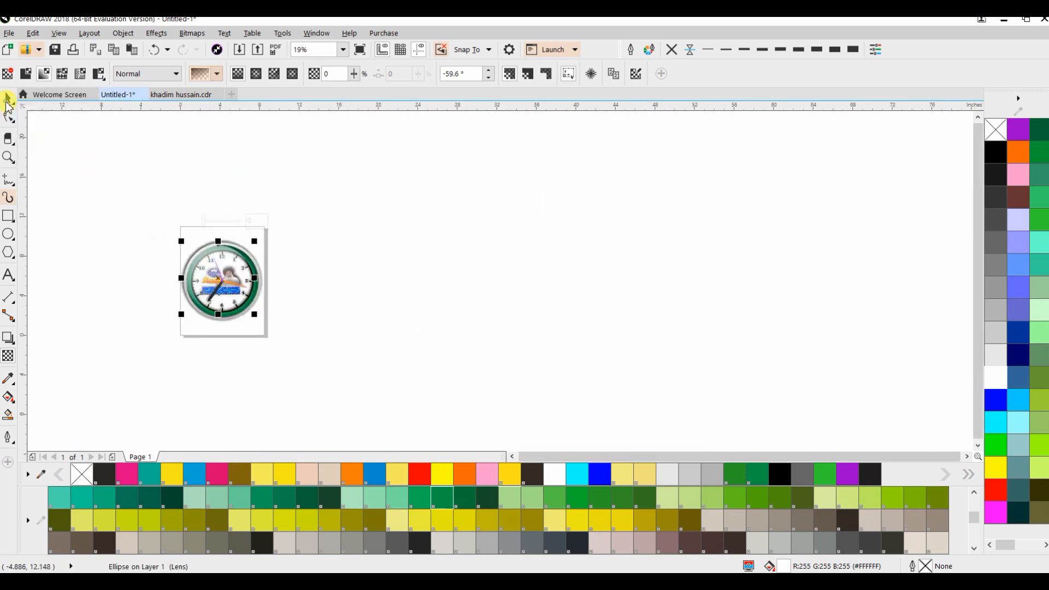
left_click(49, 201)
Enlarge the transparent white circle to 7.25 in across and centre it on the clock
scroll(227, 319, "up", 1)
left_click_drag(226, 319, 343, 376)
scroll(346, 367, "up", 1)
left_click(347, 367)
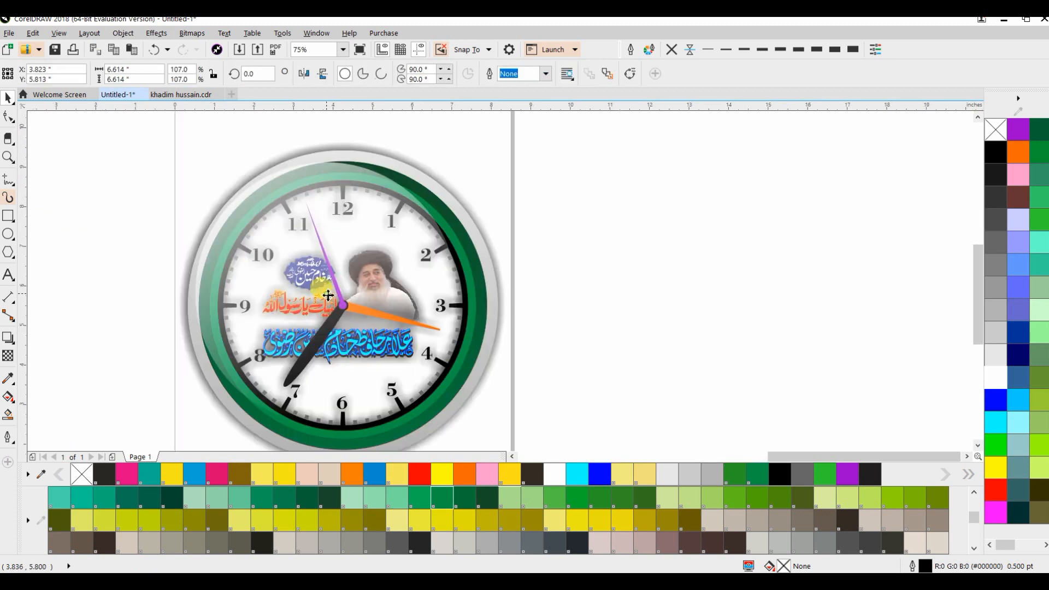
scroll(346, 367, "up", 1)
left_click_drag(458, 378, 496, 403)
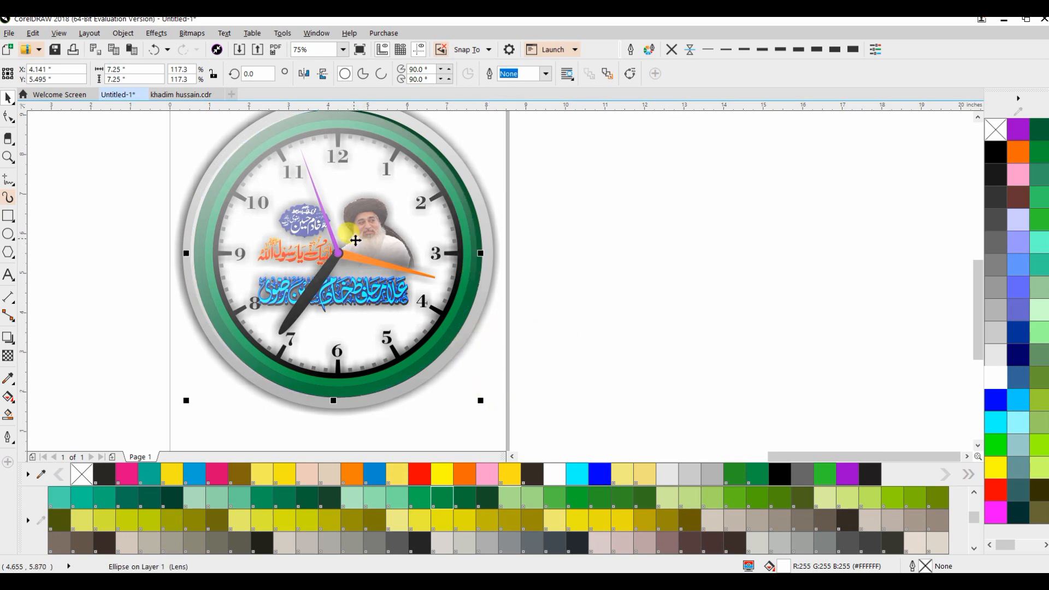
left_click_drag(356, 240, 388, 250)
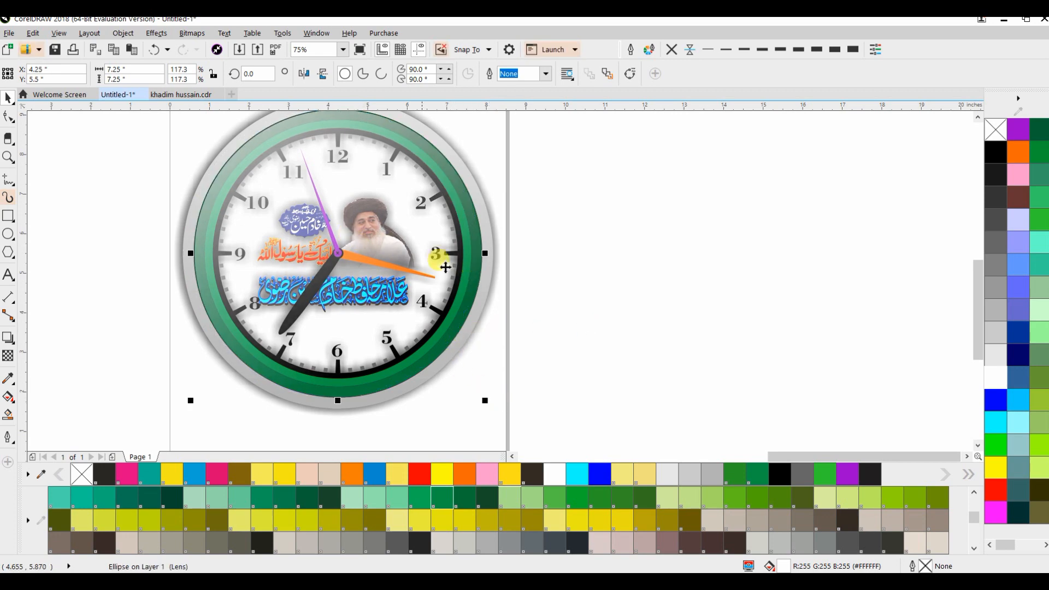
left_click(562, 277)
scroll(493, 272, "down", 2)
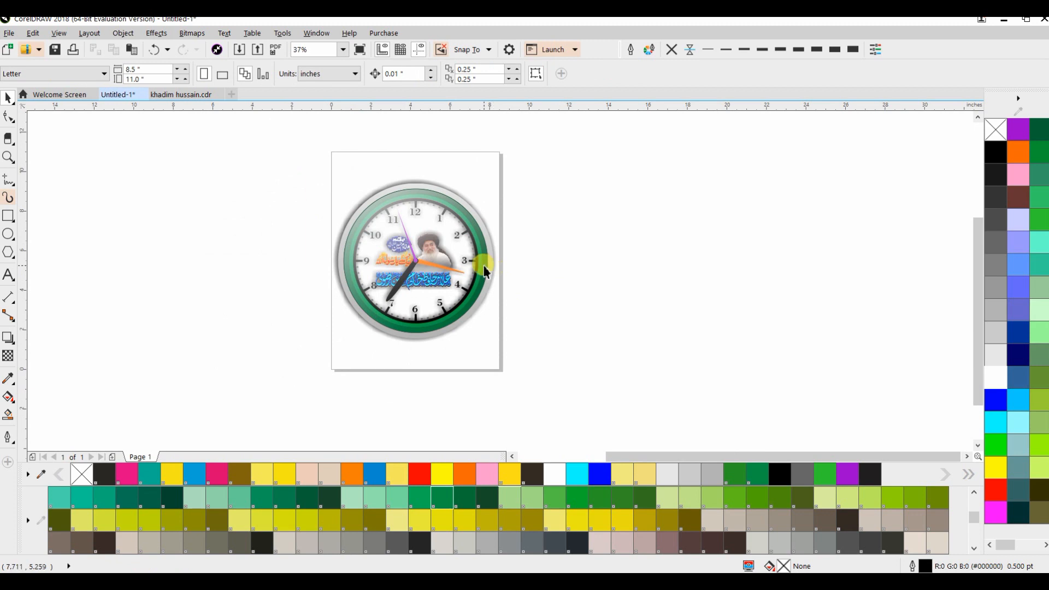
Redo the glass circle's linear transparency at about -51.9°, from the clock's upper-left rim to clear near its centre
scroll(485, 272, "up", 2)
left_click(416, 248)
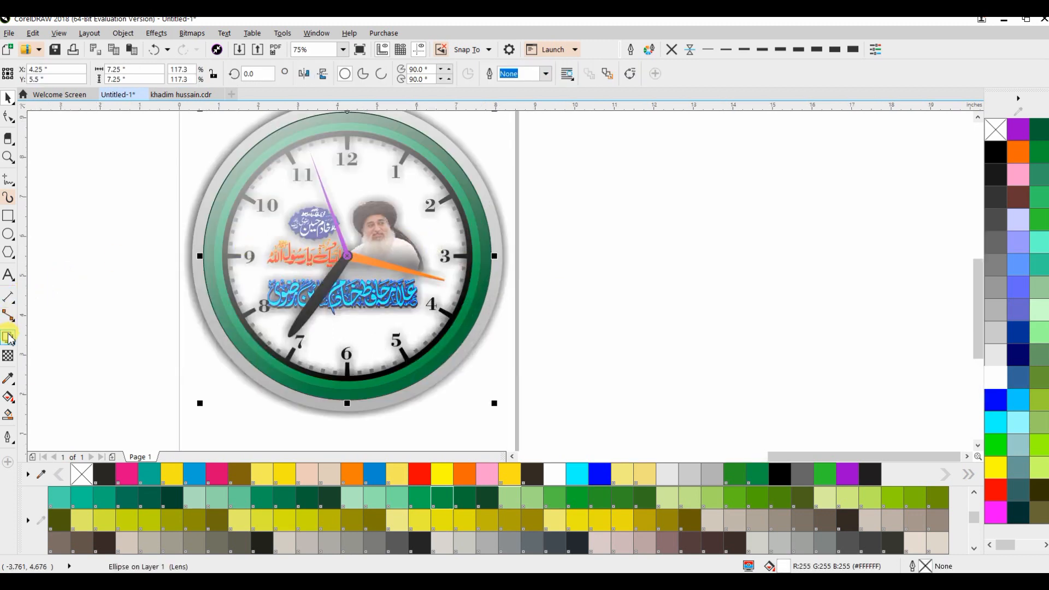
left_click(7, 357)
left_click_drag(336, 259, 322, 306)
left_click_drag(131, 142, 380, 344)
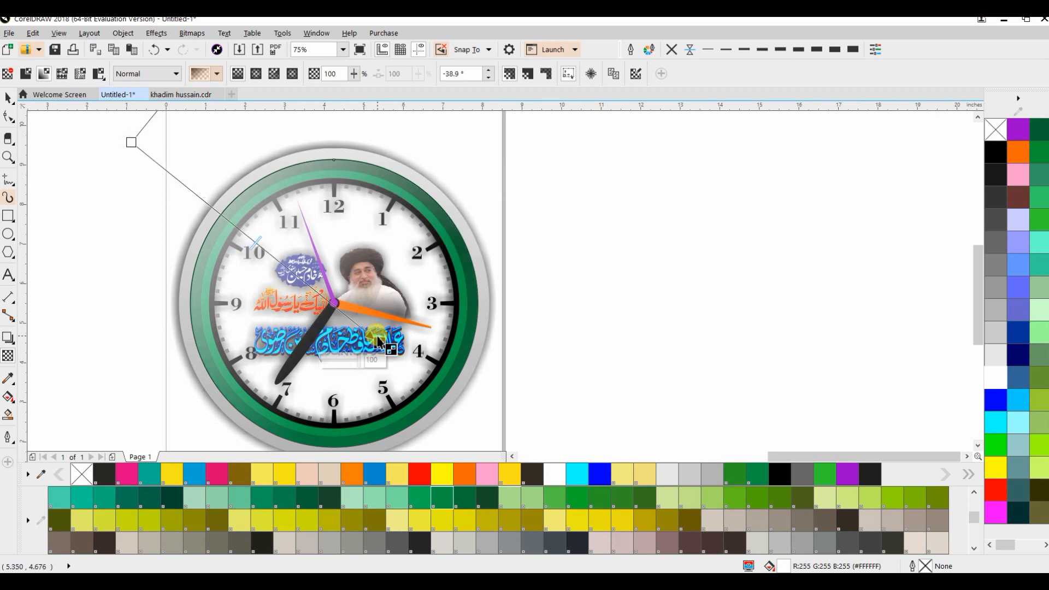
left_click_drag(381, 343, 315, 304)
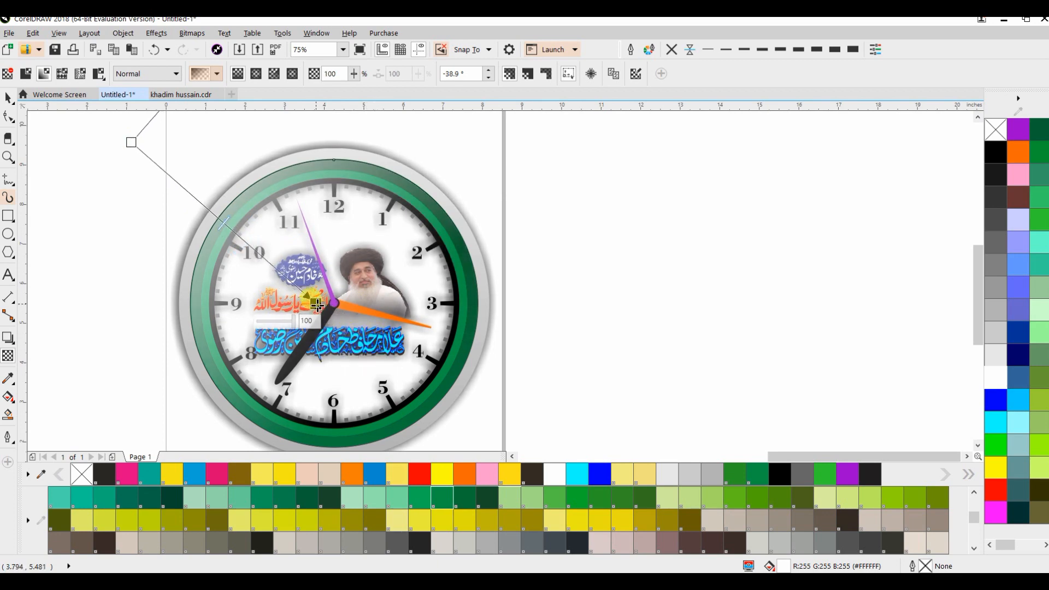
left_click_drag(131, 144, 215, 175)
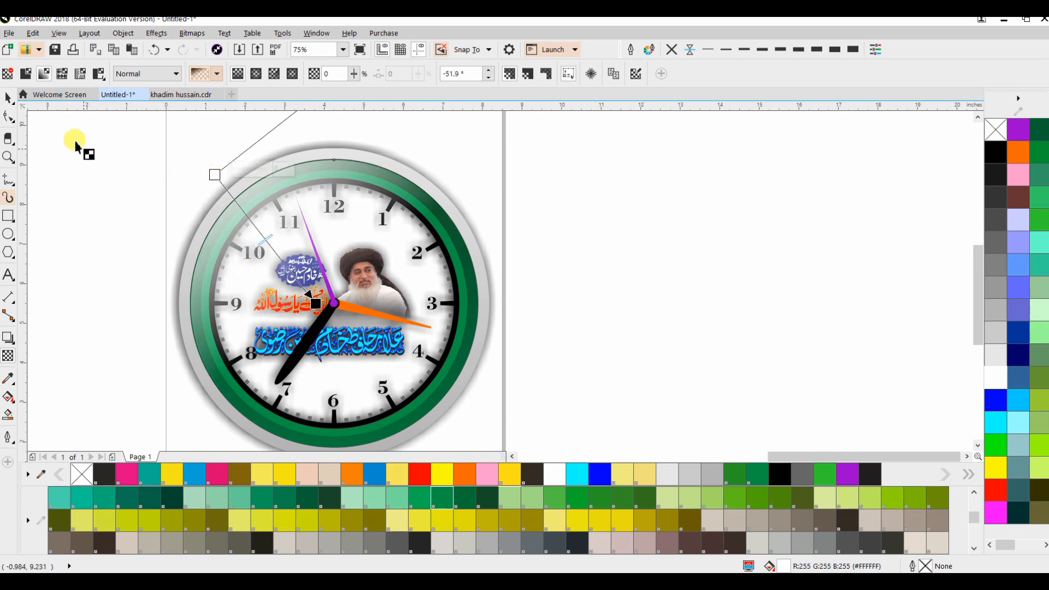
left_click(11, 104)
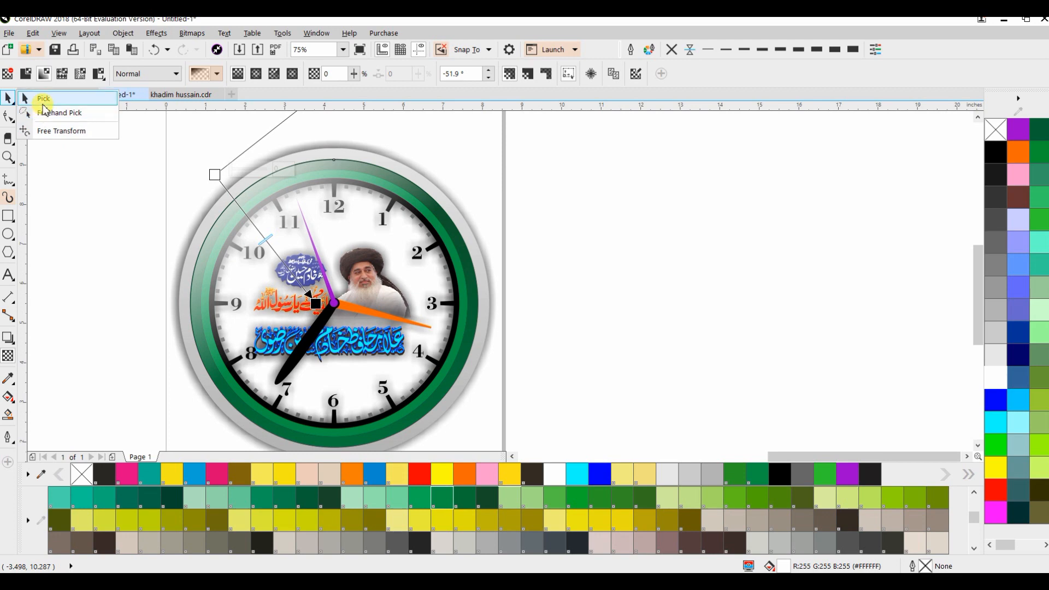
left_click(42, 99)
left_click(93, 205)
scroll(332, 221, "down", 2)
left_click_drag(337, 229, 420, 266)
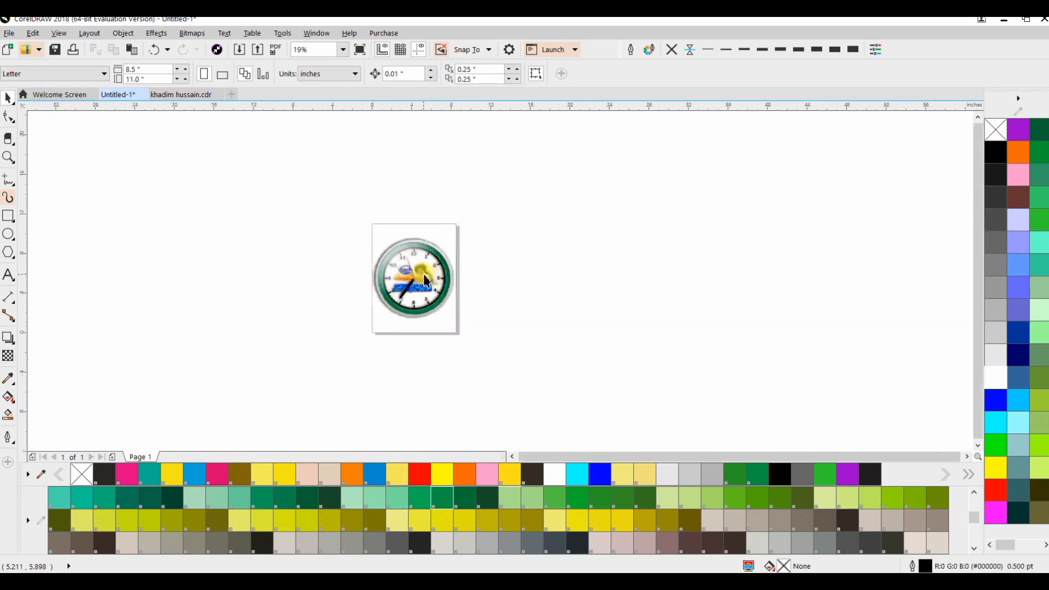
scroll(444, 319, "up", 2)
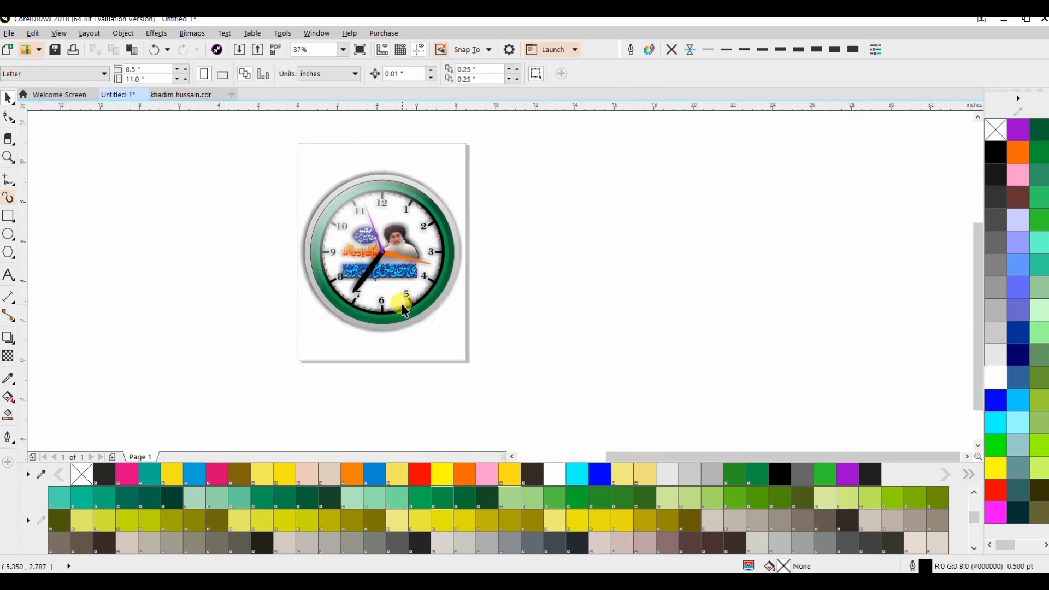
scroll(403, 303, "up", 2)
left_click_drag(403, 310, 407, 402)
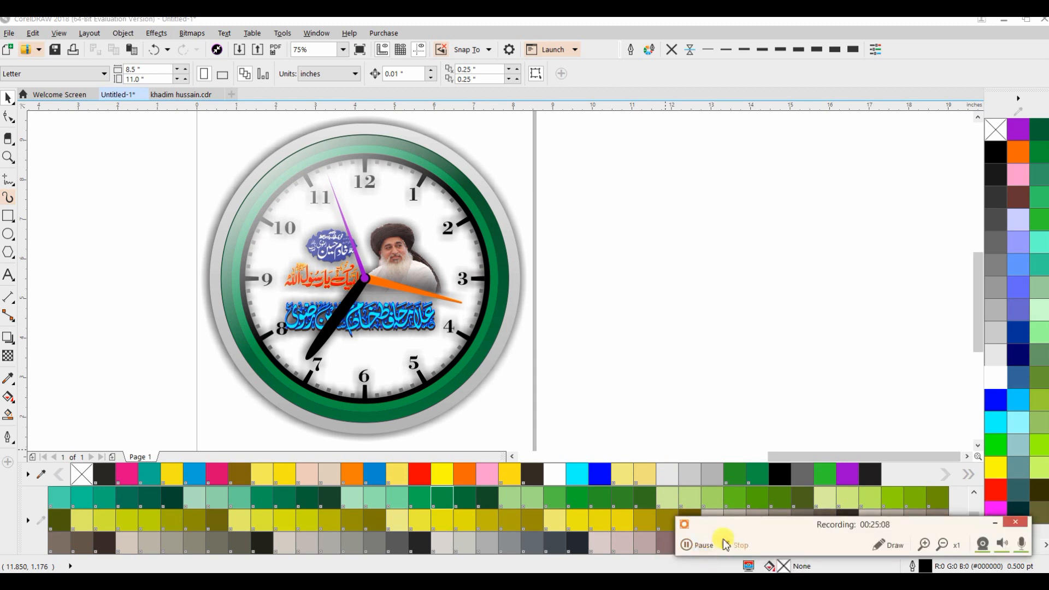
left_click(725, 545)
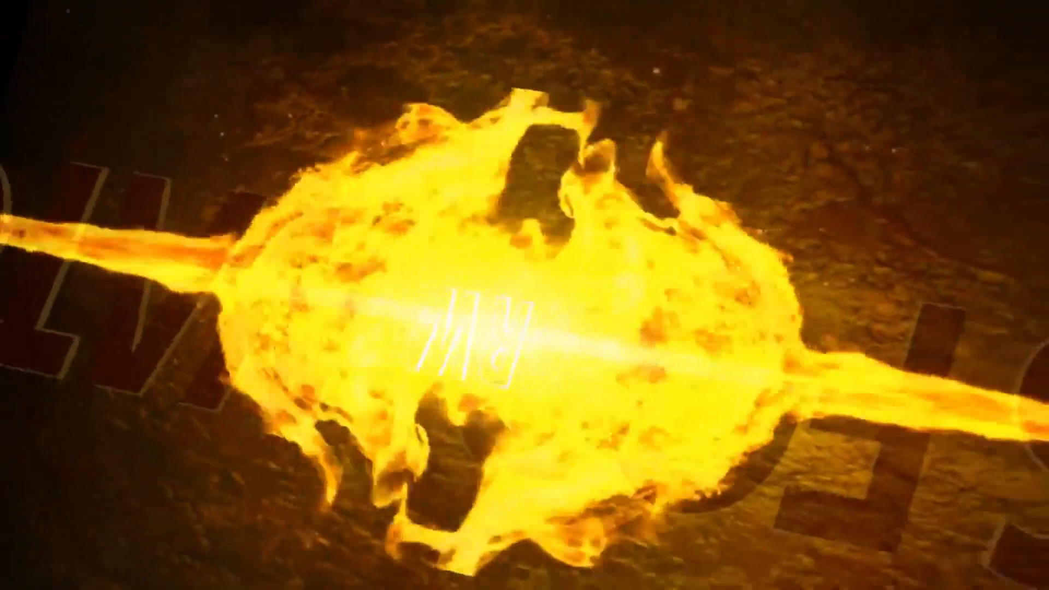